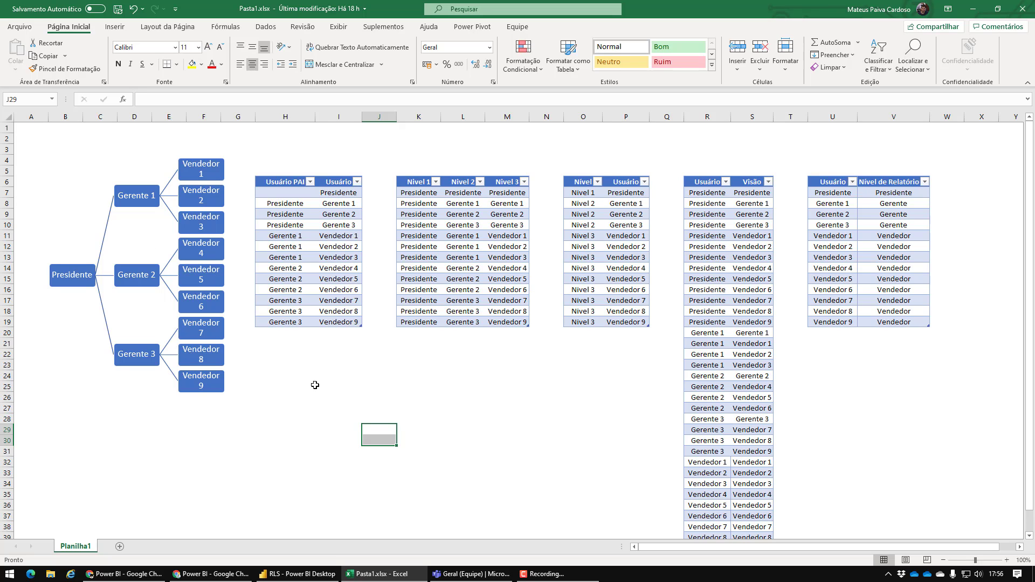
Examine the Excel table that maps each Usuário to its Nível de Relatório
drag(828, 183, 914, 326)
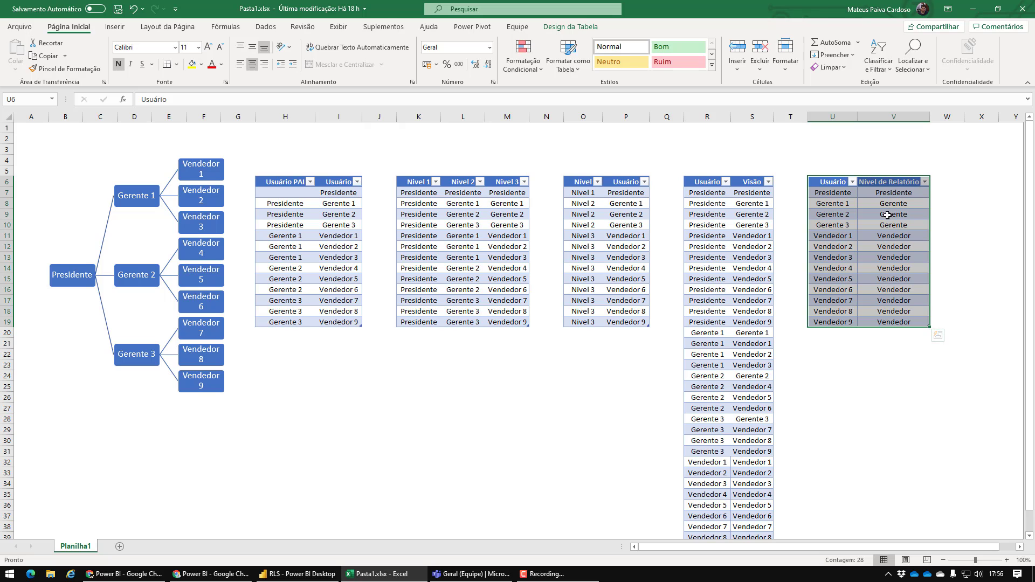
click(857, 257)
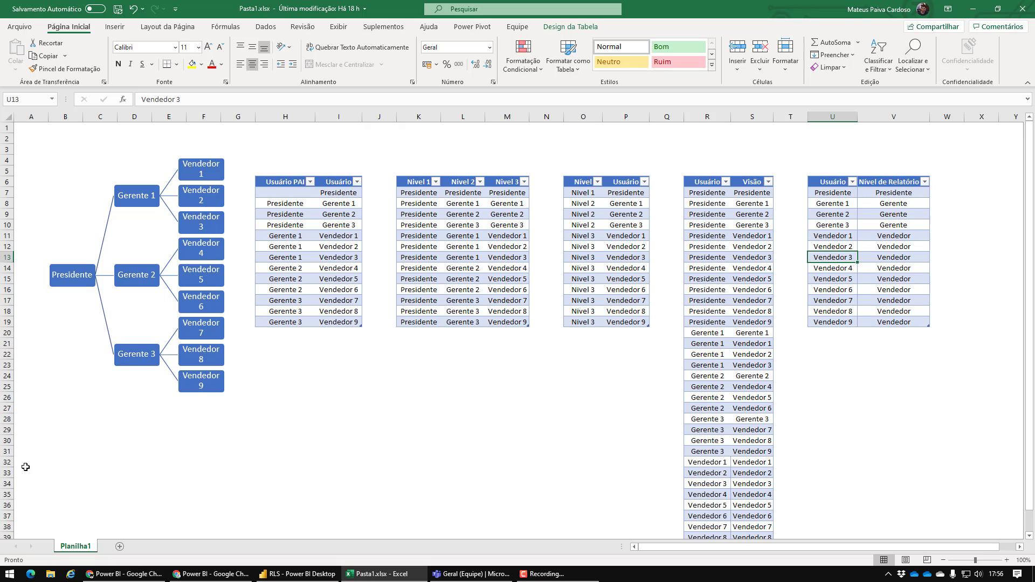
Launch Notepad++ and create a new blank document
click(9, 573)
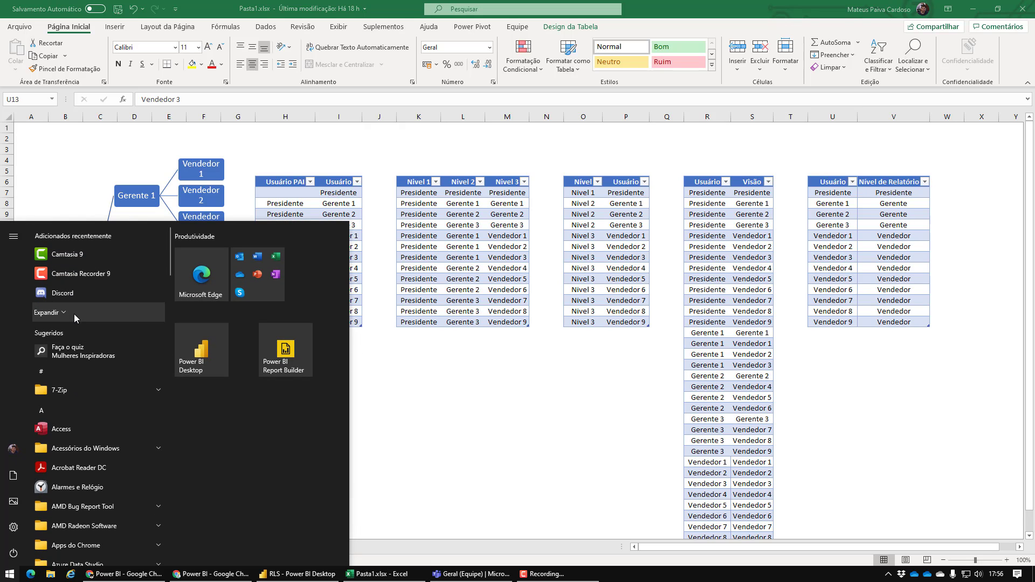
text(no)
key(BackSpace)
key(BackSpace)
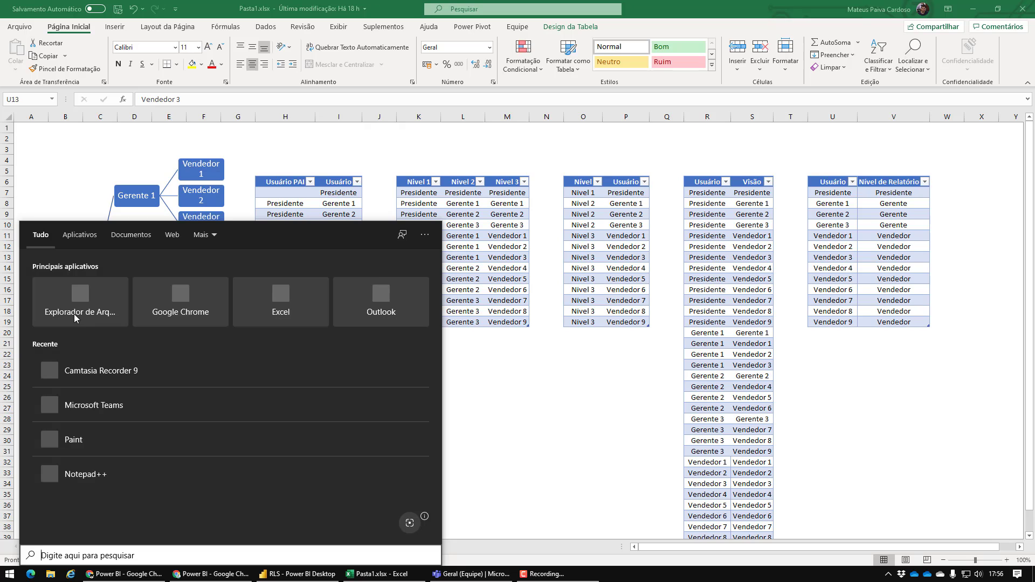
text(no)
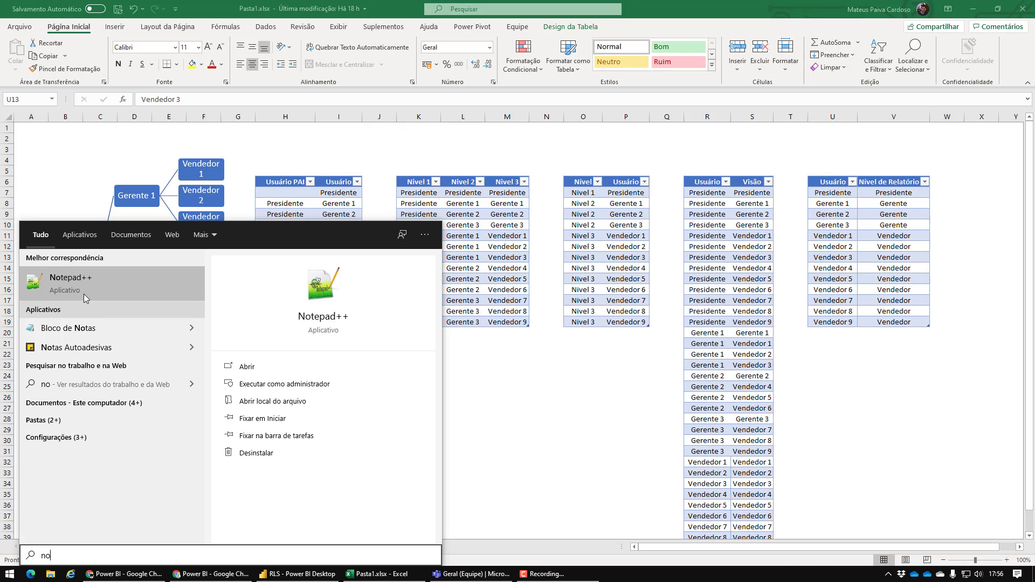
click(83, 294)
click(7, 29)
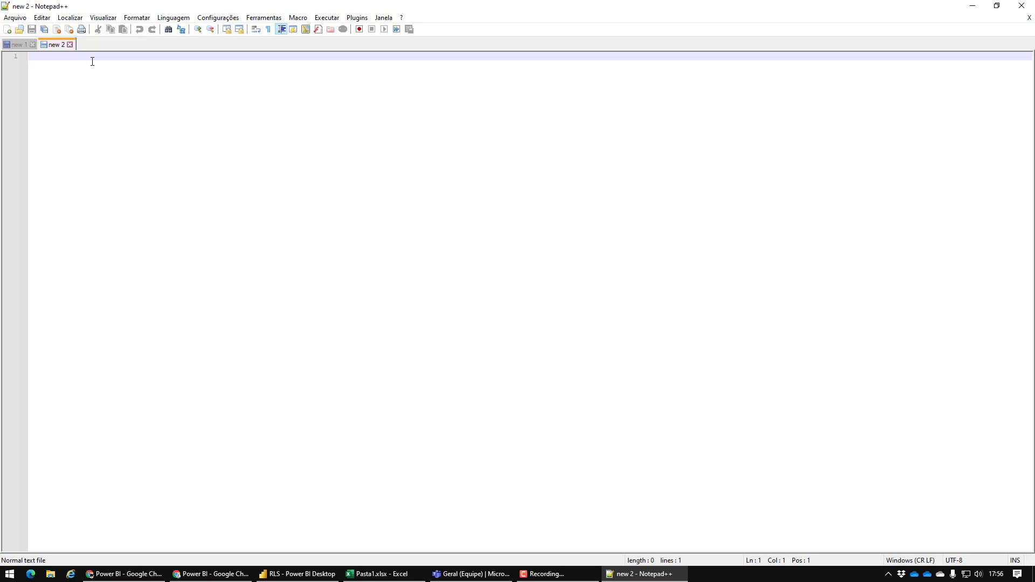
Write the heading "OBSERVAÇÕES:" on the first line and start a new line below it
text(OBSERVAÇÕES)
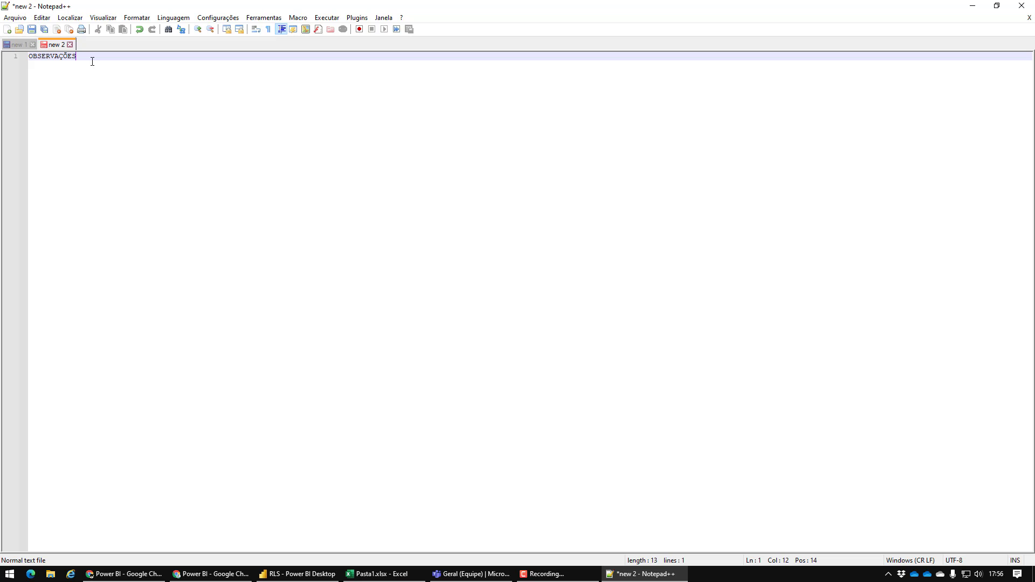
scroll(92, 62, up, 4)
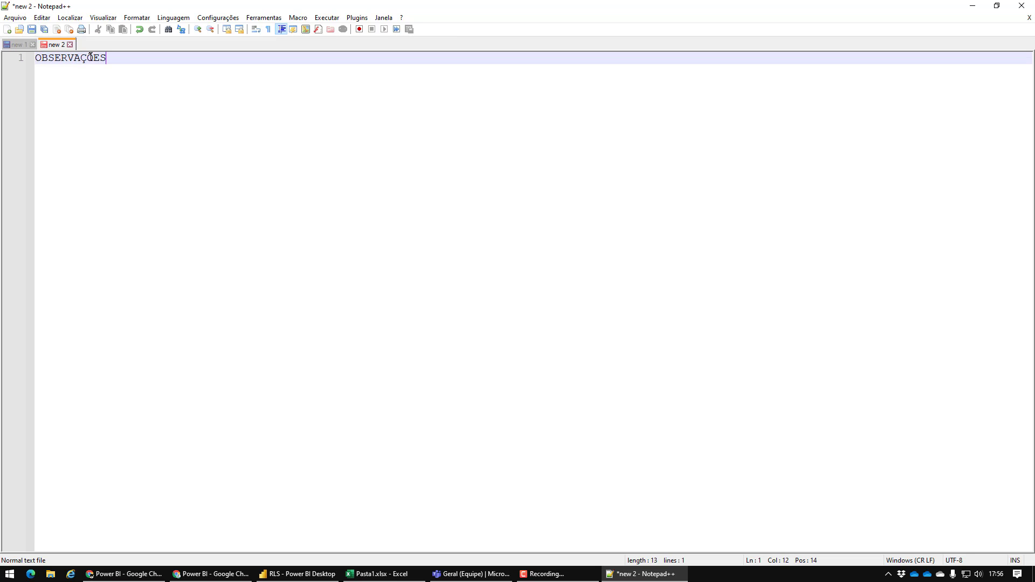
text(:)
key(Return)
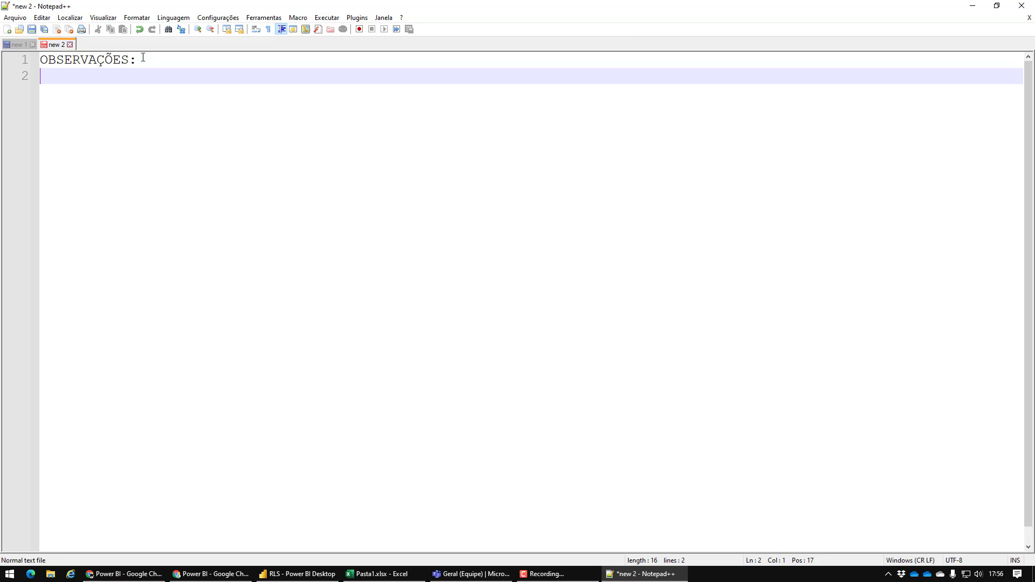
Add the note "1 - Relatório Público não tem RLS", separated from the heading by a blank line, and start a new line after it
text(1- Relatório Público n)
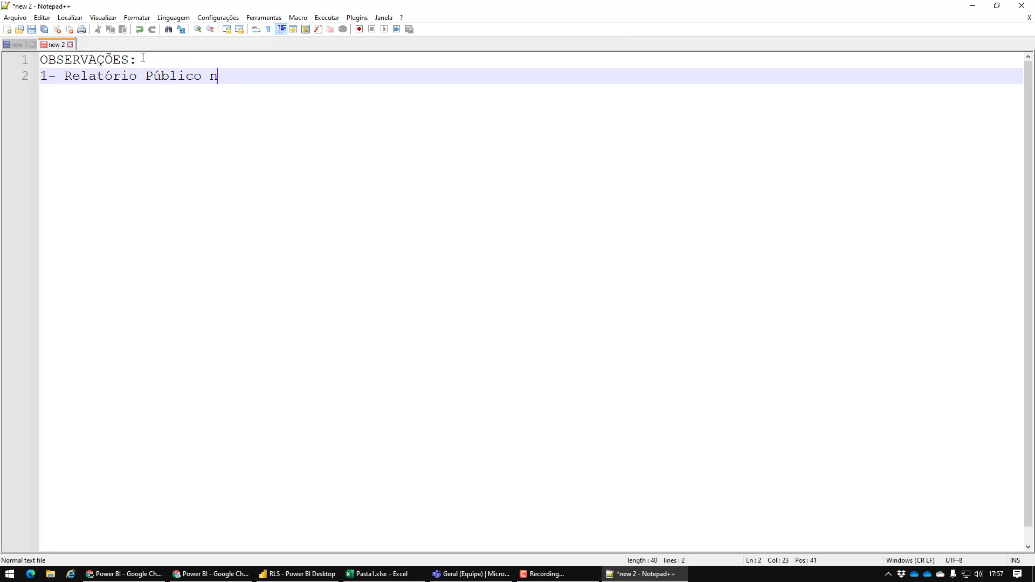
text(ão tem RLS)
click(50, 74)
key(End)
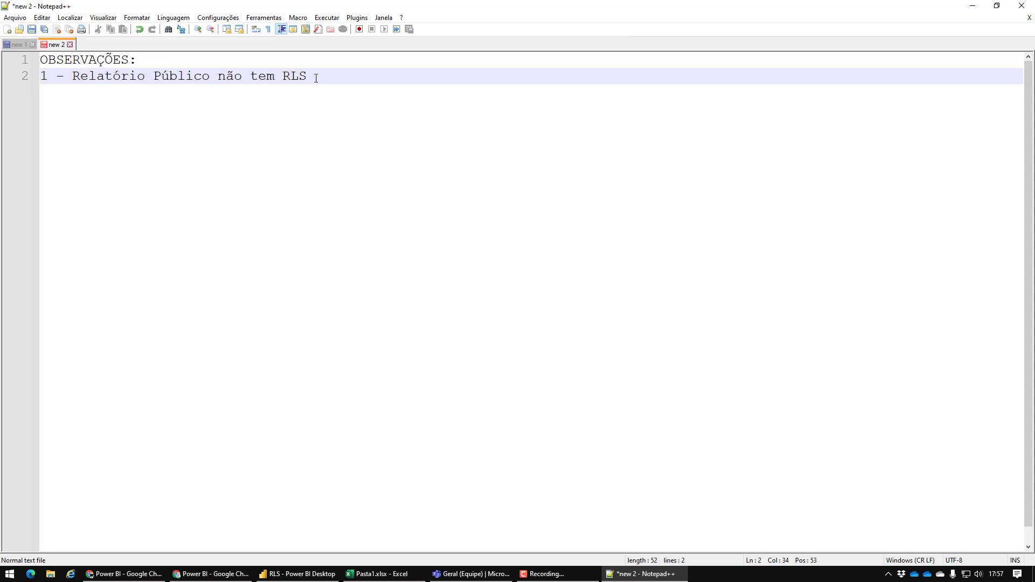
click(166, 61)
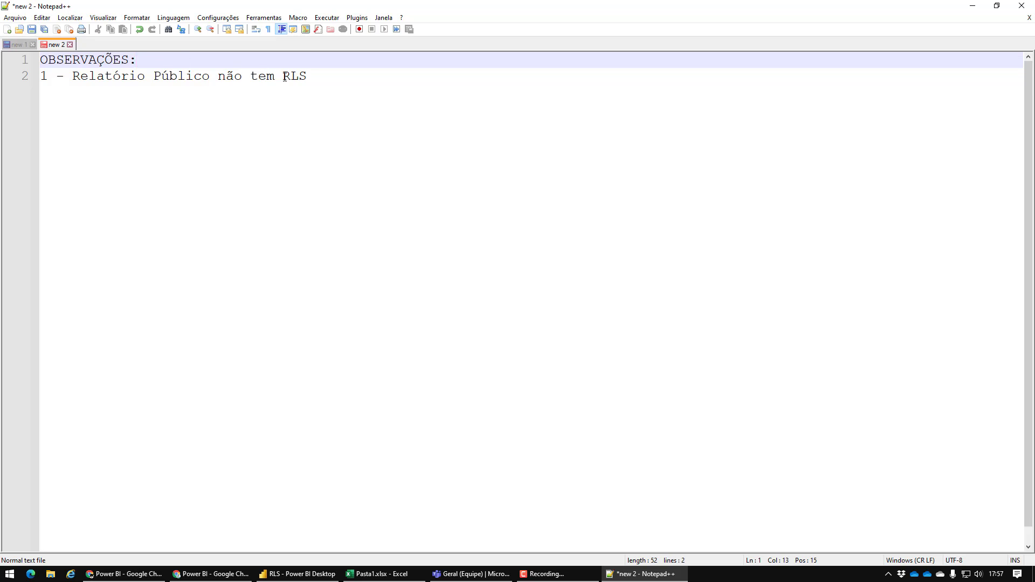
key(Return)
click(325, 92)
key(Return)
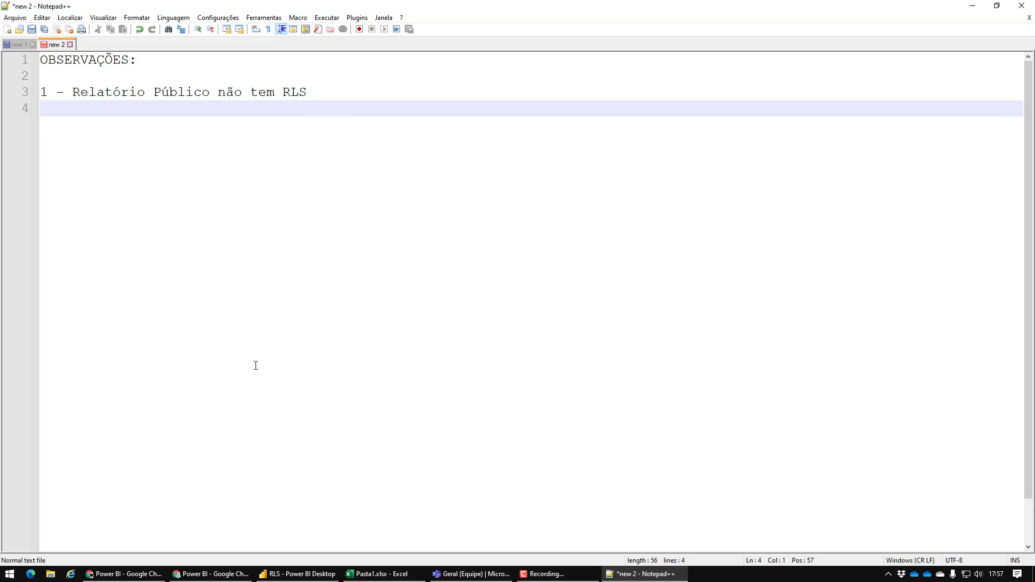
Switch to Power BI in Chrome and compare the home pages of the two signed-in accounts, including the second account's settings options
click(144, 575)
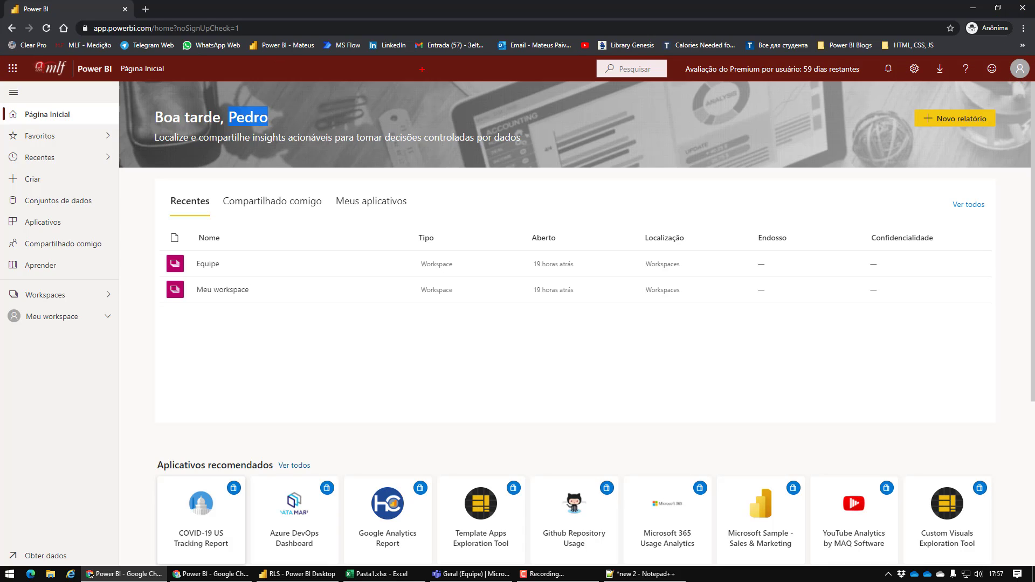
click(303, 430)
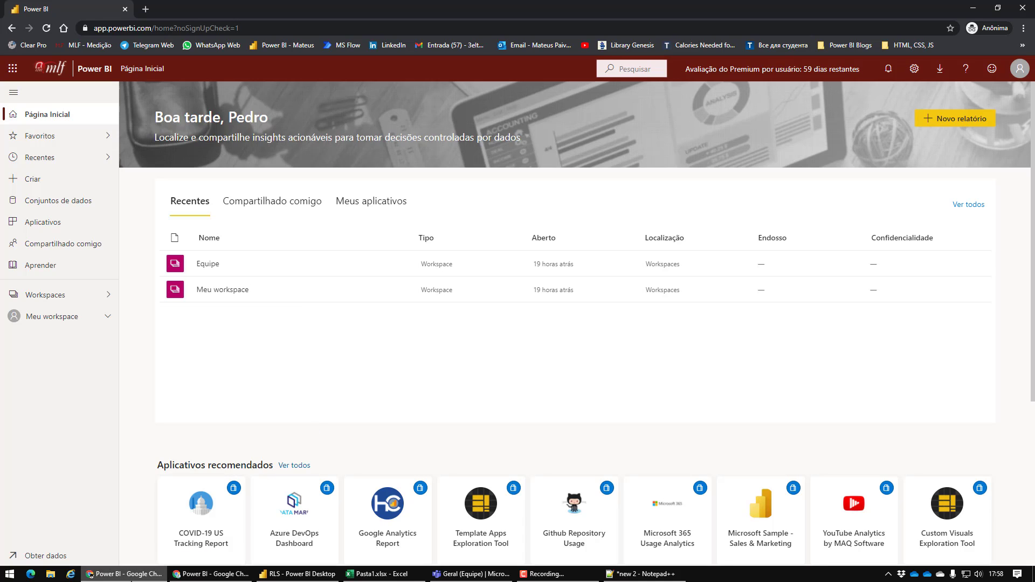
click(210, 574)
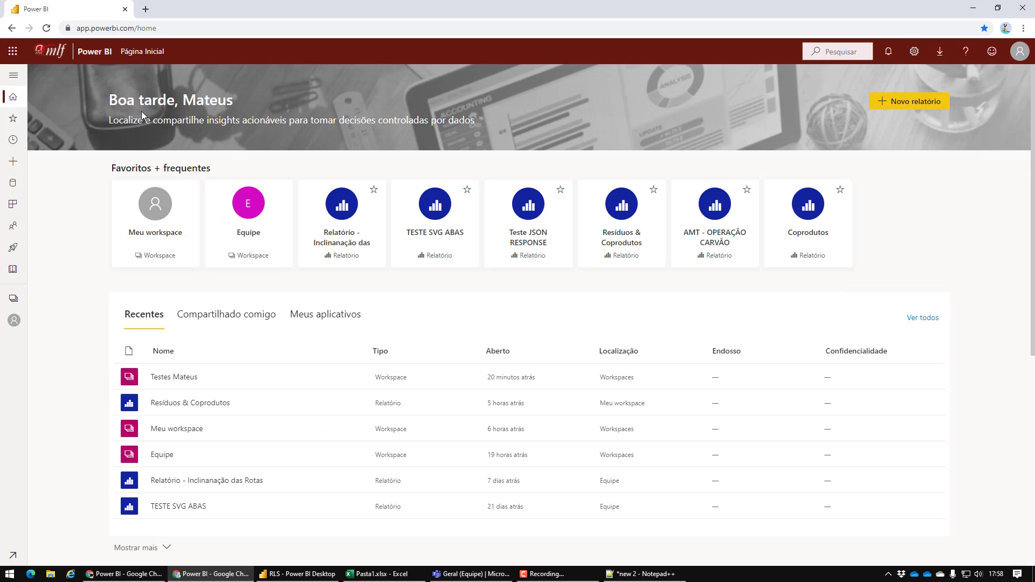
drag(196, 101, 233, 101)
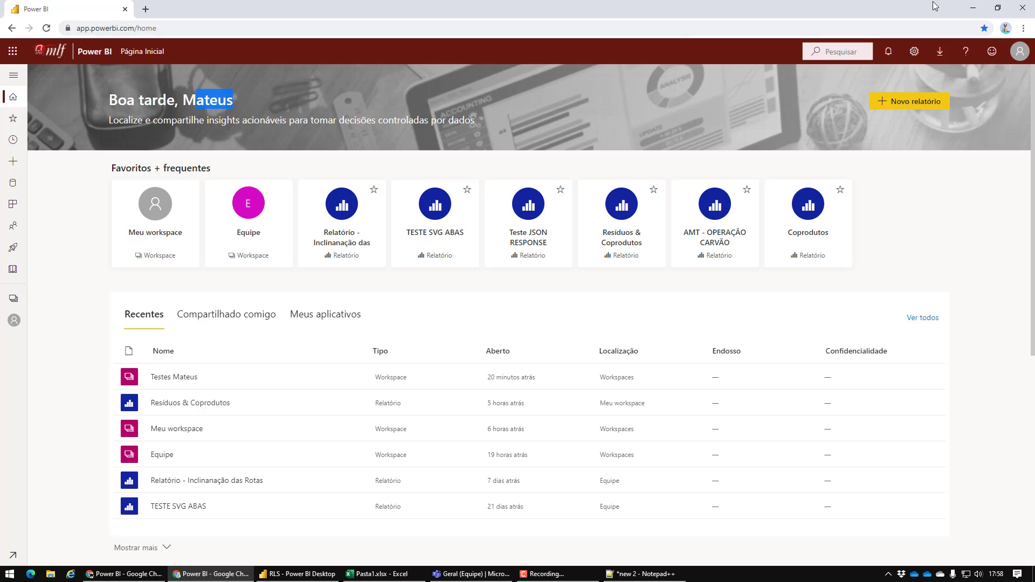
click(133, 576)
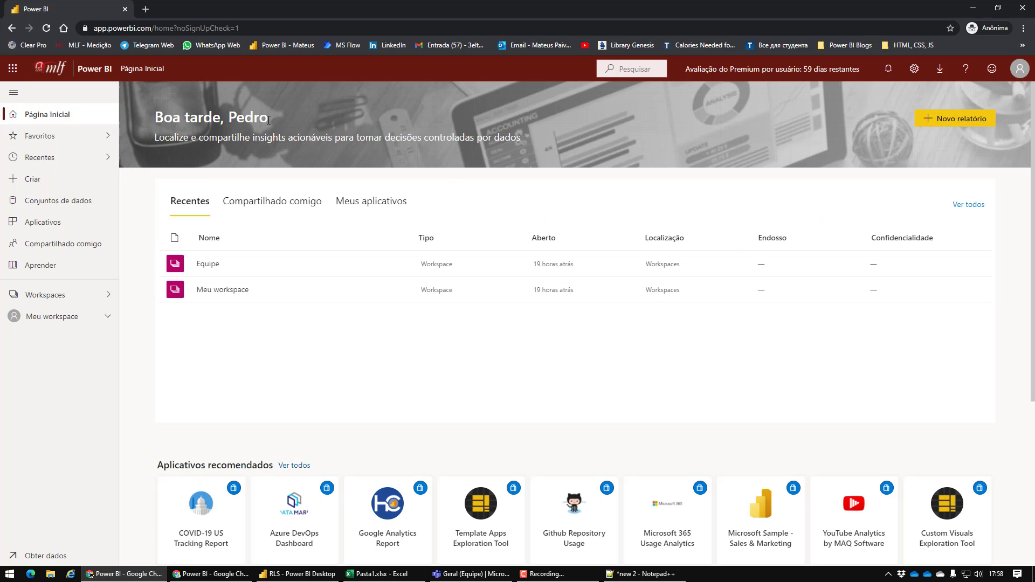
drag(269, 119, 224, 119)
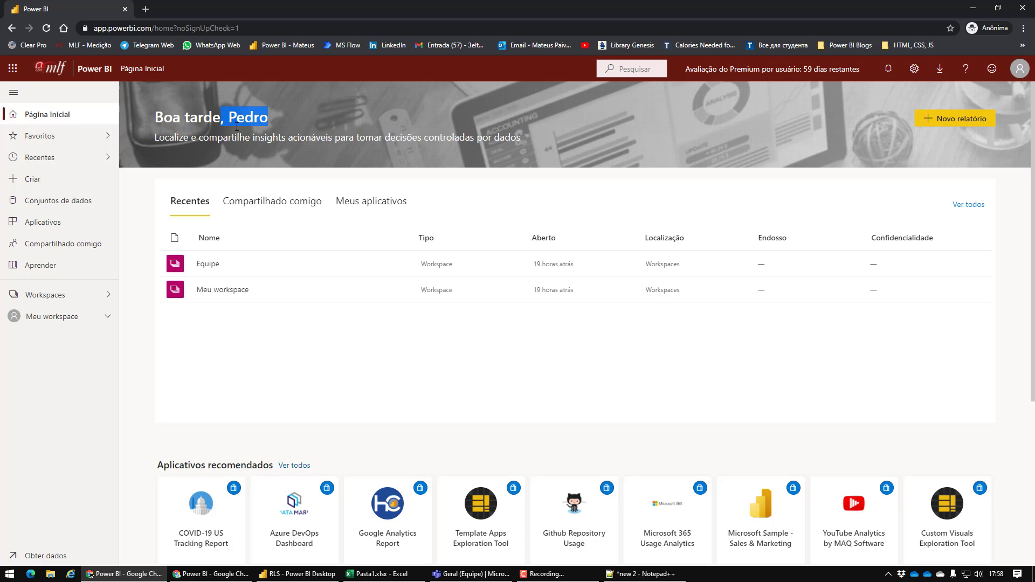
click(210, 575)
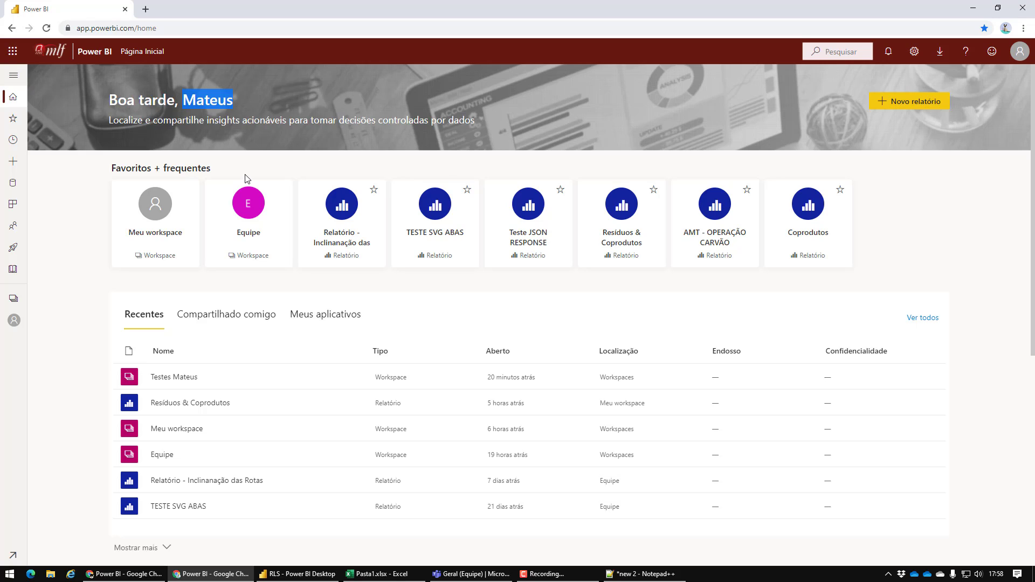
click(914, 51)
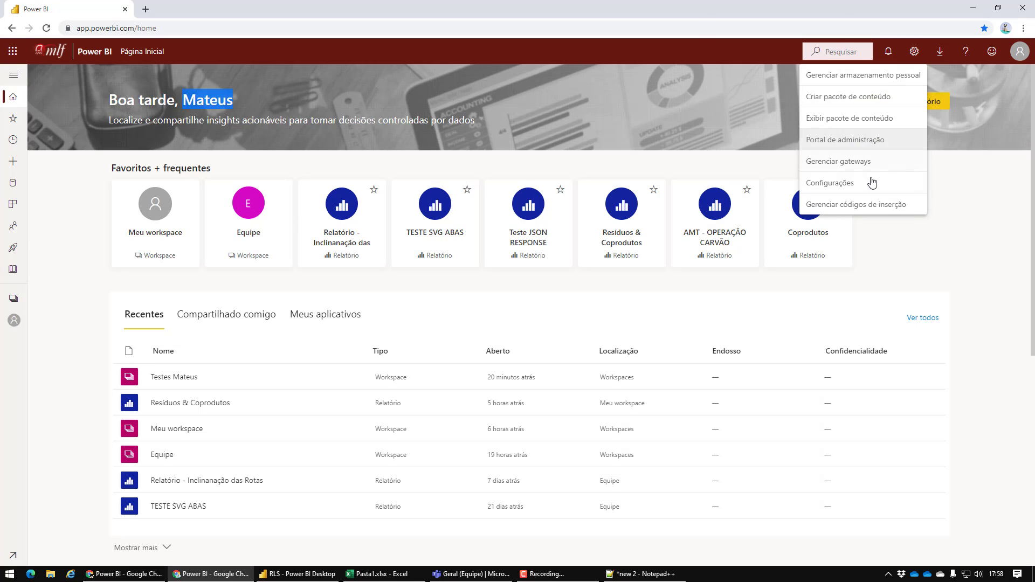
click(473, 91)
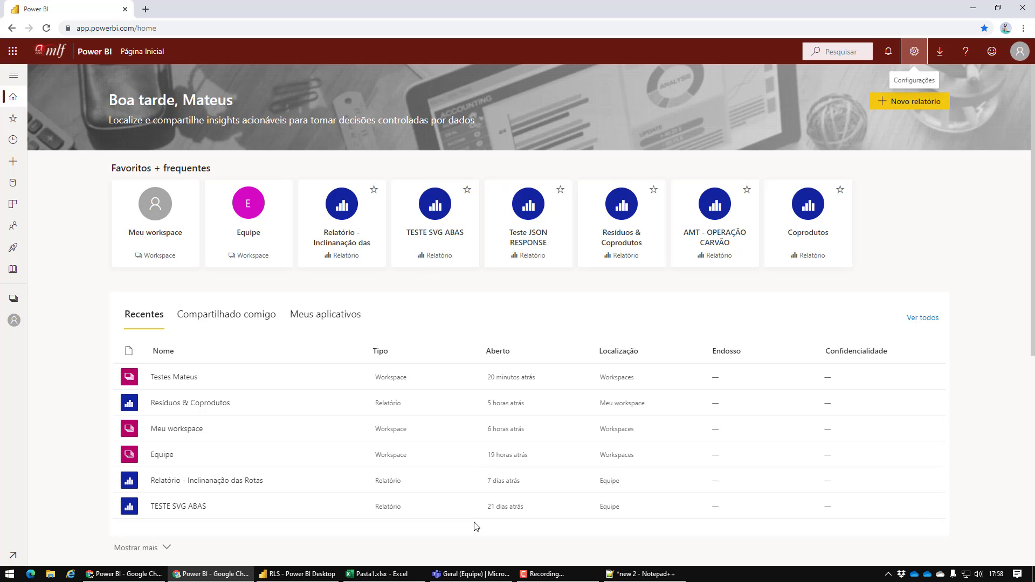
Switch to Notepad++ and begin the next note with "1 Existem diferença entre workspaces"
click(641, 574)
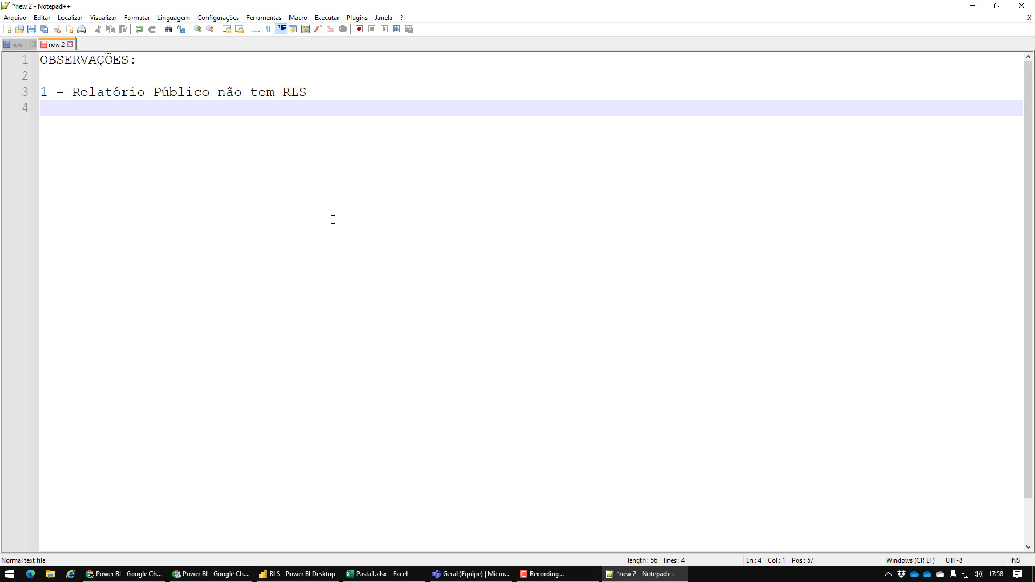
text(1 Existem diferen)
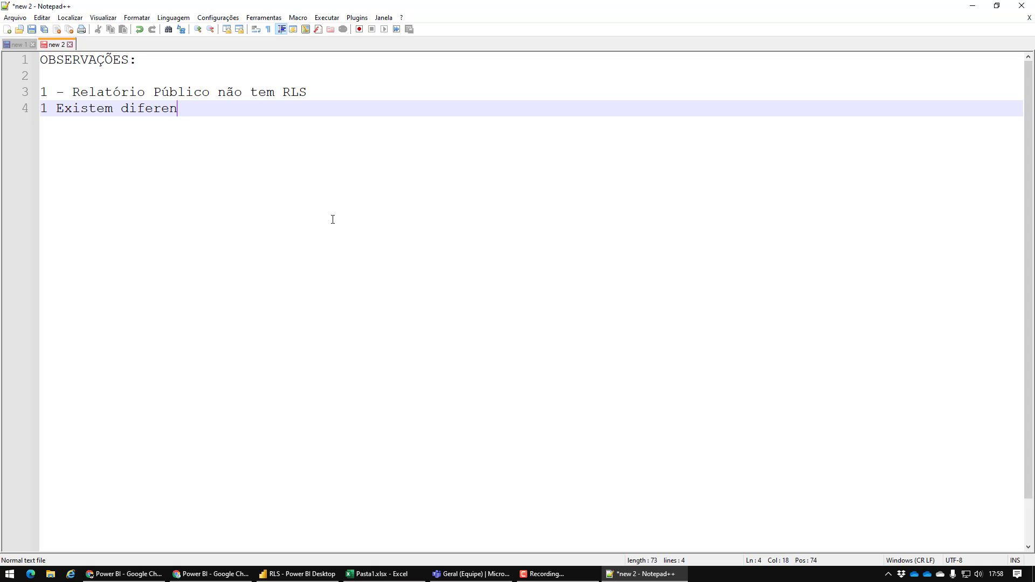
text(ça entre wortkspac)
key(BackSpace)
key(BackSpace)
key(BackSpace)
key(BackSpace)
key(BackSpace)
key(BackSpace)
text(kspaces )
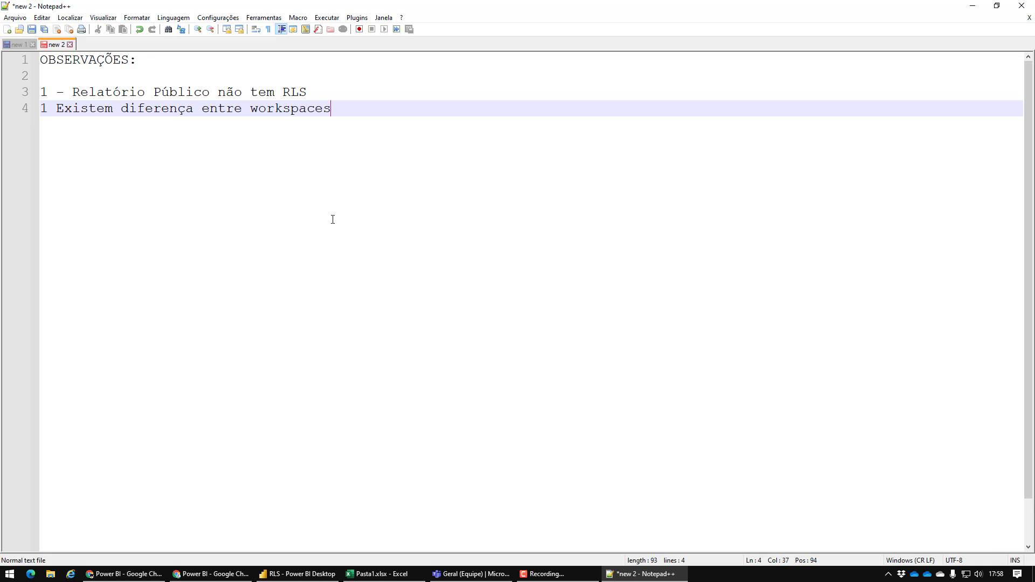
Complete the note with "Clássicos e a Nova Versão, principalmente em relação aos usuários"
text(Clas)
key(BackSpace)
key(BackSpace)
text(ássicos e a Nova)
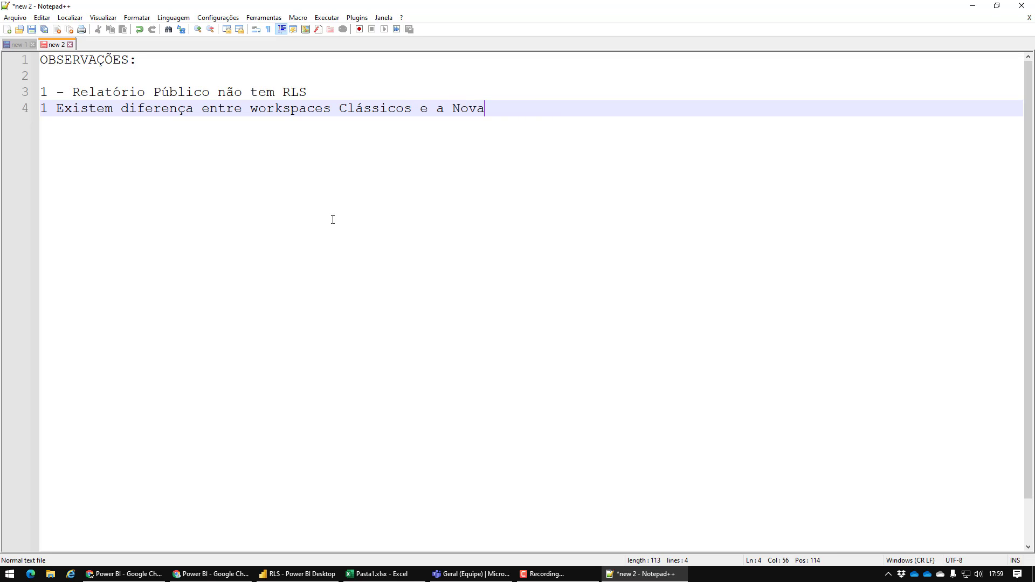
text( Versão, principa)
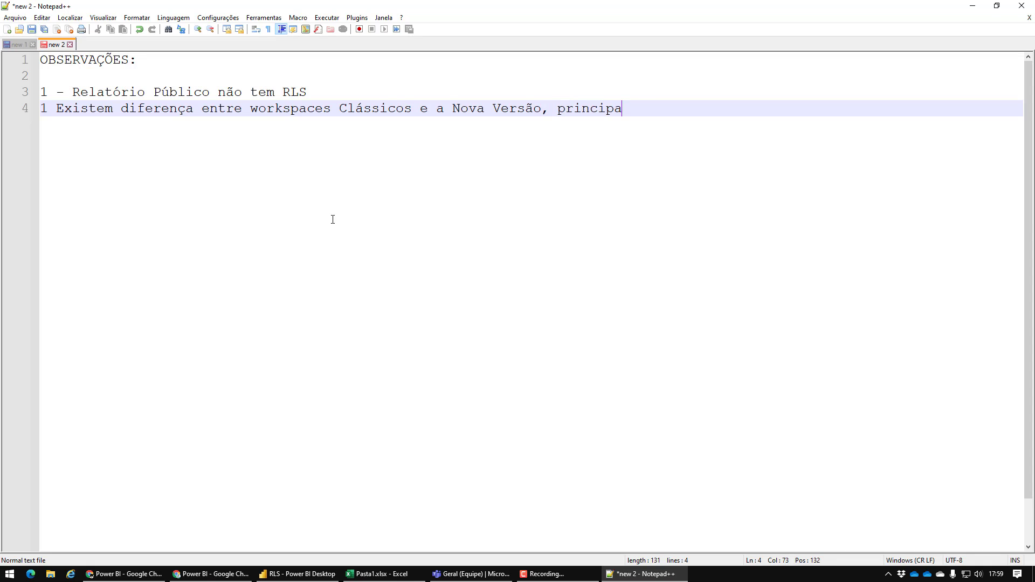
text(lmente em relação aos)
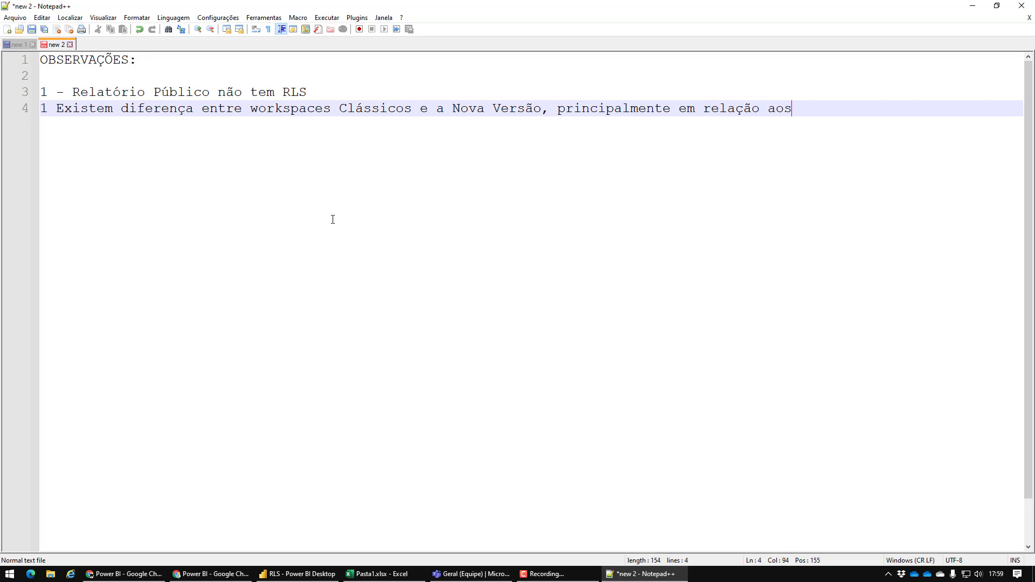
text( usuários)
Change the second note's numbering to "2 - " and return to the end of that line
click(48, 108)
key(BackSpace)
text(2 -)
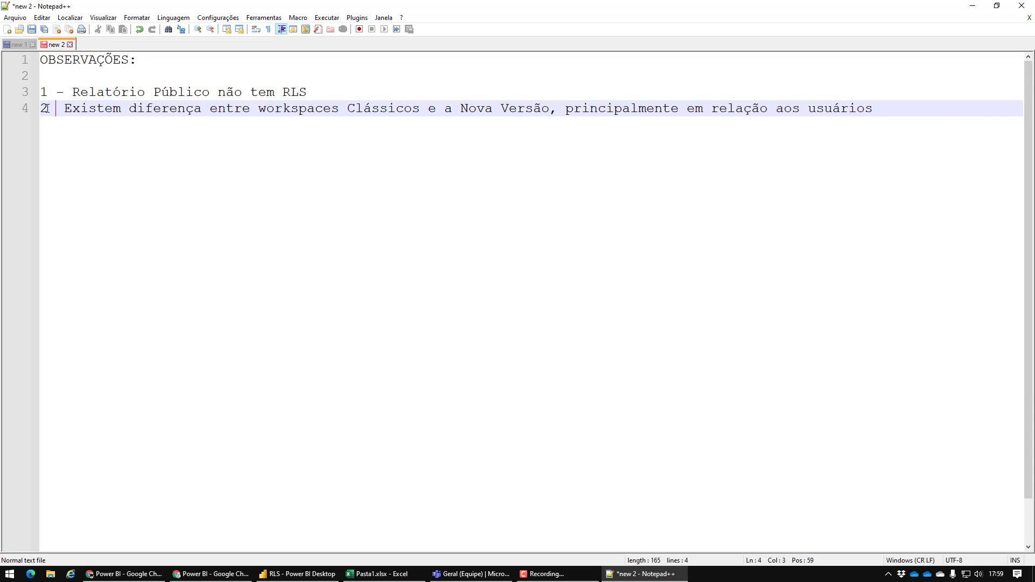
key(End)
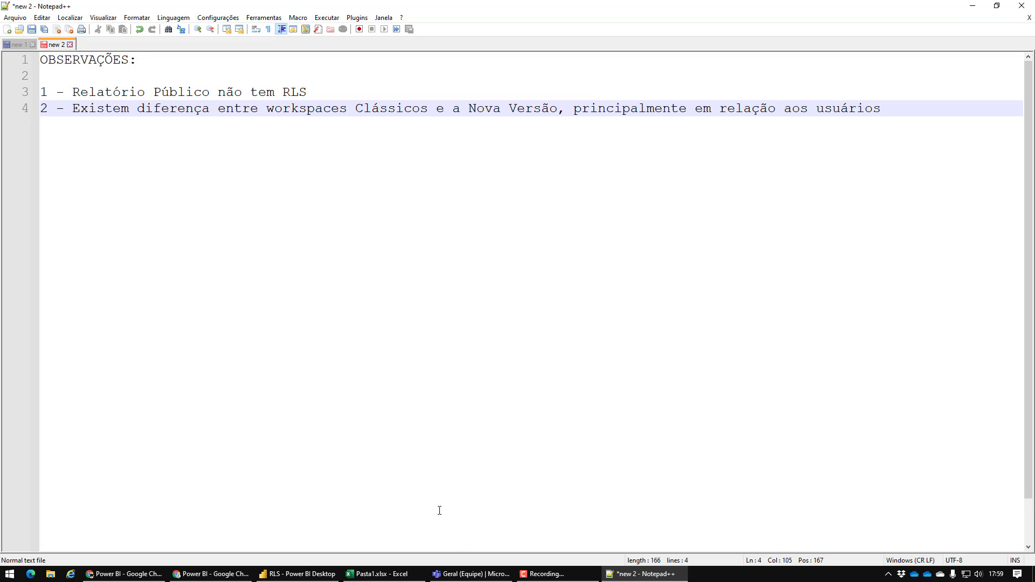
Switch to the Power BI administrator window to review its workspace list, and check the matching Equipe team in Microsoft Teams
click(212, 575)
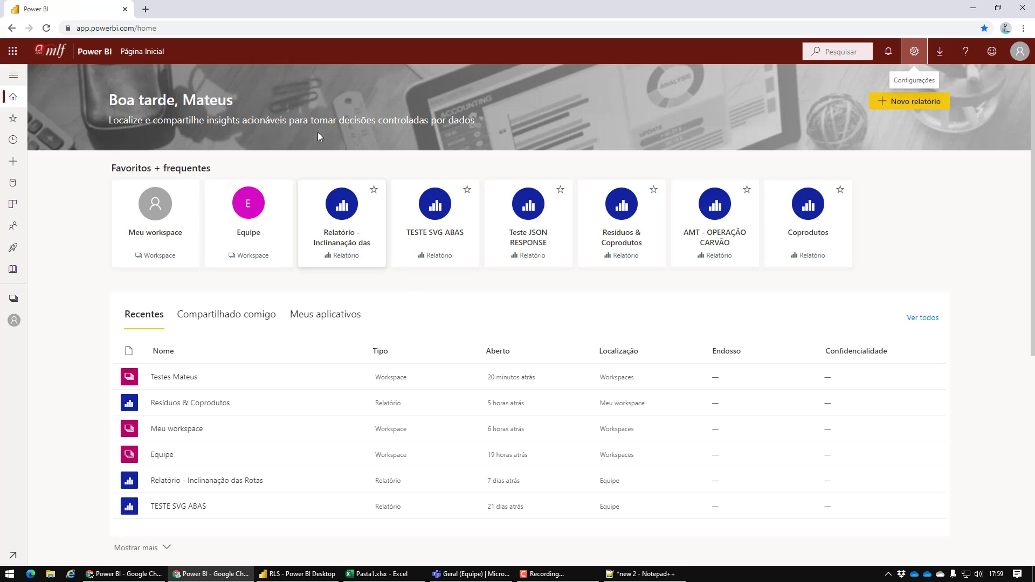
click(14, 299)
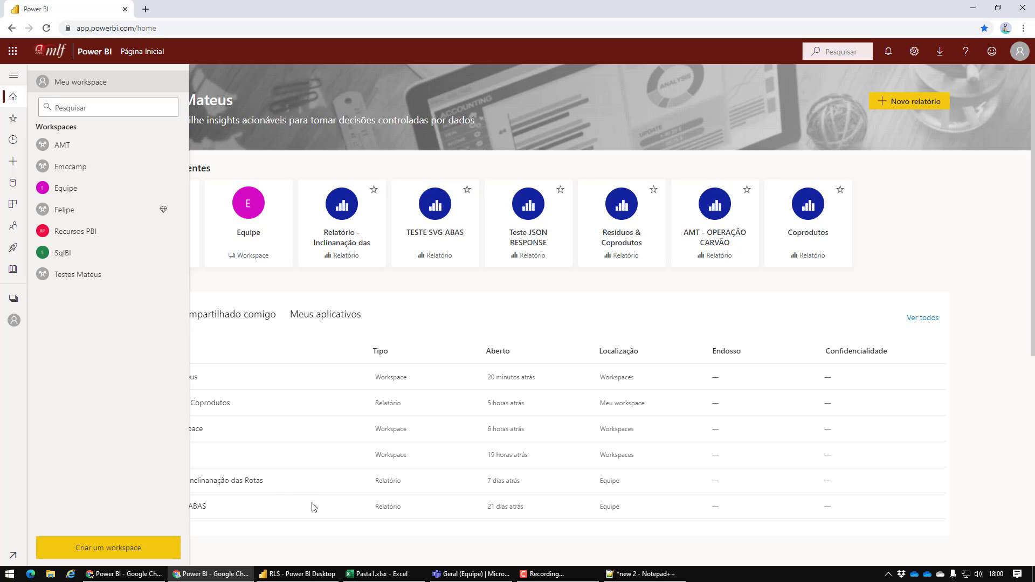
click(479, 574)
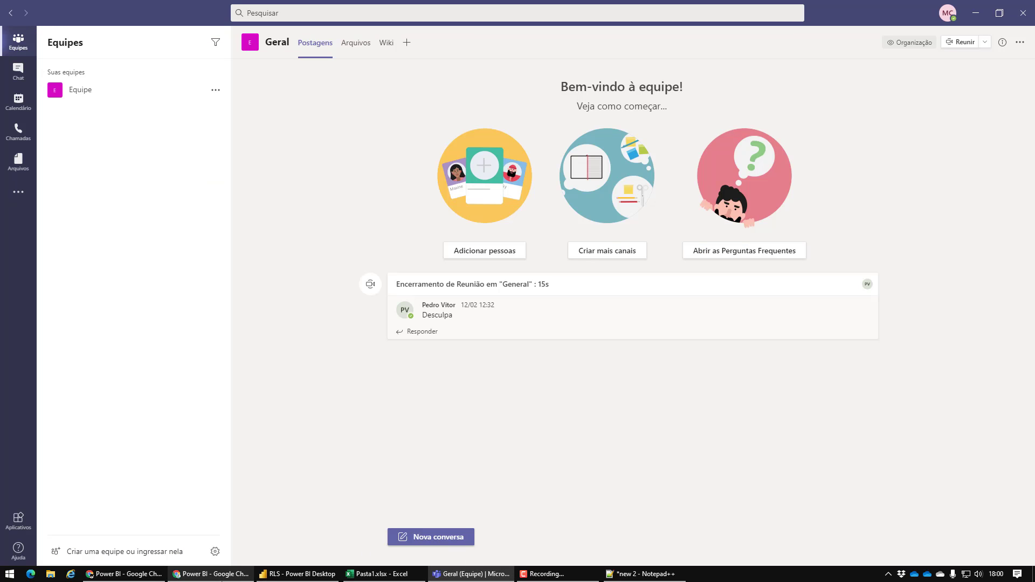
click(210, 574)
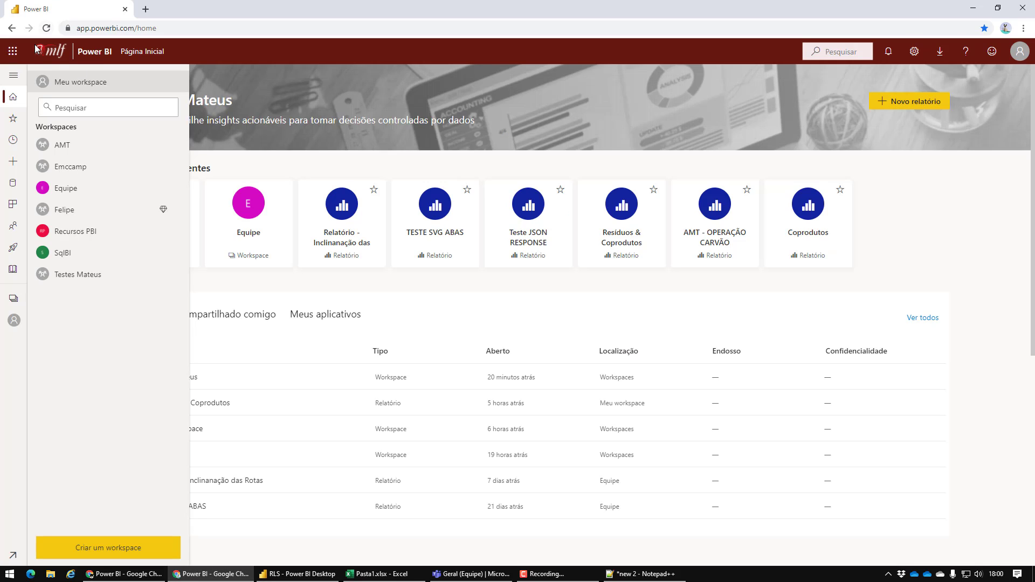
Open SharePoint from the app launcher of a duplicated Power BI tab and view the site types offered for a new site
right_click(70, 10)
click(110, 73)
click(13, 51)
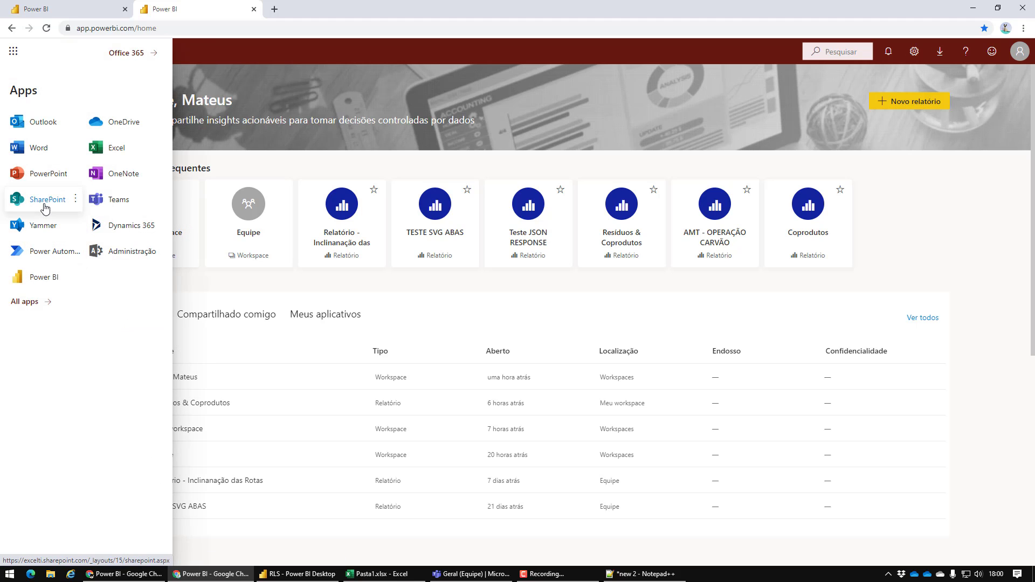
click(44, 203)
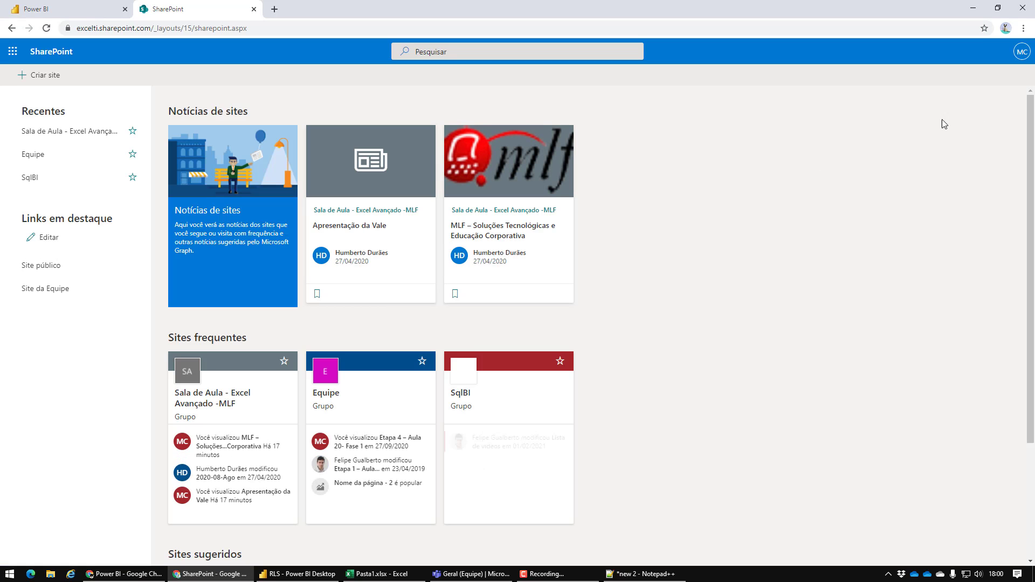
click(38, 80)
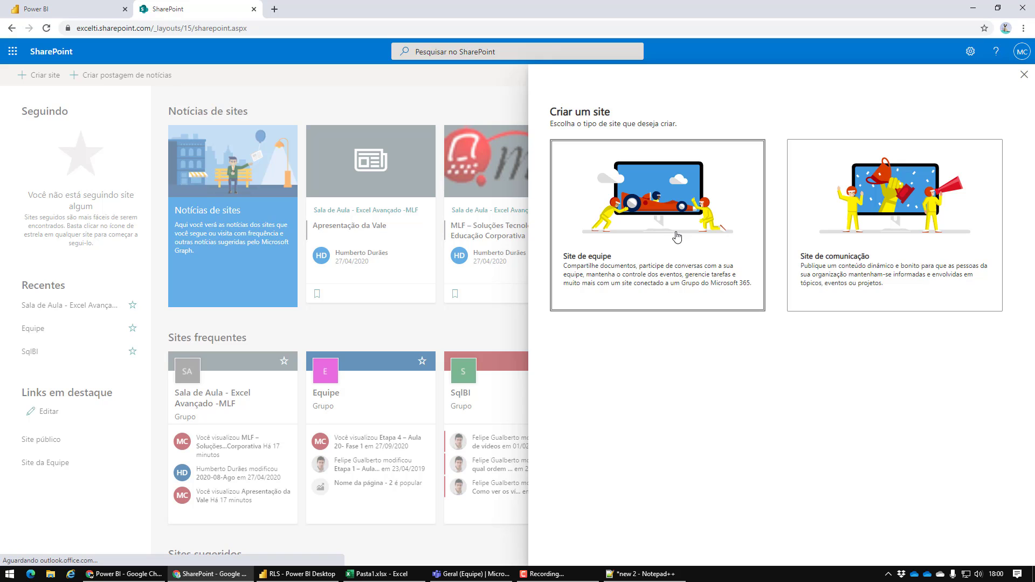
Switch to Microsoft Teams and create a private team from scratch named "Demo RLS"
click(472, 573)
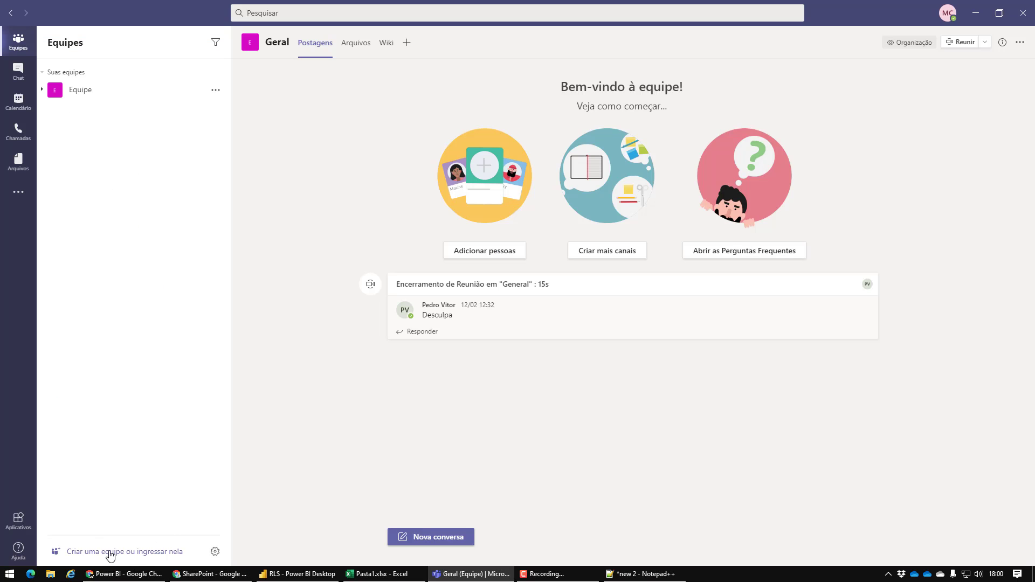
click(110, 551)
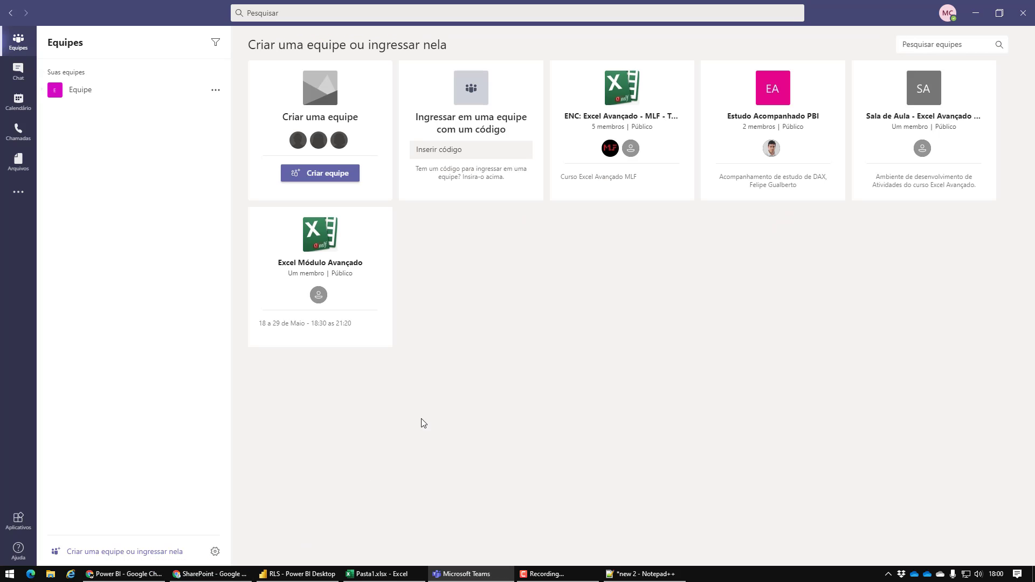
click(328, 174)
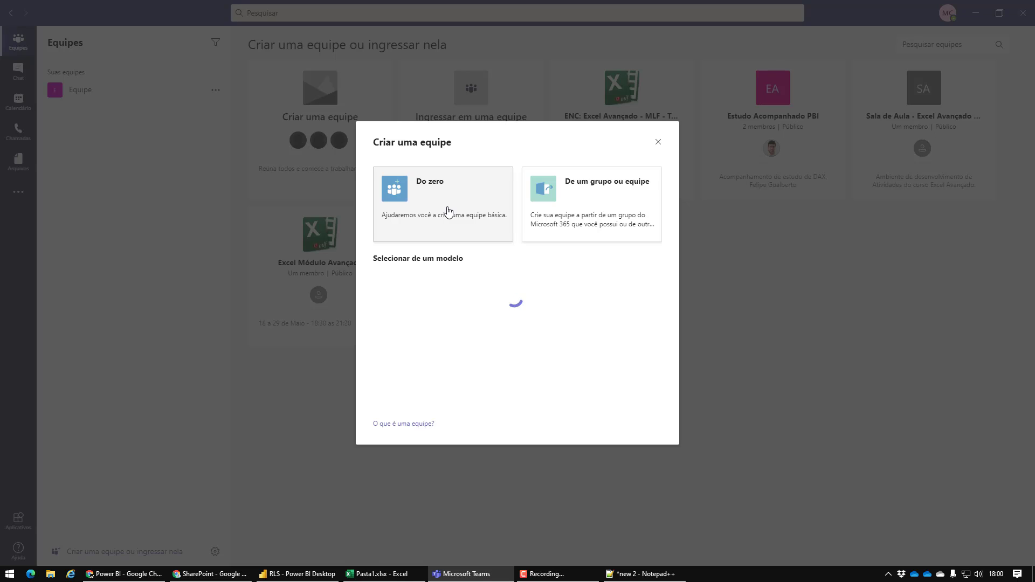
click(447, 210)
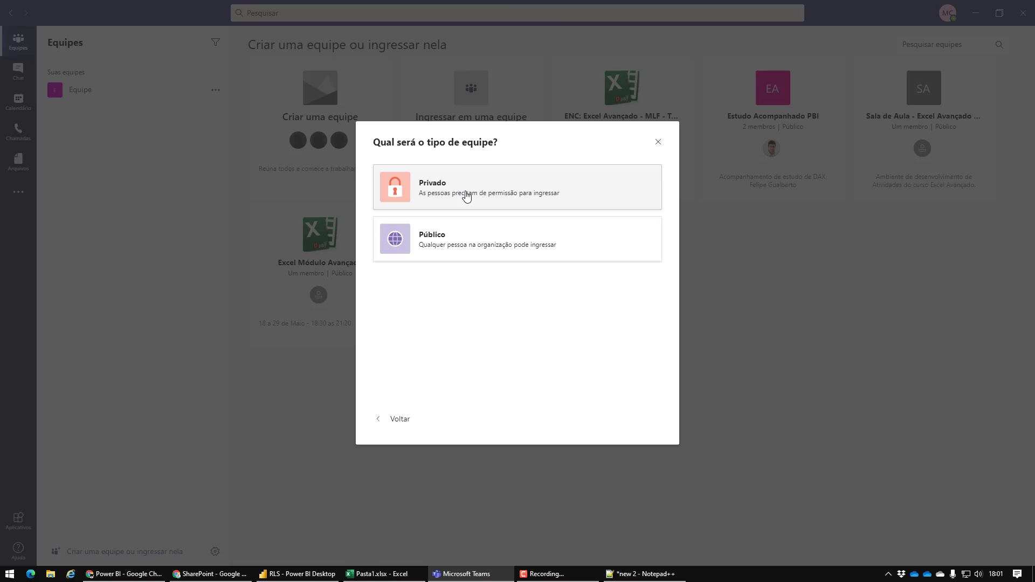
click(466, 195)
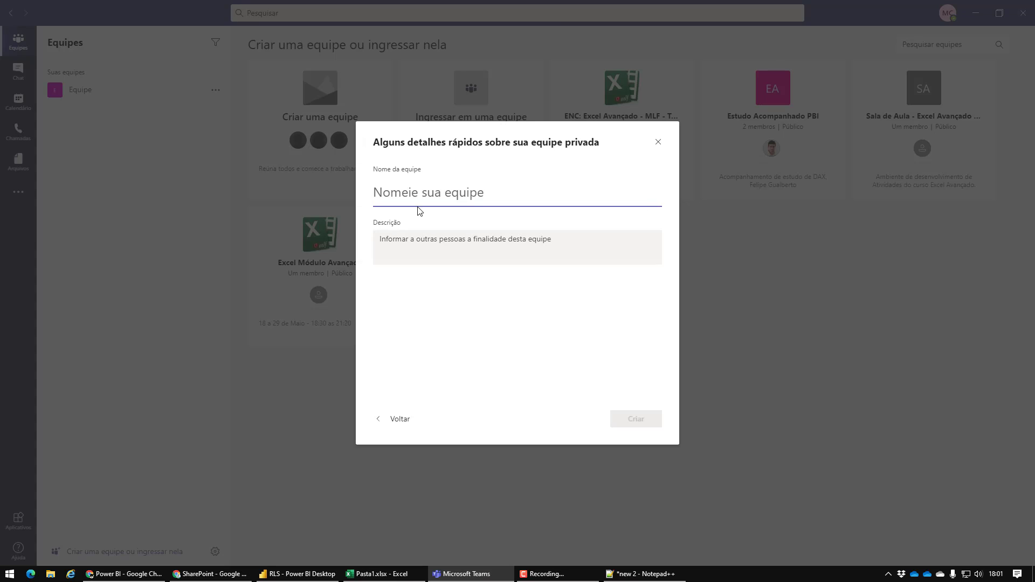
text(Demo )
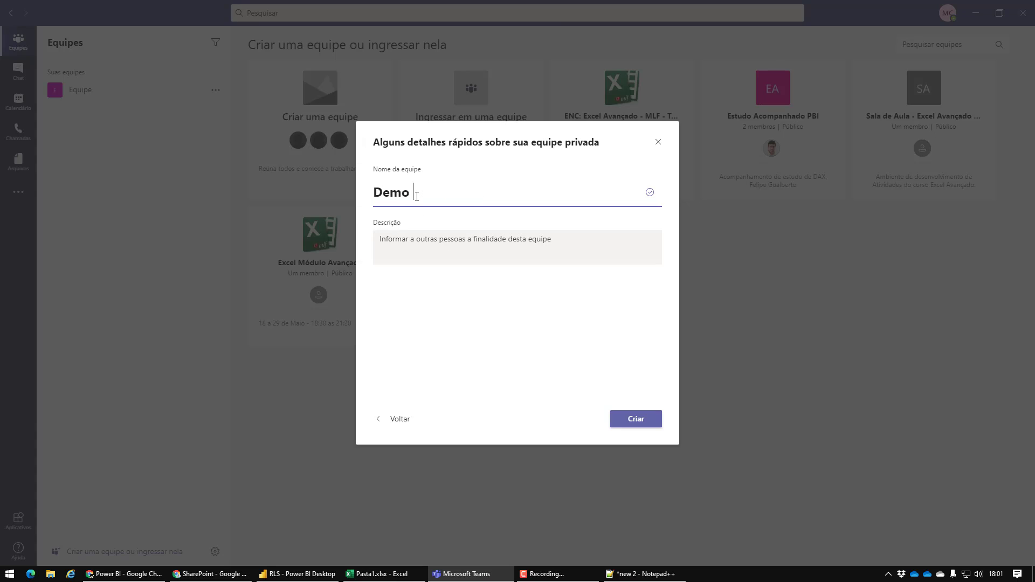
text(RLS)
click(643, 426)
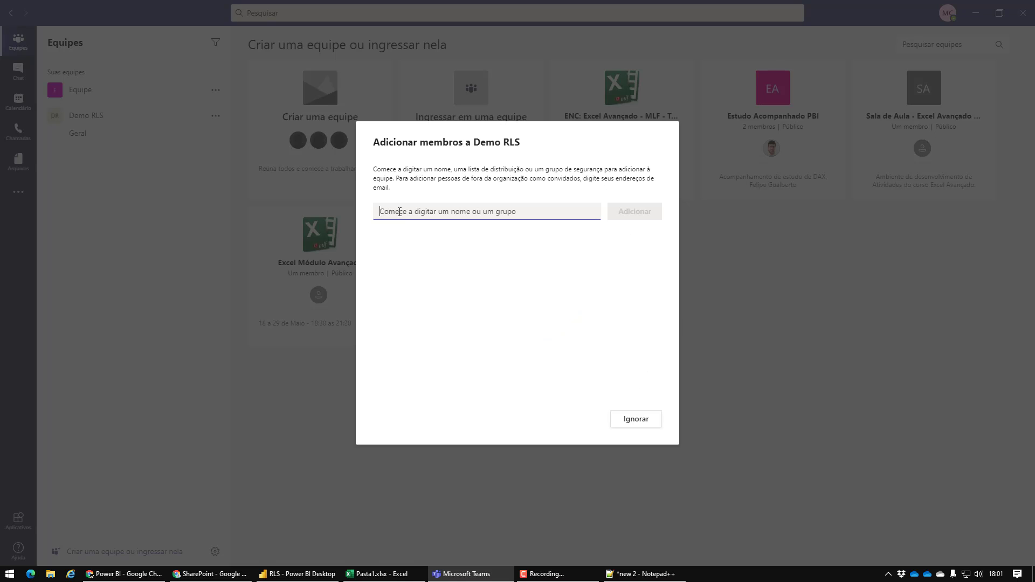
Add a colleague to the Demo RLS team with the Membro role and finish the team setup
text(pedro)
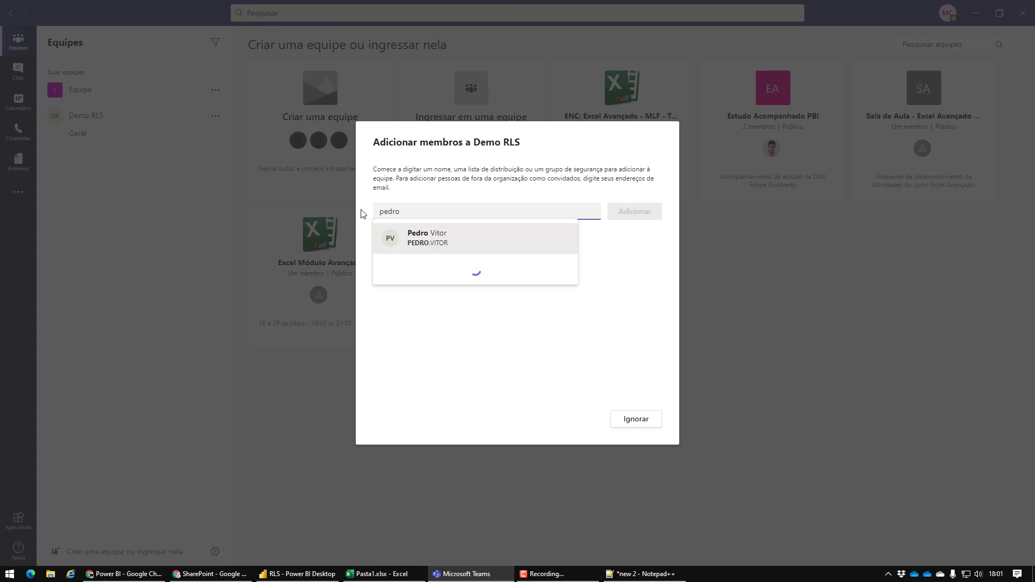
click(430, 241)
click(637, 215)
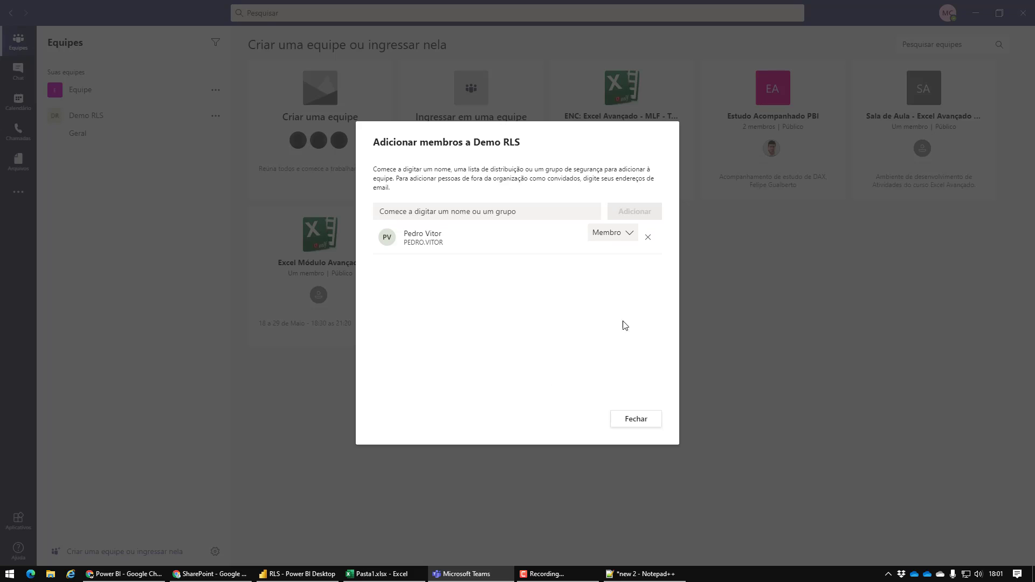
click(619, 233)
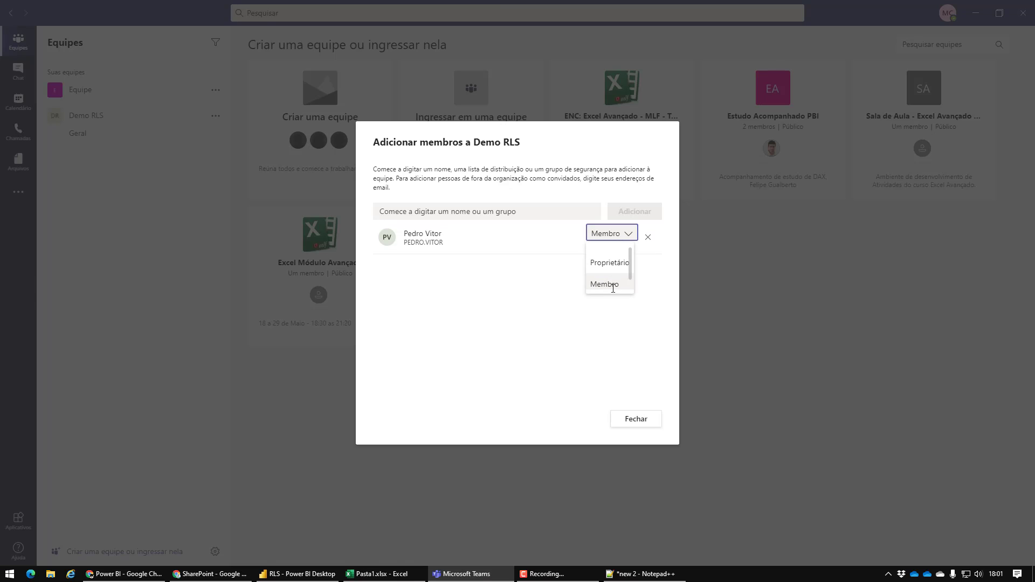
click(521, 291)
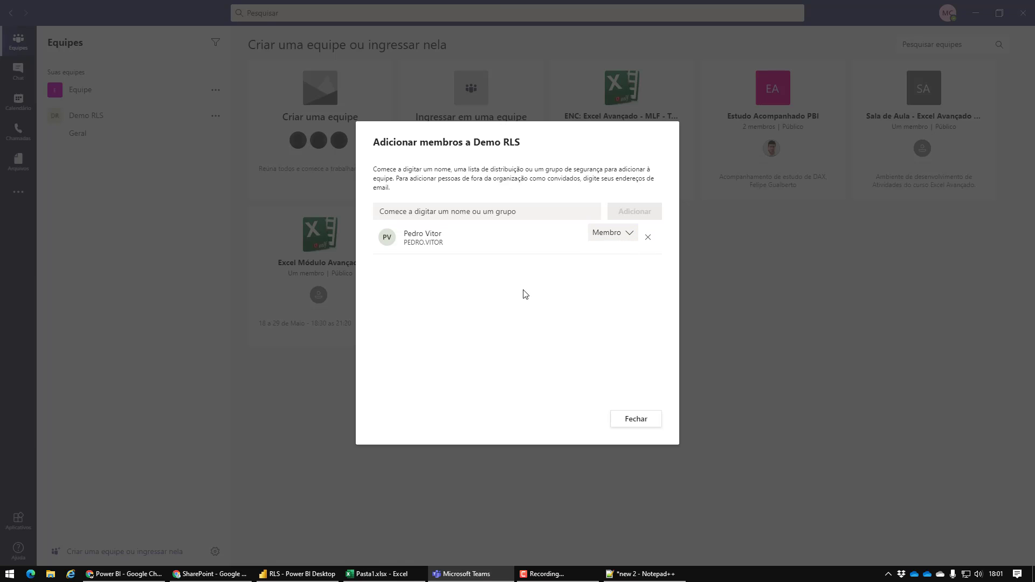
click(636, 420)
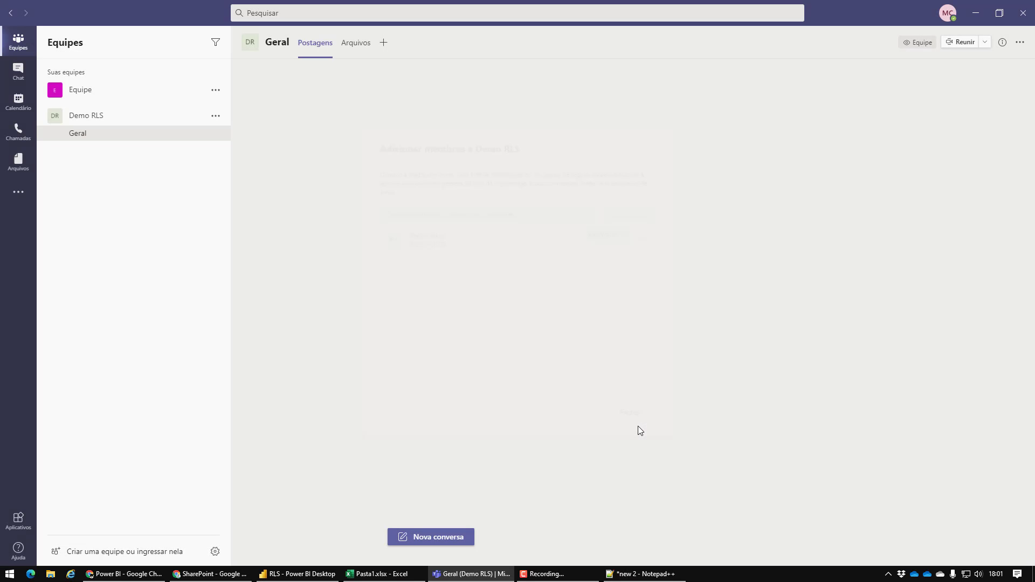
click(49, 116)
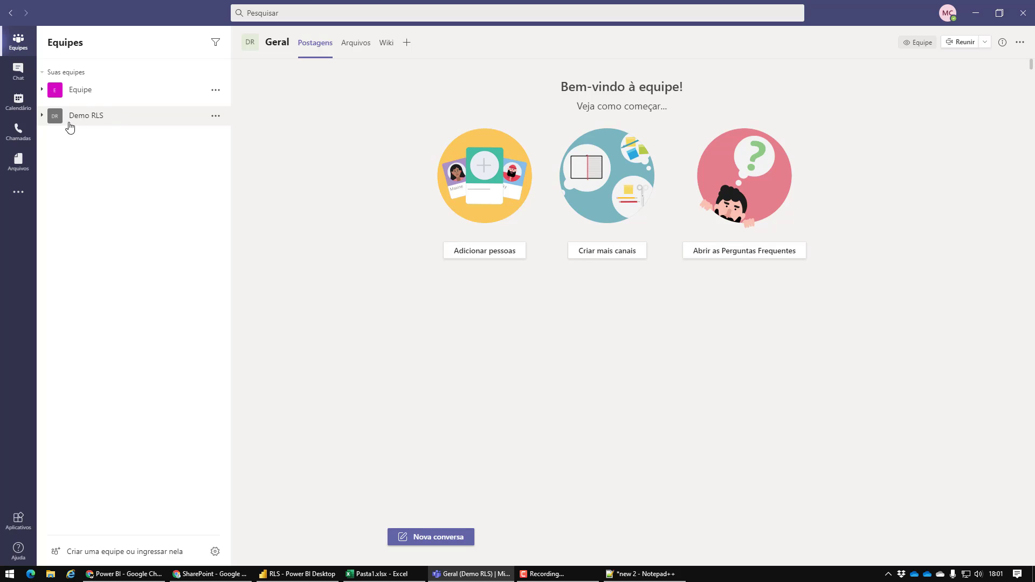
click(42, 115)
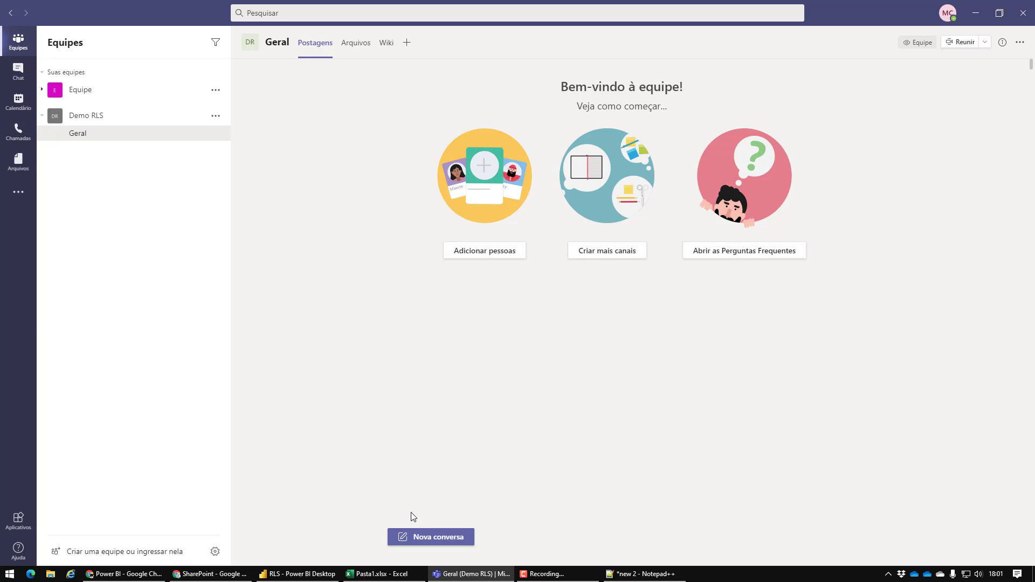
Switch back to SharePoint in the browser and close the site creation pane without creating a site
click(196, 574)
click(447, 51)
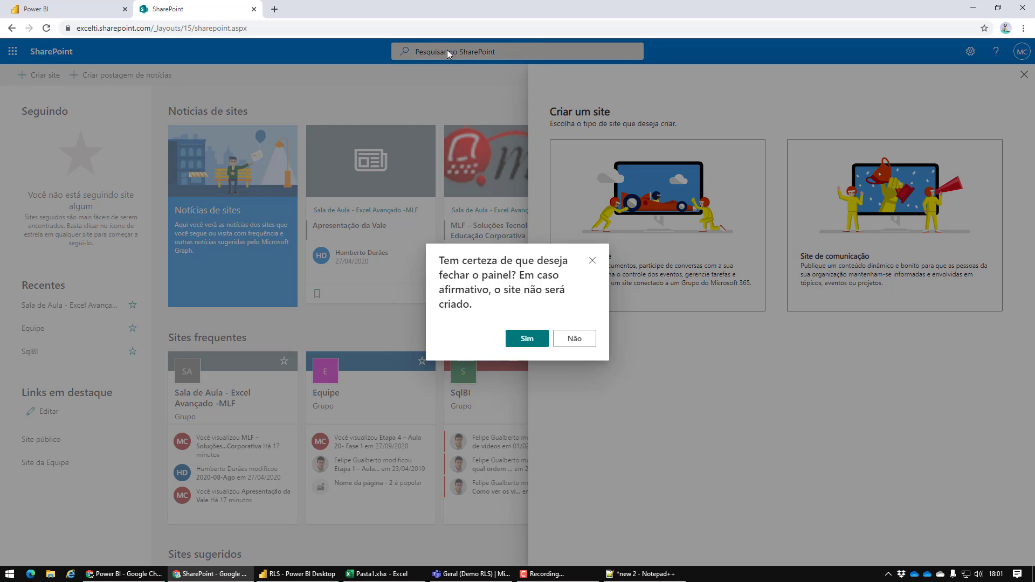
click(575, 339)
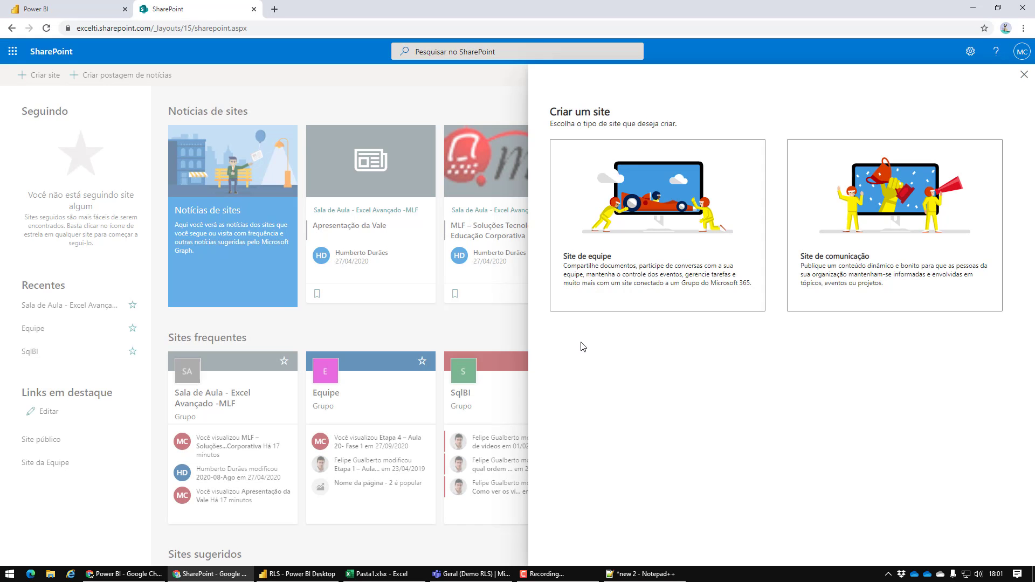
click(1023, 75)
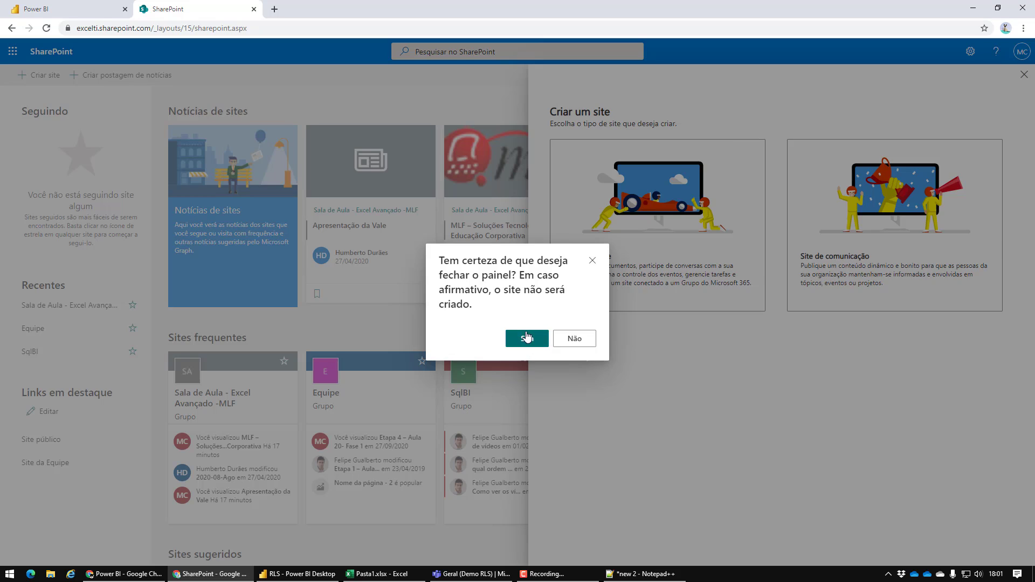
click(526, 338)
Search SharePoint for "demo rls" and restrict the results to sites
click(436, 53)
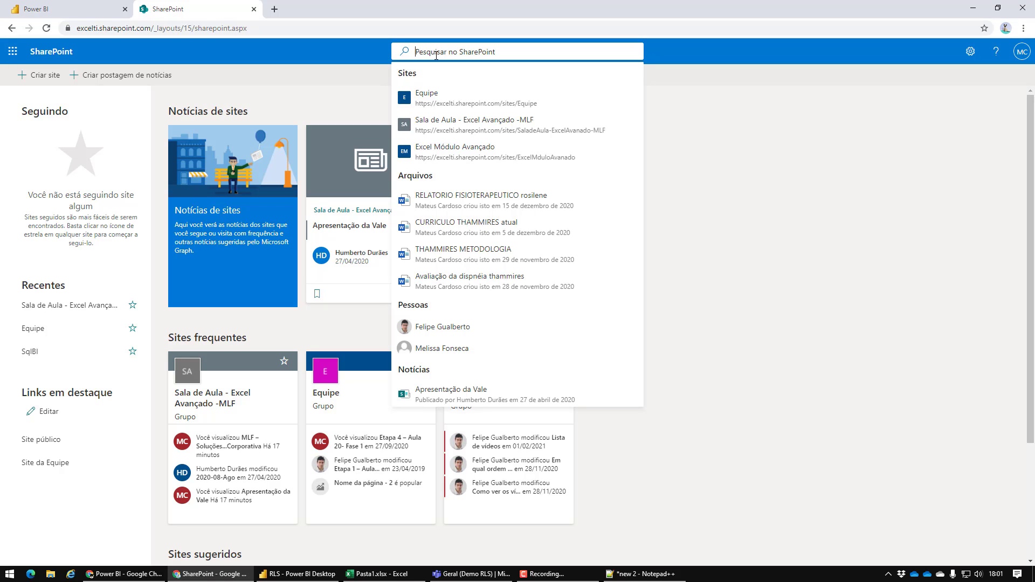
text(demo rls)
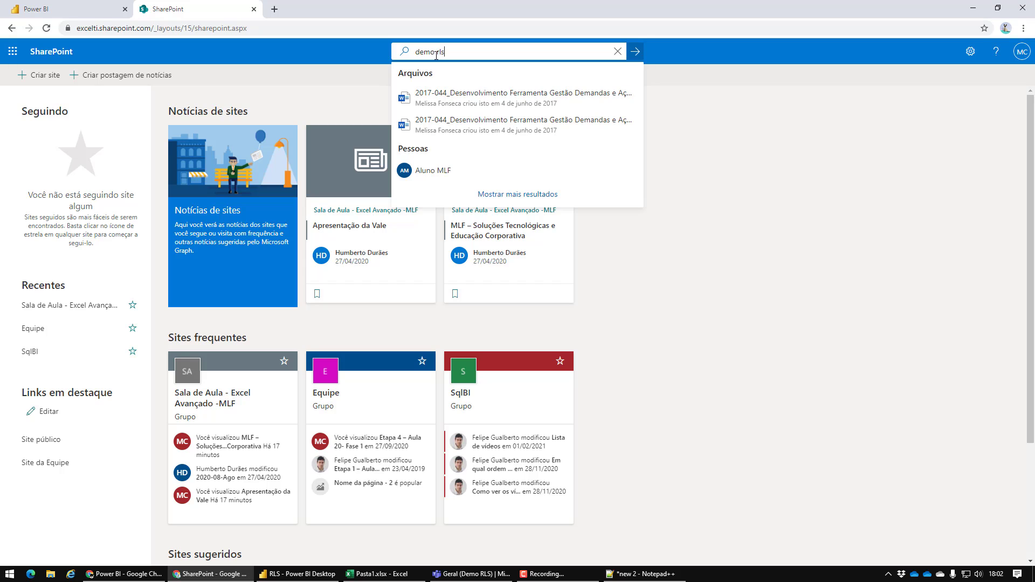
key(Return)
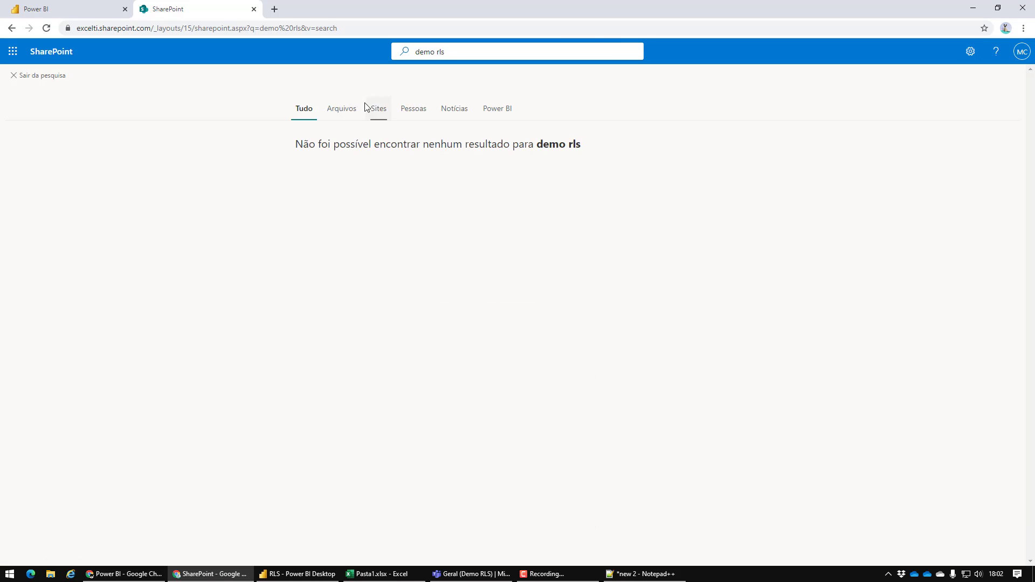
click(388, 106)
click(458, 51)
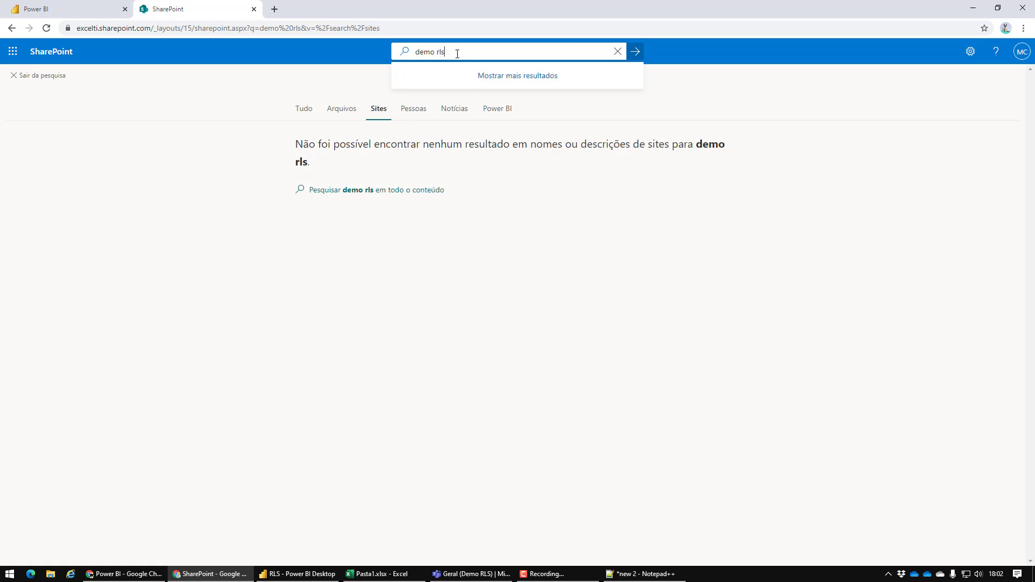
click(474, 92)
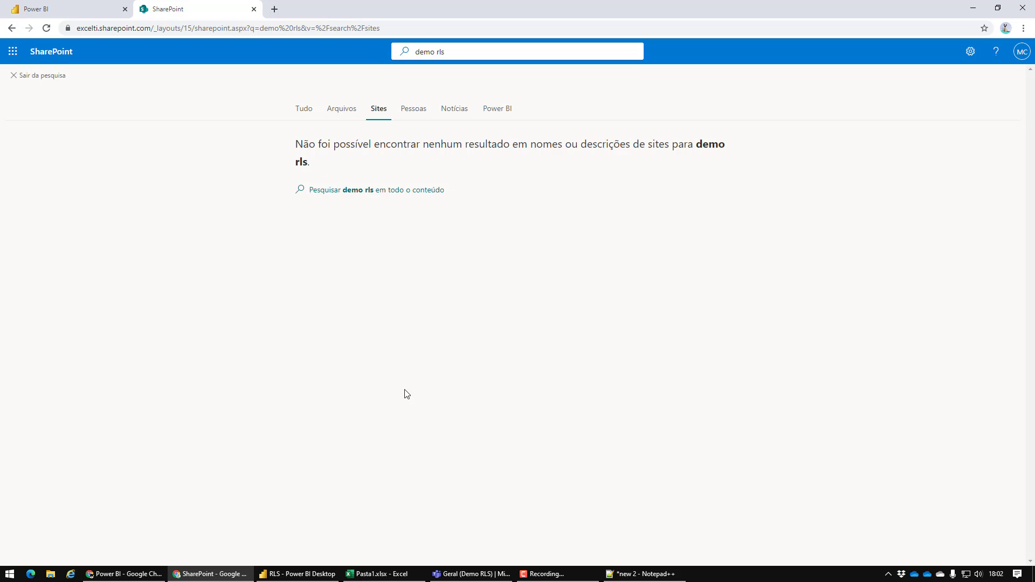
Return to the Power BI home page, reload it, and show the updated workspace list
click(80, 10)
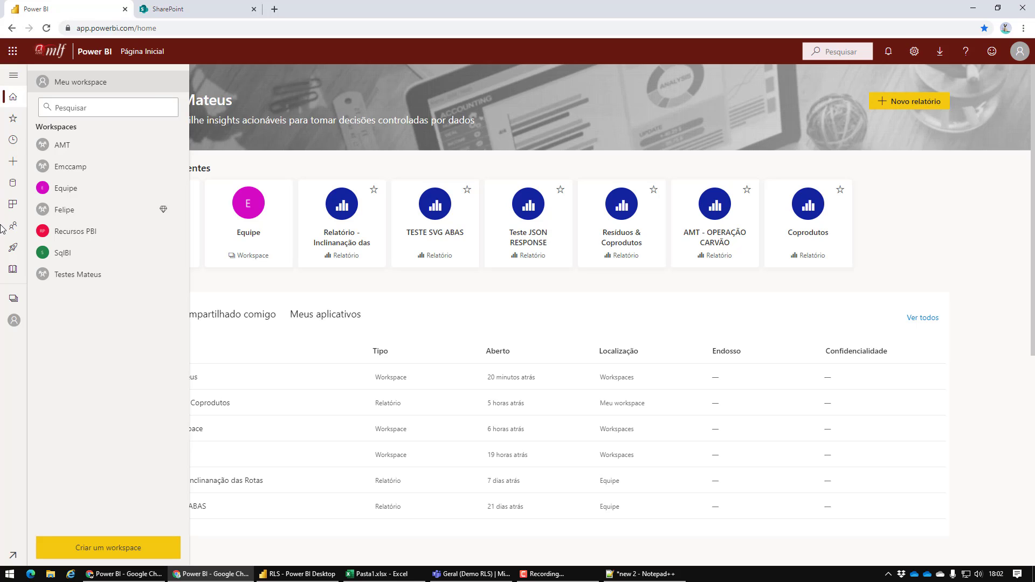
click(14, 300)
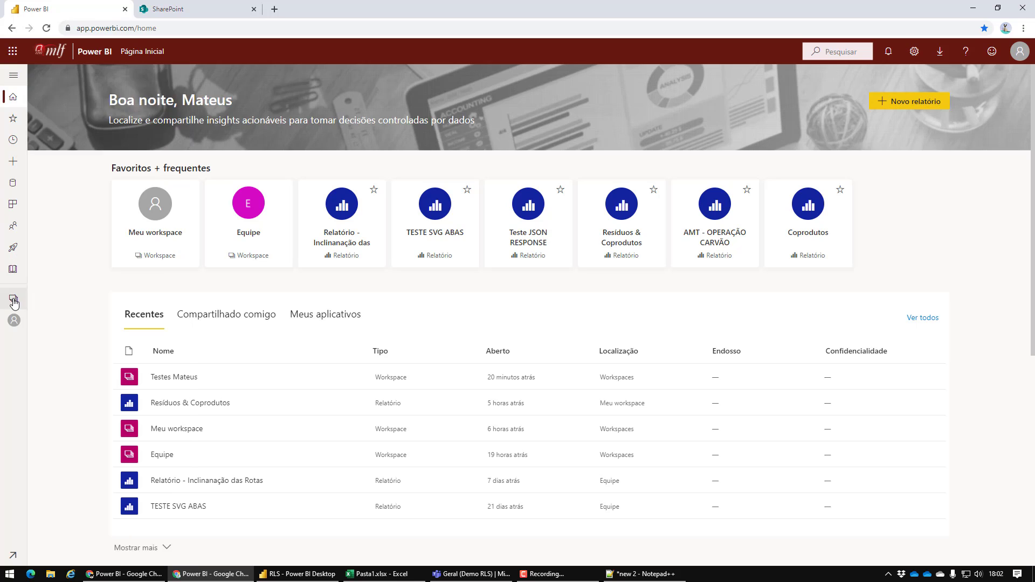
click(14, 302)
click(158, 28)
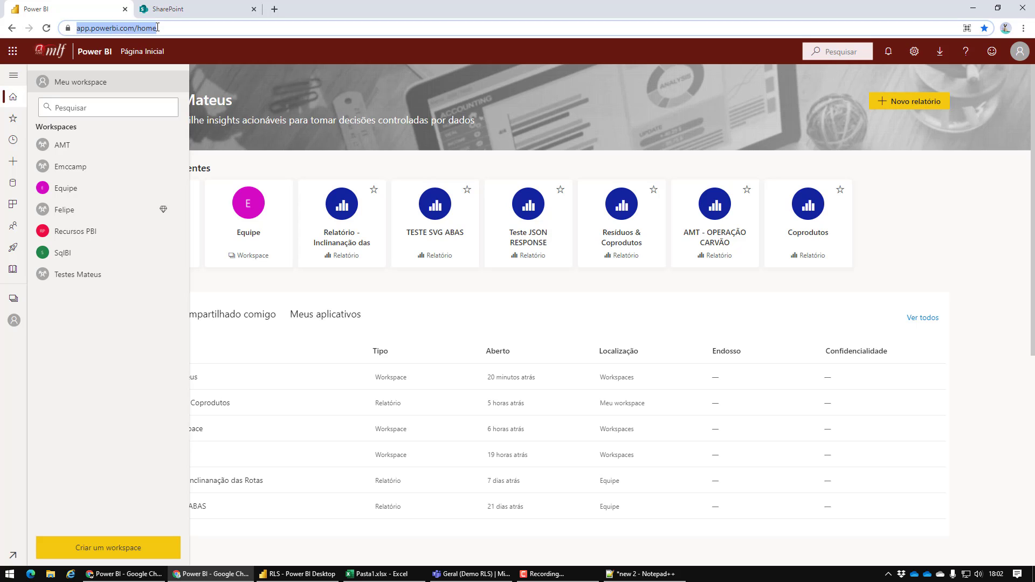
key(Return)
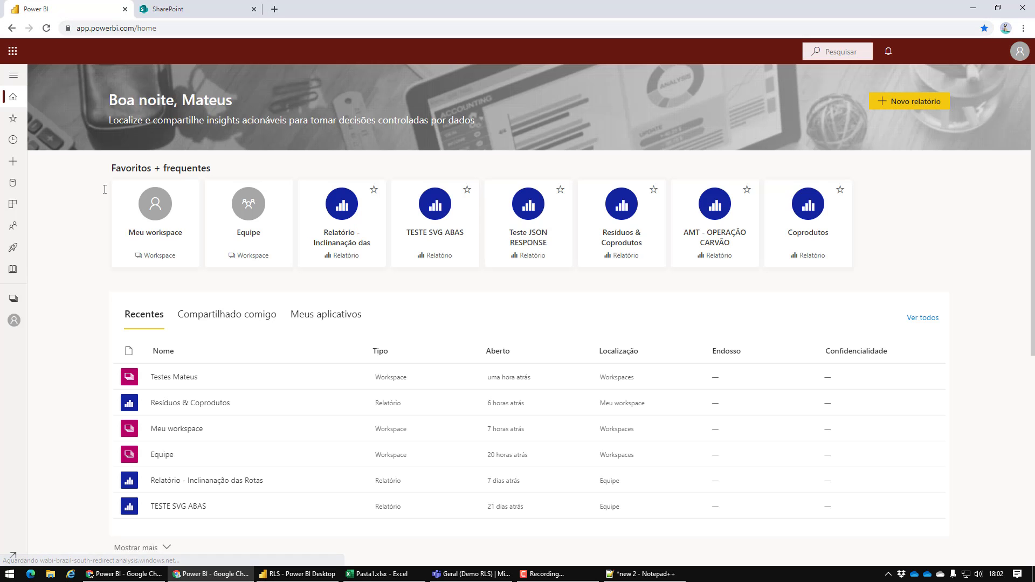
click(15, 302)
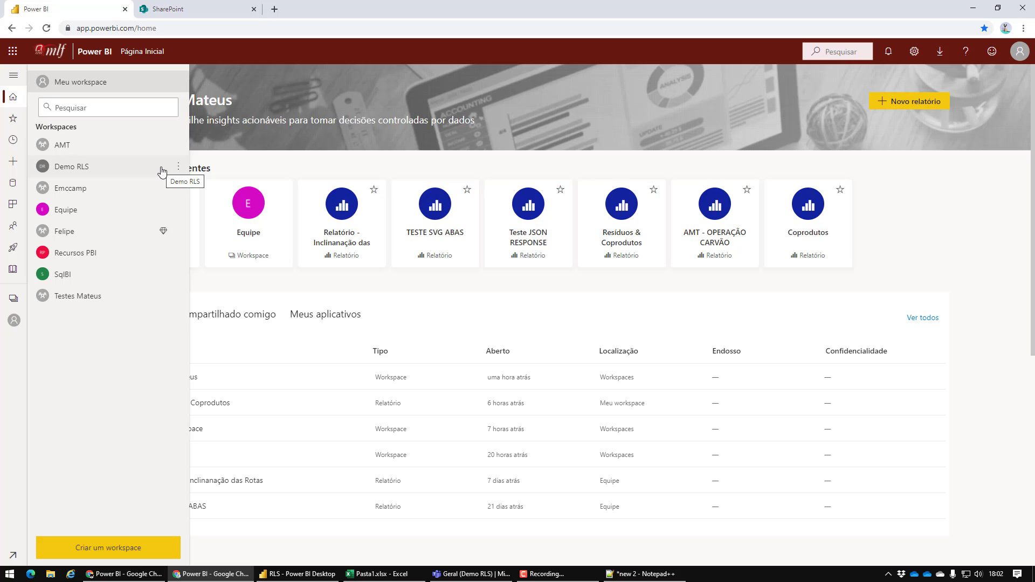
Review the Demo RLS workspace's edit settings, including the Avançado options, and open the workspace
click(178, 166)
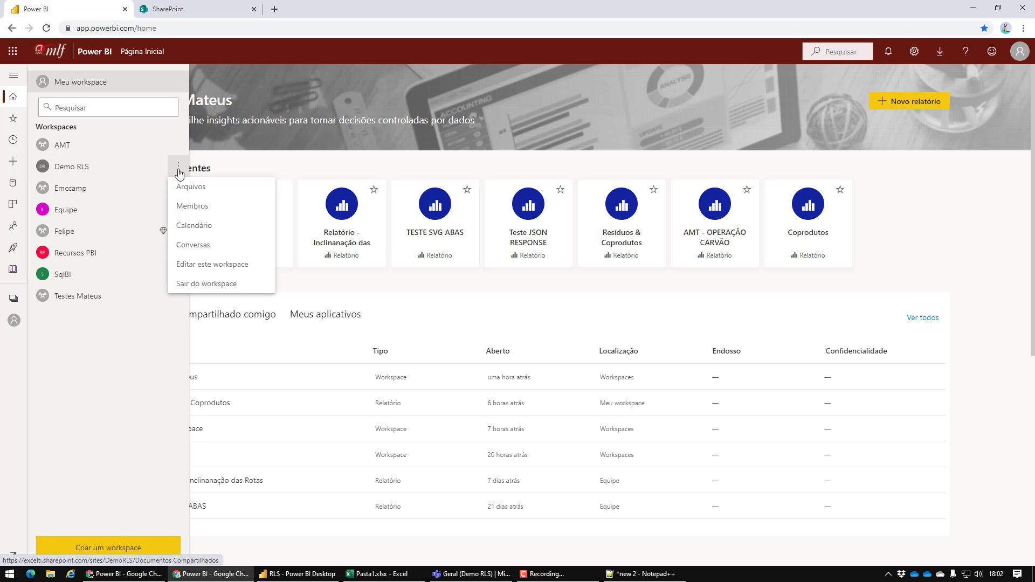
click(210, 269)
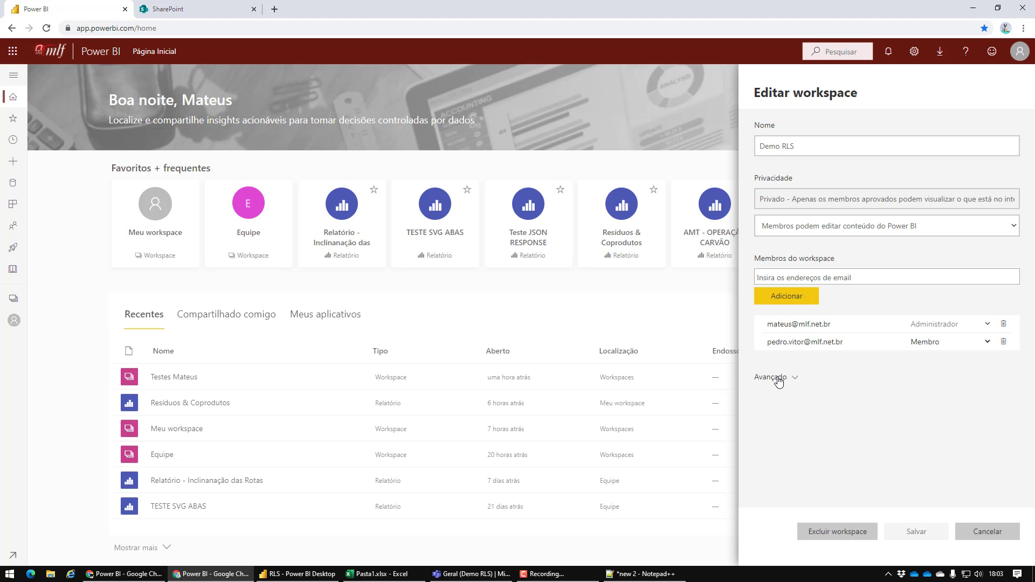
click(796, 382)
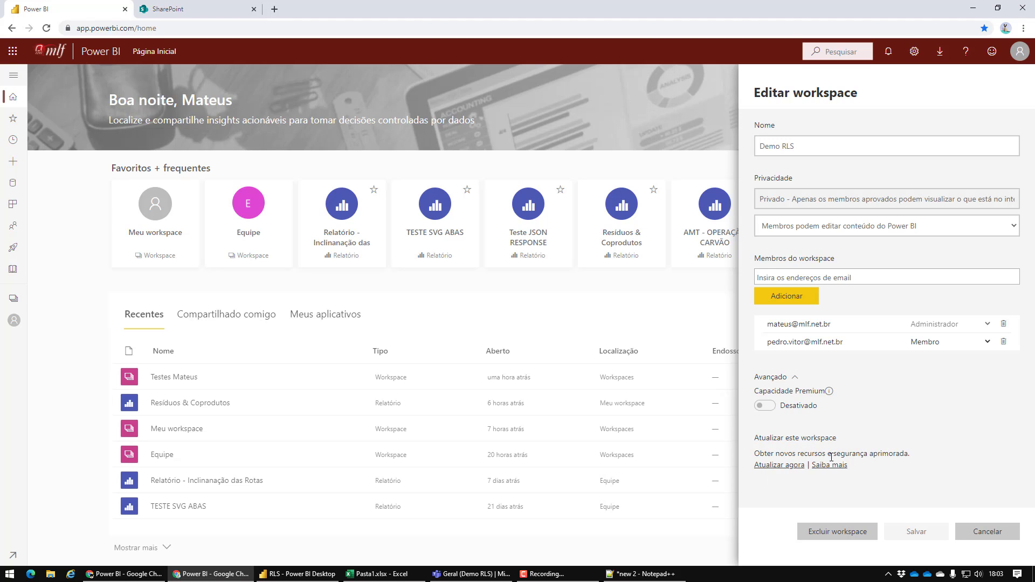
click(15, 300)
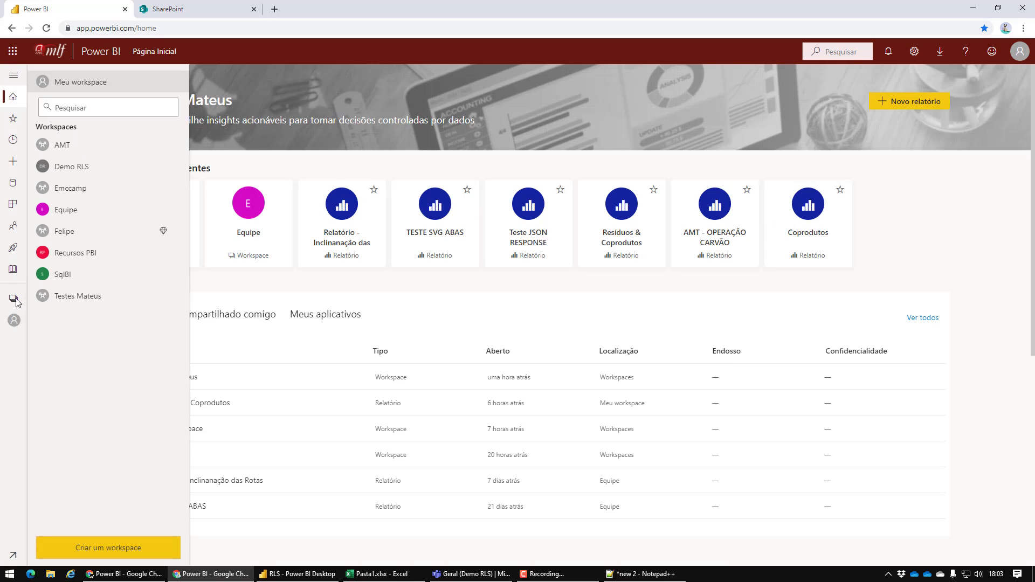
click(69, 167)
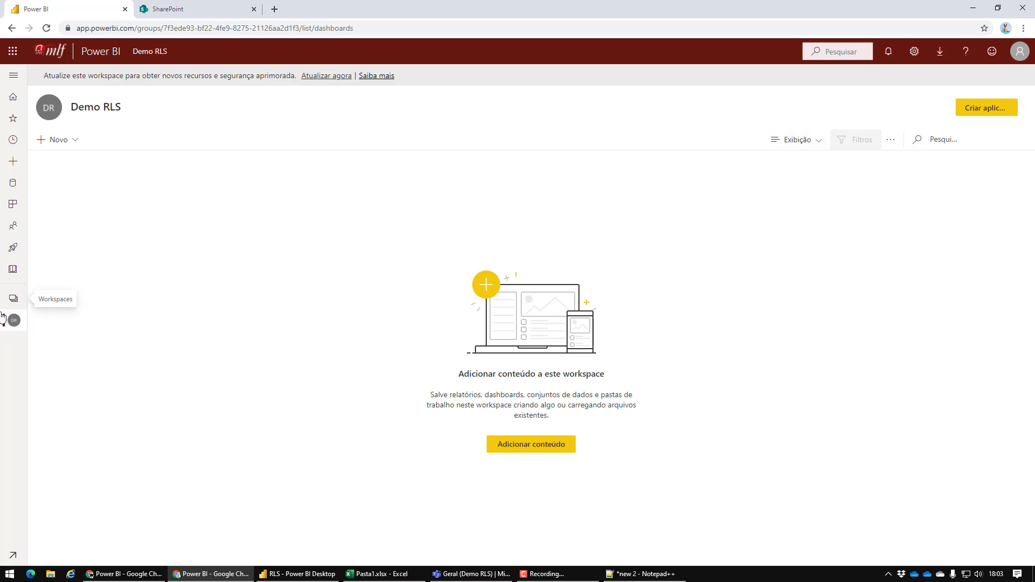
Open the new-version test workspace from the workspace list and show its user access settings
click(13, 299)
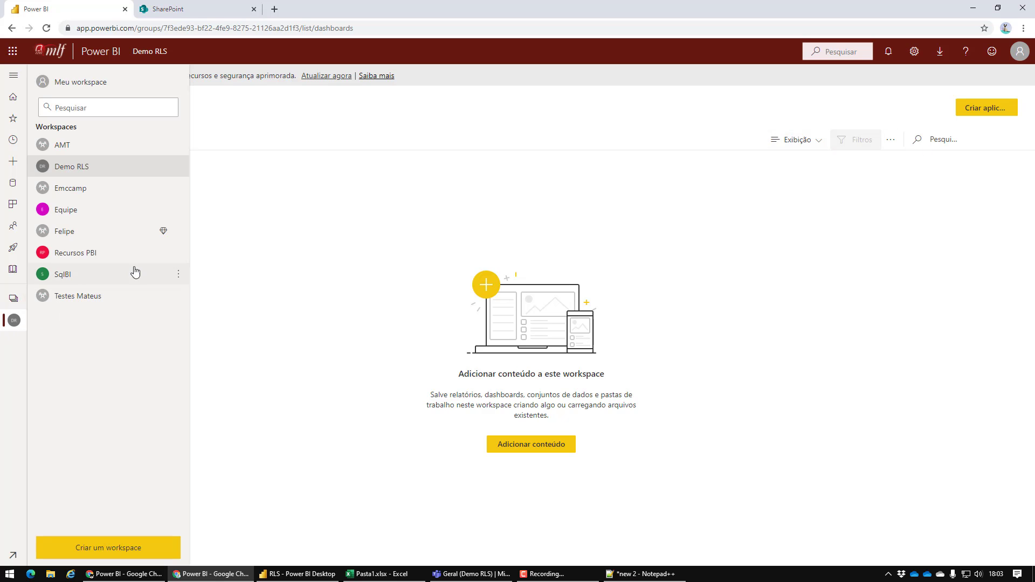
click(78, 302)
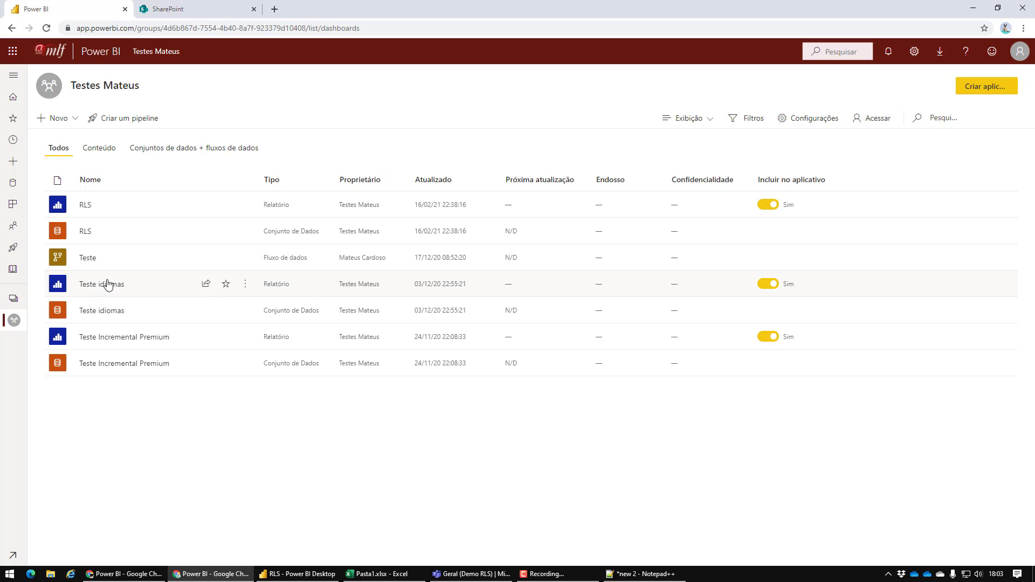
click(15, 304)
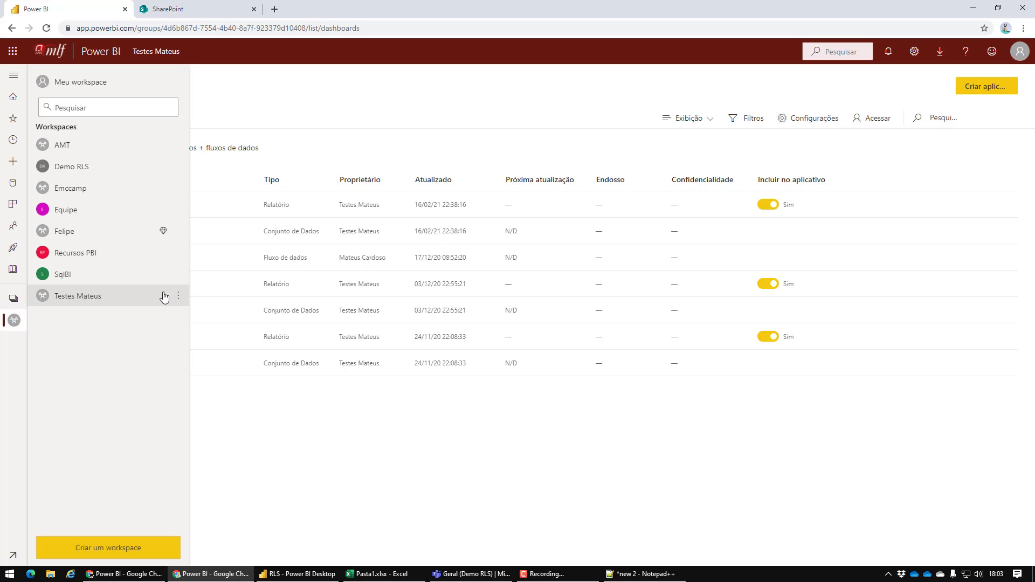
click(179, 300)
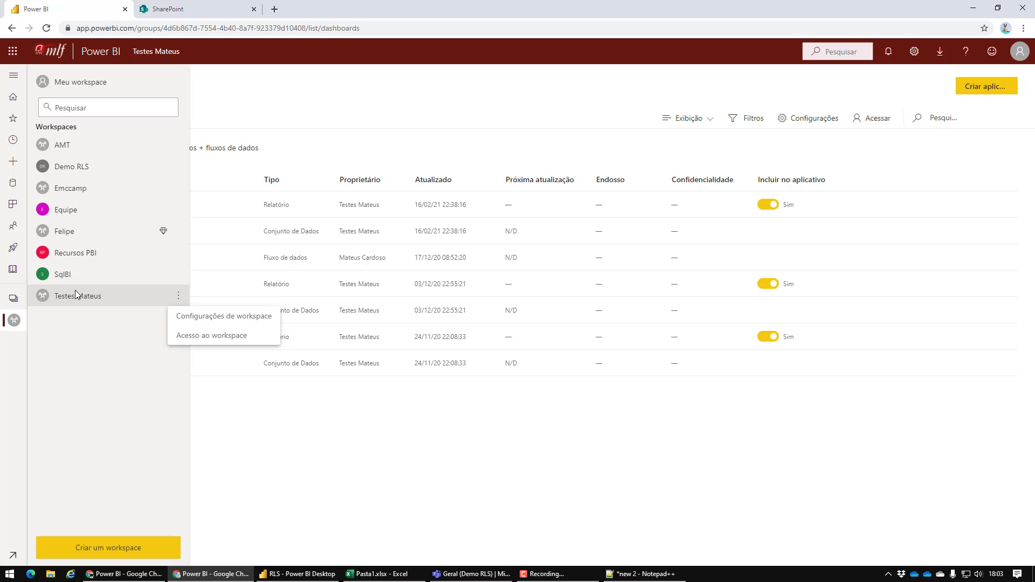
click(212, 336)
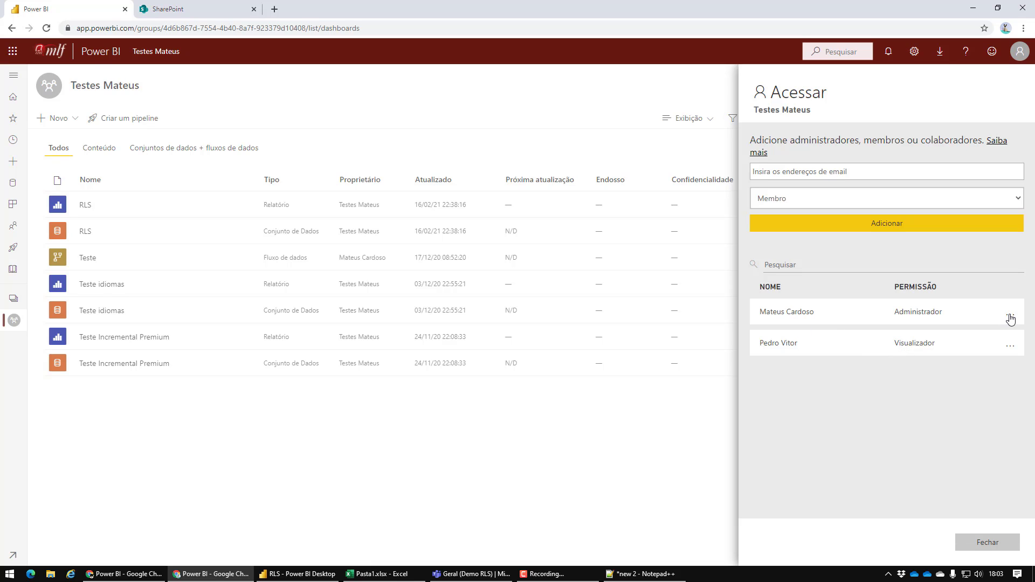
Change the second user's permission to Administrador and review the other permission levels available for that user
click(1010, 346)
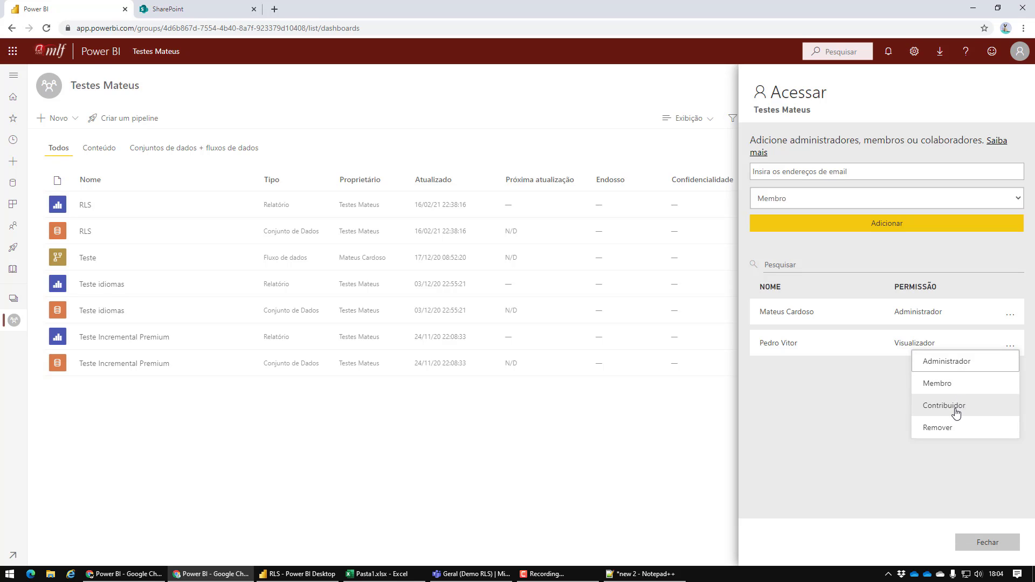
click(856, 407)
click(1010, 346)
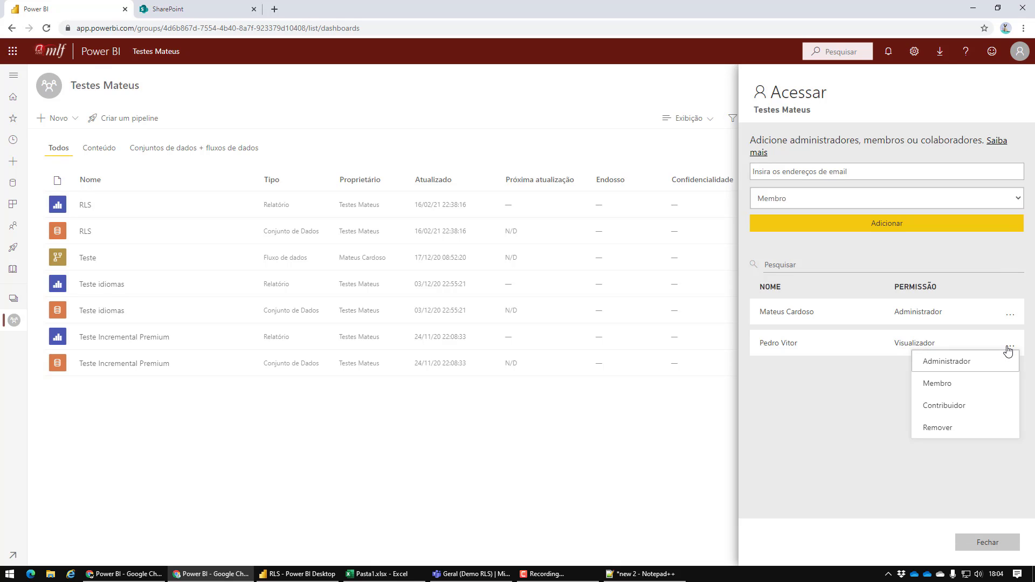
click(947, 361)
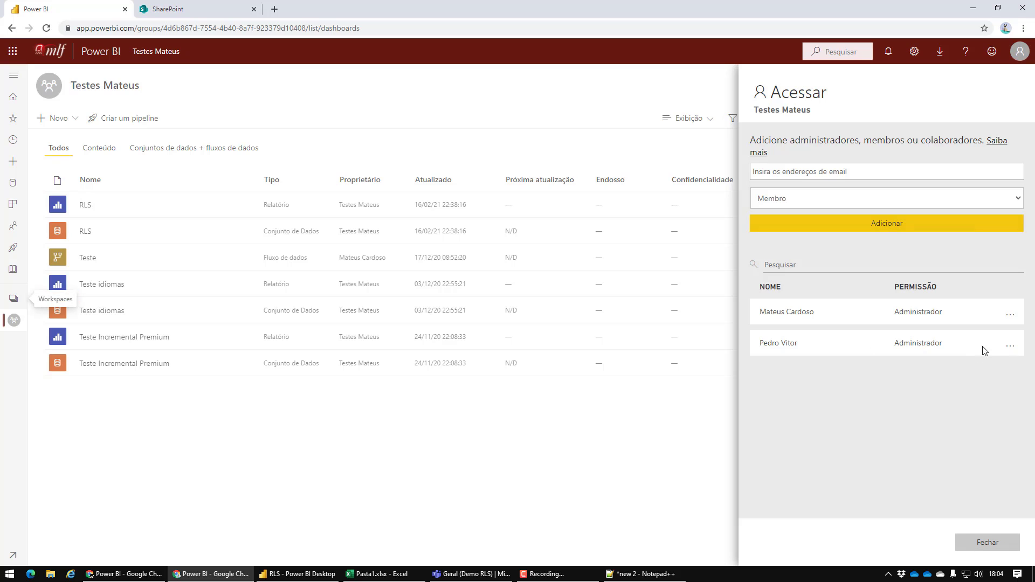
click(1007, 350)
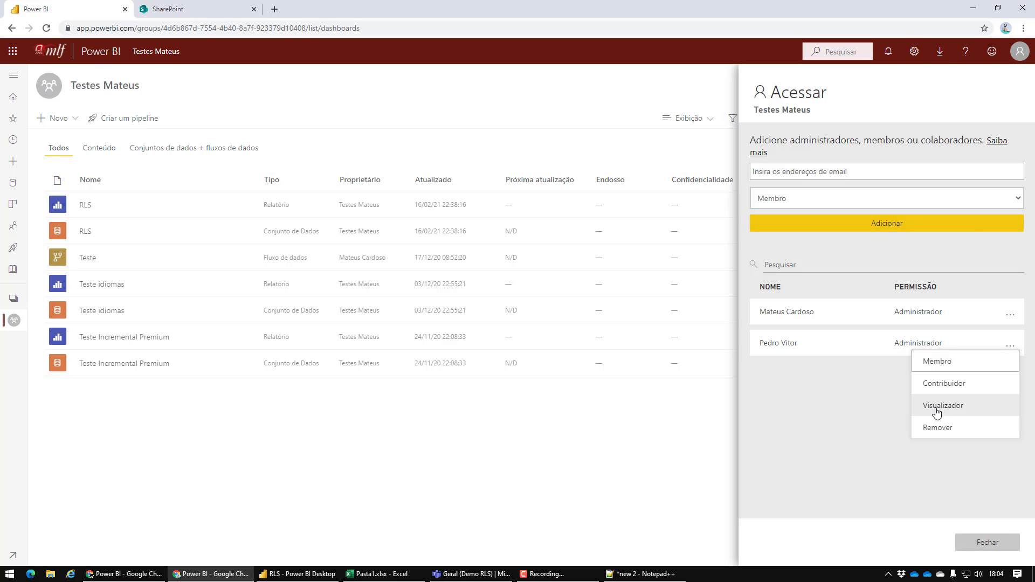
click(824, 391)
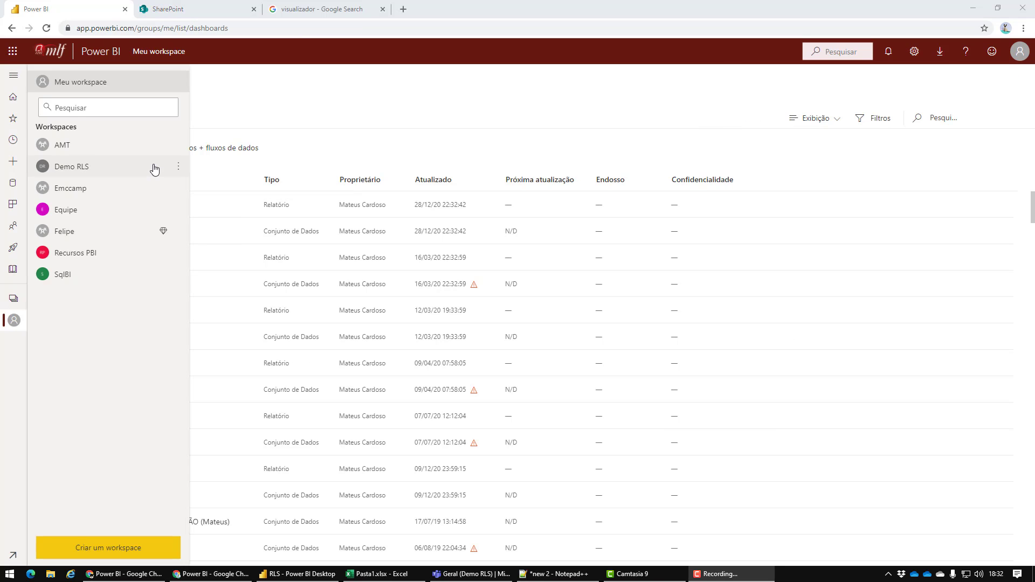
Open the Demo RLS workspace's edit settings and review the roles available for its second member
click(152, 167)
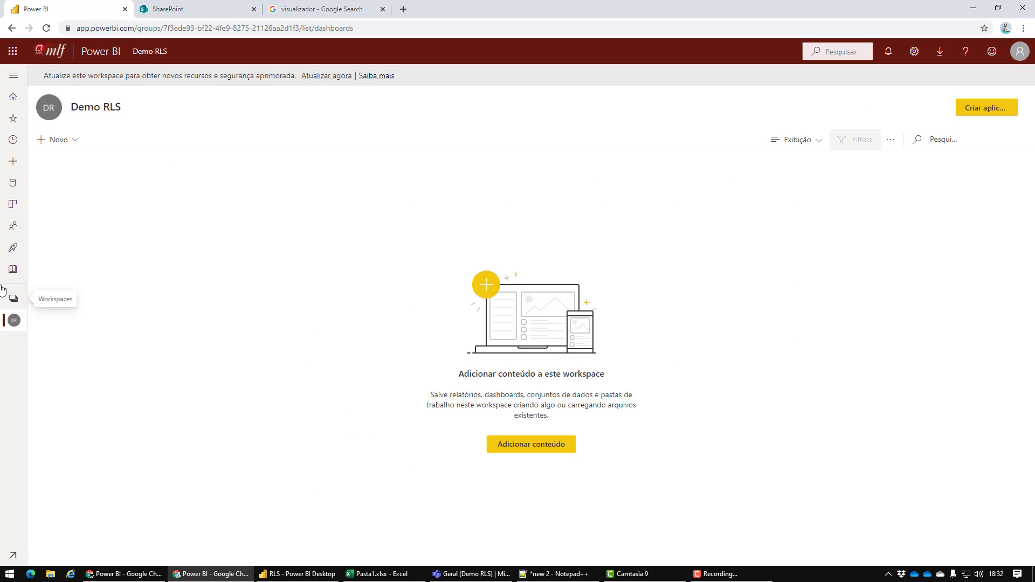
click(14, 299)
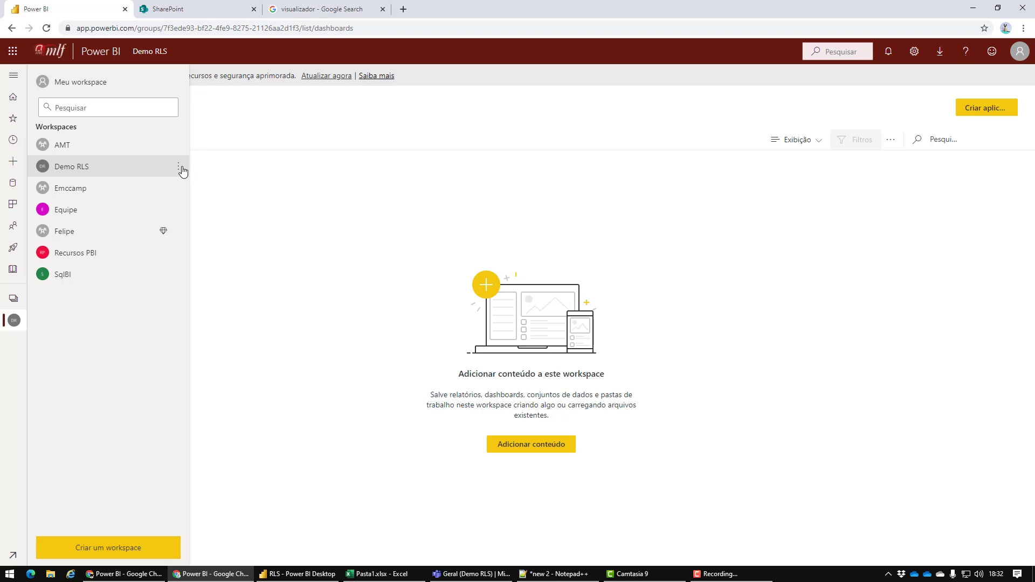
click(181, 168)
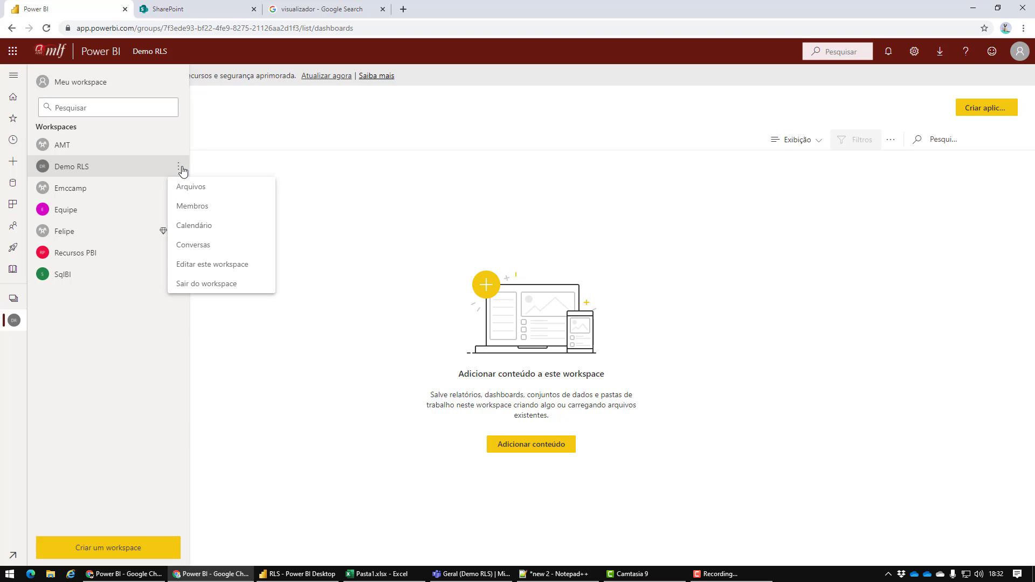
click(231, 267)
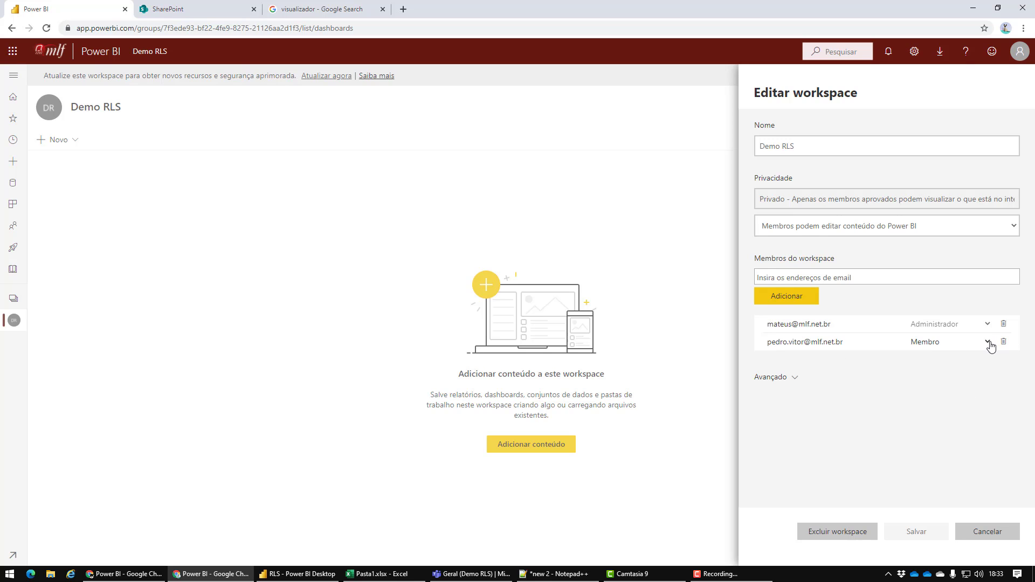
click(988, 343)
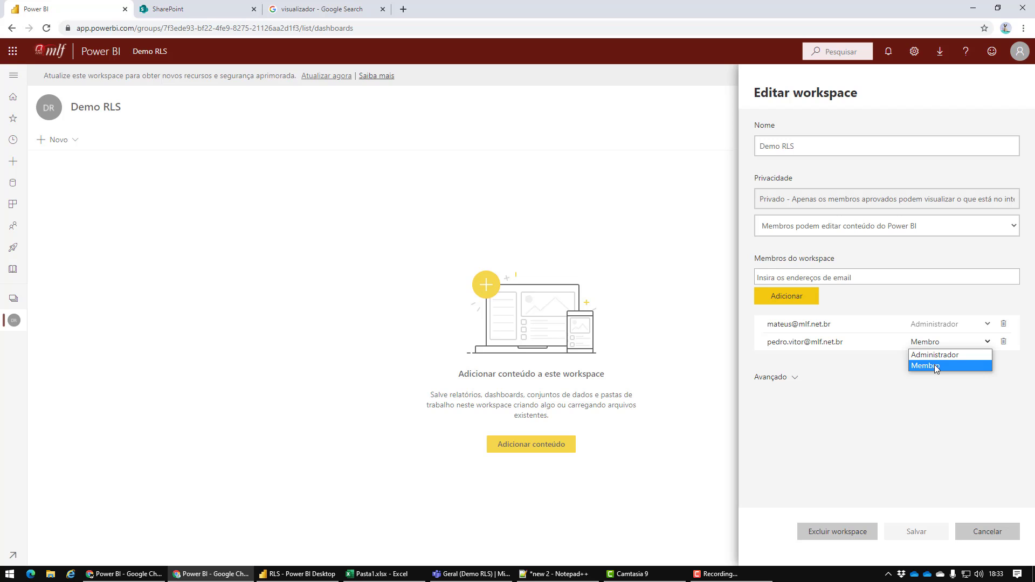
click(863, 437)
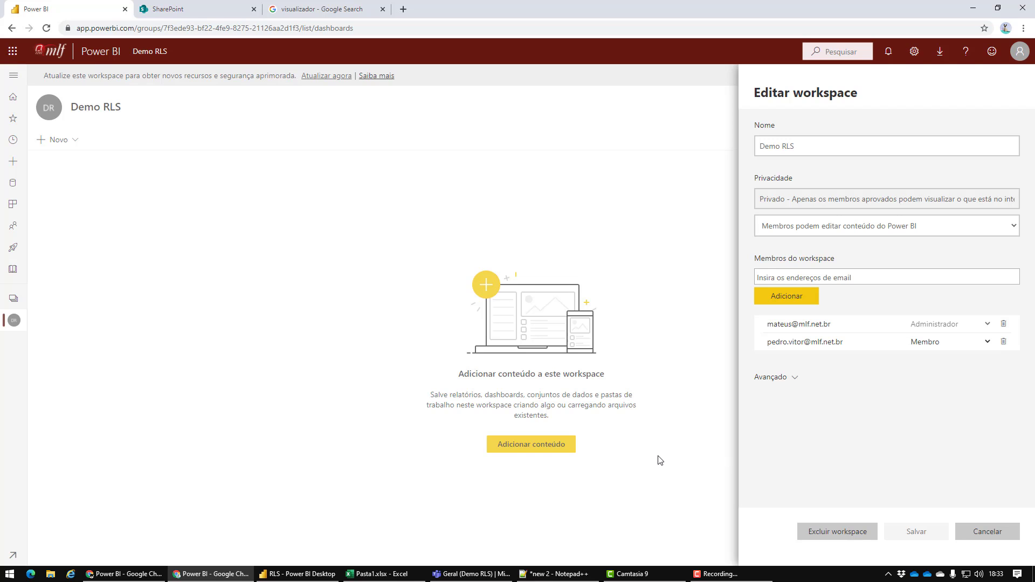
Check the RLS notes in Notepad++, return to Power BI, and compare them with the second member's role choices
click(561, 572)
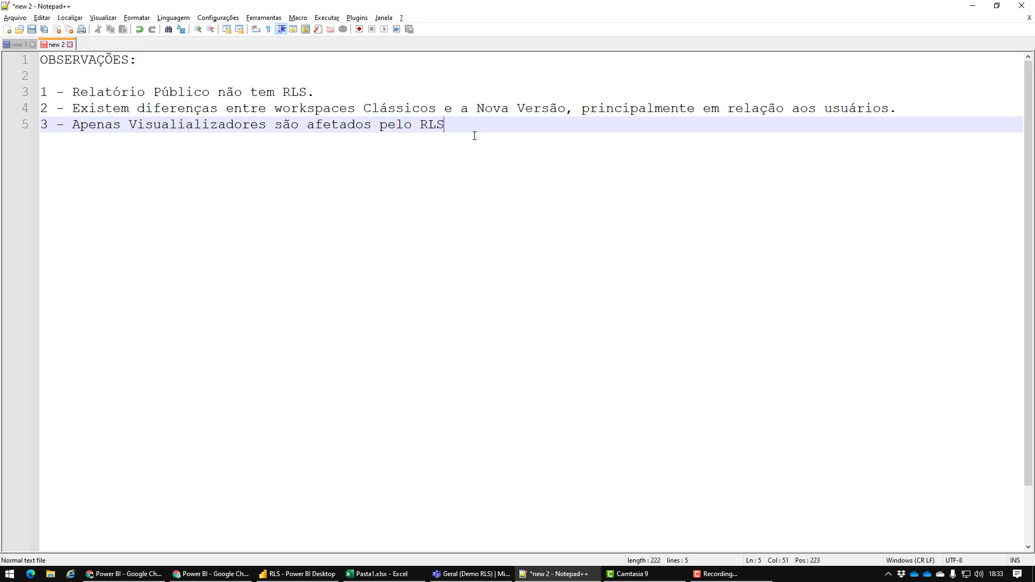
key(alt+Tab)
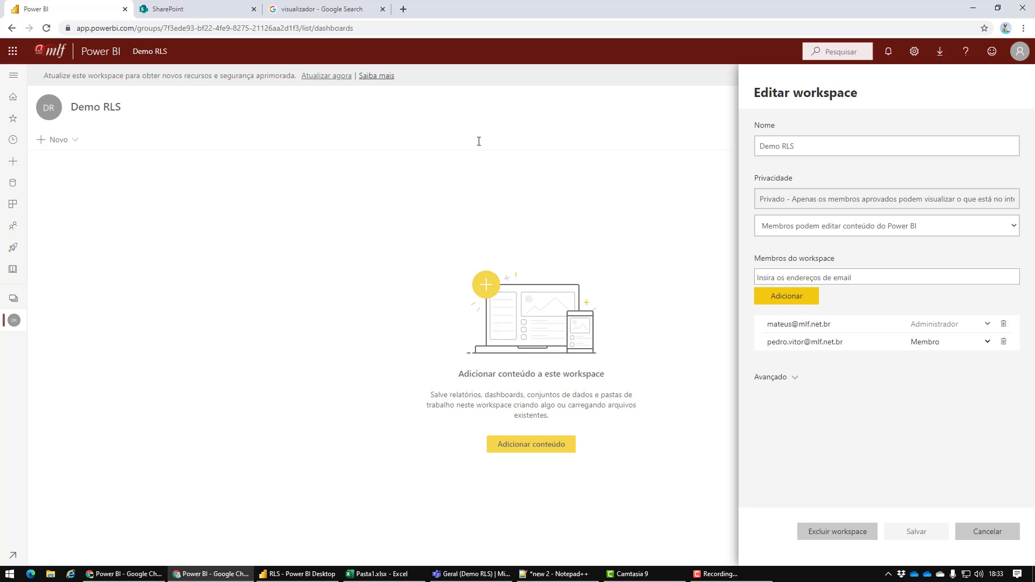
click(942, 351)
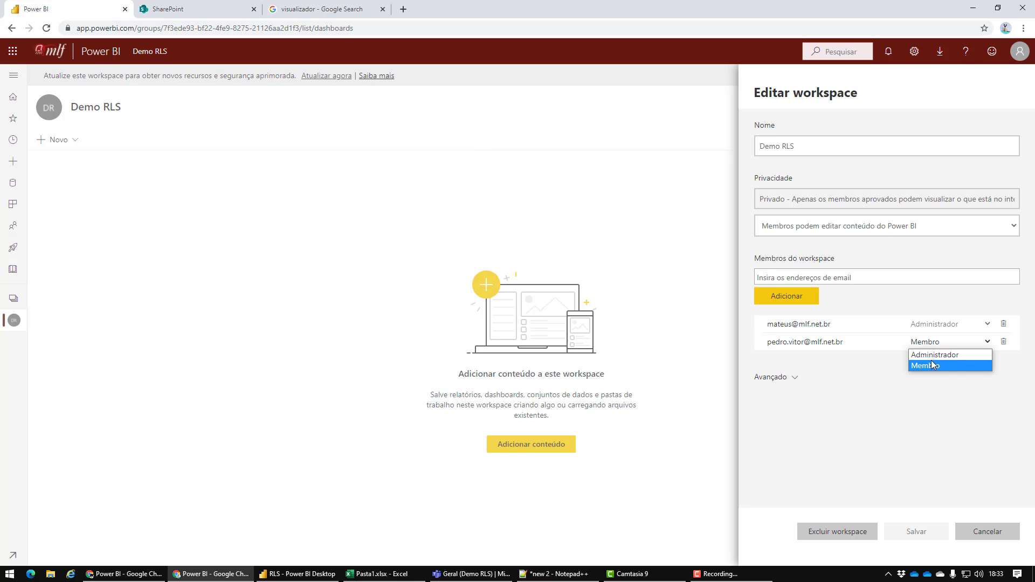
click(876, 360)
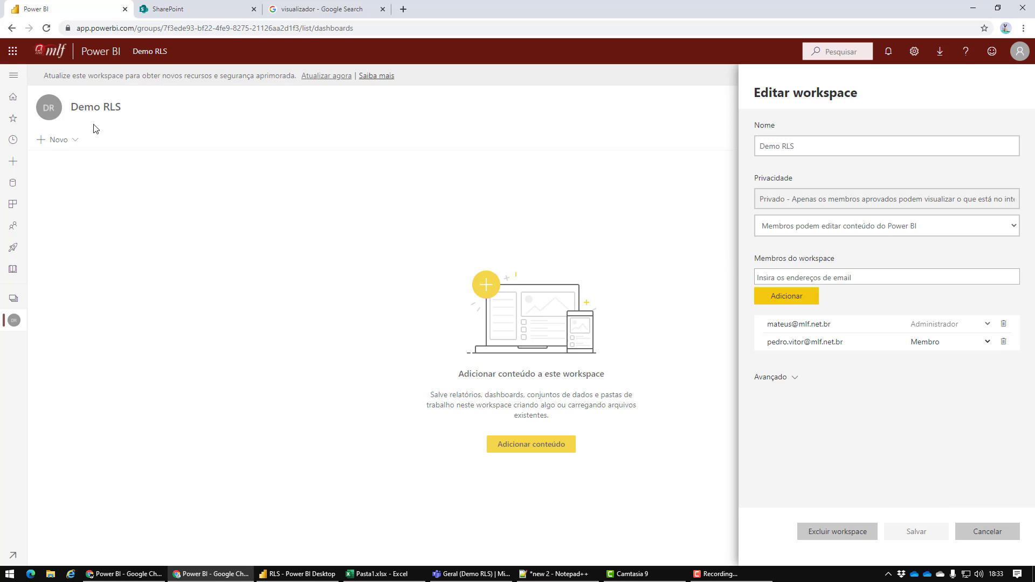
Set the Demo RLS workspace's privacy to "Membros só podem exibir conteúdo do Power BI" and save it
click(842, 229)
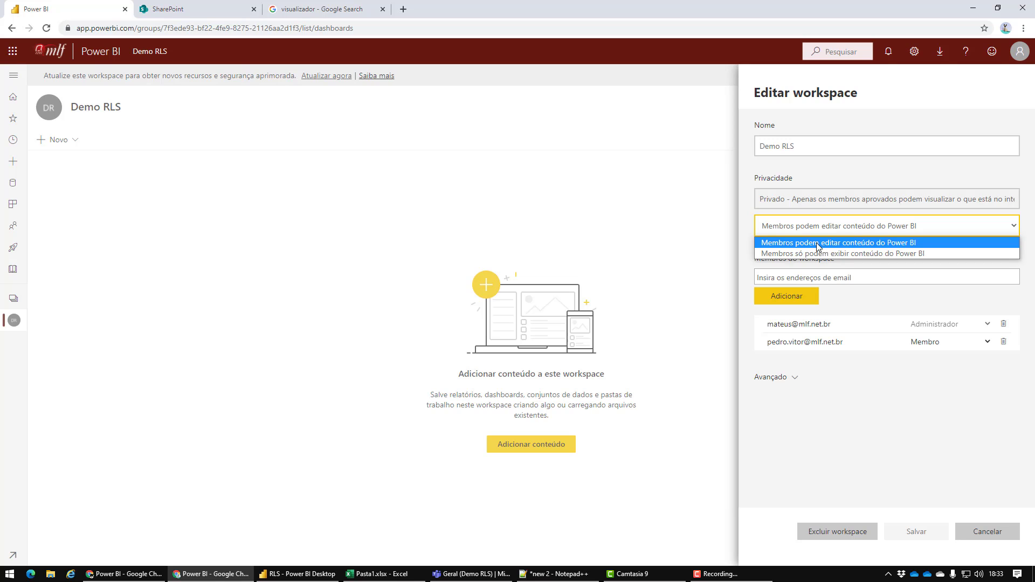
click(890, 254)
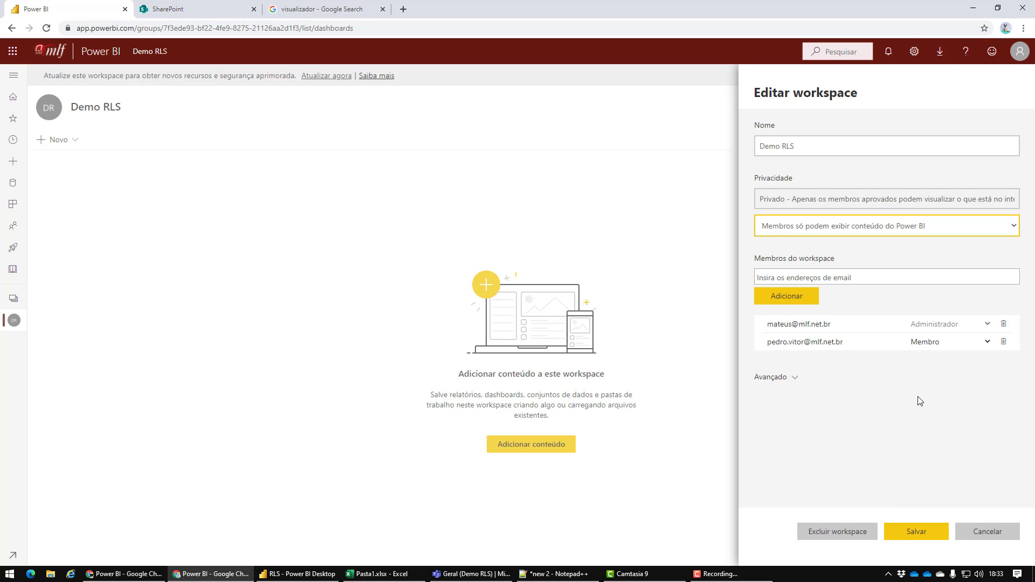
click(907, 534)
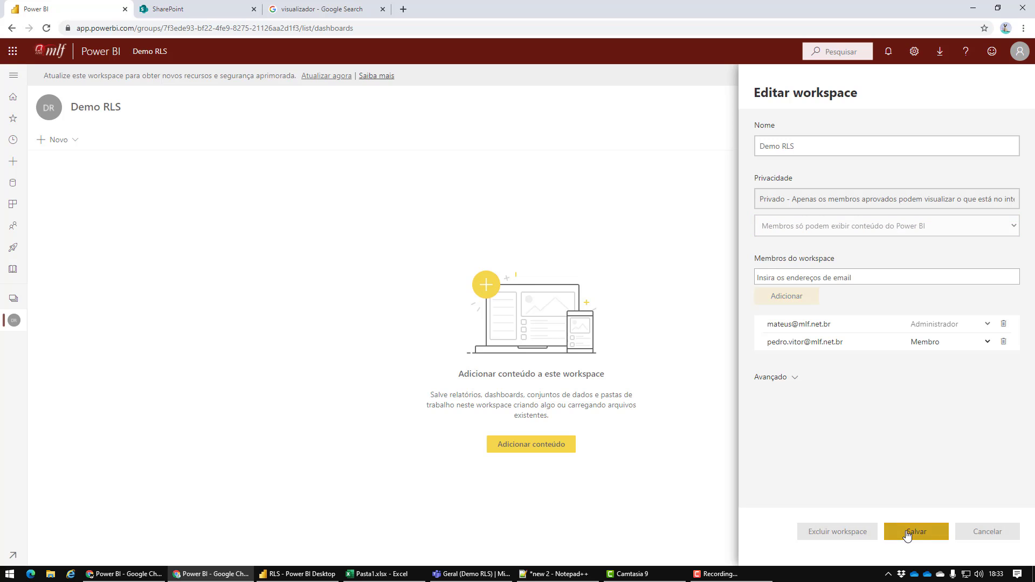
Create a new-version workspace named "Demo RLS Versão Nova"
click(14, 301)
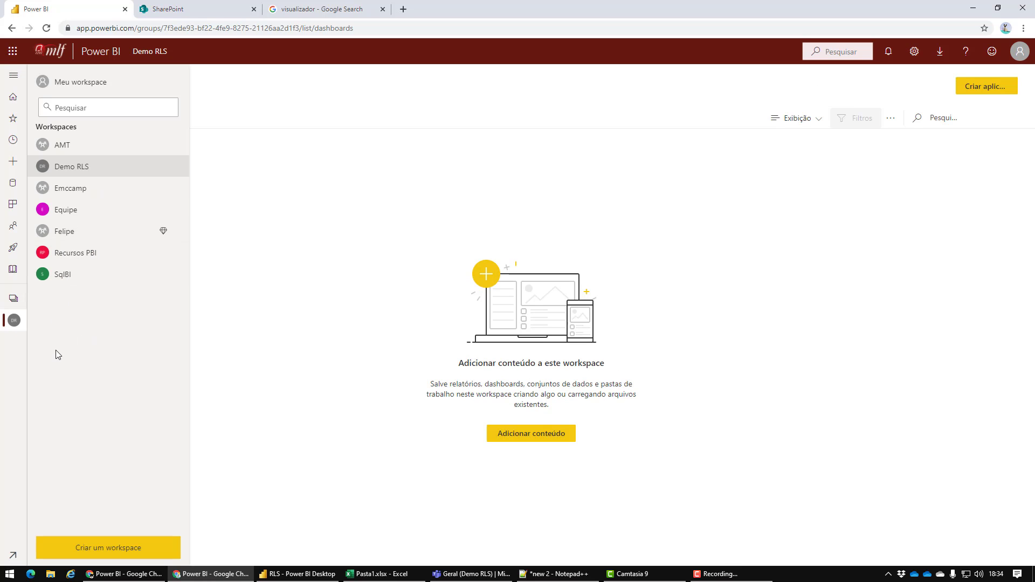
click(111, 548)
click(770, 271)
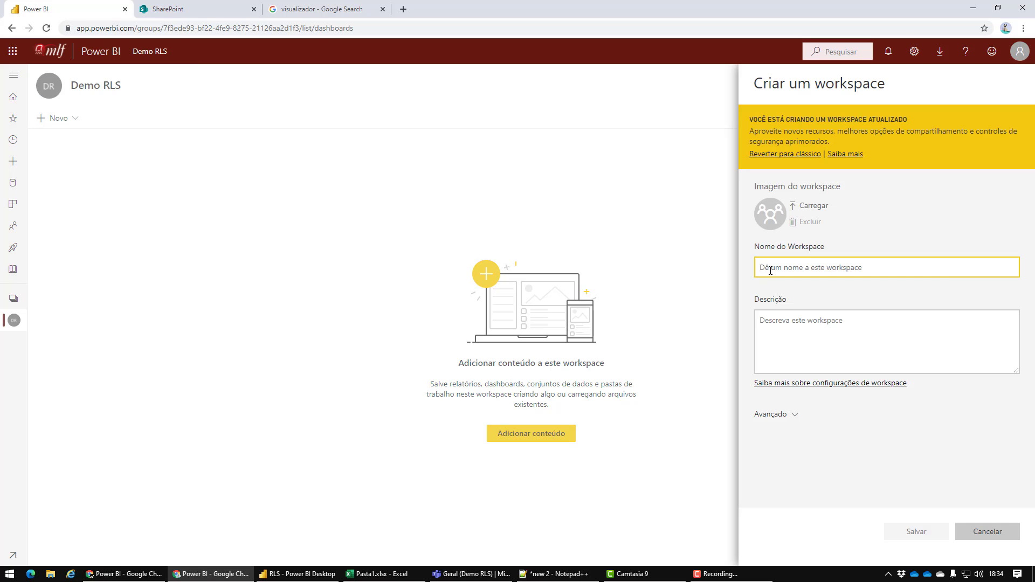
text(Demo RLS Versão Nova)
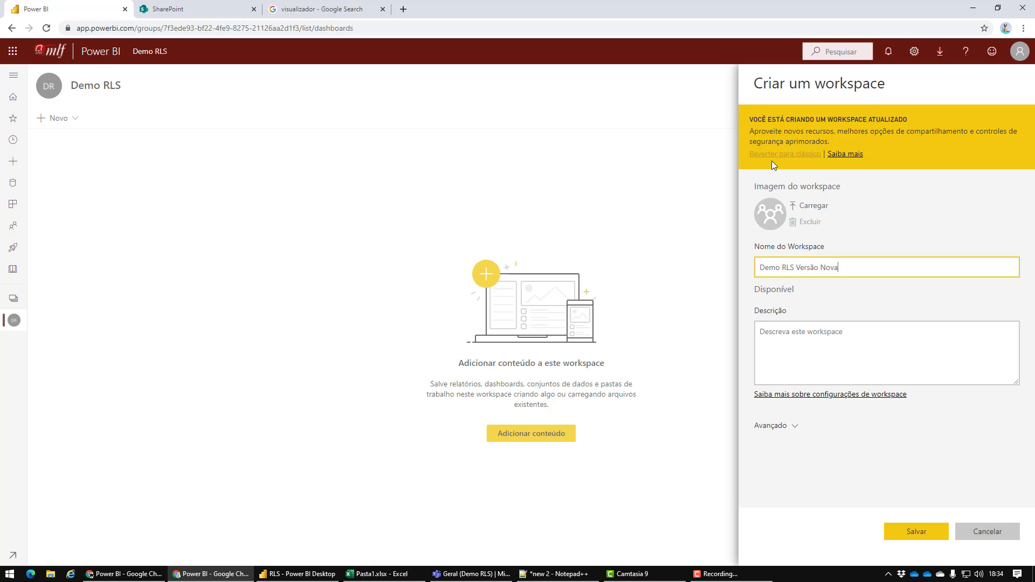
click(810, 156)
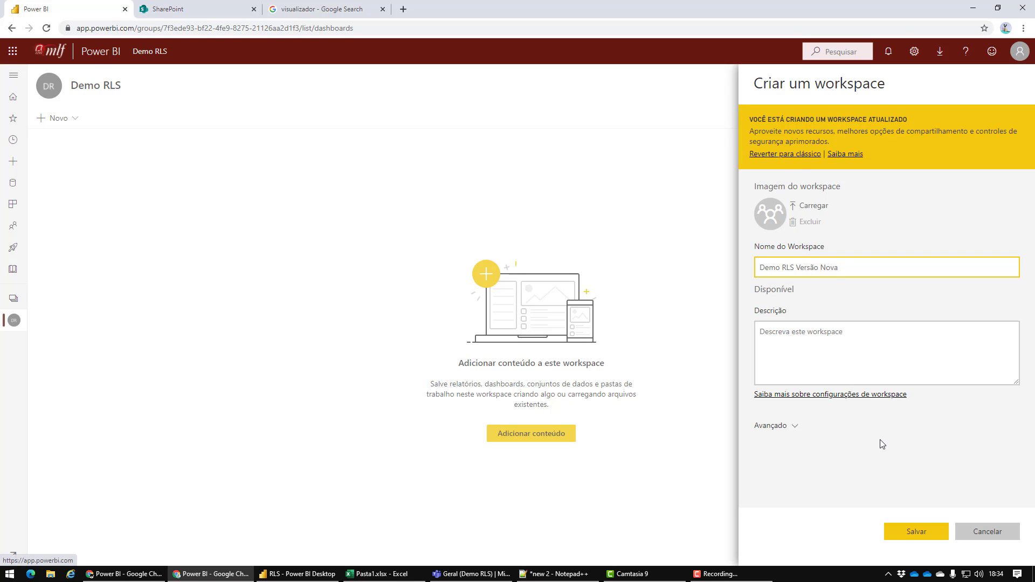
click(900, 536)
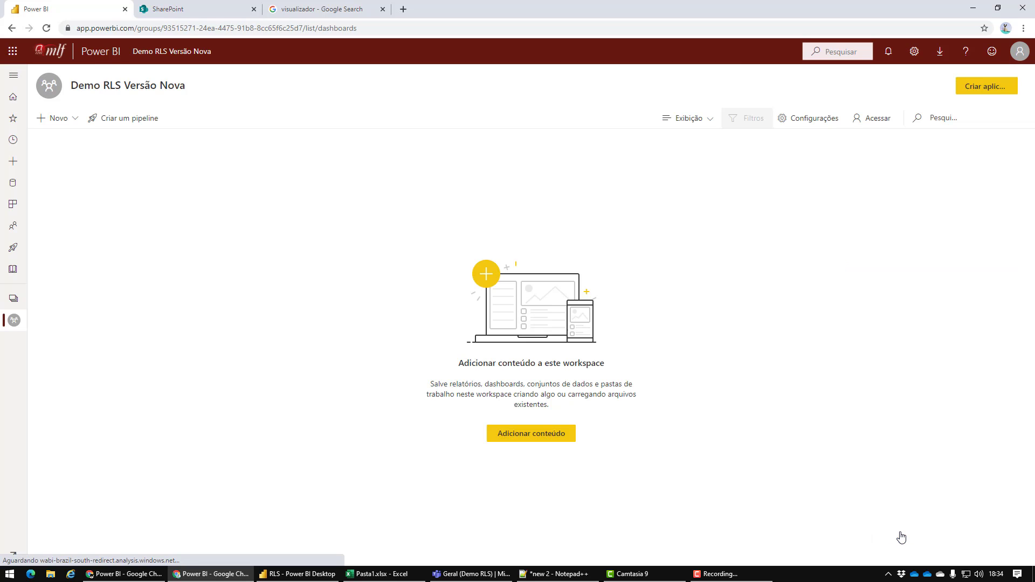
Review the general settings of the Demo RLS Versão Nova workspace
click(12, 301)
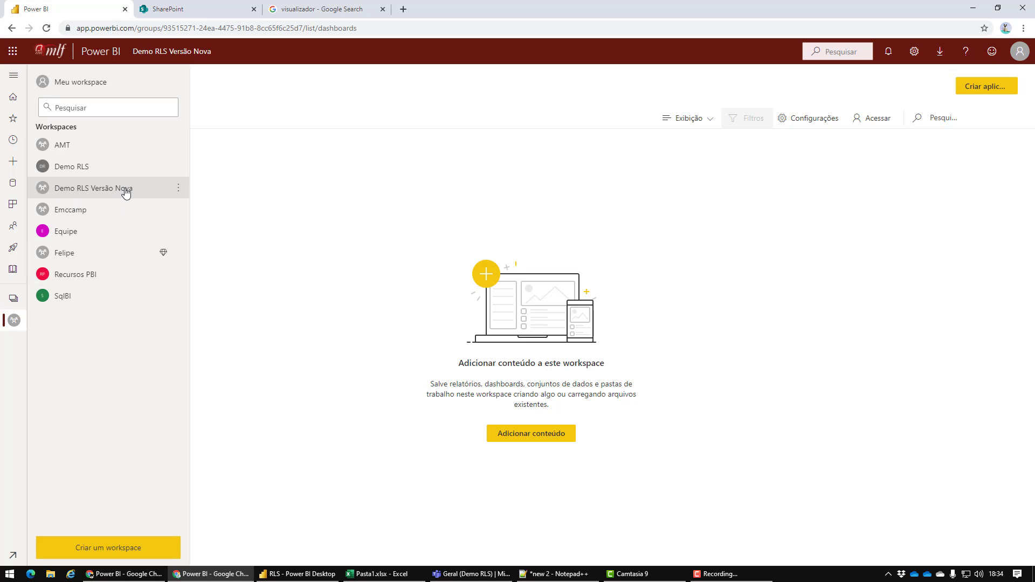
click(179, 188)
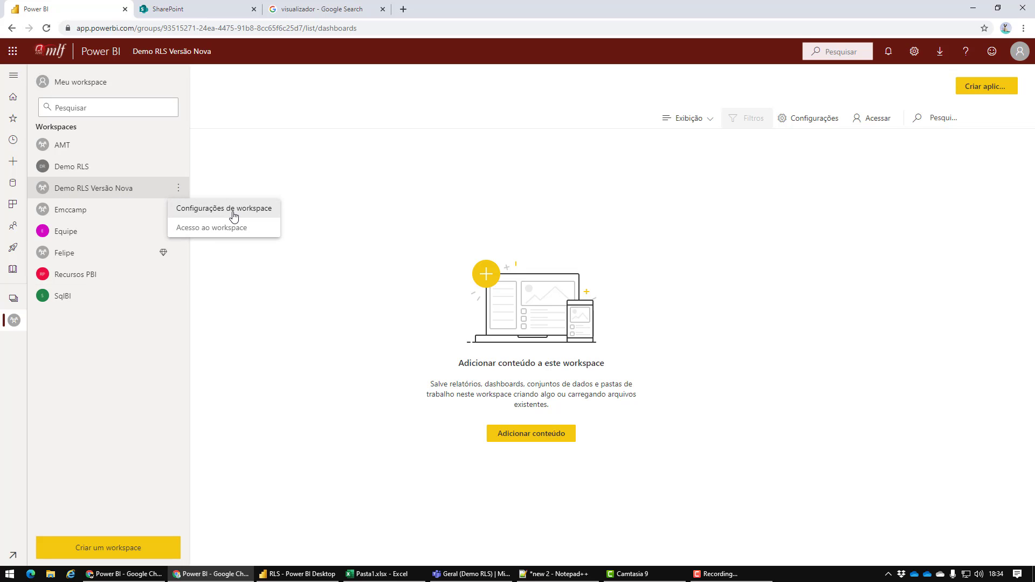
click(232, 216)
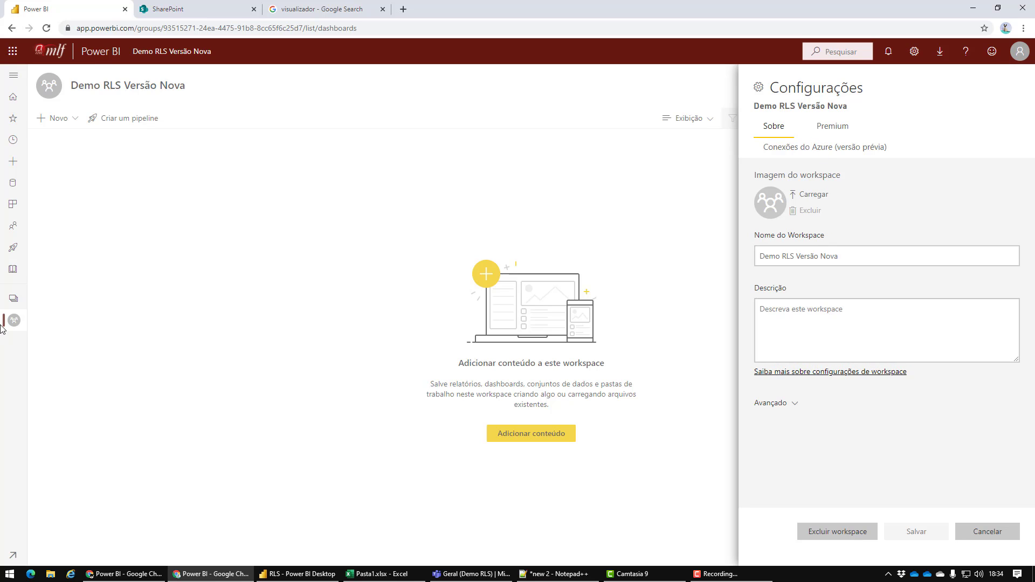
Add the second user to the Demo RLS Versão Nova workspace with the Visualizador role
click(13, 299)
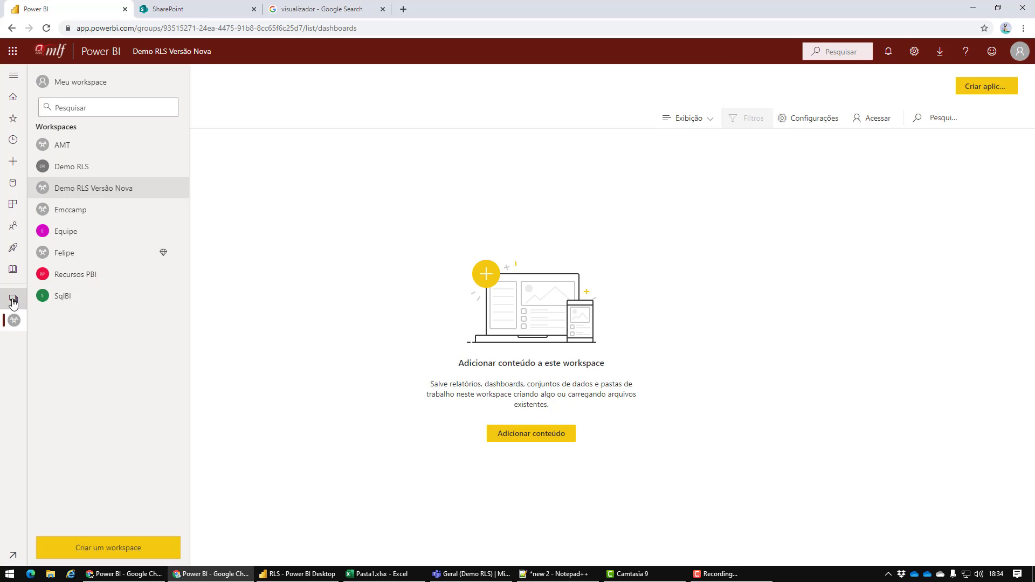
click(178, 188)
click(218, 227)
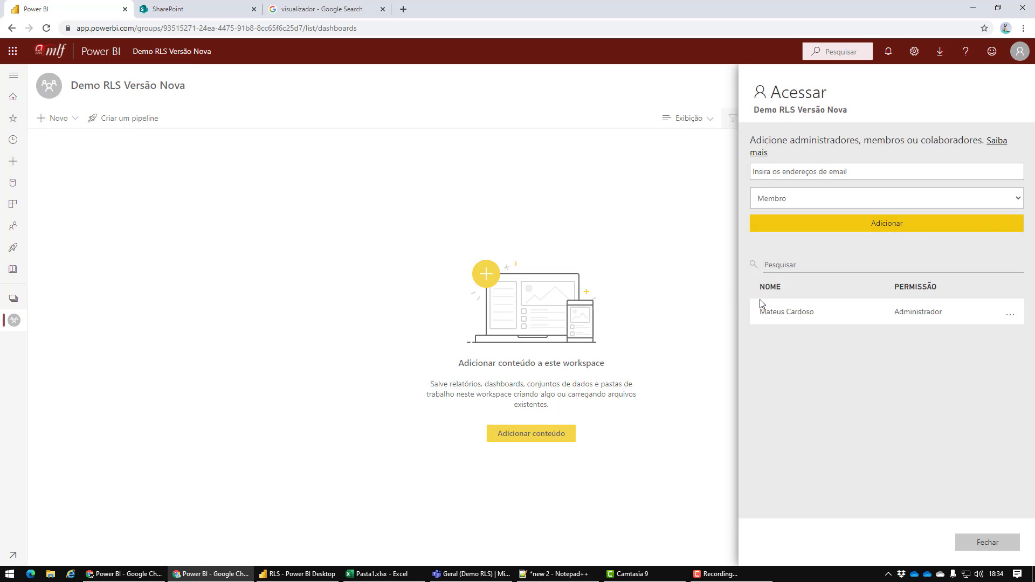
click(795, 172)
text(pedro)
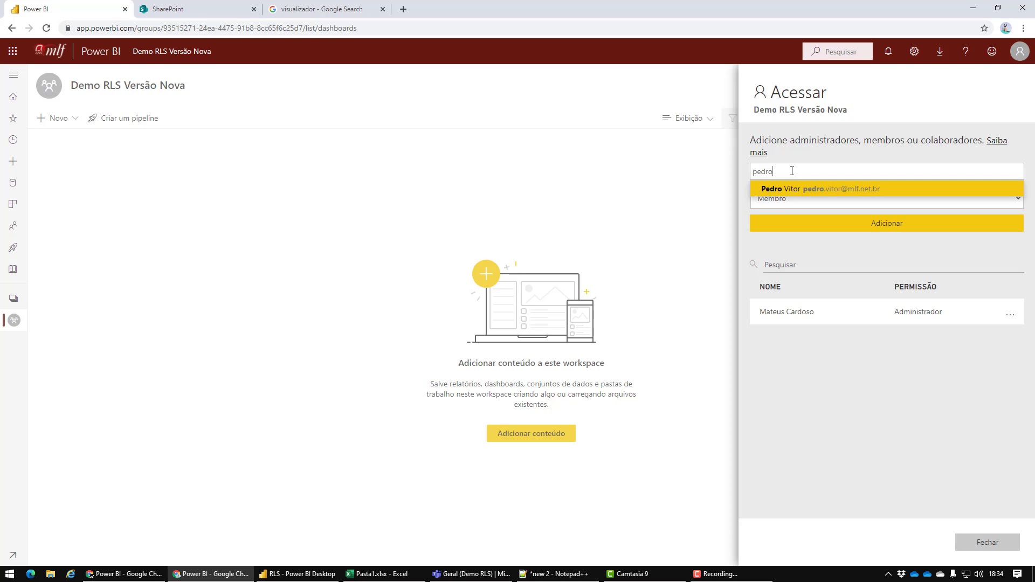
click(792, 194)
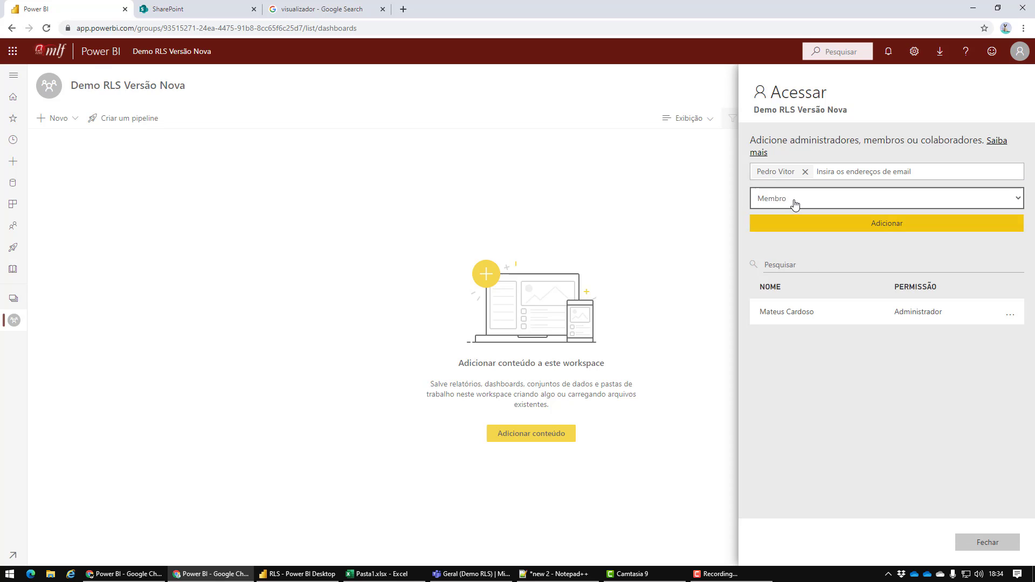
click(791, 204)
click(787, 246)
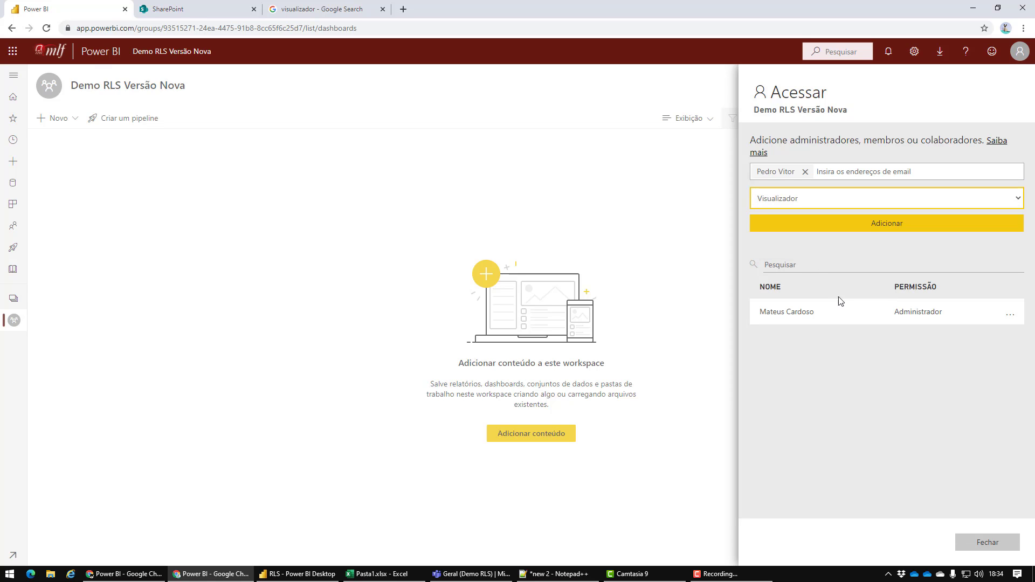
click(862, 223)
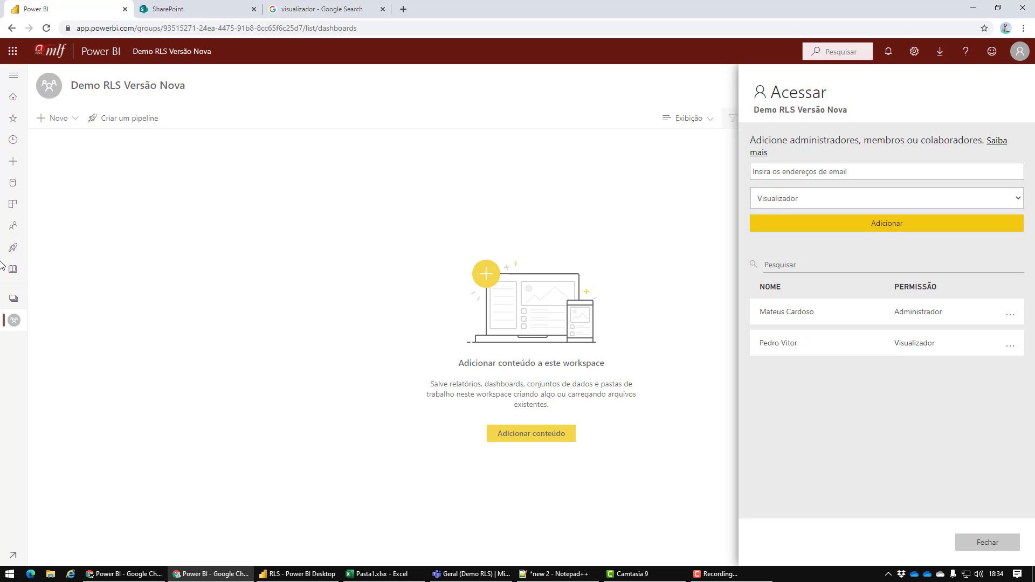
Examine the classic Demo RLS workspace's edit settings, including its advanced upgrade option, and return to the workspace list
click(11, 321)
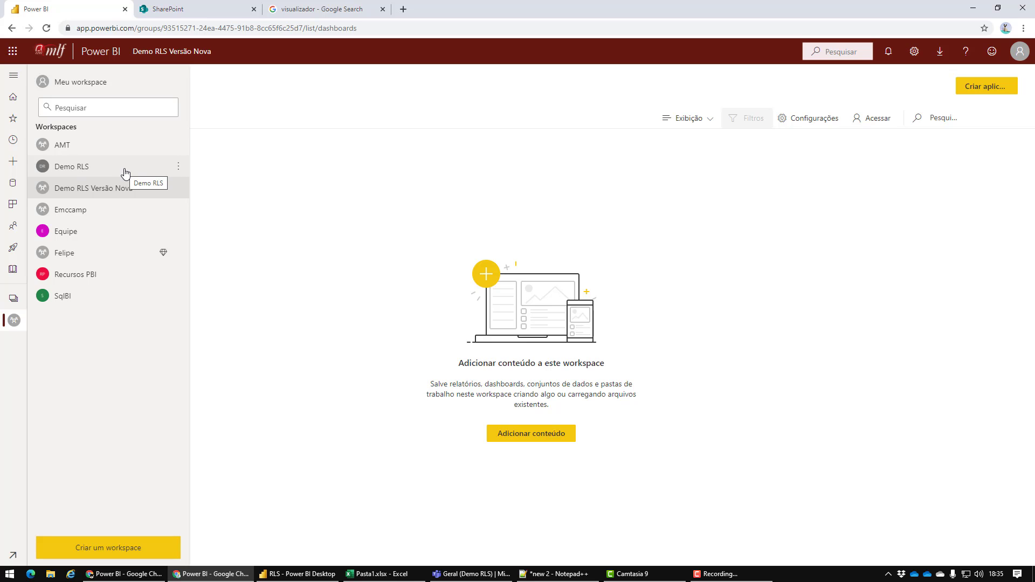
click(178, 167)
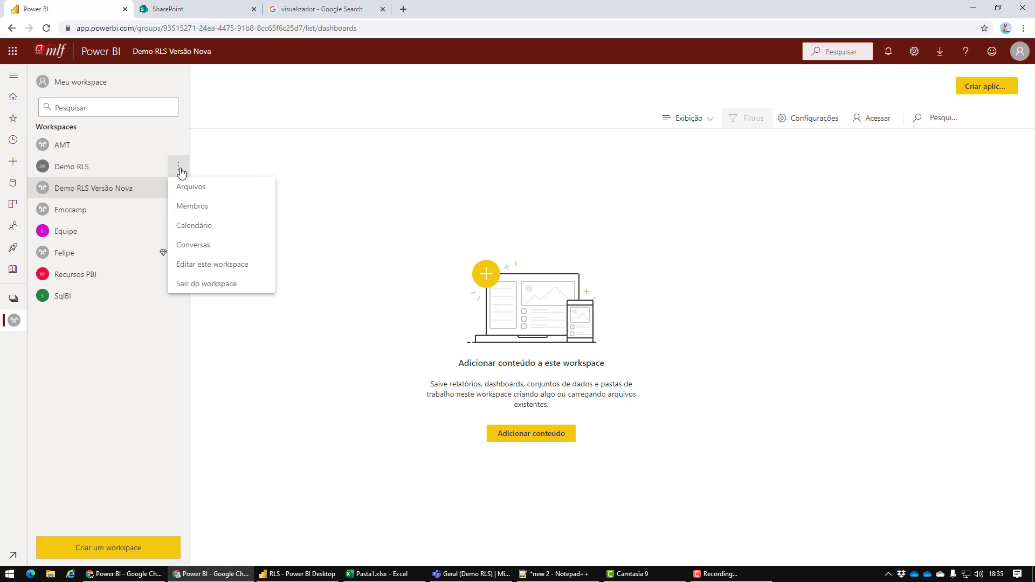
click(222, 265)
click(771, 341)
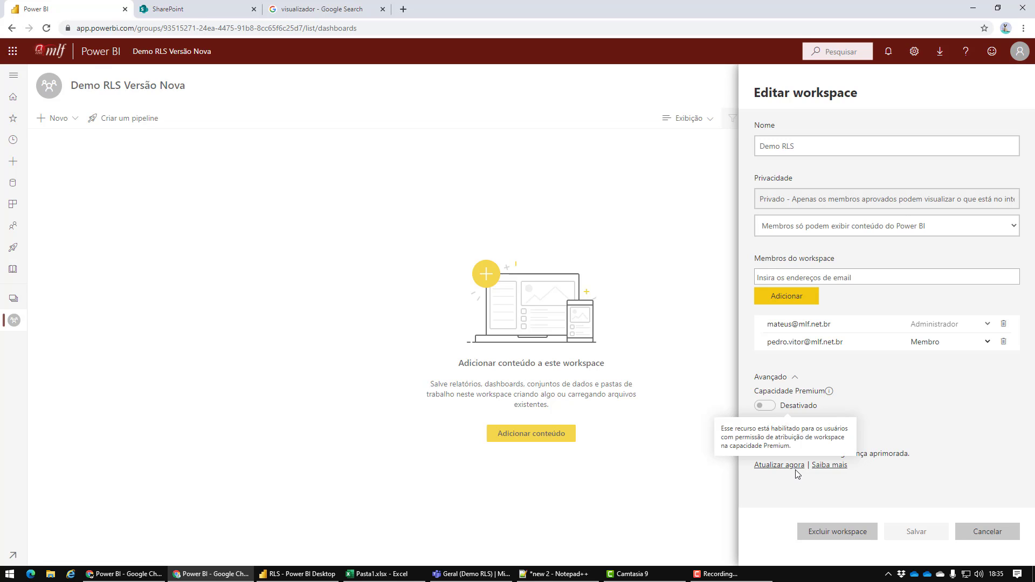
click(14, 300)
click(15, 301)
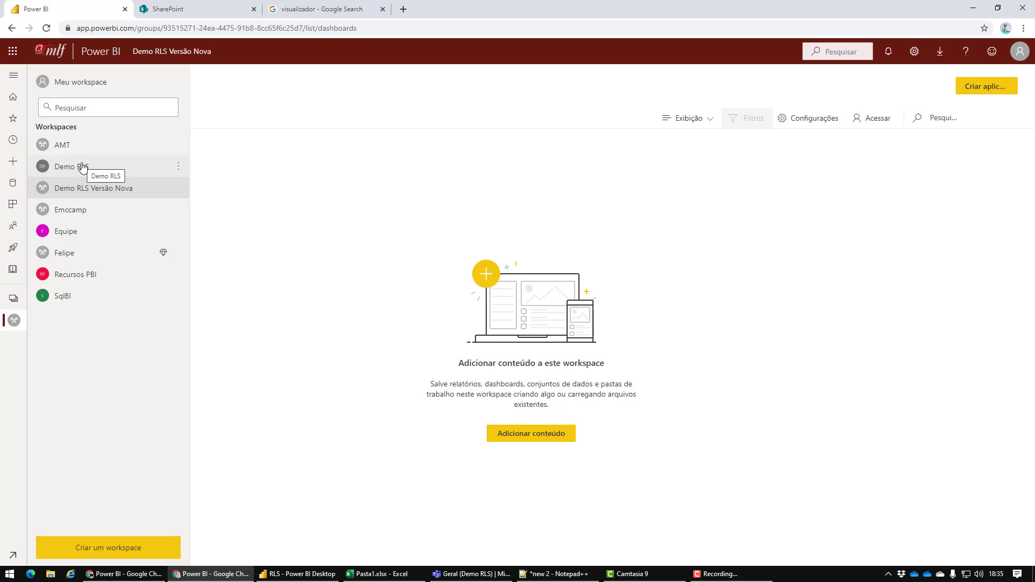
click(300, 362)
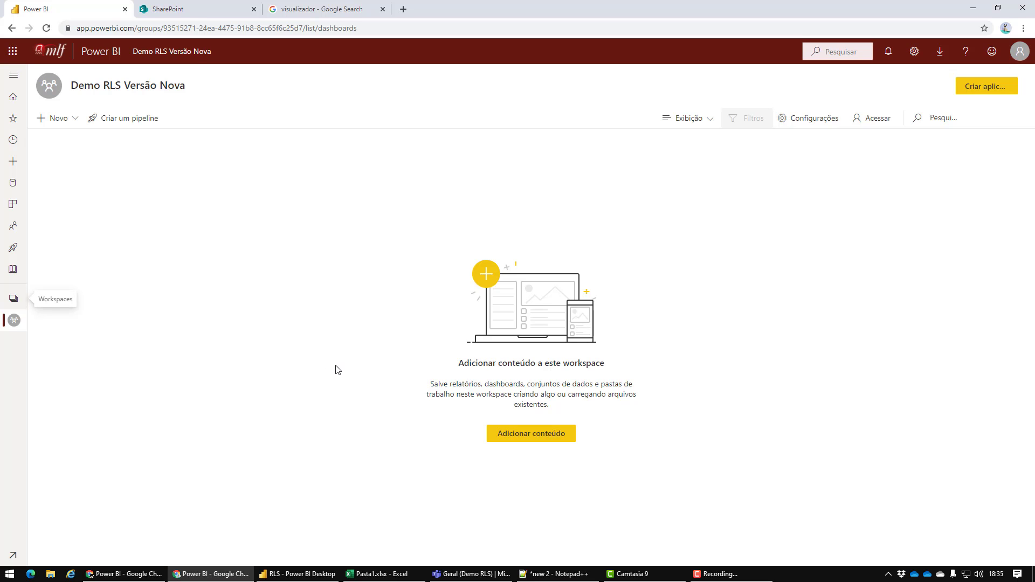
Look at the Demo RLS team in Teams and the second user's Power BI session, and return to the administrator's workspace list
click(470, 574)
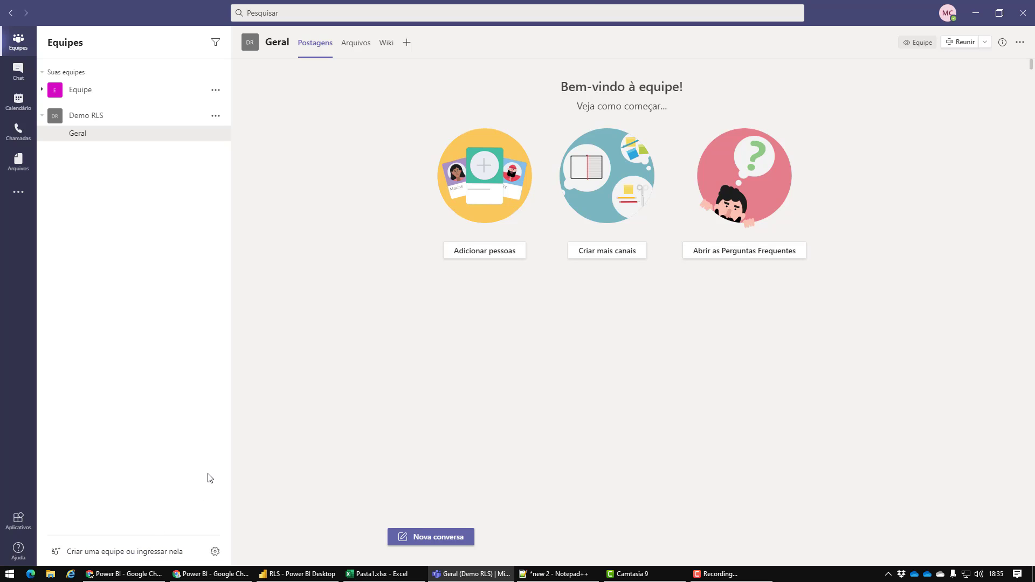
click(125, 574)
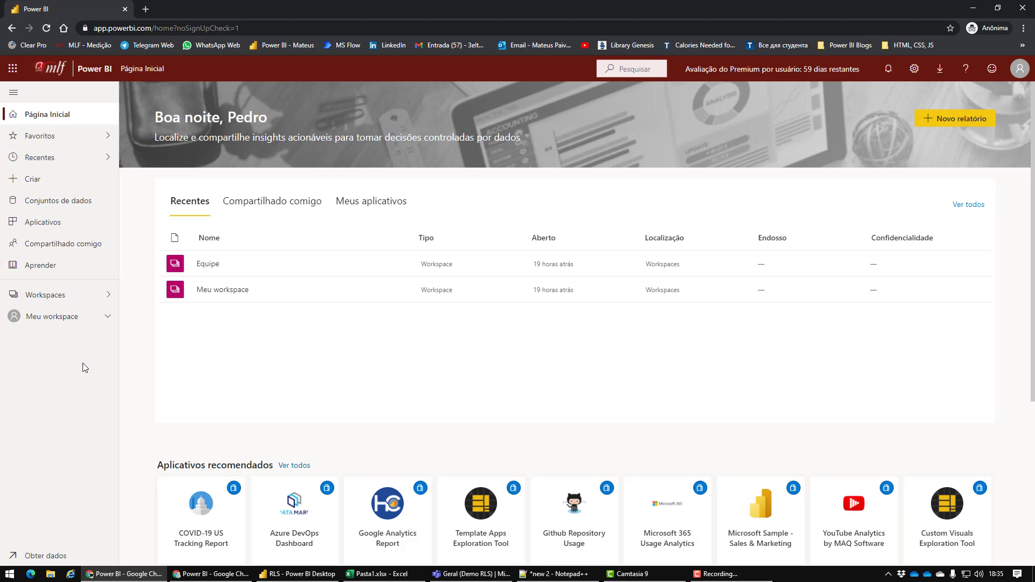
click(61, 295)
click(211, 574)
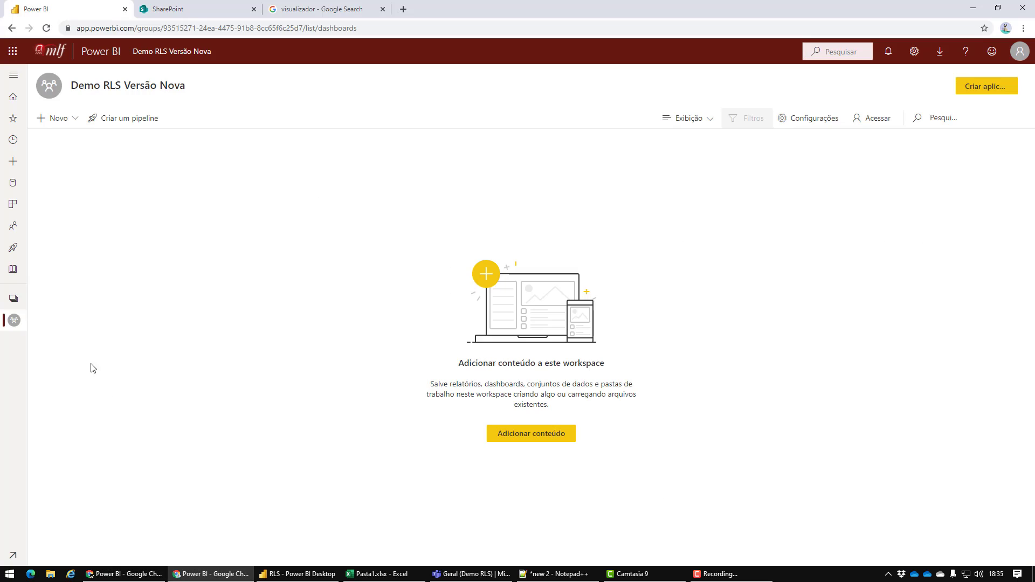
click(14, 299)
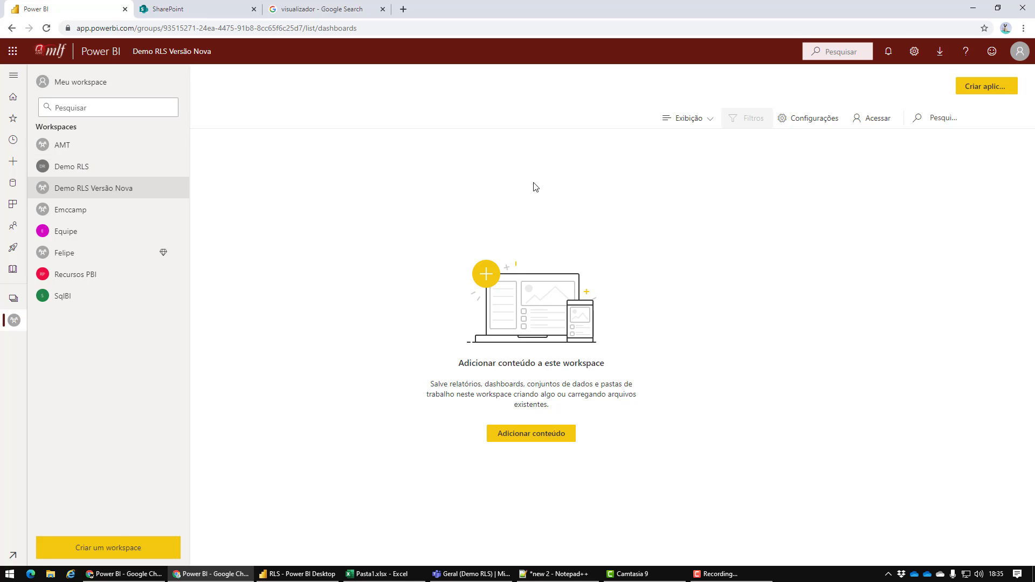
In the admin portal's tenant settings, set "Bloquear a criação do workspace clássico" to Desabilitado and apply the setting
click(913, 52)
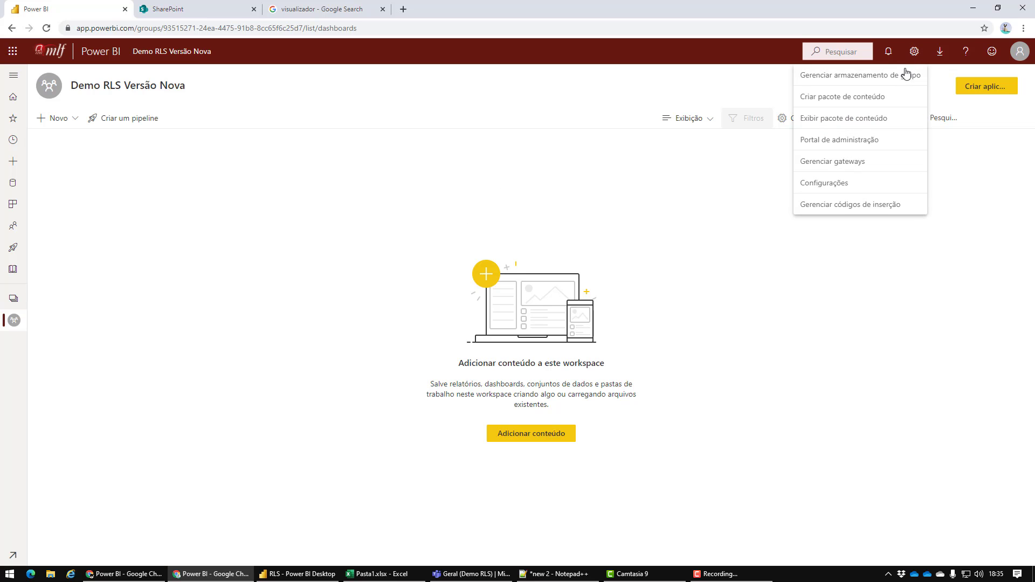
click(852, 144)
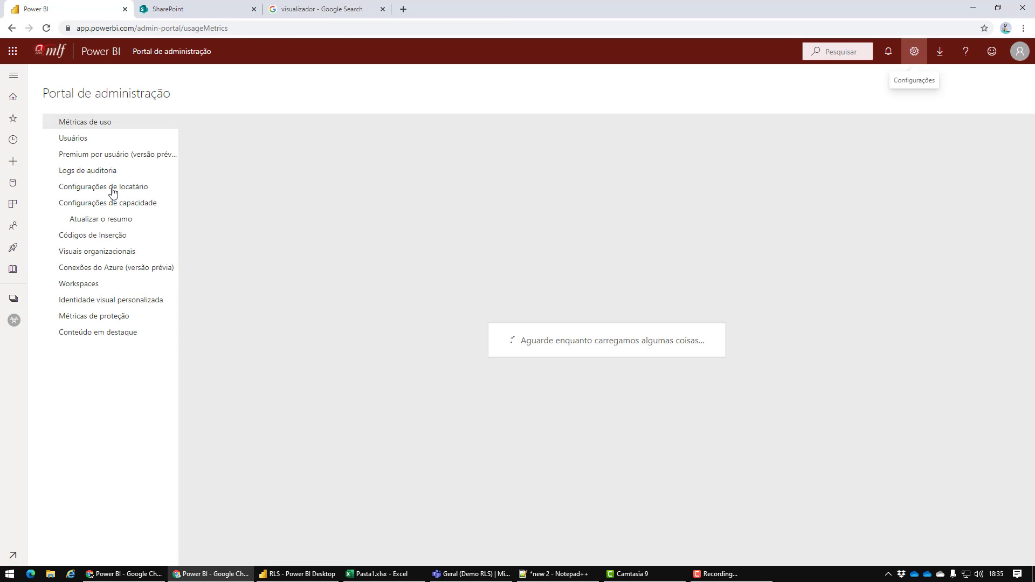
click(111, 190)
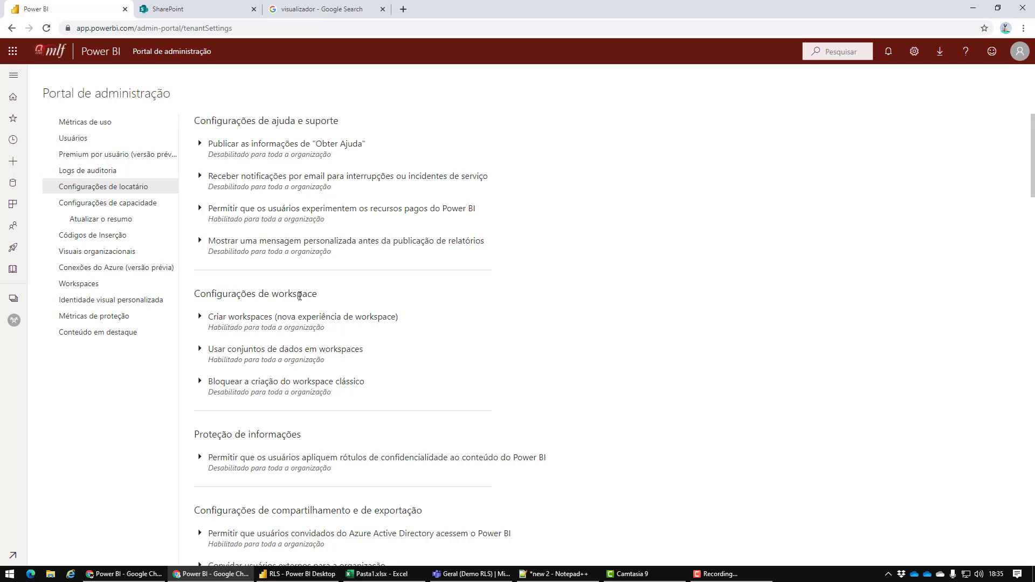
click(267, 386)
scroll(537, 354, down, 1)
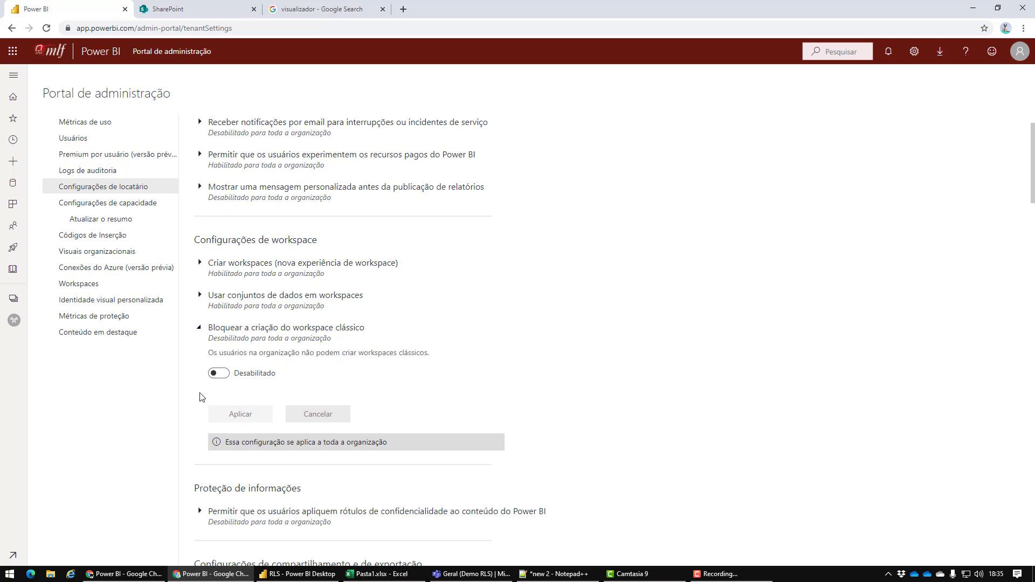
click(214, 375)
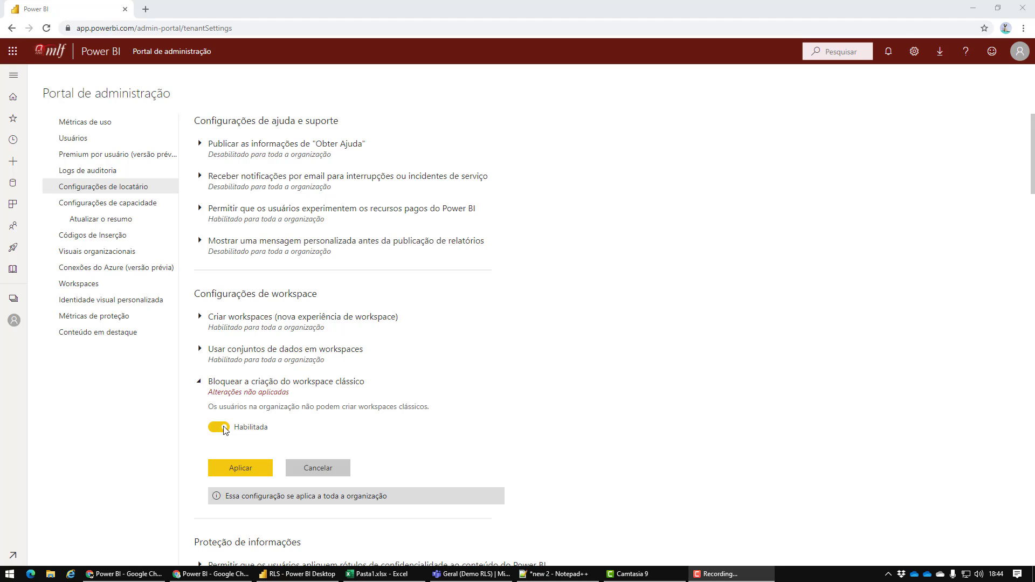
click(224, 428)
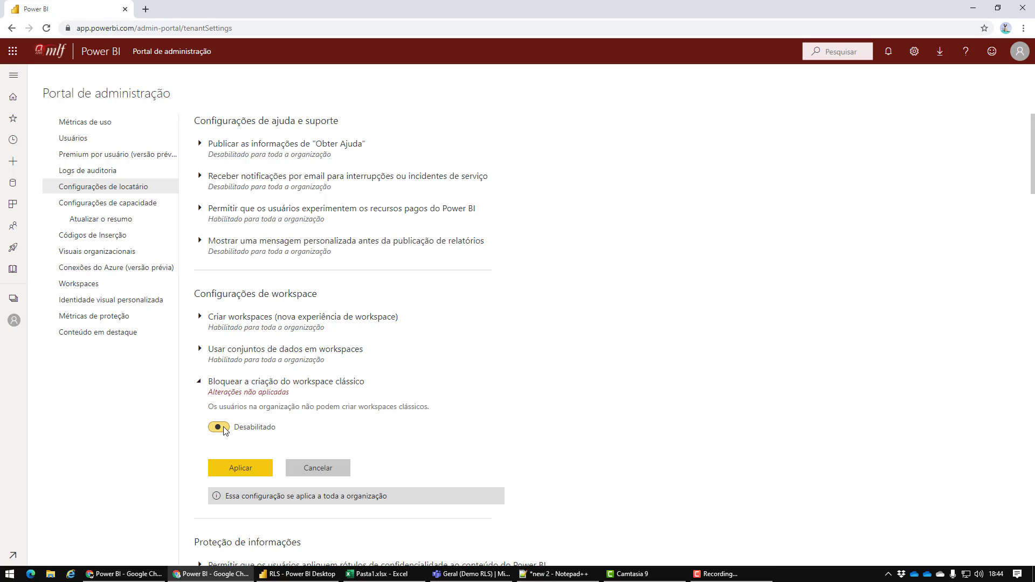
click(243, 473)
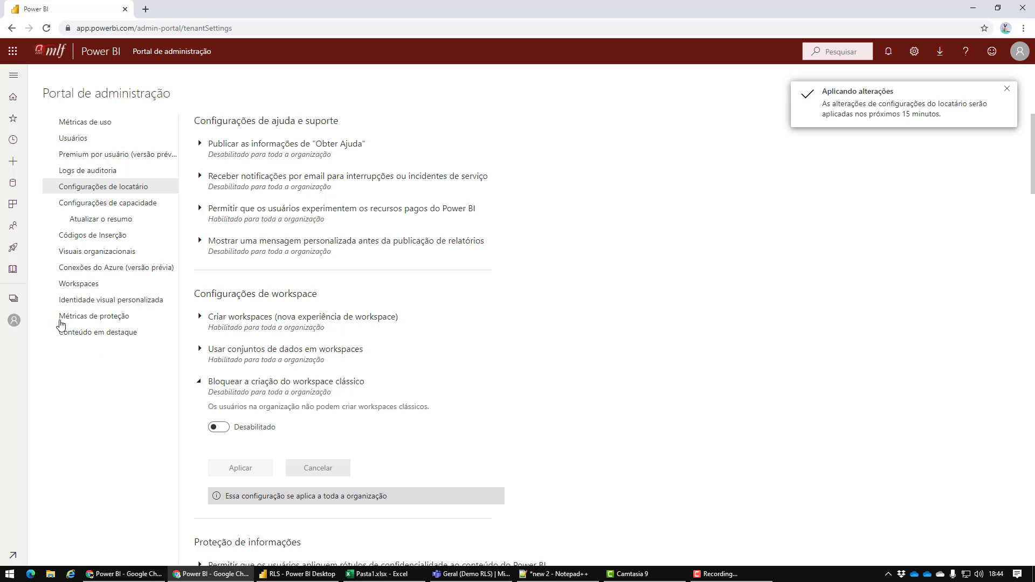
Open the Demo RLS workspace, dismiss the notification, and display the list of workspaces
click(20, 304)
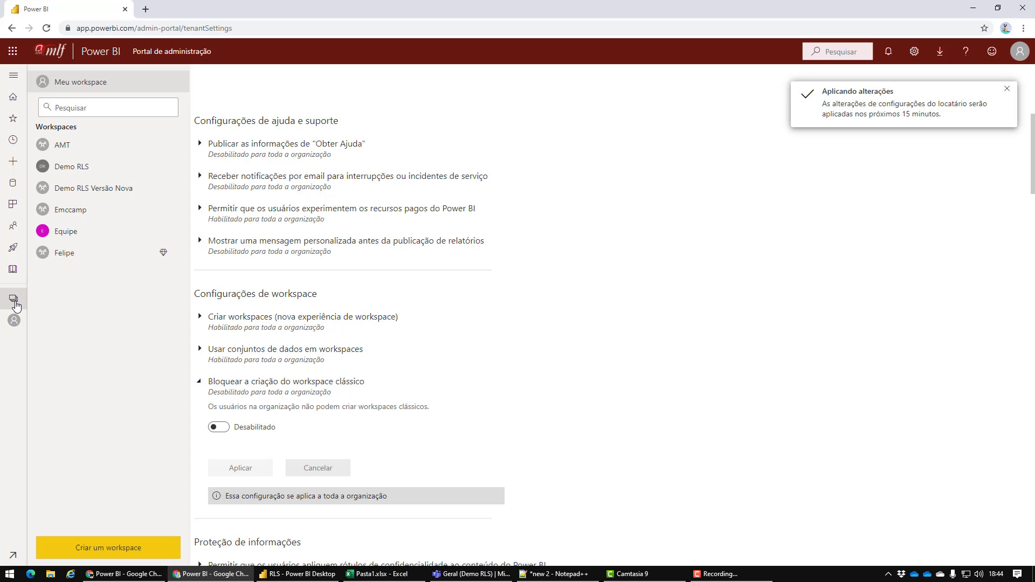
click(99, 169)
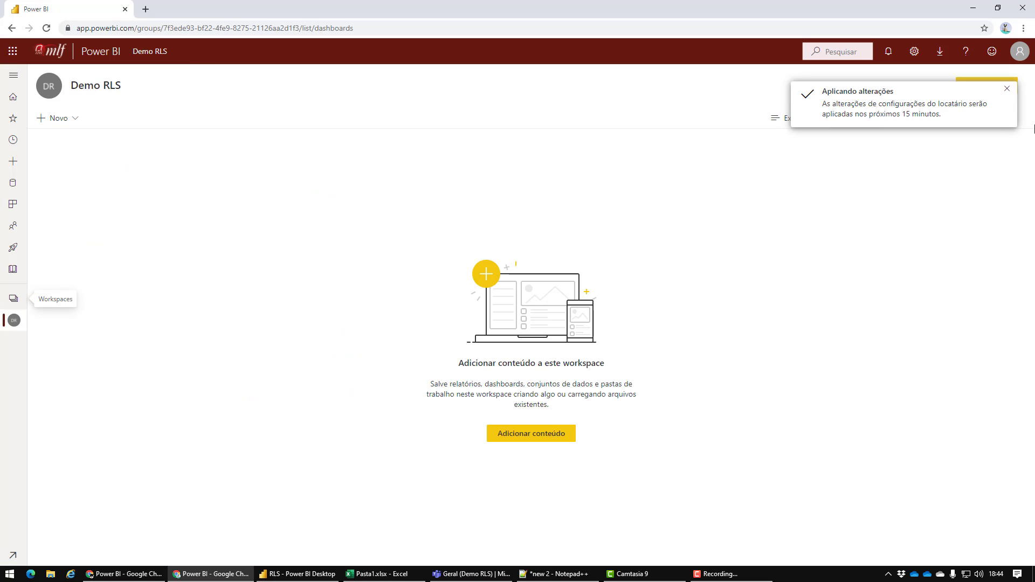
click(1006, 89)
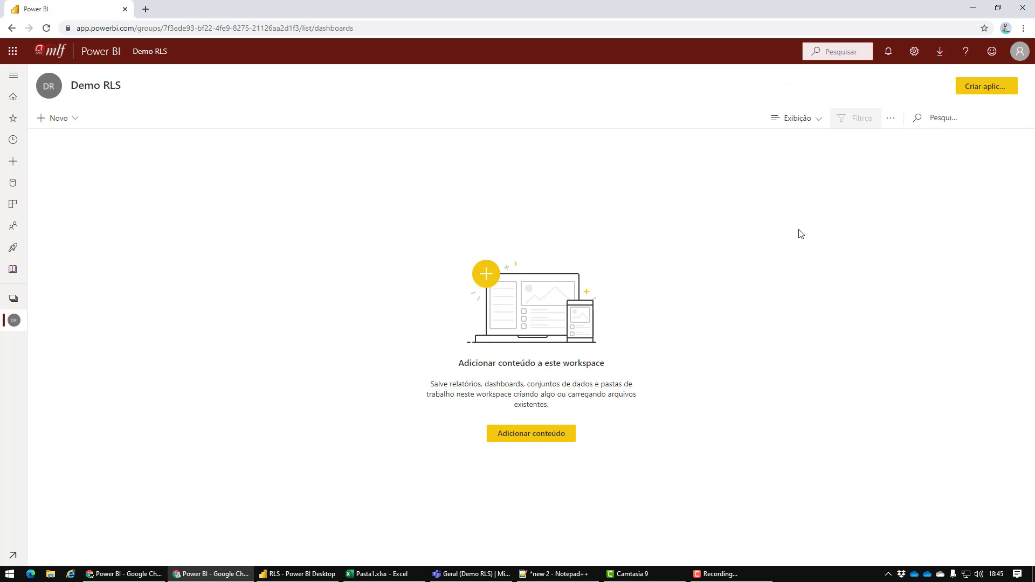
click(13, 298)
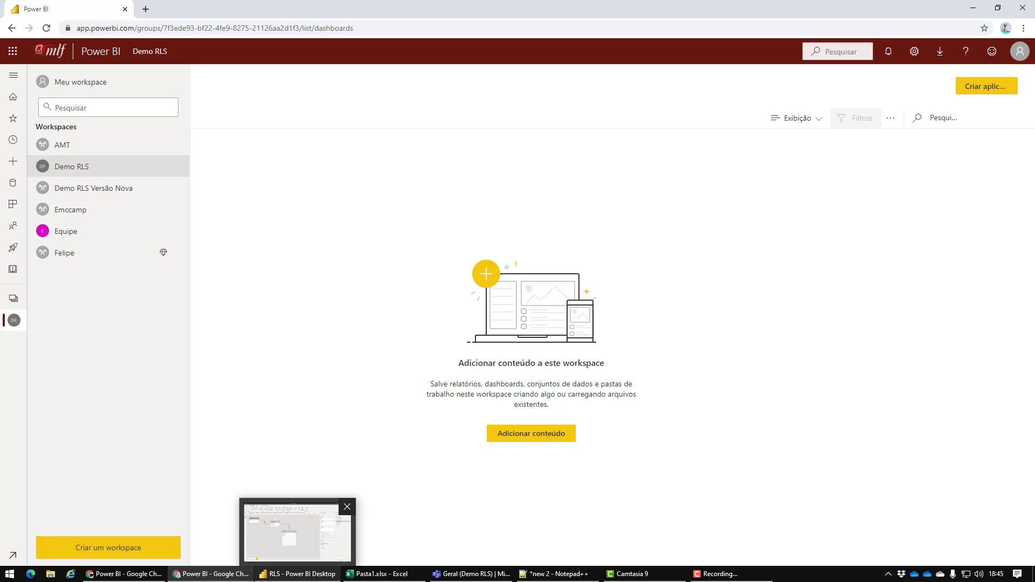
Switch to the RLS file in Power BI Desktop and show its report view
click(299, 575)
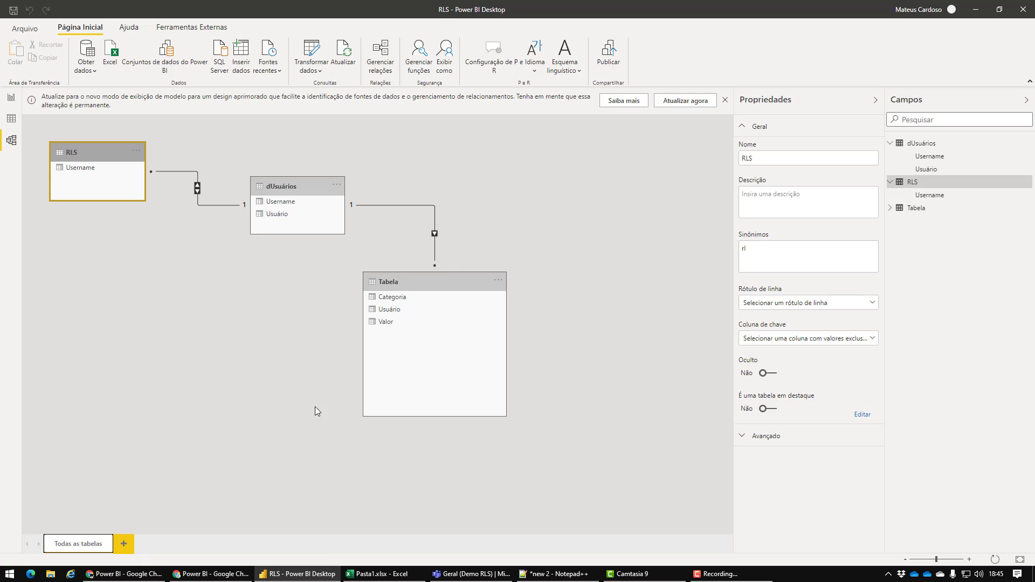
click(305, 396)
click(11, 98)
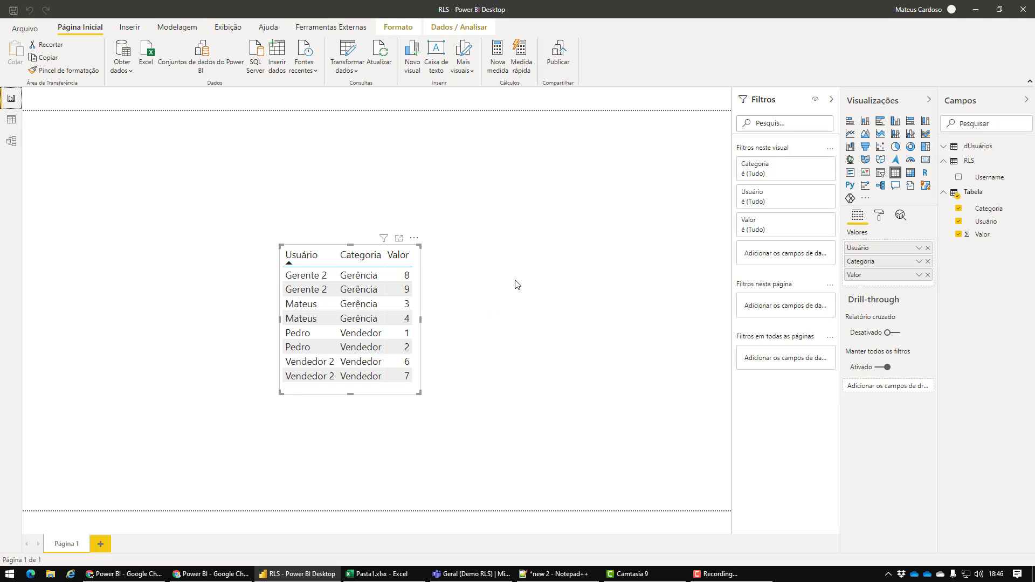
Delete the existing RLS and Gerência security roles from the model
click(177, 27)
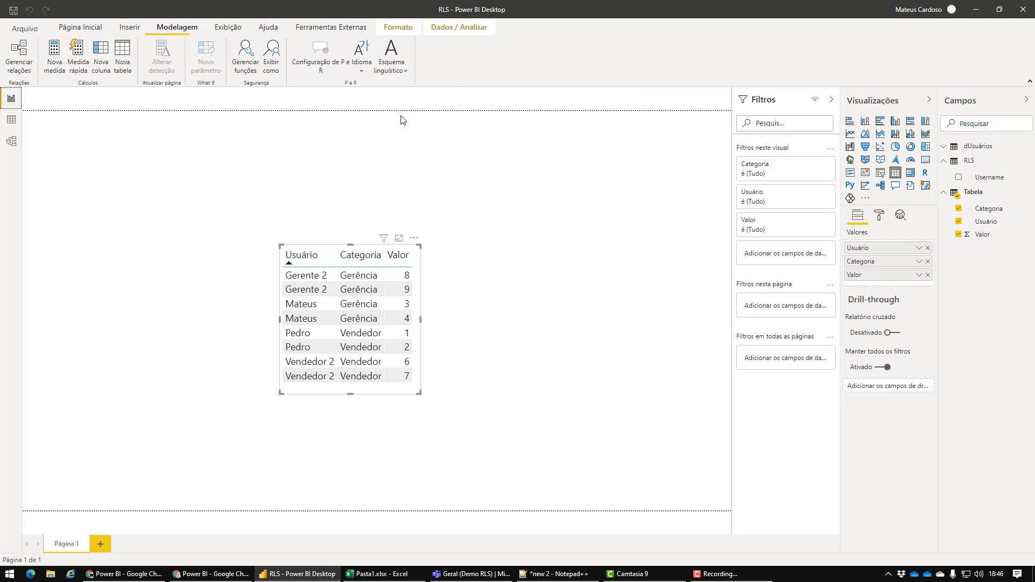
click(245, 54)
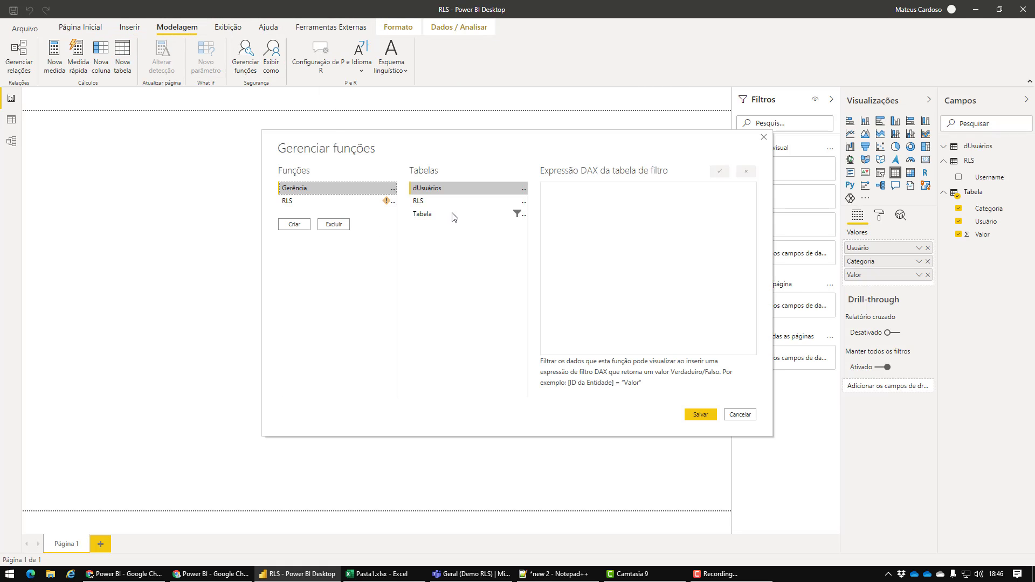
click(361, 203)
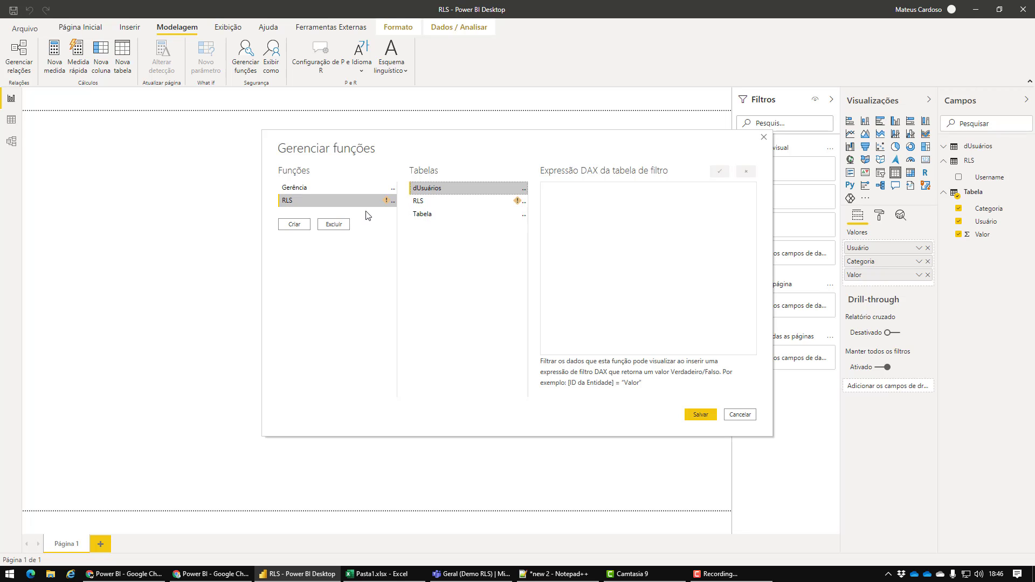
click(333, 225)
click(565, 304)
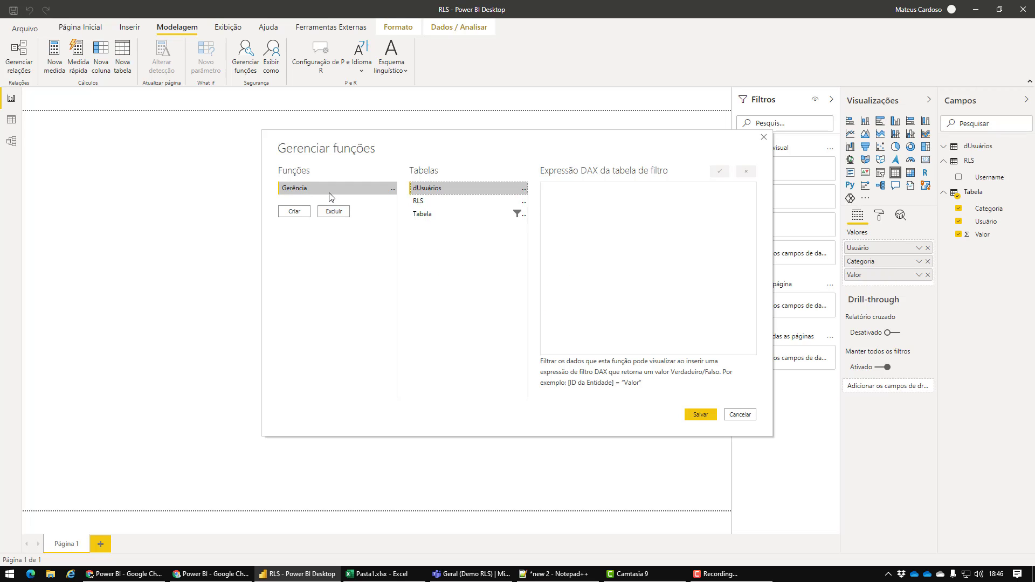
click(334, 211)
click(565, 305)
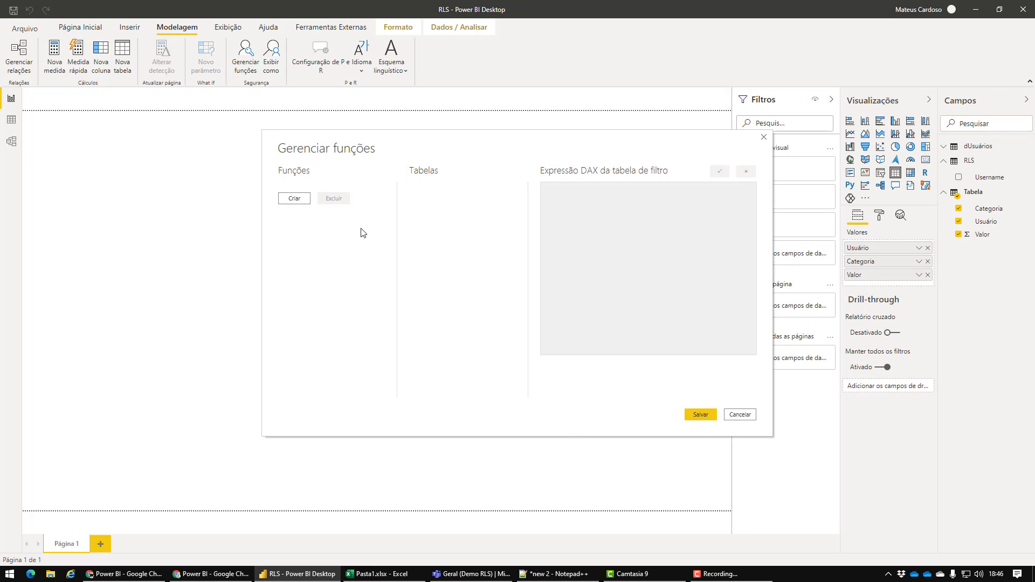
Create a new security role named "RLS"
click(302, 210)
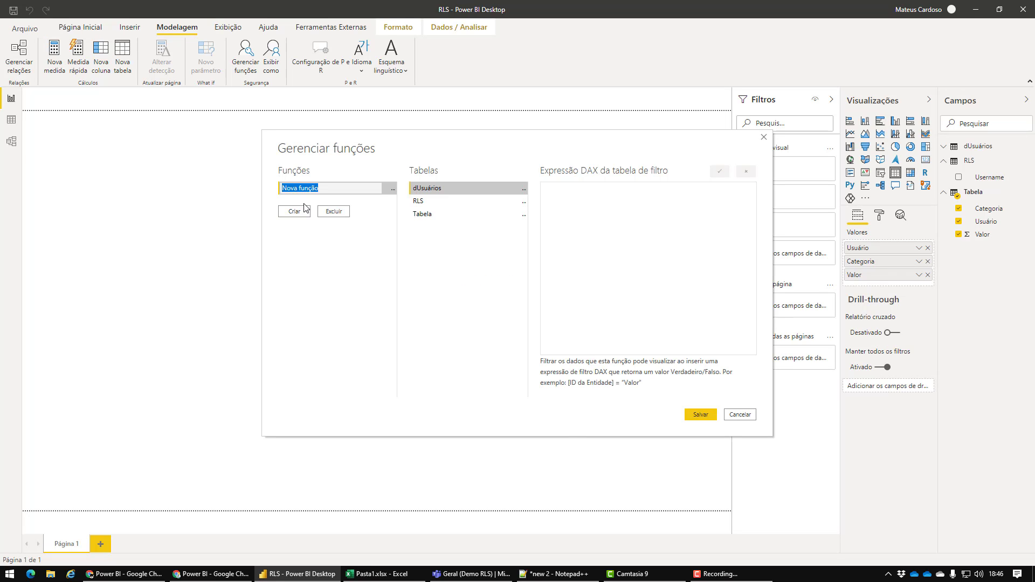
text(RLS)
key(Return)
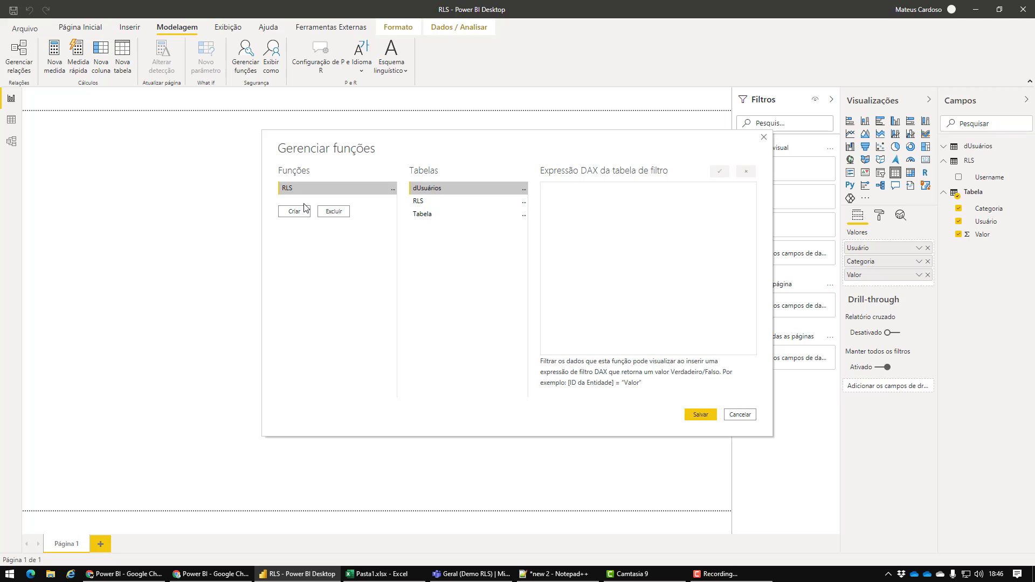
Filter the RLS table in the RLS role with the DAX expression [Username] = USERPRINCIPALNAME()
click(428, 204)
click(523, 204)
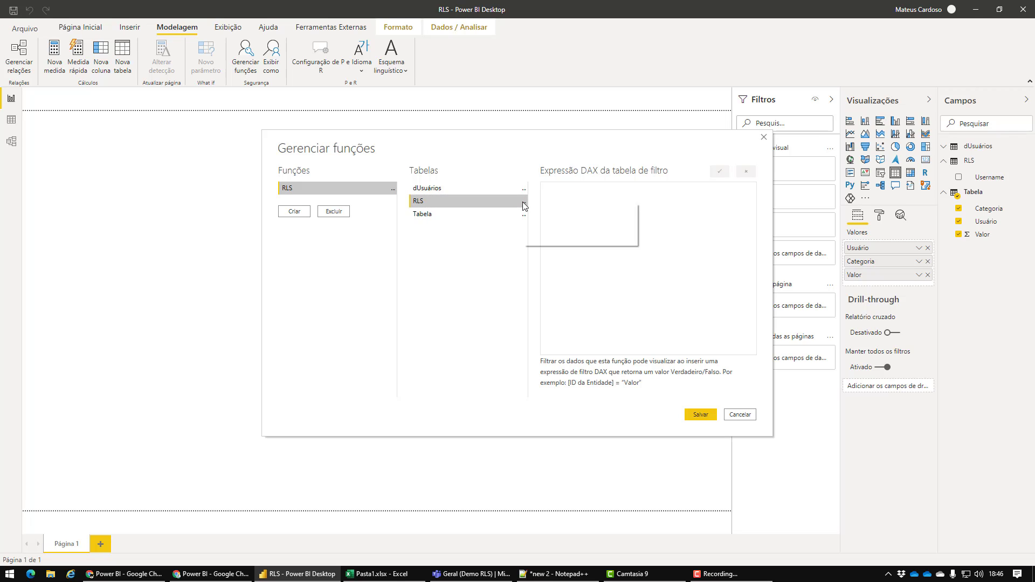
mouse_move(558, 209)
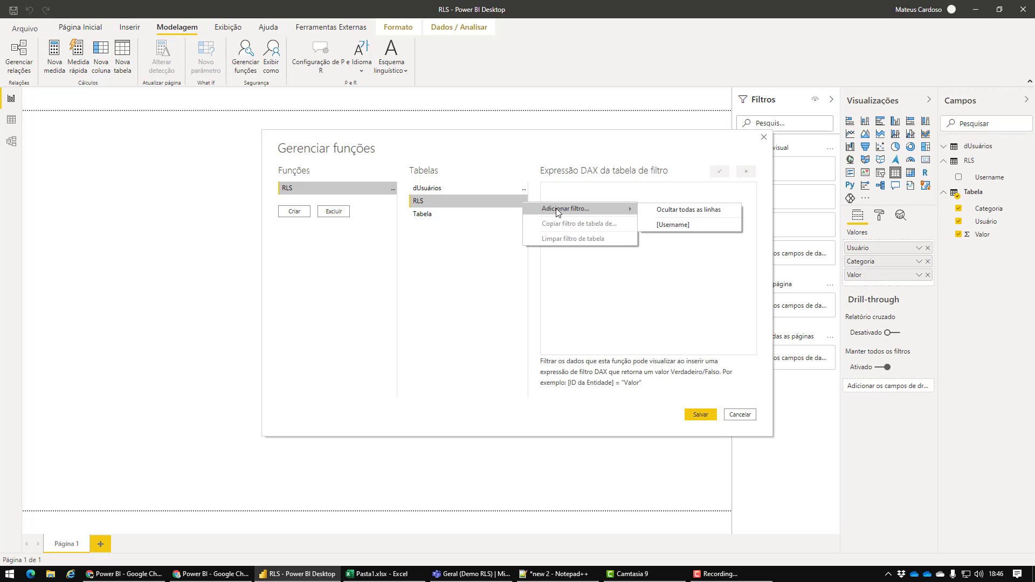
click(680, 225)
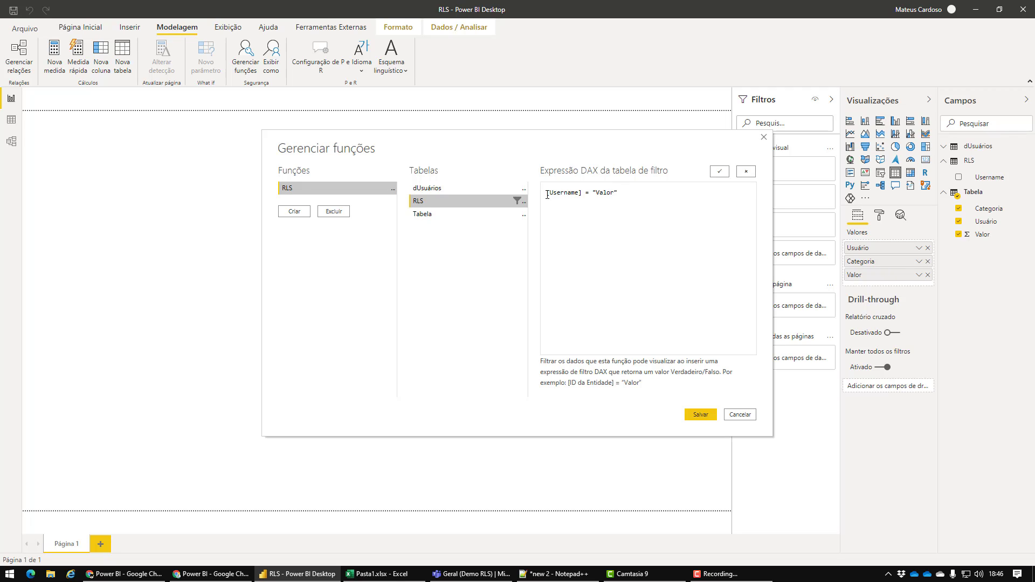
drag(547, 193, 596, 192)
key(BackSpace)
Try appending the alternative "ou USERNAME()" to the role's filter expression
double_click(640, 193)
key(ctrl+c)
click(683, 192)
text(ou)
key(ctrl+v)
key(BackSpace)
key(BackSpace)
key(BackSpace)
key(BackSpace)
key(BackSpace)
key(BackSpace)
key(BackSpace)
key(BackSpace)
key(BackSpace)
key(BackSpace)
key(BackSpace)
key(BackSpace)
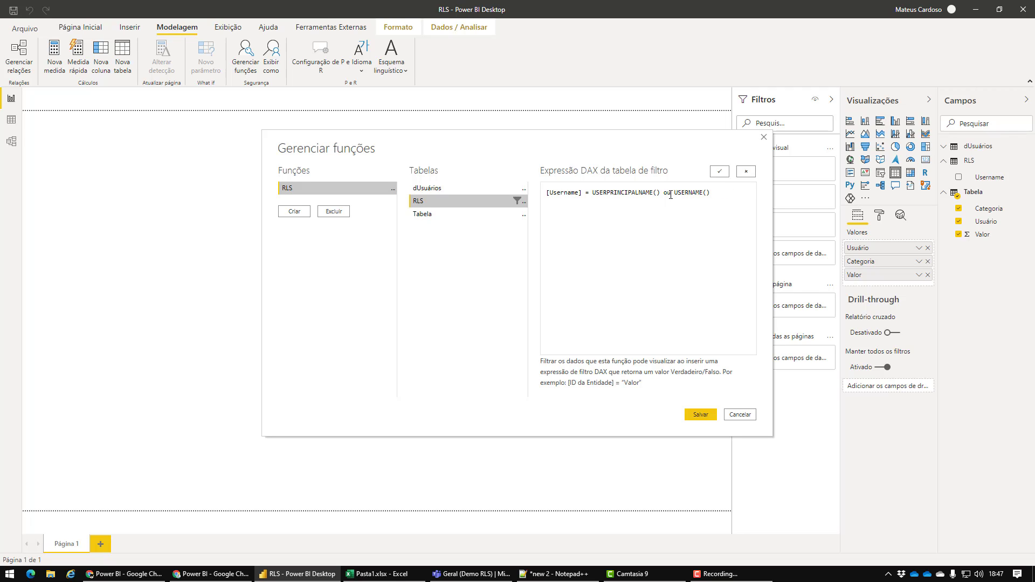
Remove "ou USERNAME()" from the filter expression and save the security role
drag(720, 198, 680, 191)
drag(720, 197, 667, 192)
key(BackSpace)
drag(664, 194, 593, 194)
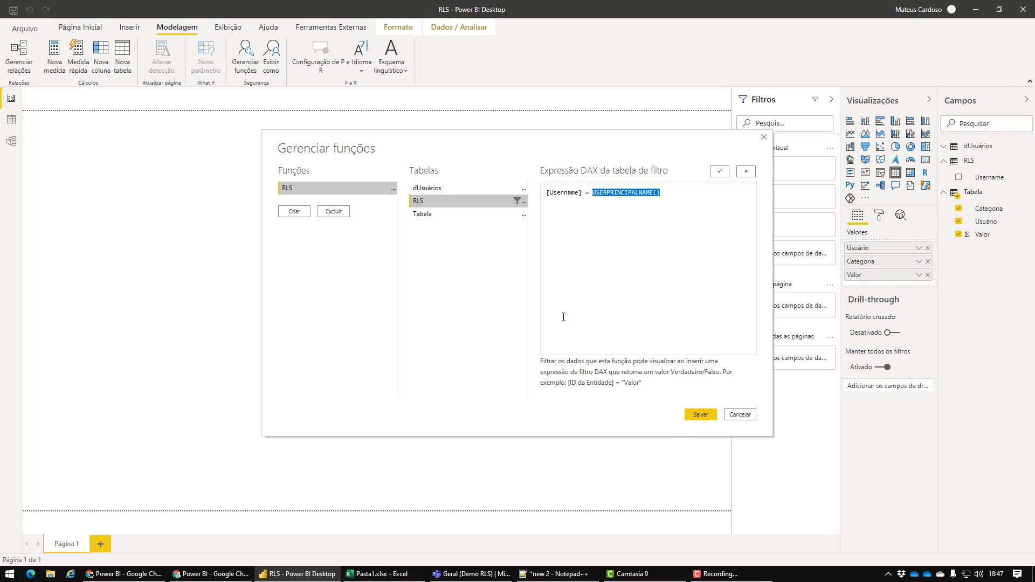
click(708, 413)
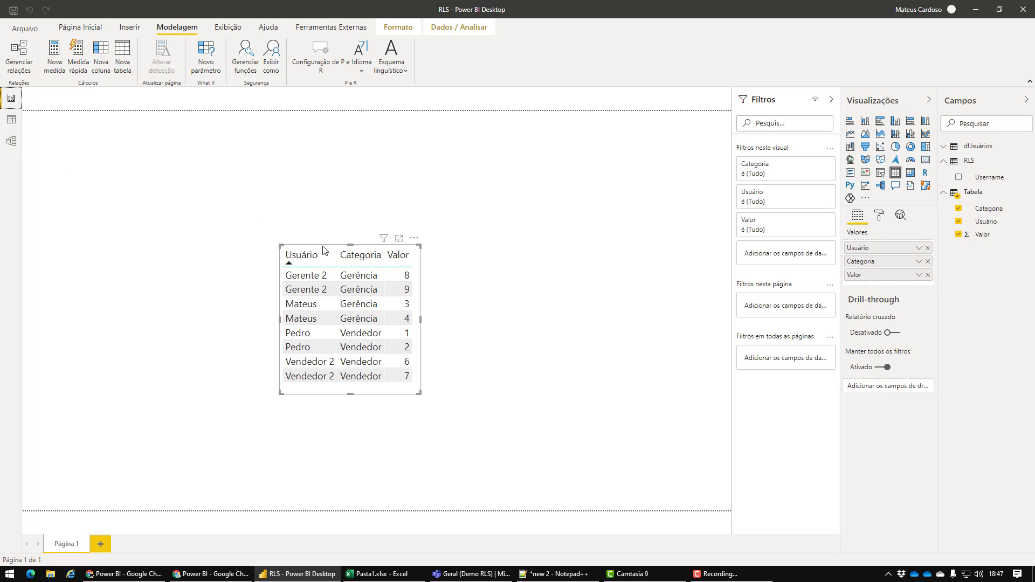
Move the table visual slightly down and to the left on the report page and deselect it
drag(326, 250, 307, 300)
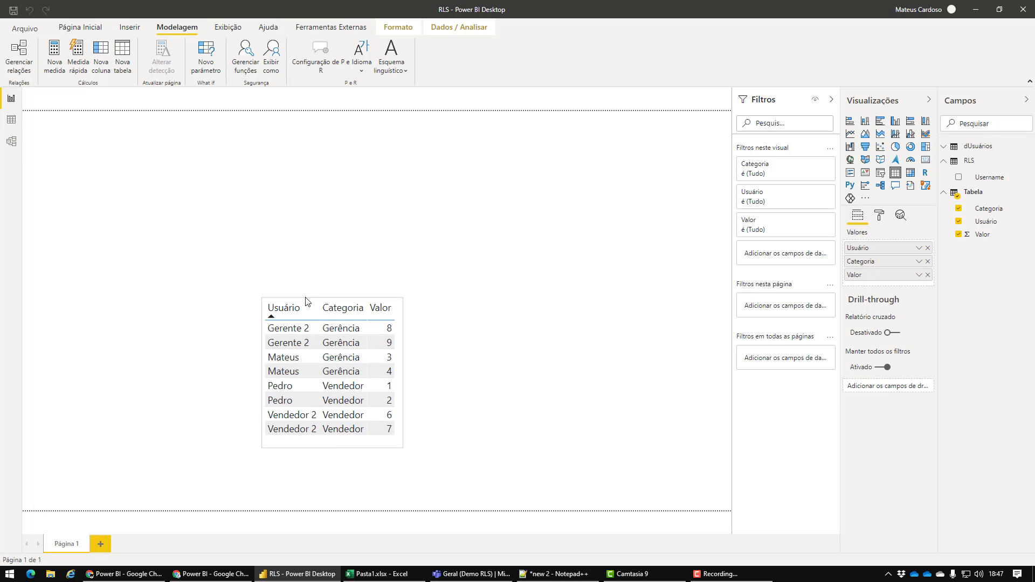
click(317, 224)
Open the relationship between the RLS and dUsuários tables for editing from the model diagram
click(11, 143)
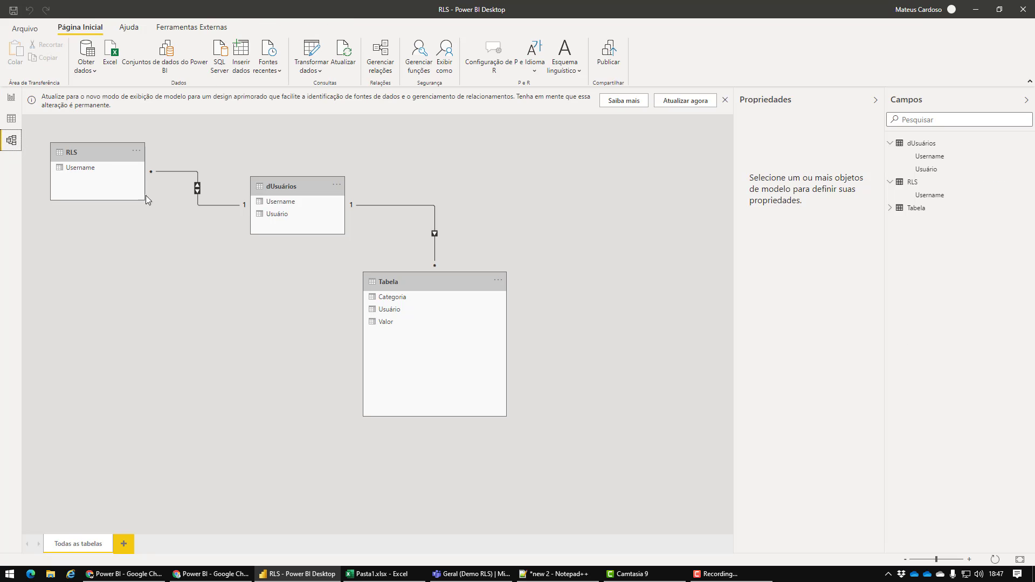
right_click(198, 186)
click(190, 174)
right_click(190, 172)
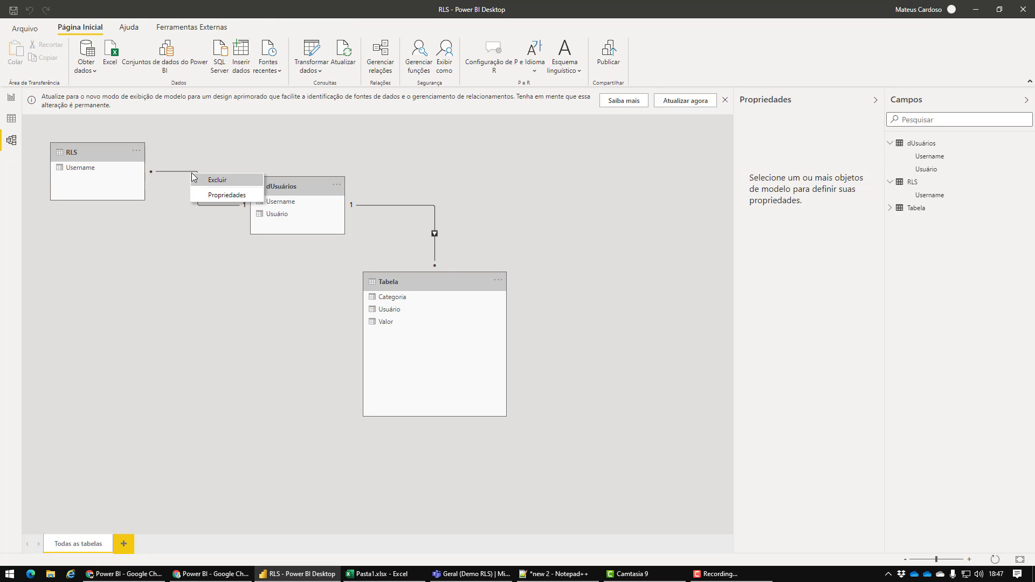
click(211, 195)
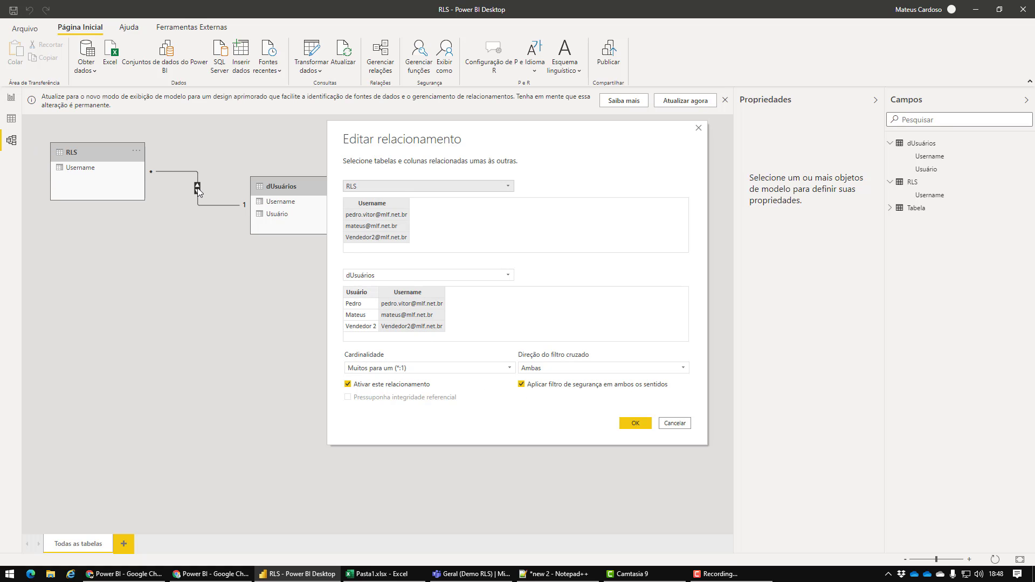
Set the relationship to cross-filter direction Ambas and cardinality Um para um (1:1), with the security filter applied in both directions
click(547, 372)
click(554, 377)
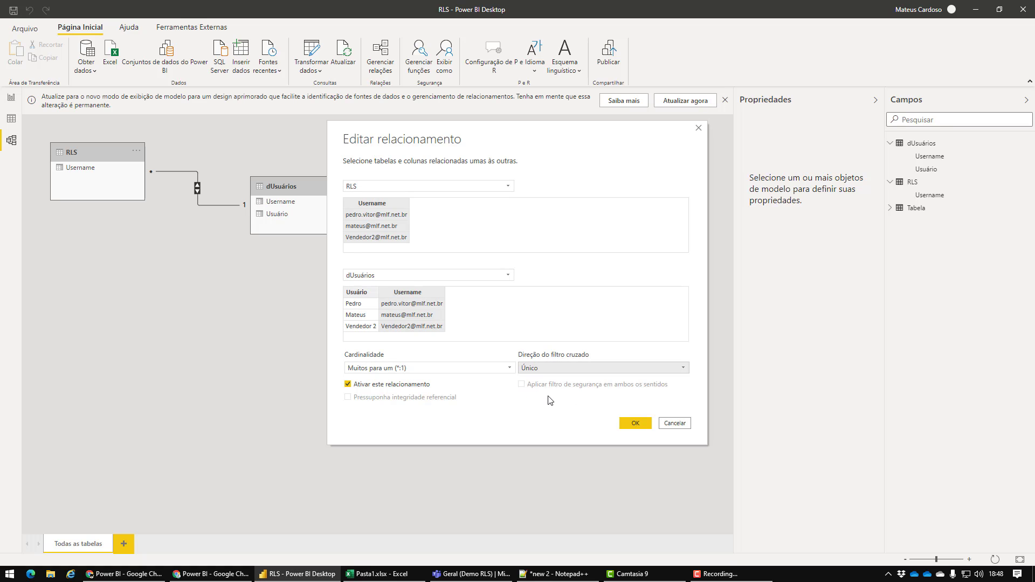
click(541, 368)
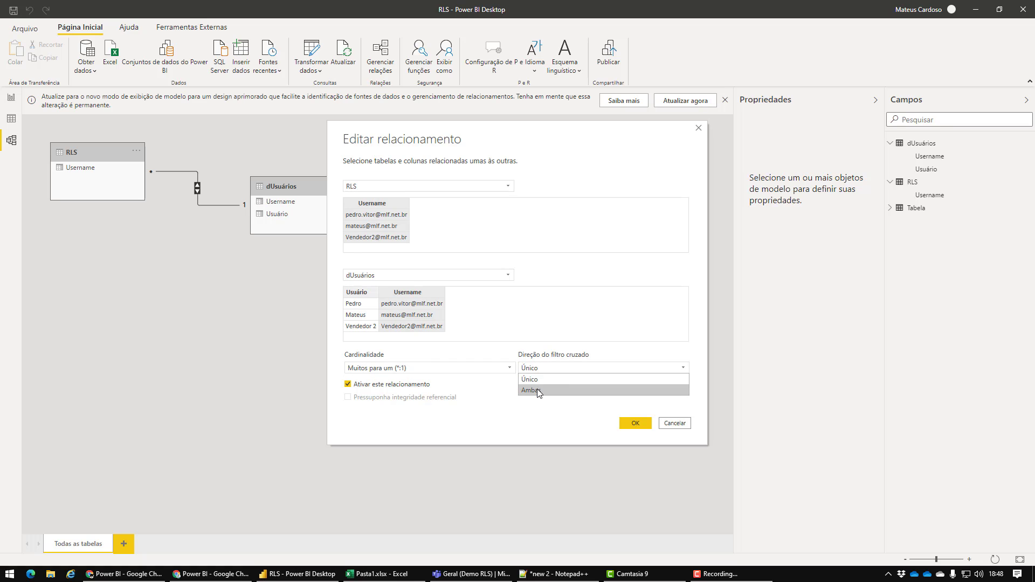
click(540, 367)
click(541, 367)
click(539, 387)
click(447, 370)
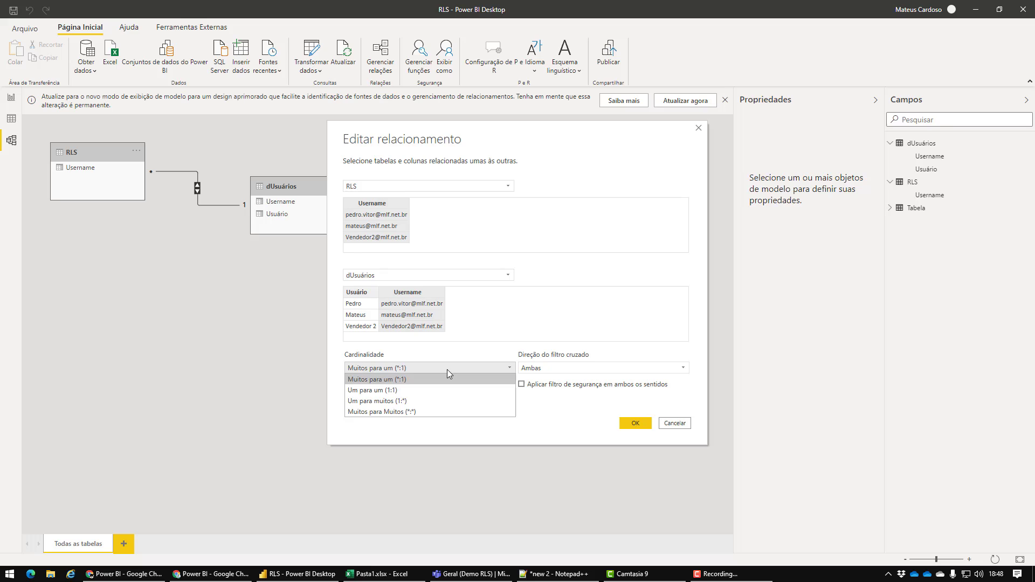
click(402, 389)
click(521, 385)
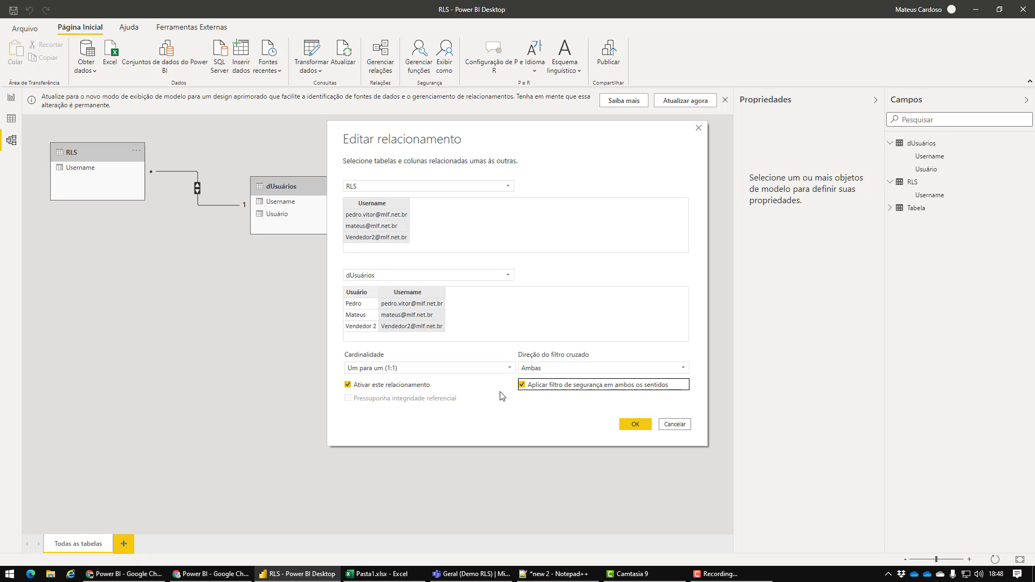
Try the cardinality options Muitos para um, Um para muitos and Muitos para Muitos on the relationship between RLS and dUsuários
click(399, 371)
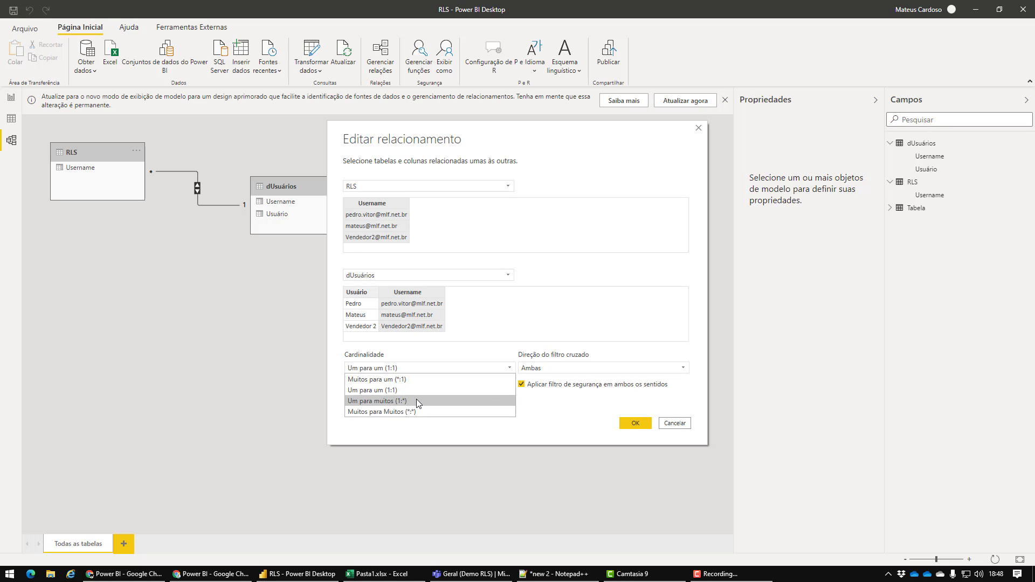
click(407, 388)
click(408, 369)
click(408, 379)
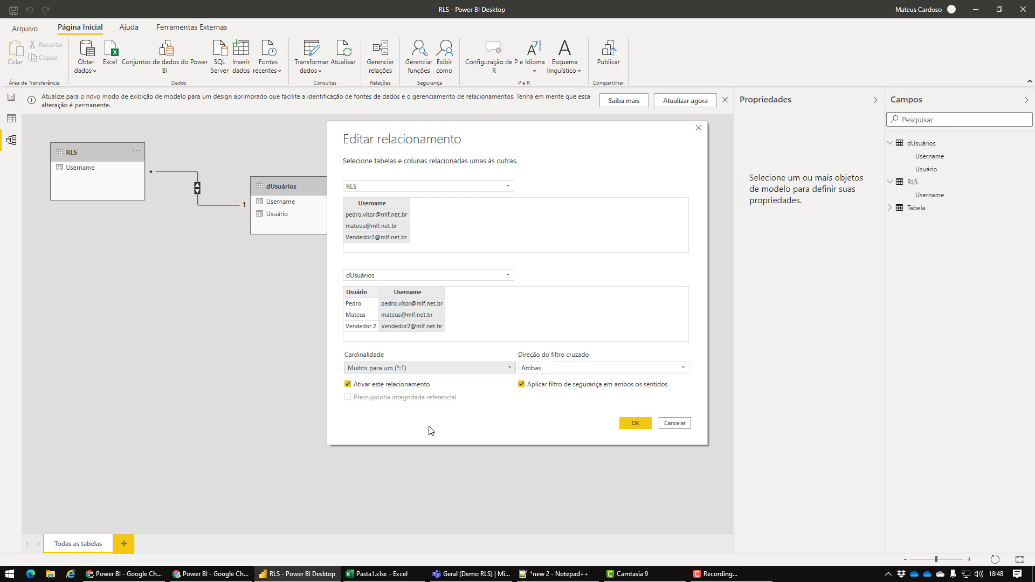
click(426, 369)
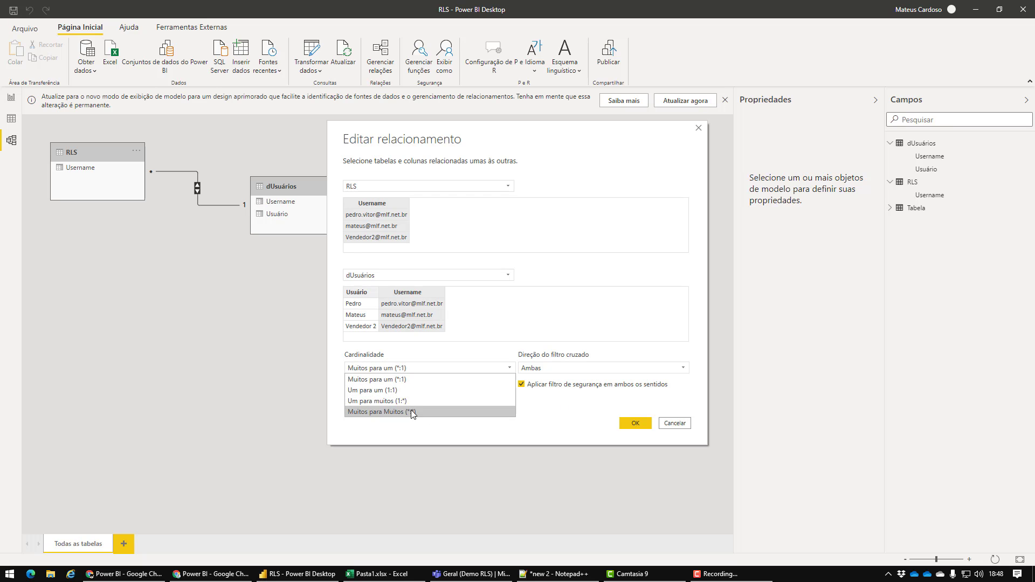
click(413, 402)
click(416, 369)
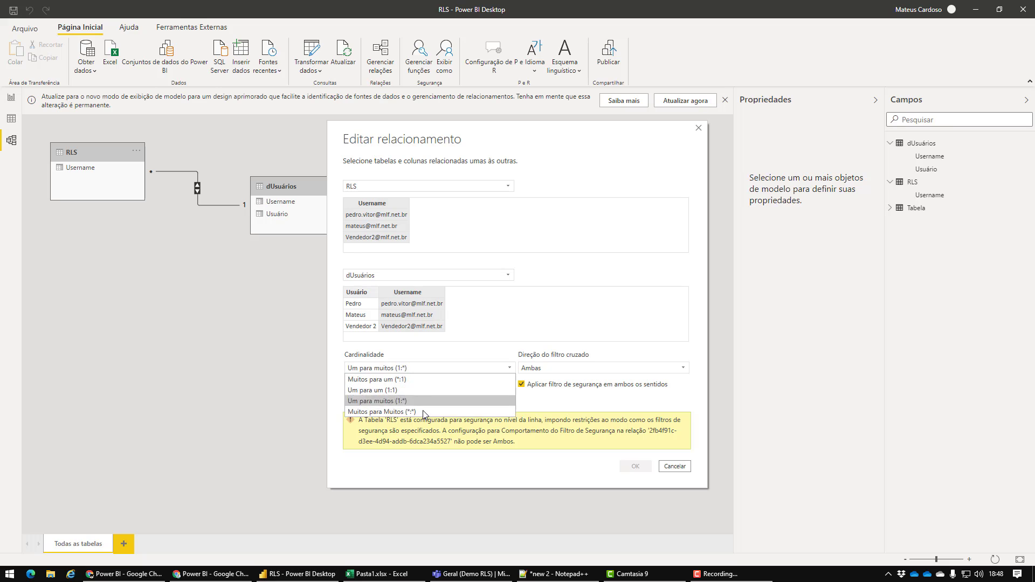
click(423, 411)
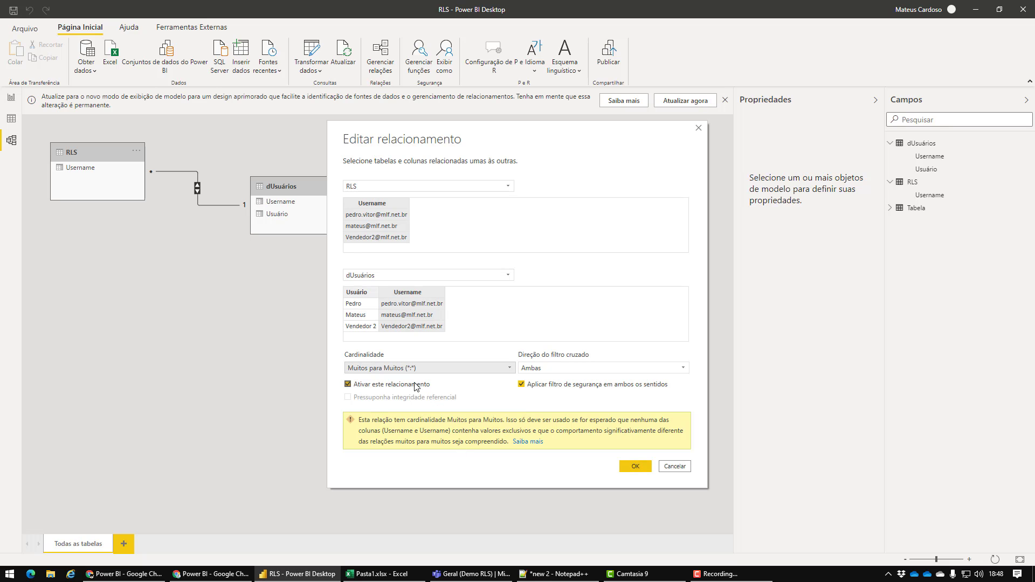
click(416, 369)
click(408, 389)
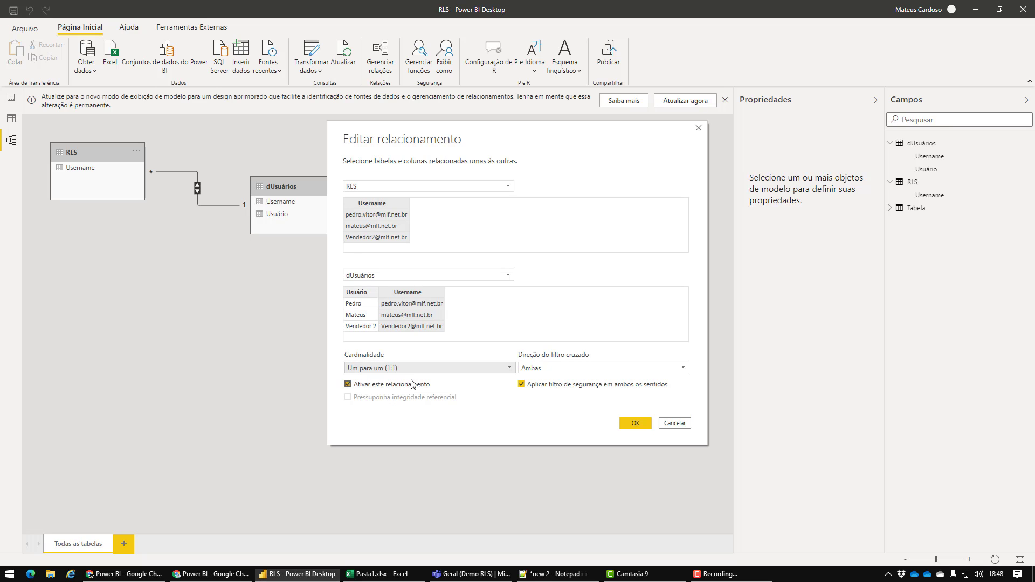
click(418, 370)
click(413, 400)
Set the relationship's cardinality to Um para um (1:1) and apply the relationship changes
click(415, 368)
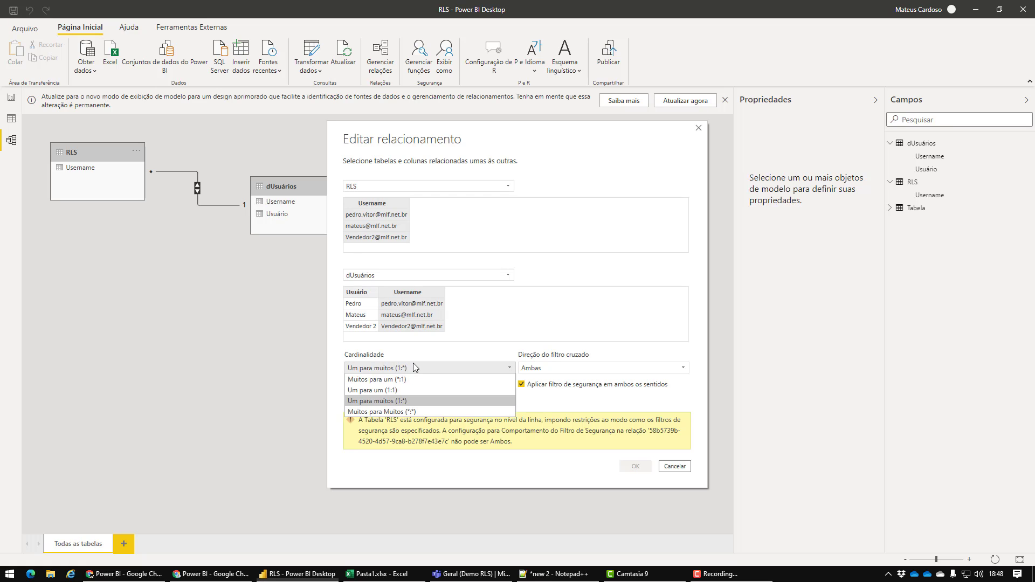
click(399, 389)
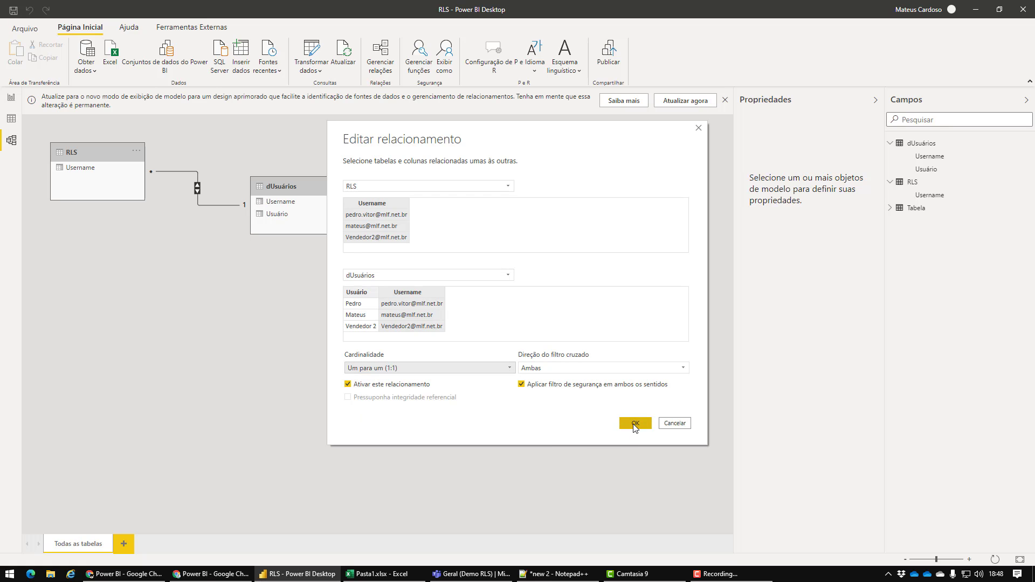
click(632, 424)
Examine the data of the RLS, dUsuários and Tabela tables, focusing on the Username and Usuário columns, and how the tables are related
click(11, 121)
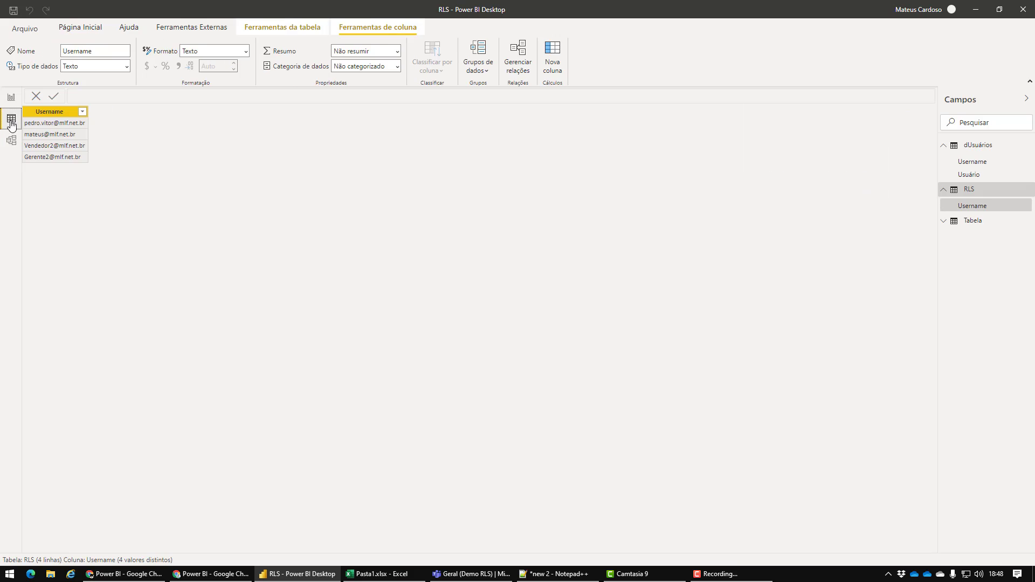
click(962, 189)
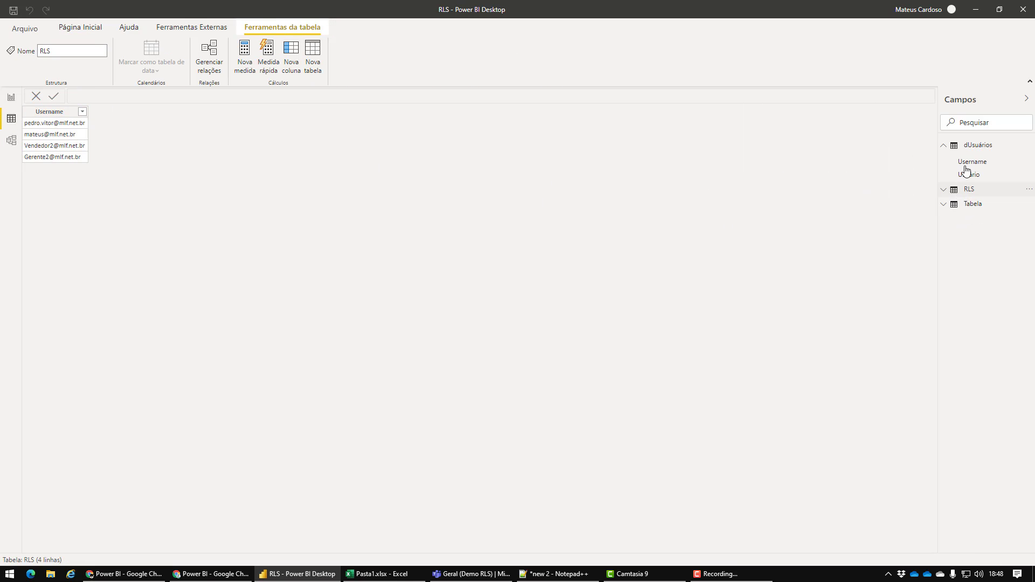
click(969, 146)
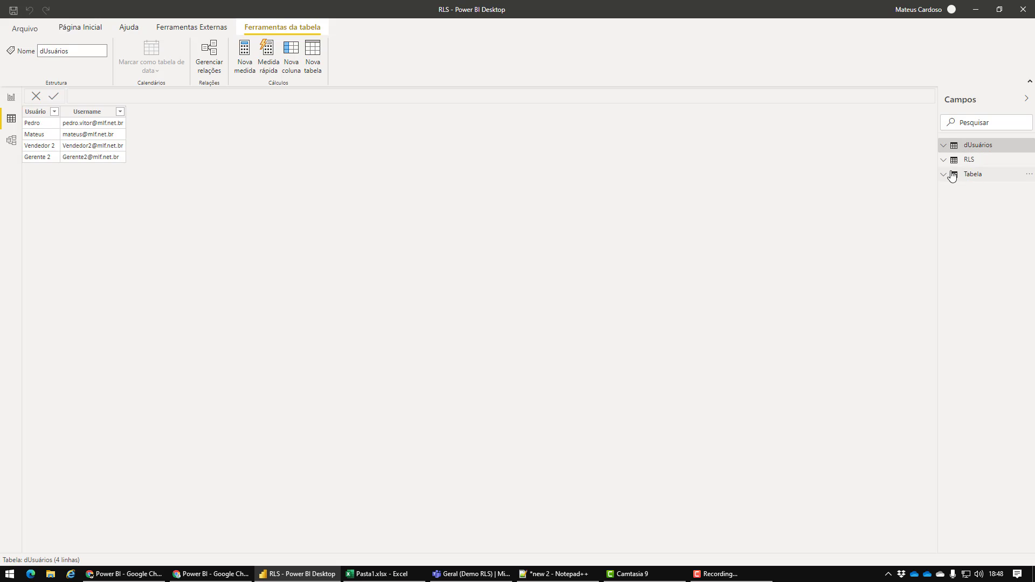
click(35, 114)
click(86, 112)
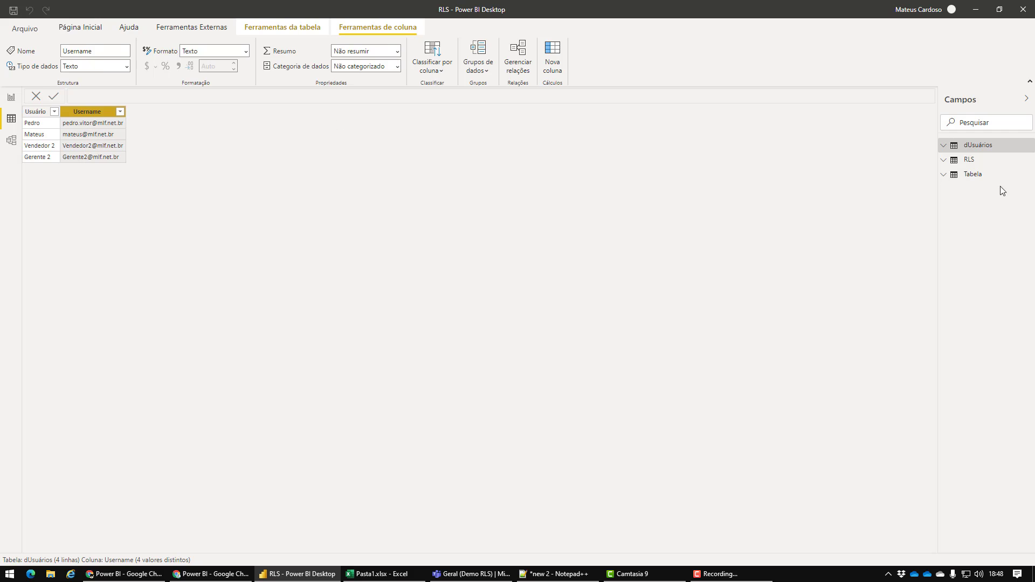
click(974, 175)
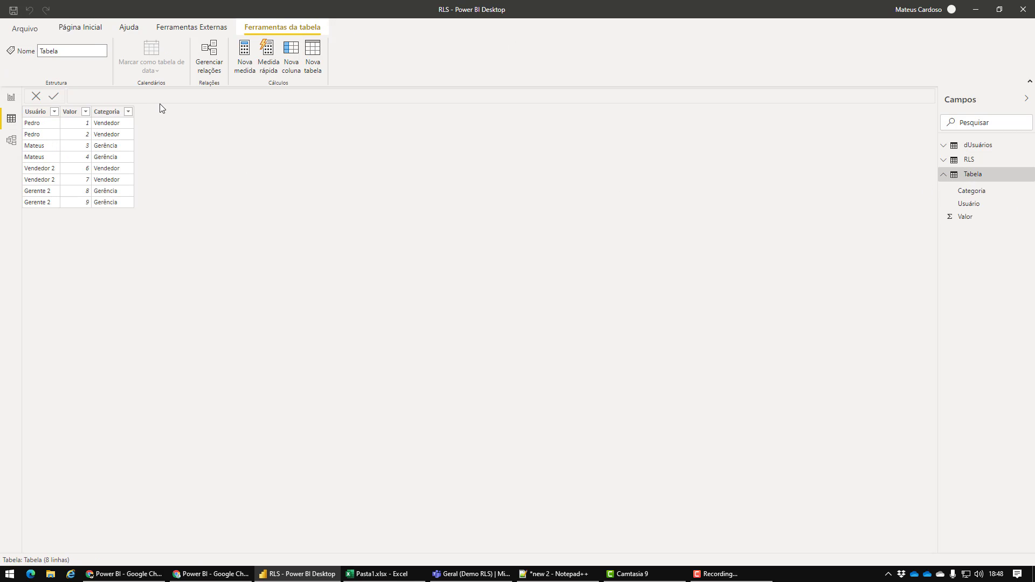
click(35, 112)
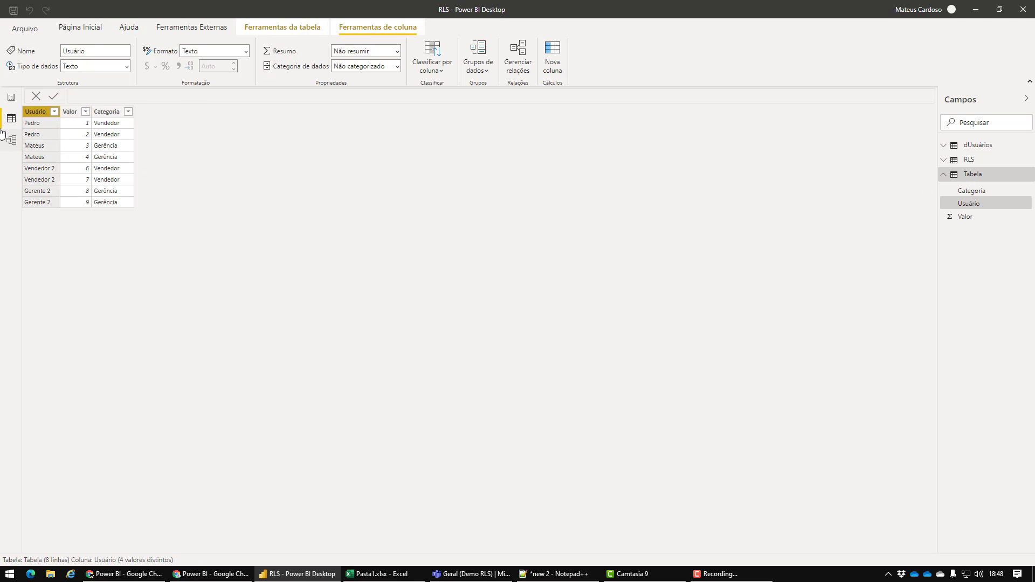
click(11, 97)
click(11, 140)
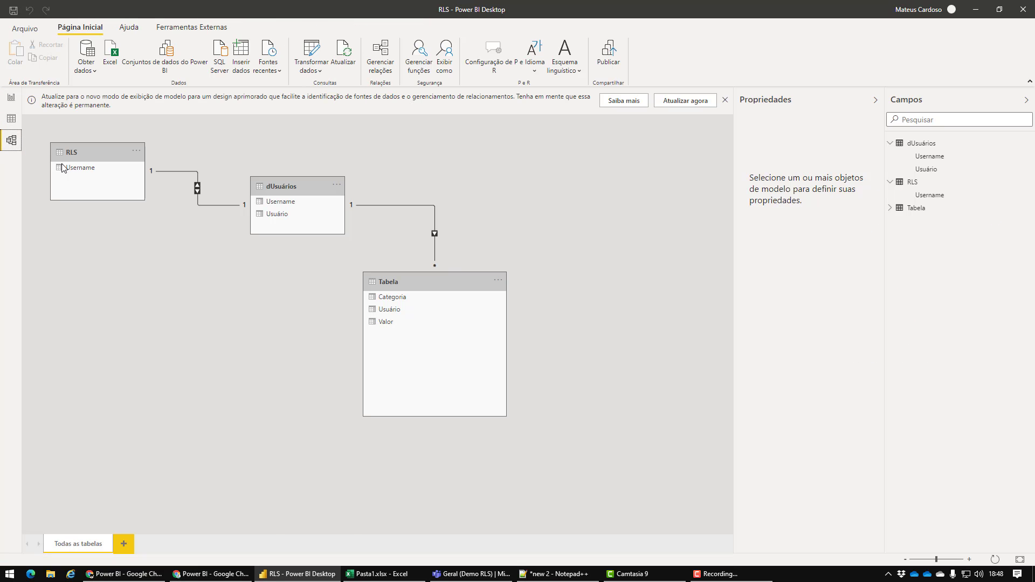
Return to the report page and check which account is signed in
click(11, 98)
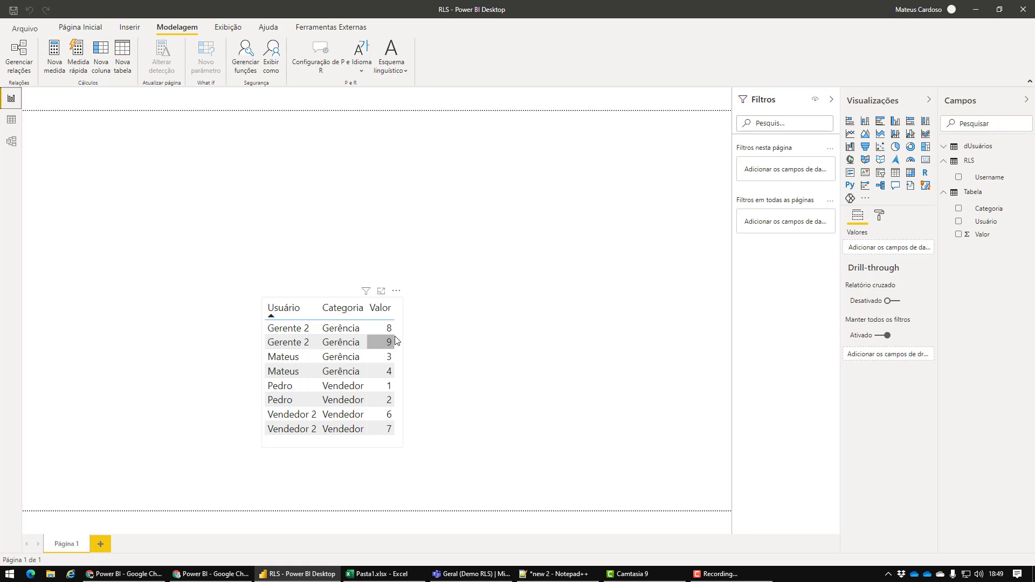
click(79, 27)
click(920, 18)
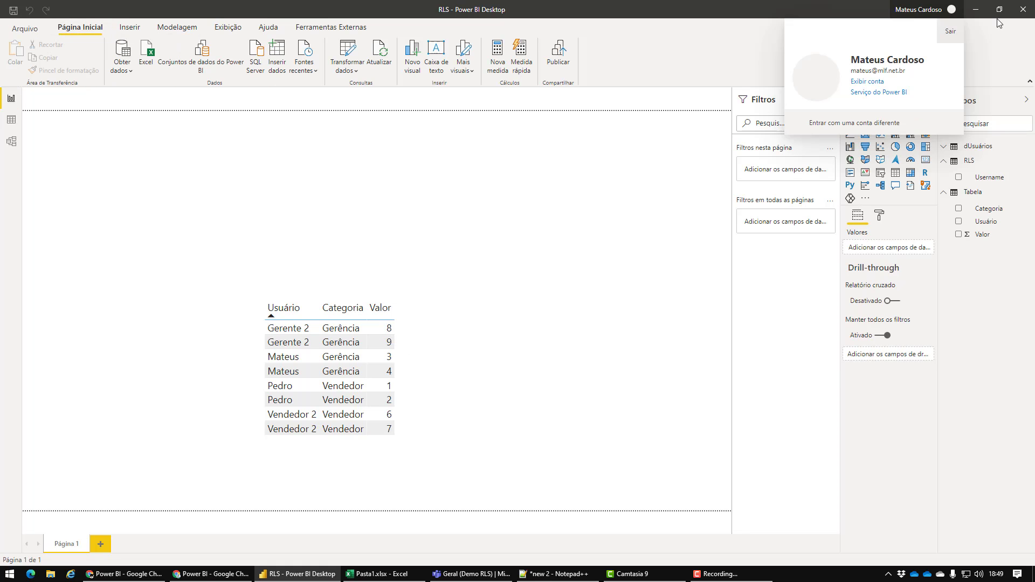
click(685, 161)
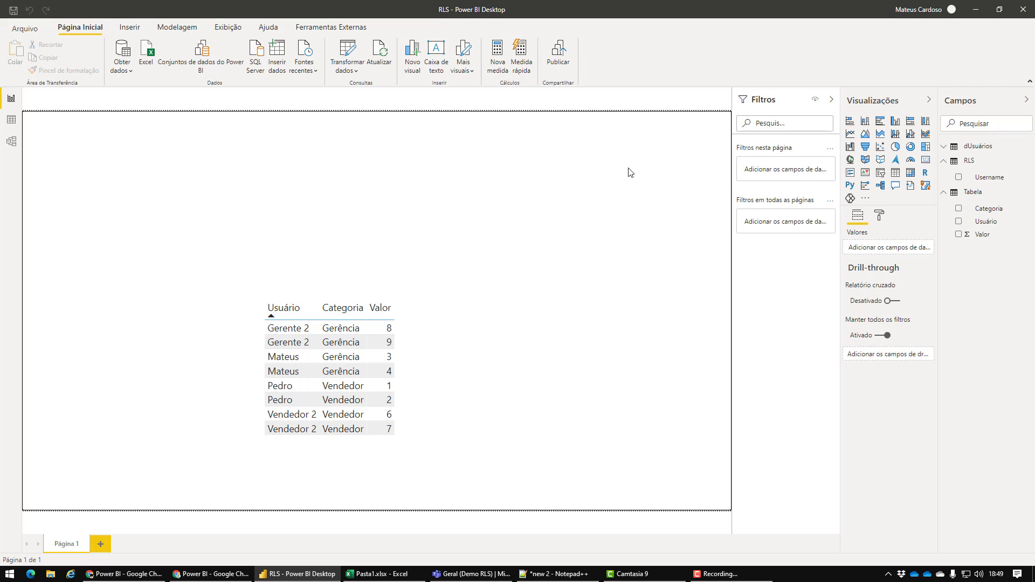
Save the report changes and publish the report to the Demo RLS workspace
click(559, 54)
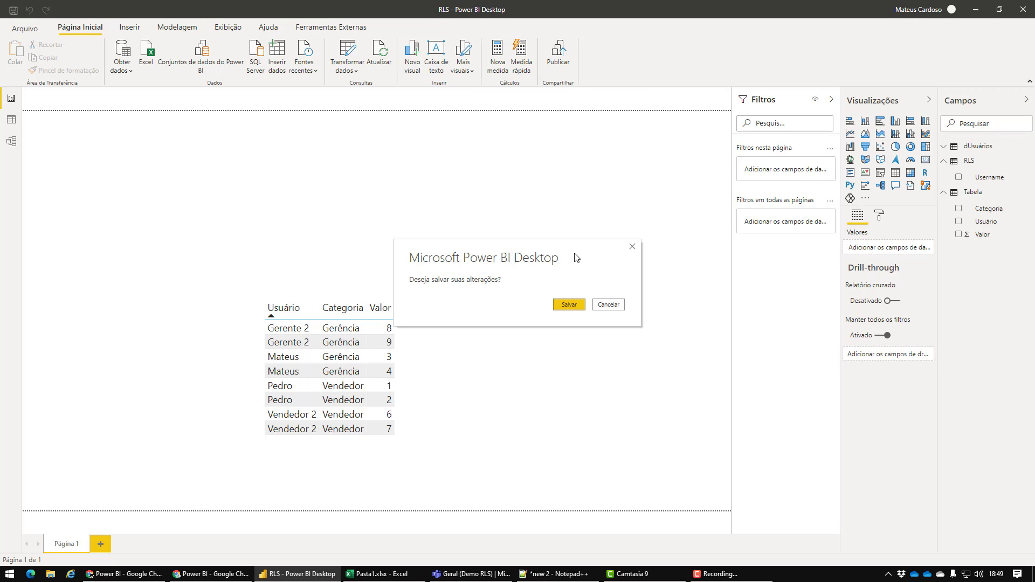
click(568, 305)
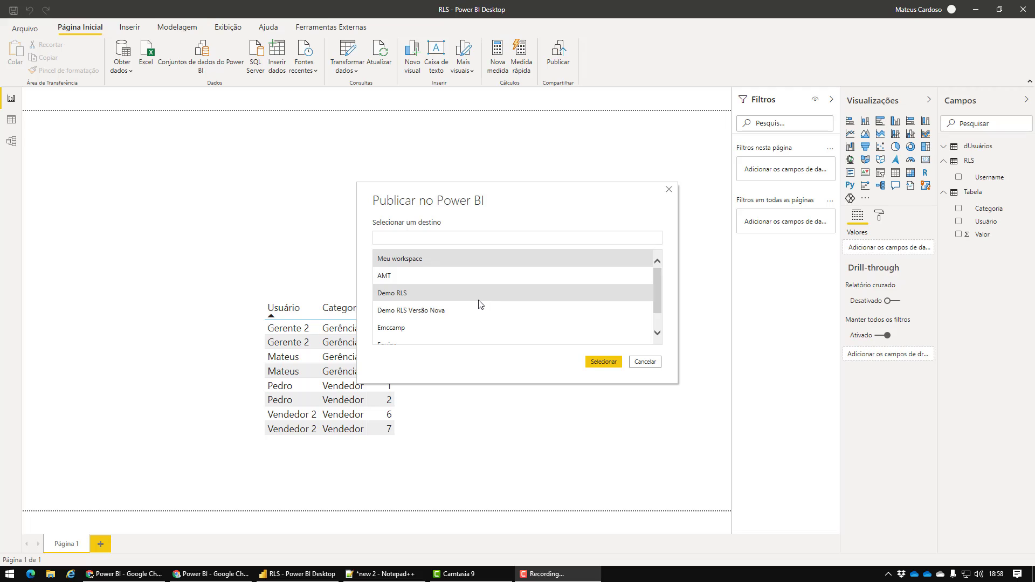
click(411, 294)
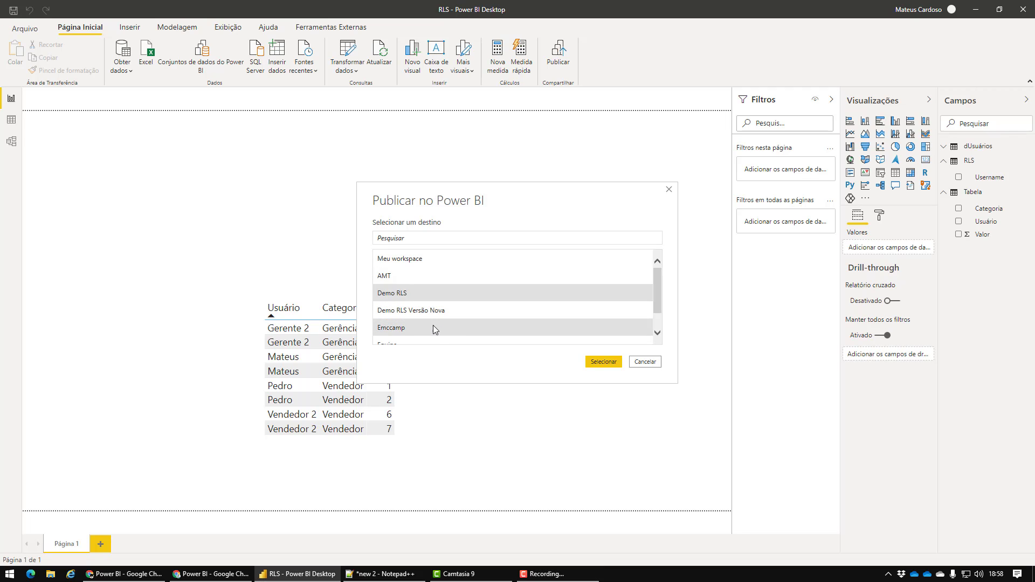
click(429, 311)
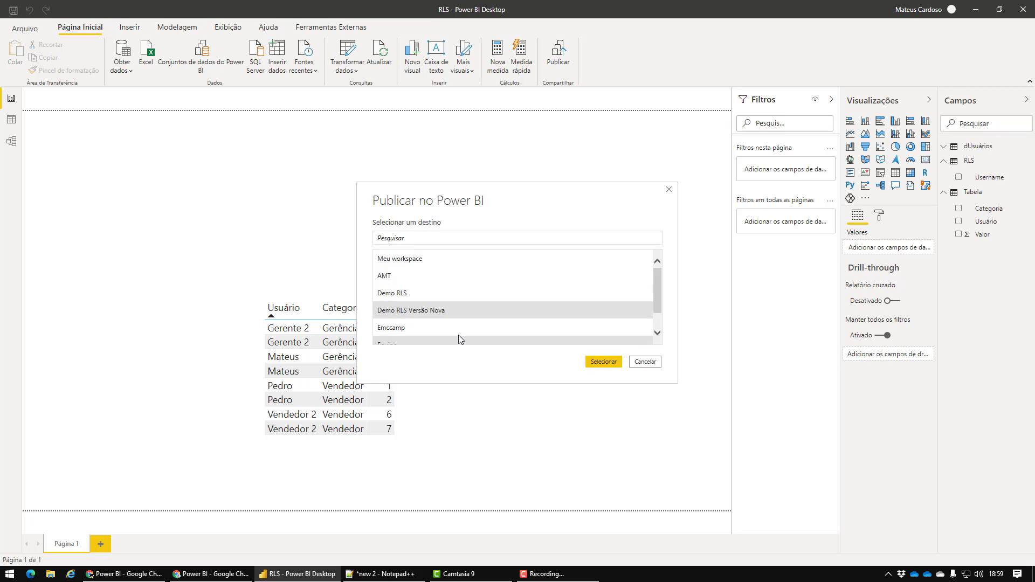
click(410, 296)
click(598, 362)
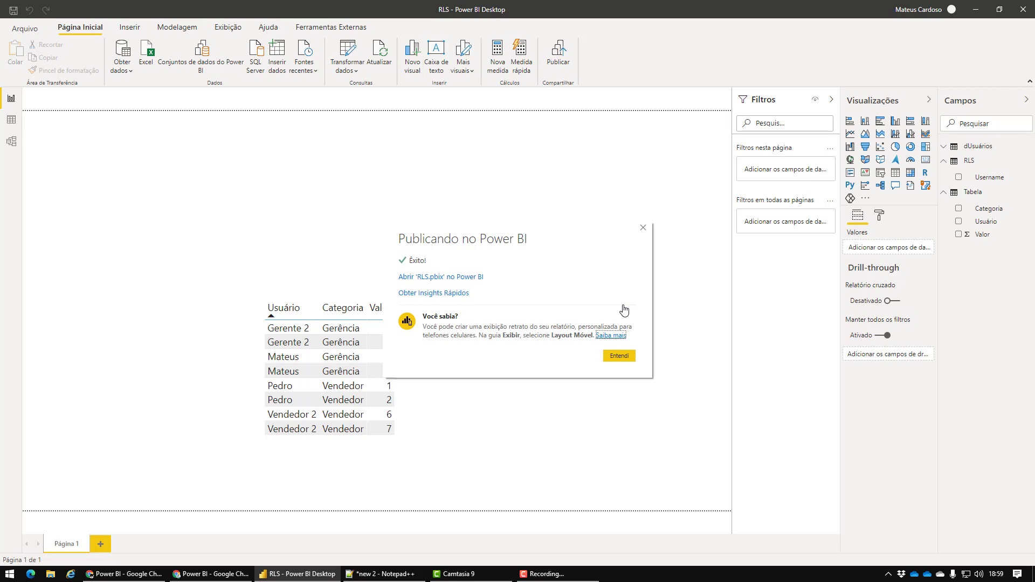
click(642, 228)
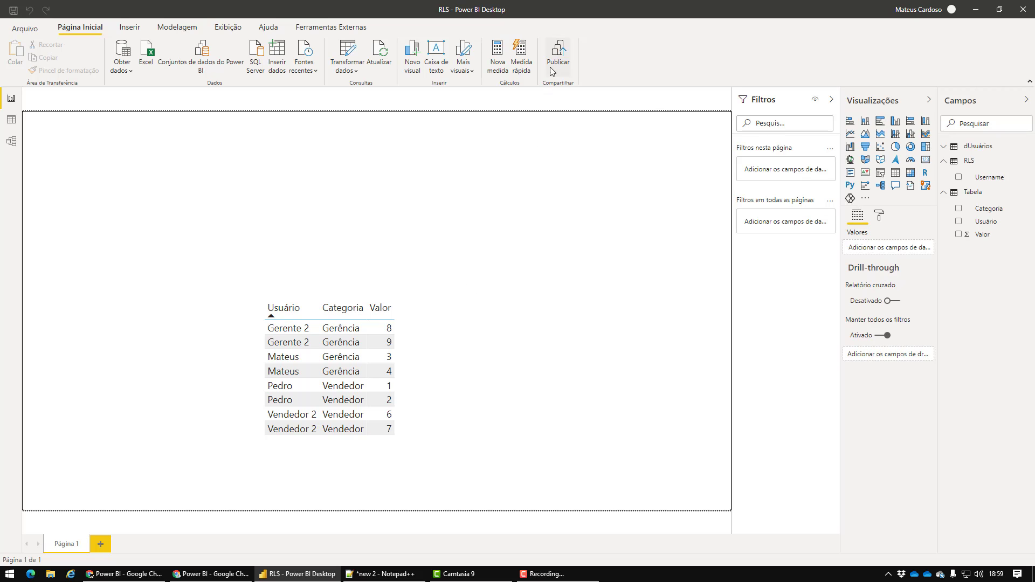
Publish the report to the Demo RLS Versão Nova workspace as well
click(557, 60)
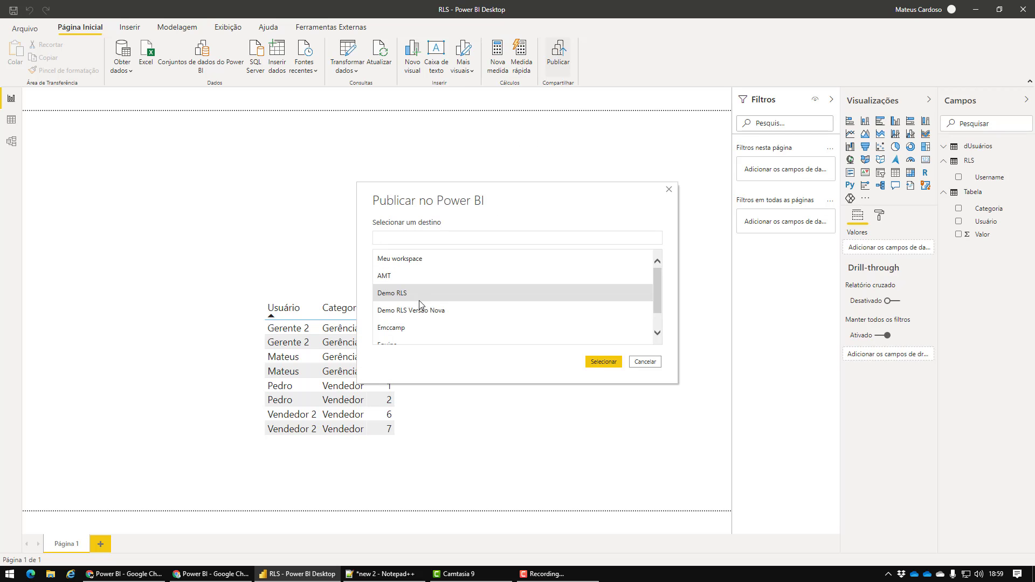
click(419, 309)
click(599, 362)
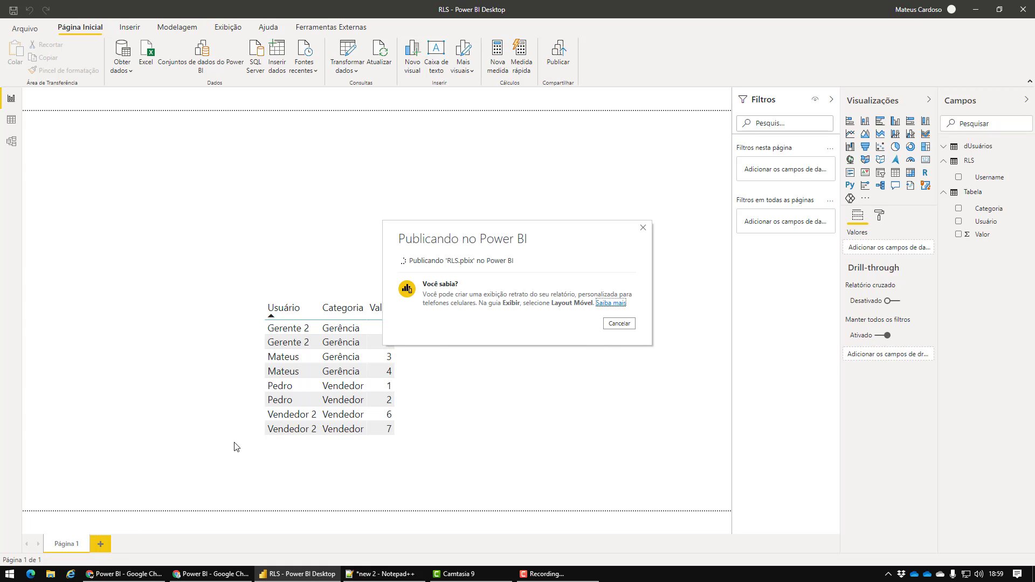
Switch to the Power BI service in the browser and view the RLS report in the Demo RLS workspace
click(182, 575)
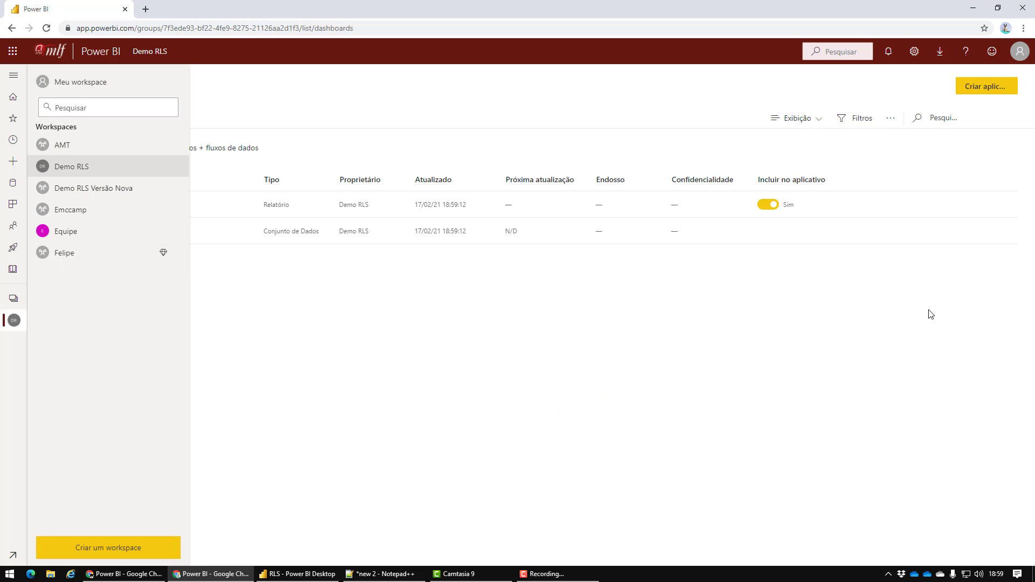
click(61, 171)
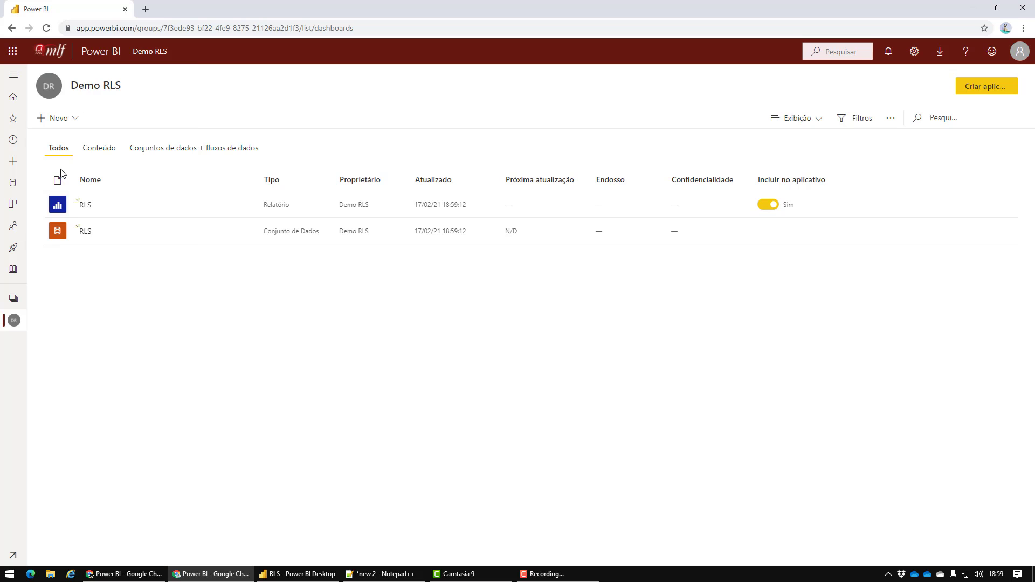
click(84, 205)
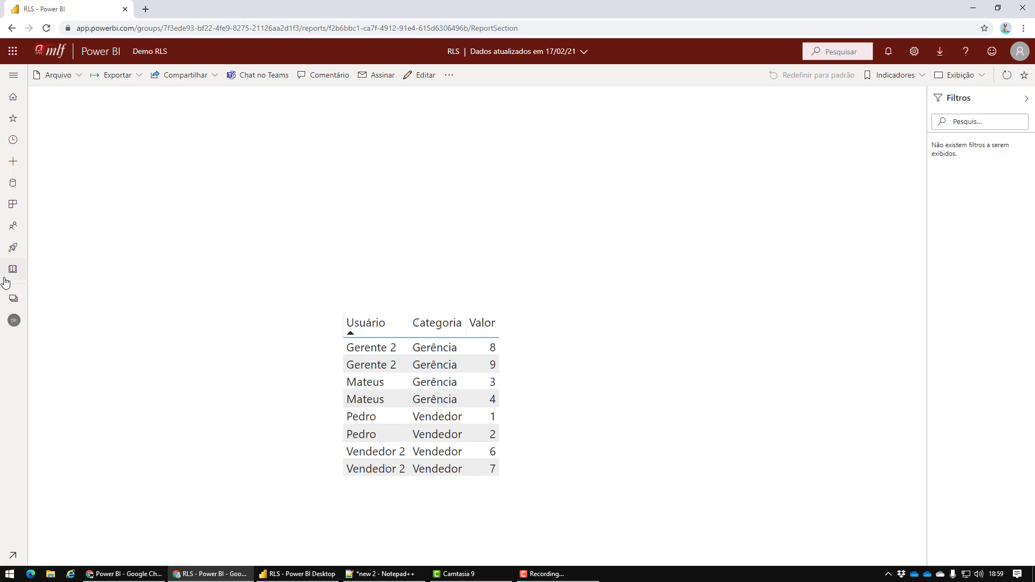
Try to view the member list of the Demo RLS workspace
click(16, 299)
click(177, 167)
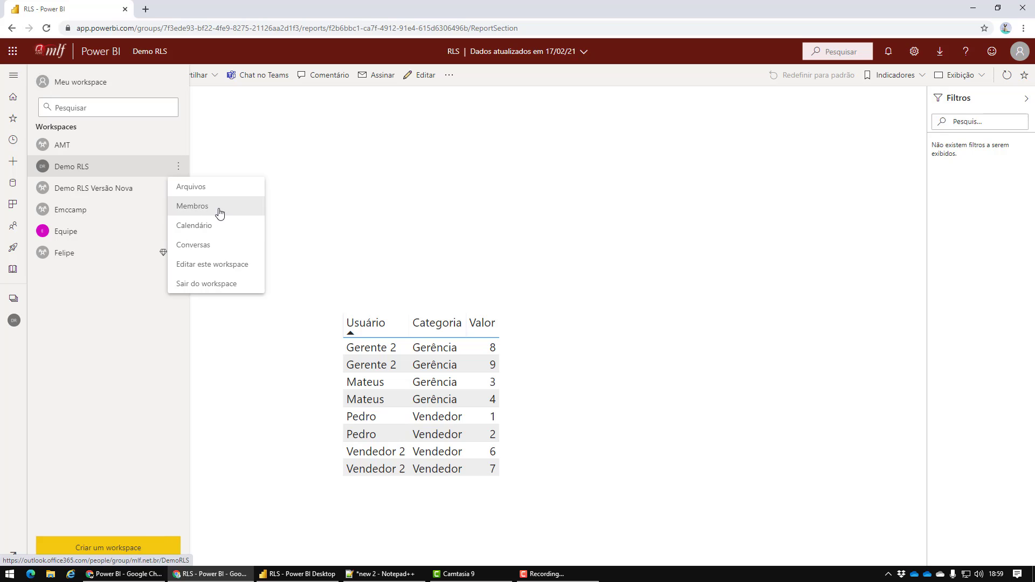
click(225, 225)
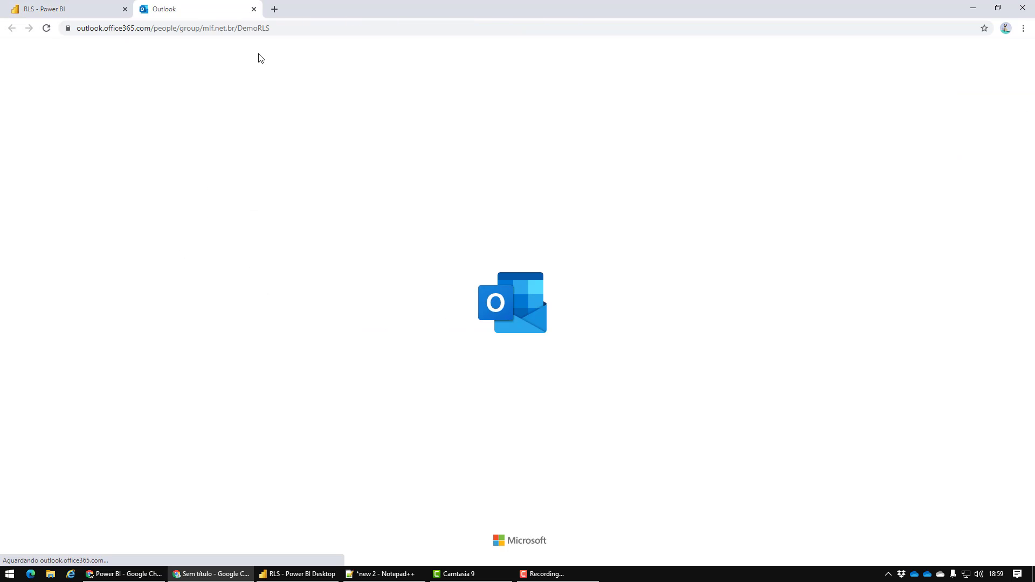
click(245, 9)
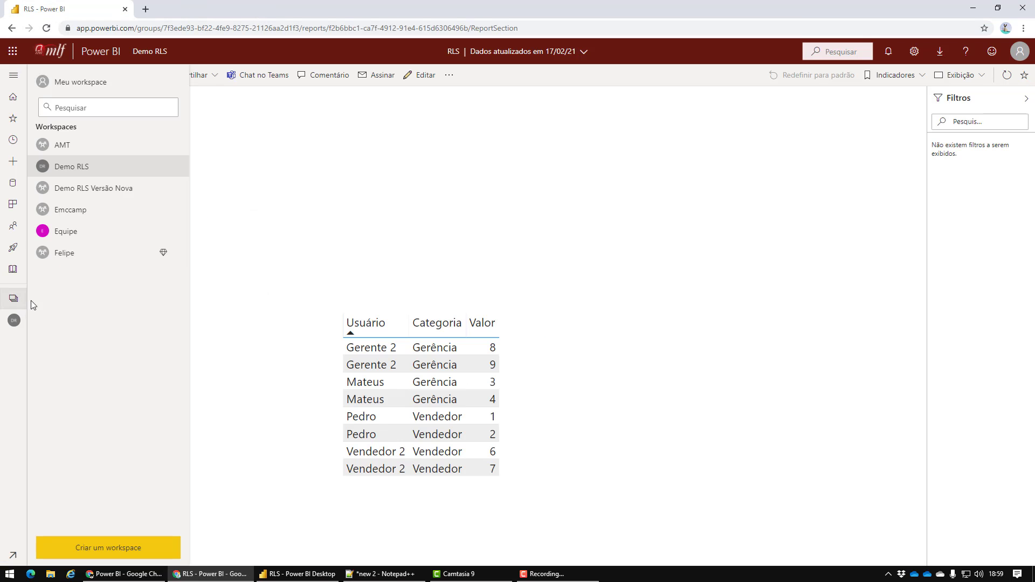
Go to the Demo RLS Versão Nova workspace and view its RLS report
mouse_move(177, 192)
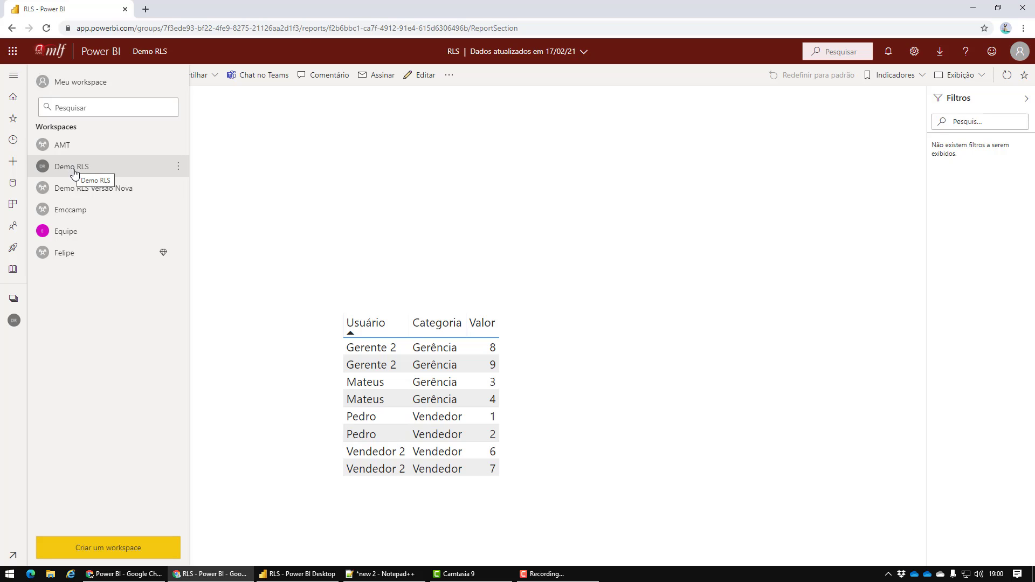
click(82, 190)
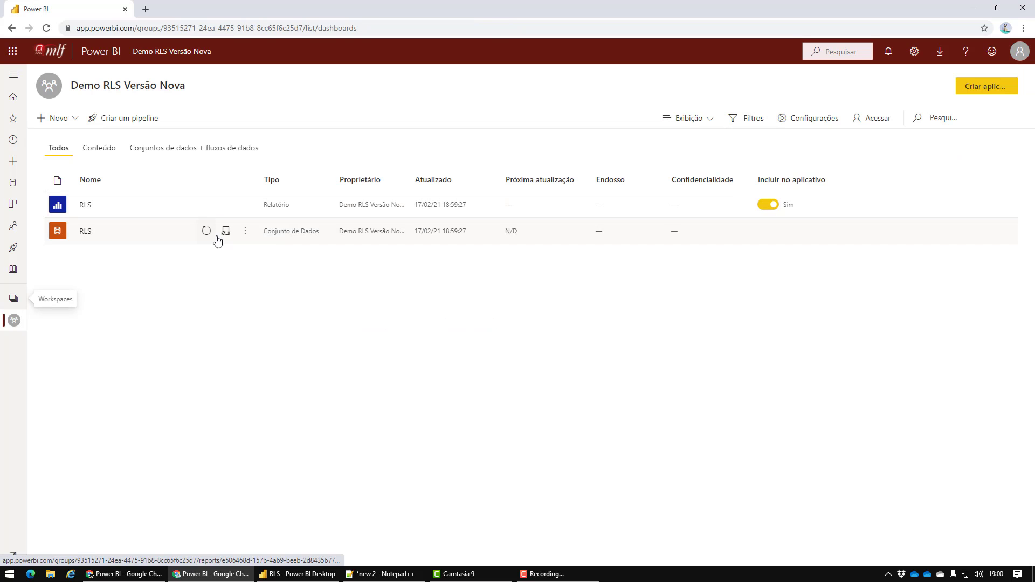
click(87, 204)
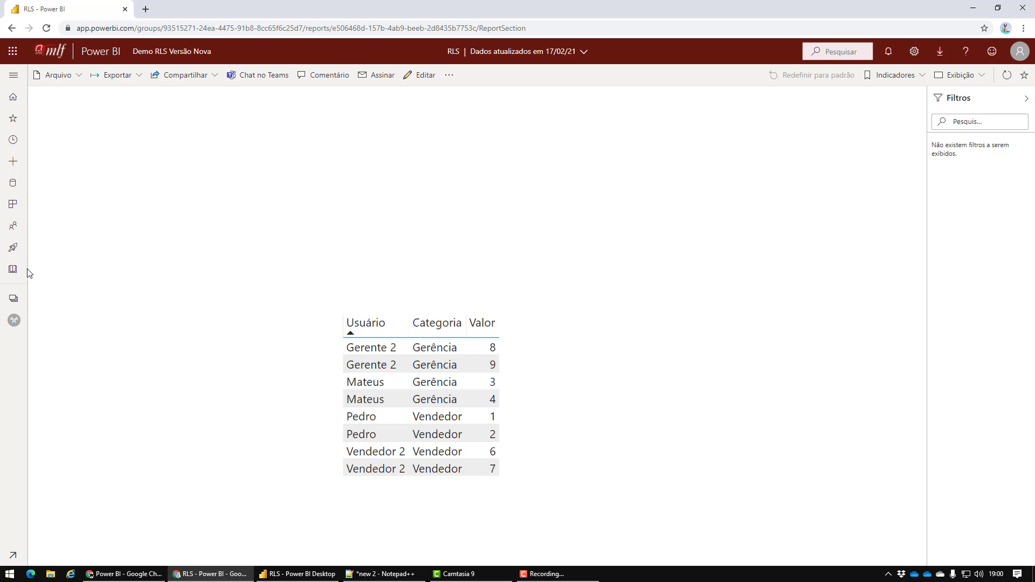
Check which users have access to the Demo RLS Versão Nova workspace and with which permissions
click(14, 320)
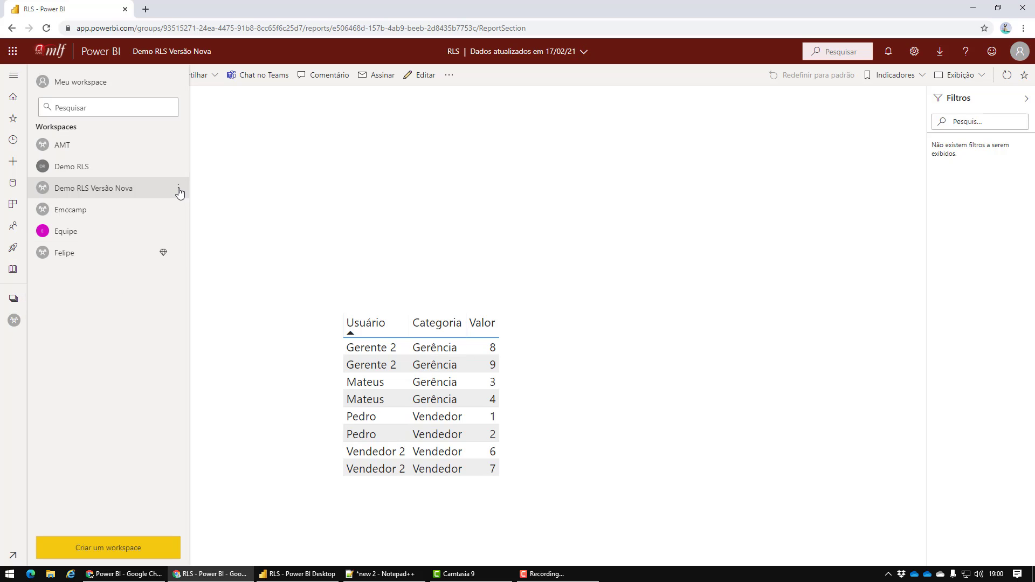
click(179, 189)
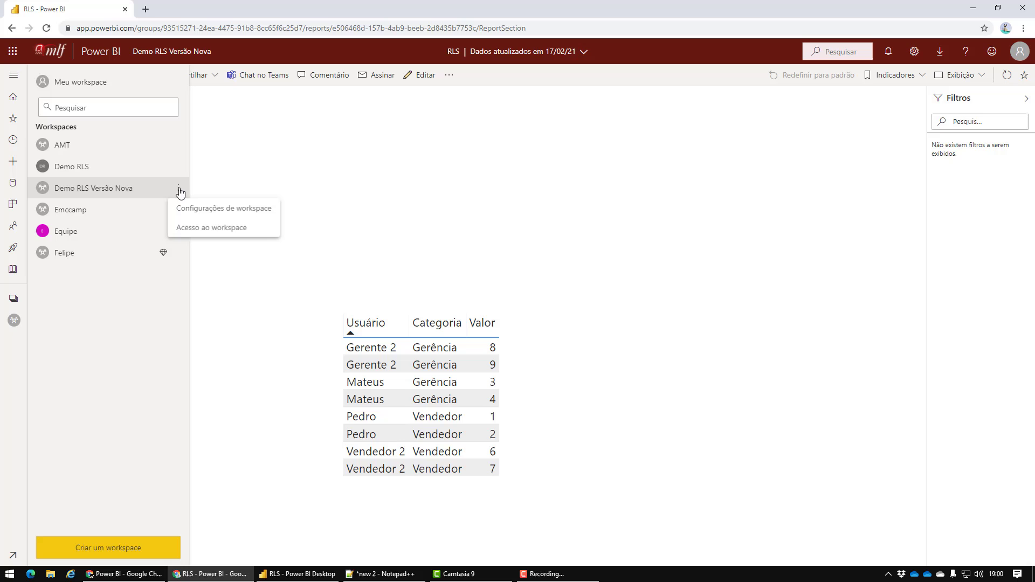
click(203, 229)
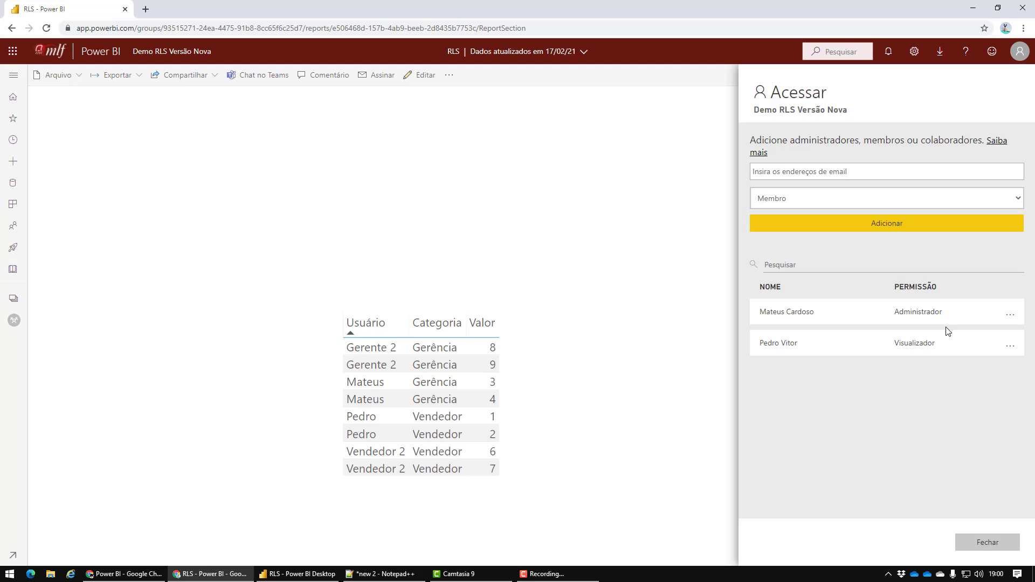
click(9, 305)
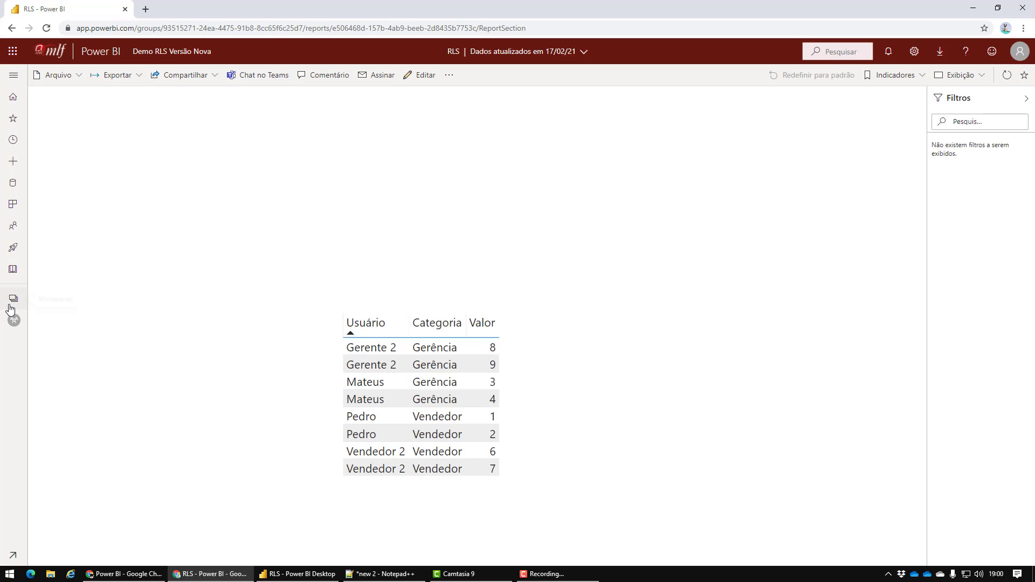
Go to the Demo RLS workspace and review its privacy settings and member roles in the workspace editing options
click(13, 298)
click(95, 166)
click(8, 322)
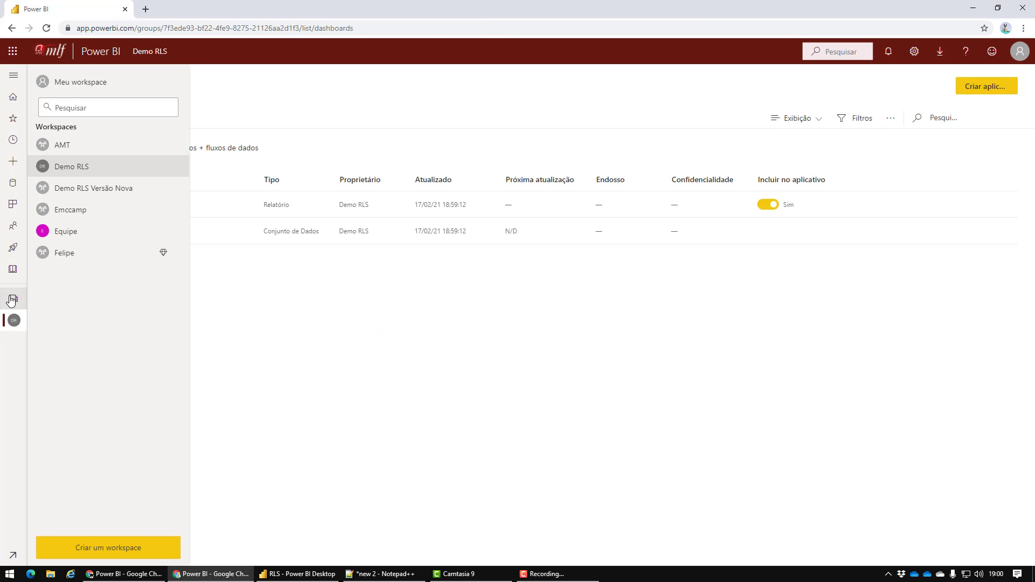
click(178, 165)
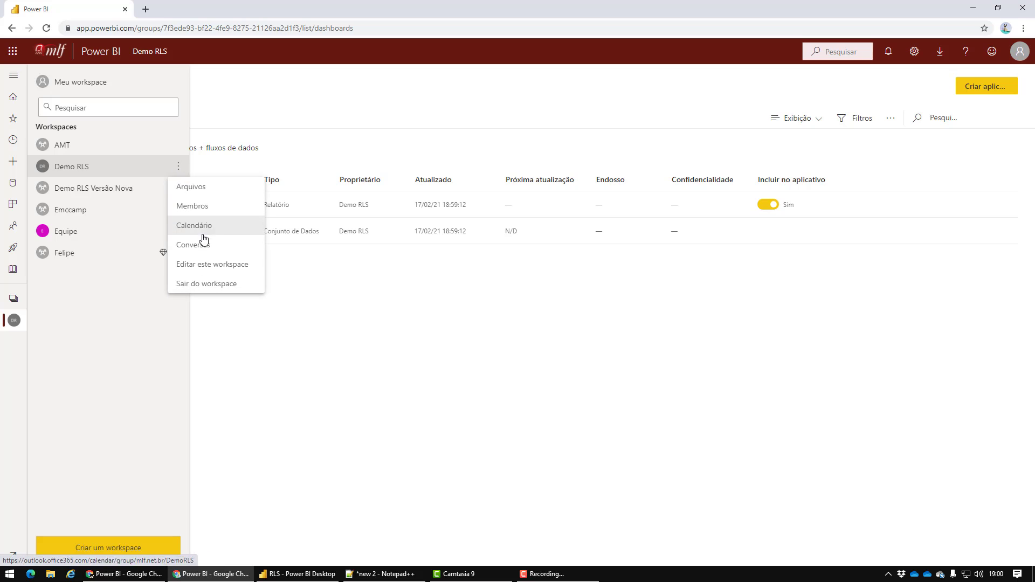
click(210, 264)
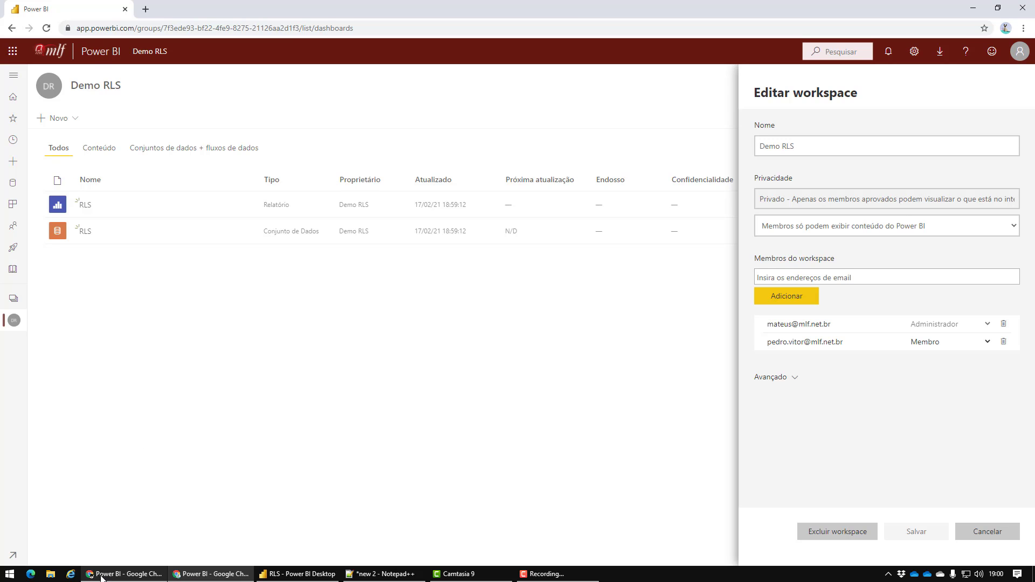
Switch to the incognito browser window with the other account, refresh Power BI, and view the RLS report in Demo RLS
click(120, 555)
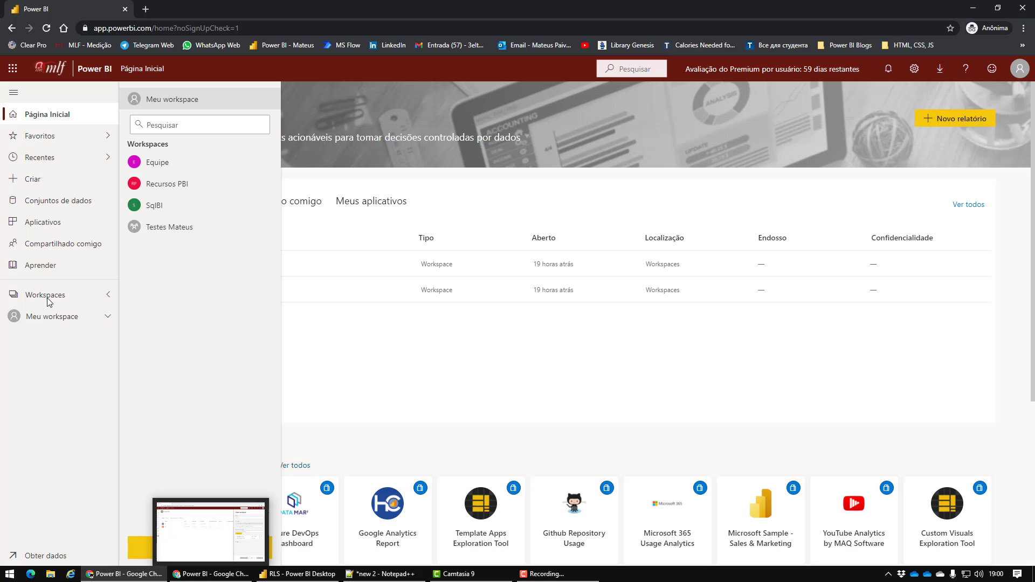
key(F5)
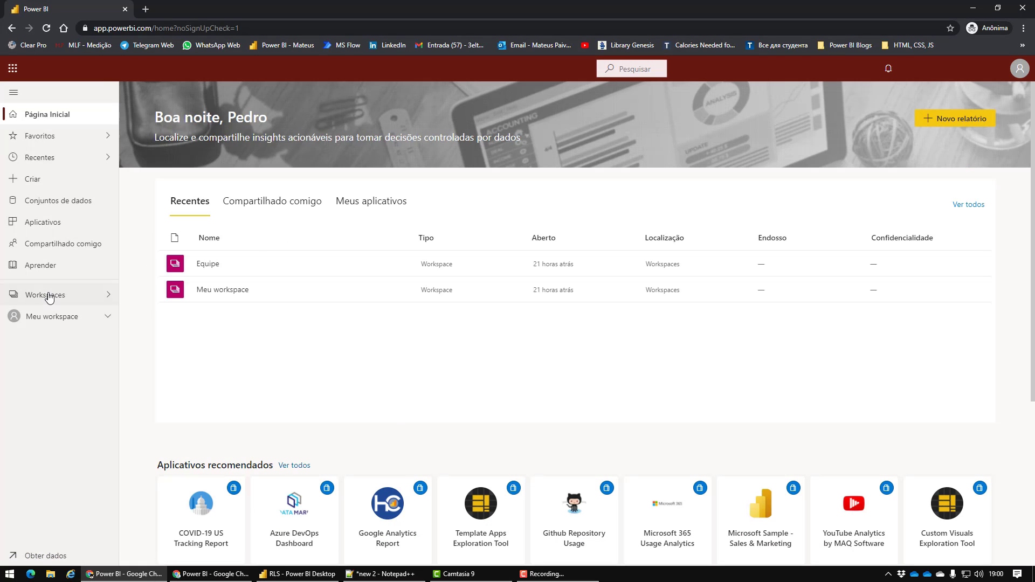
click(49, 296)
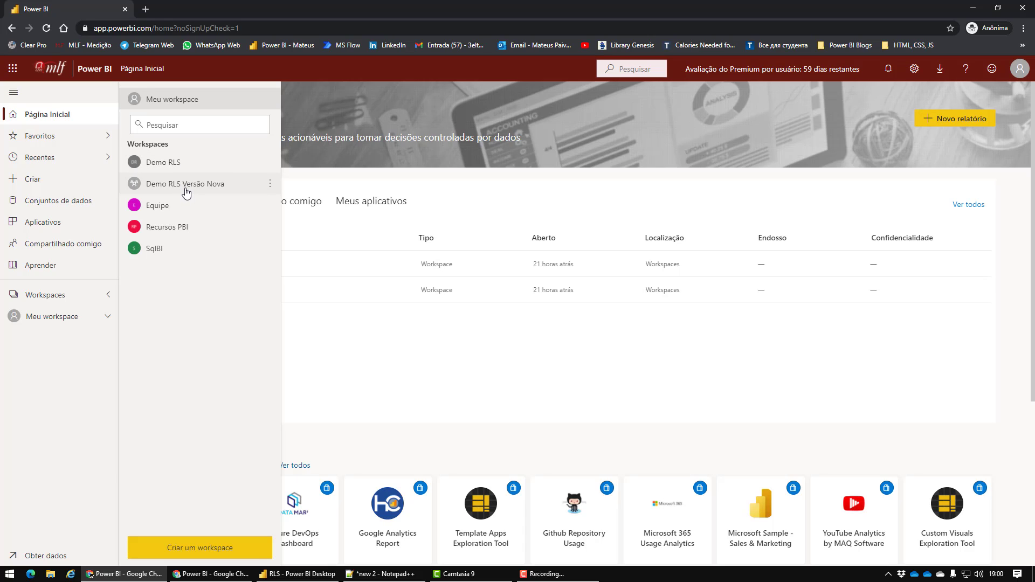
click(177, 167)
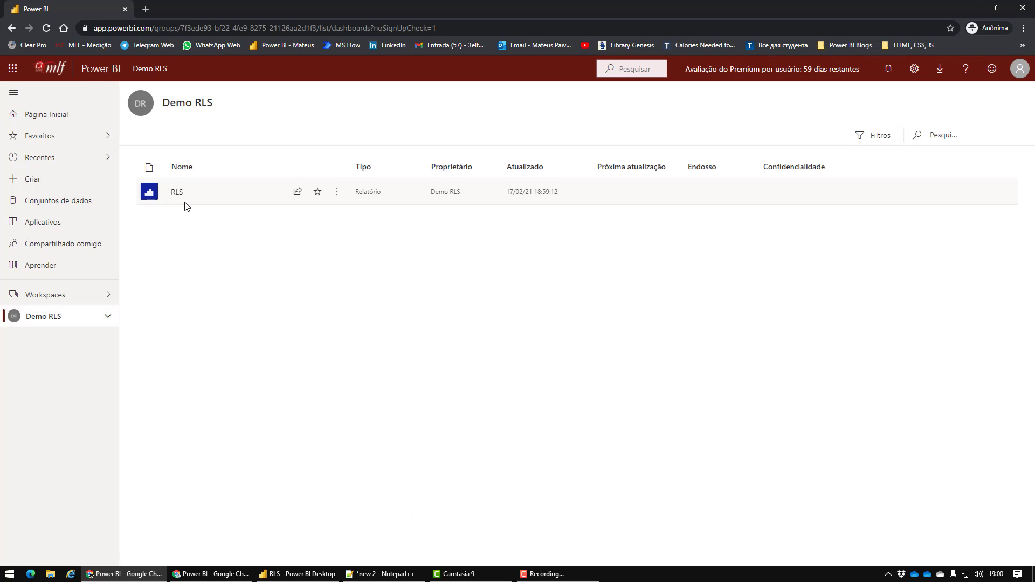
click(178, 192)
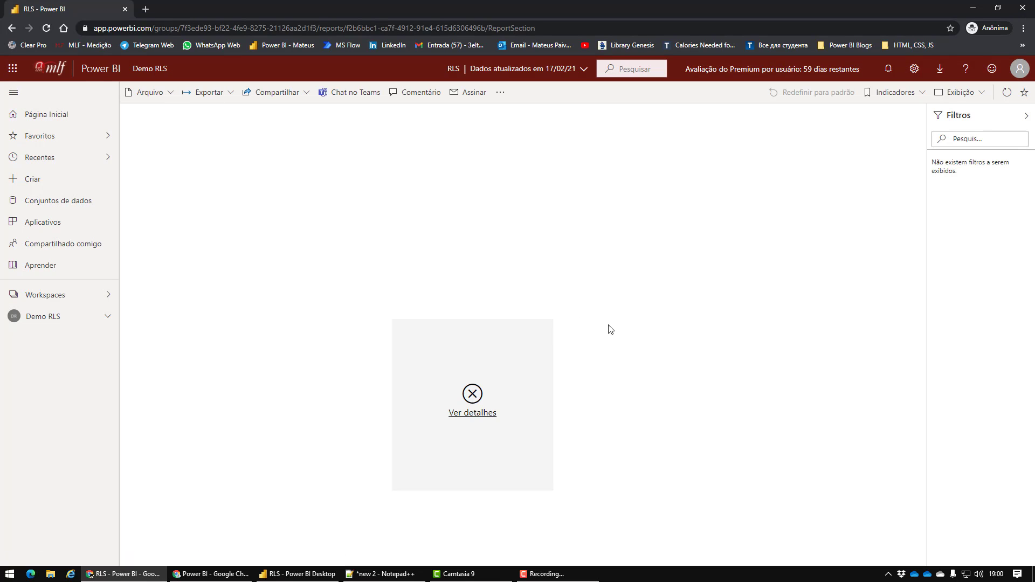
Read the error details of the report's blocked table visual and close them
click(485, 414)
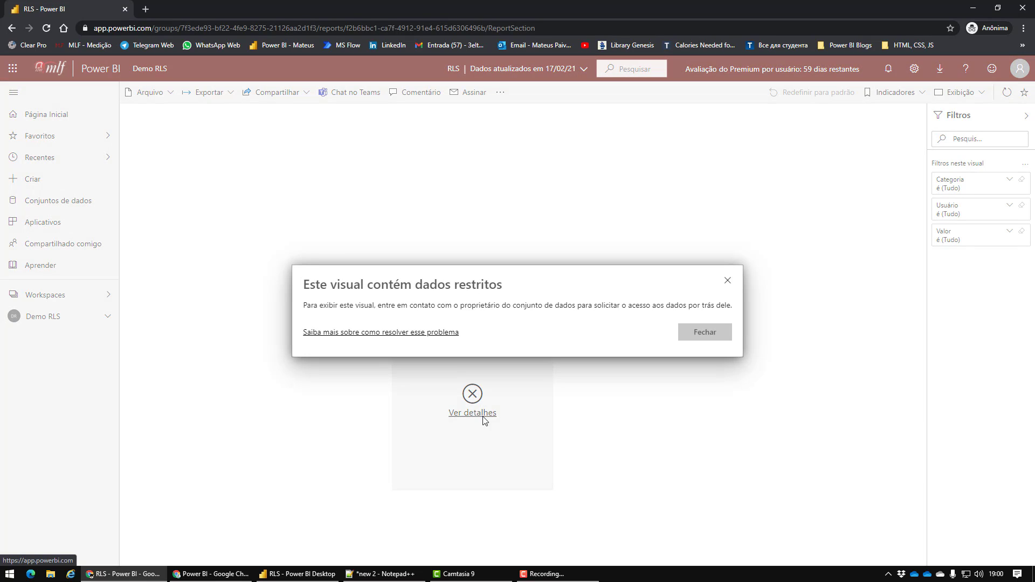
drag(305, 305, 708, 307)
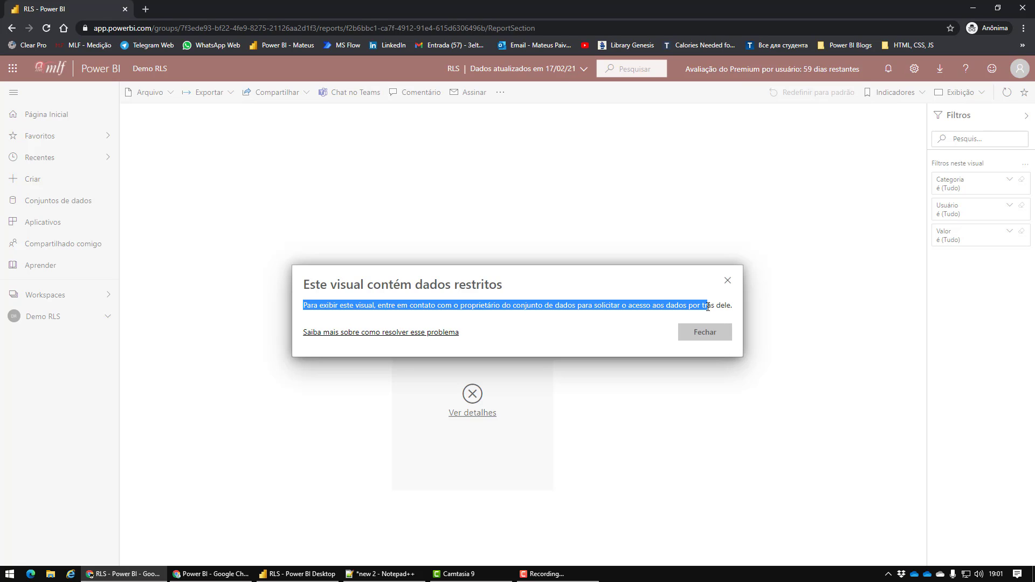
click(728, 282)
Open the Demo RLS Versão Nova workspace with the other account
click(54, 294)
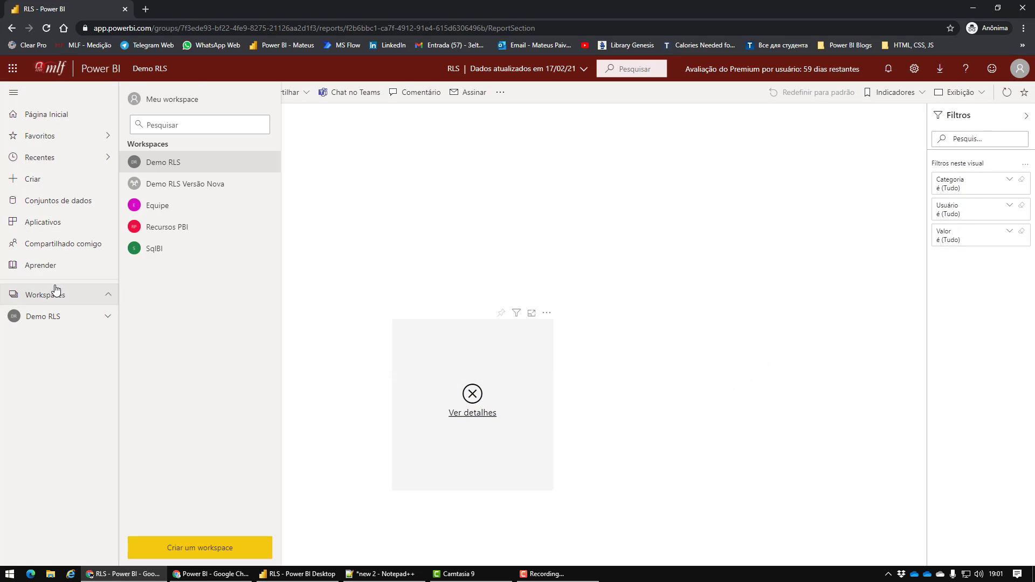
click(194, 185)
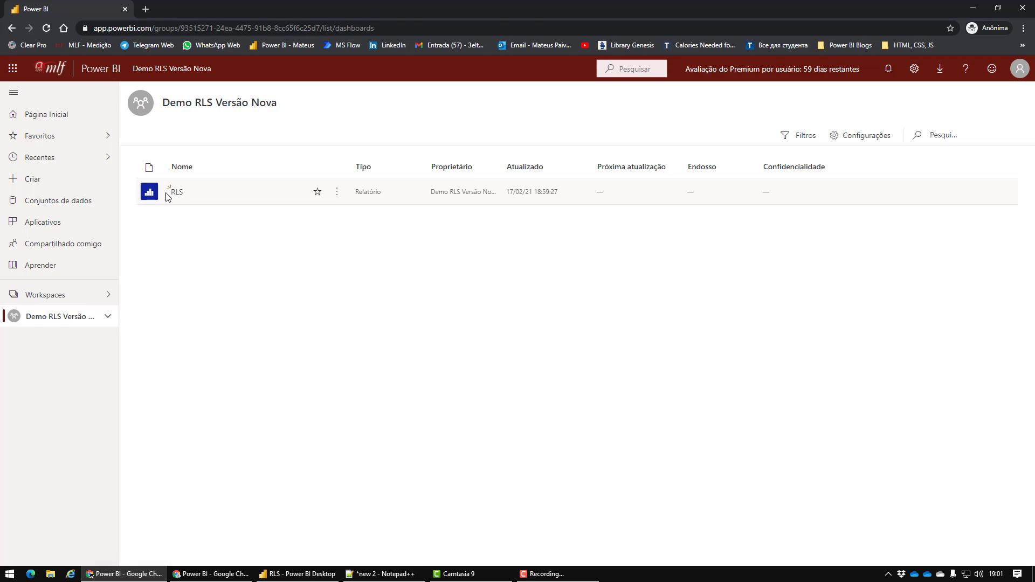
Open the RLS report in the Demo RLS Versão Nova workspace to check what the member can see
click(169, 194)
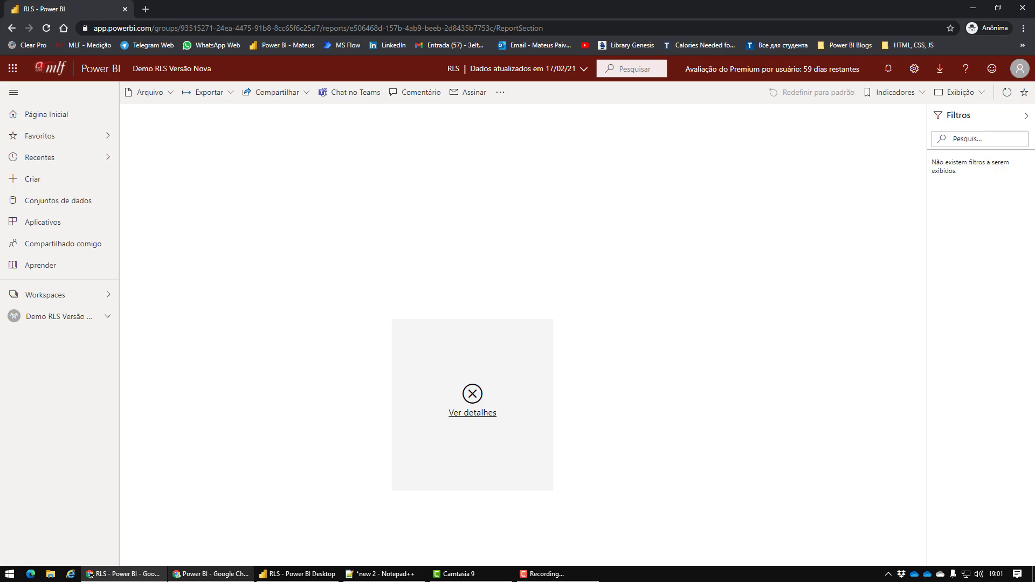
In the administrator's browser session, open the row-level security settings of the RLS dataset in the Demo RLS workspace
click(197, 577)
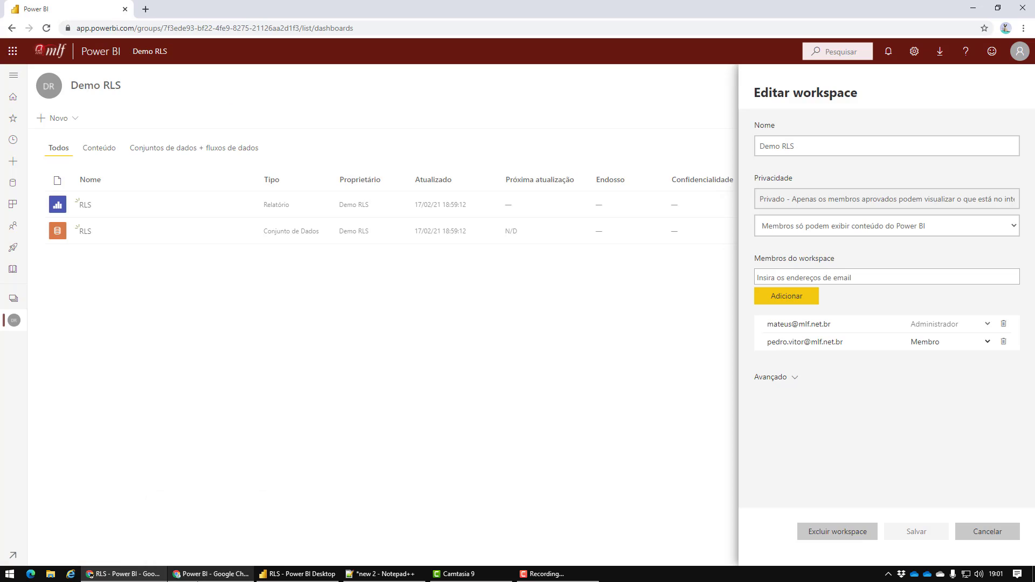
click(280, 437)
click(13, 298)
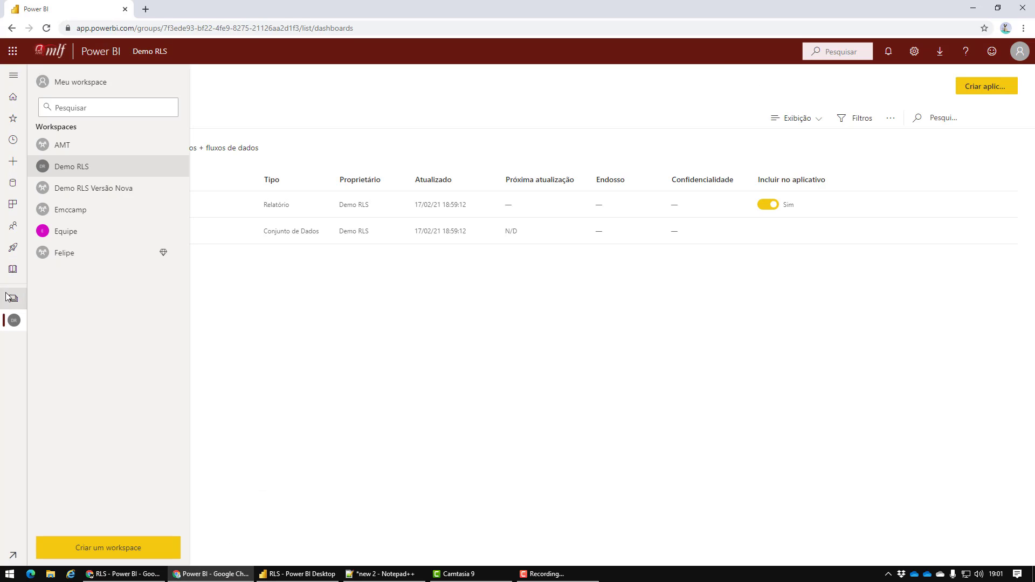
click(82, 168)
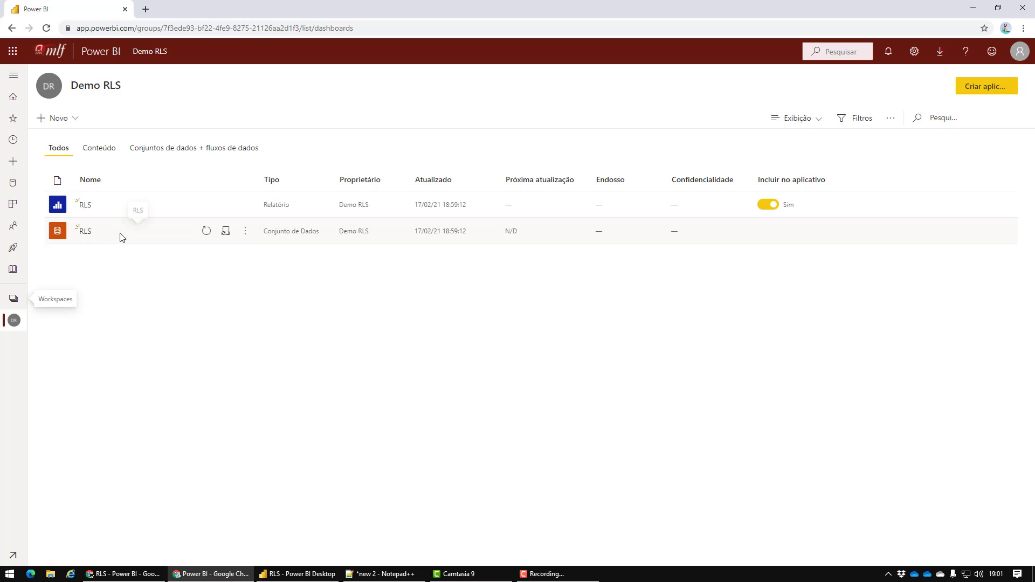
click(245, 231)
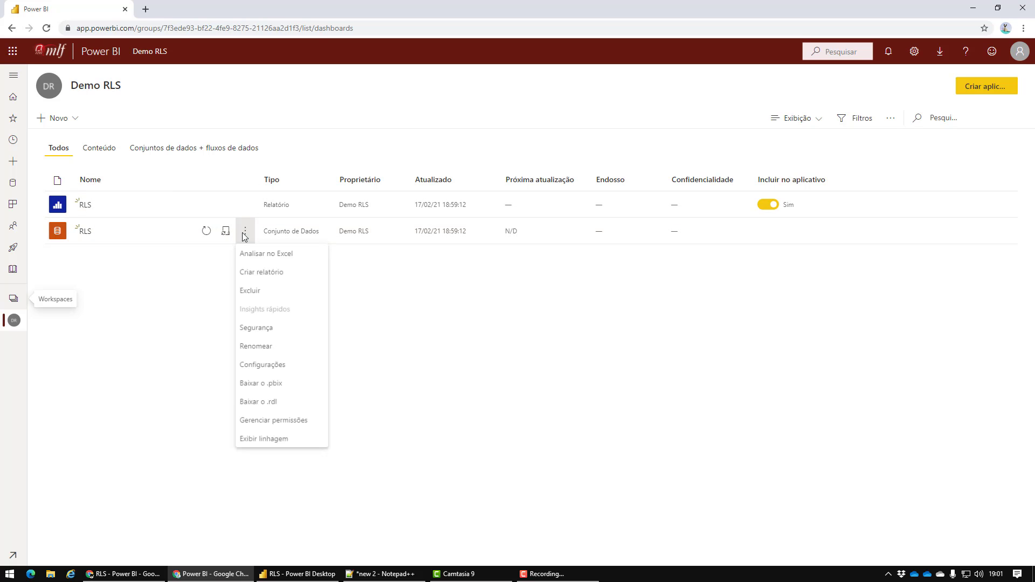
click(266, 336)
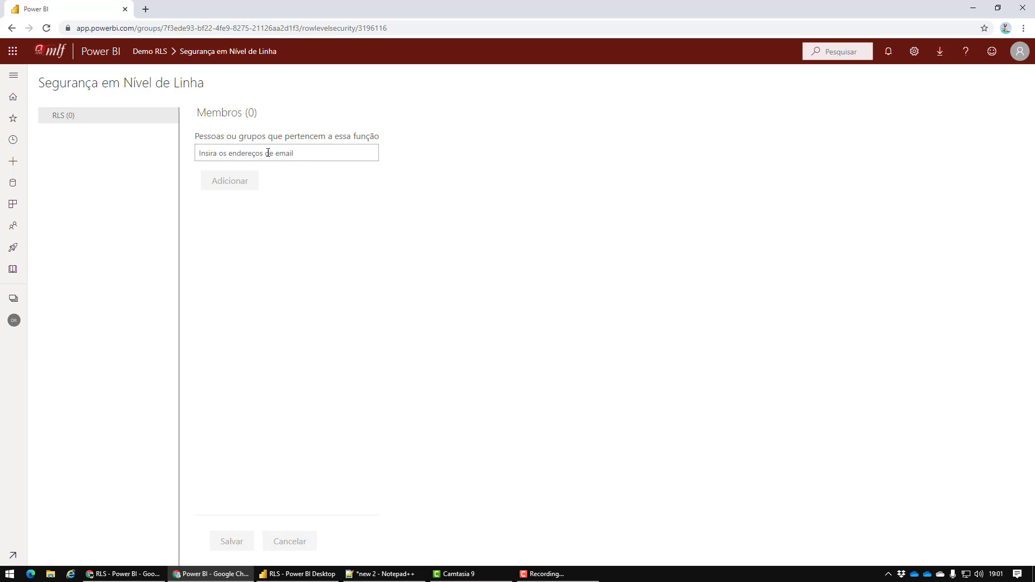
Add the test member's account to the RLS role of the Demo RLS dataset and save the role
click(228, 151)
text(pedro)
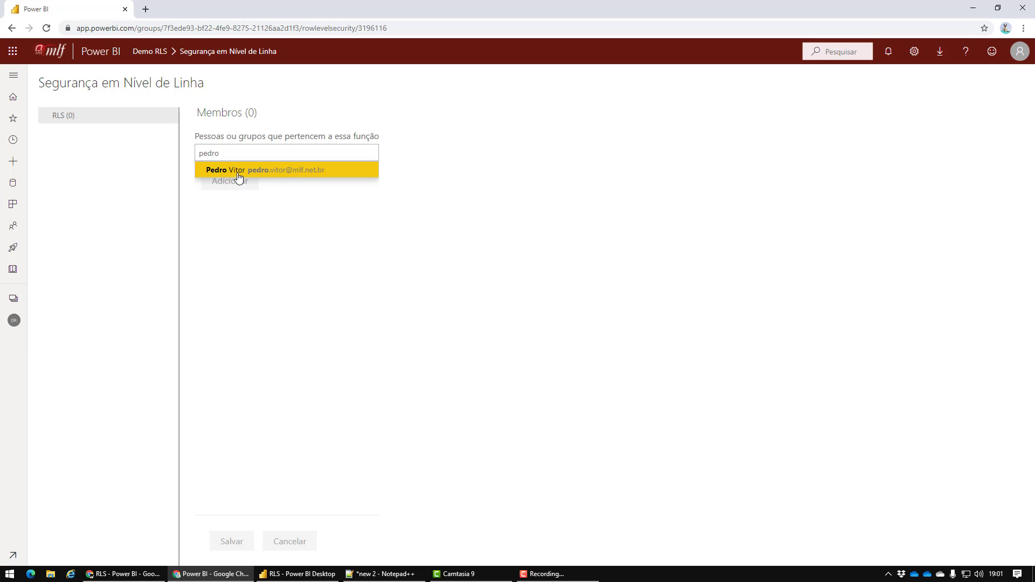
click(238, 173)
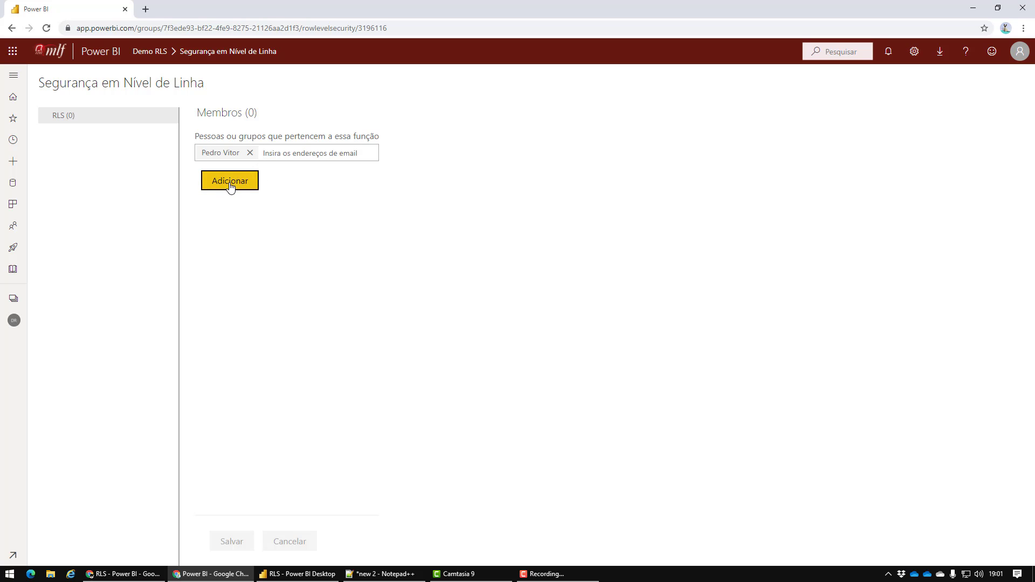
click(230, 187)
click(244, 547)
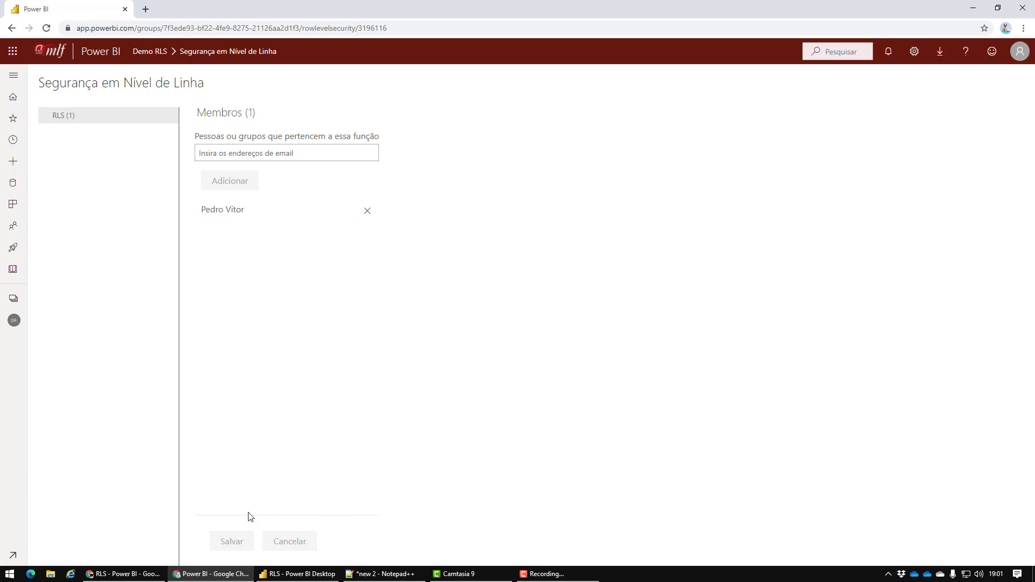
Open the row-level security settings of the RLS dataset in the Demo RLS Versão Nova workspace
click(14, 299)
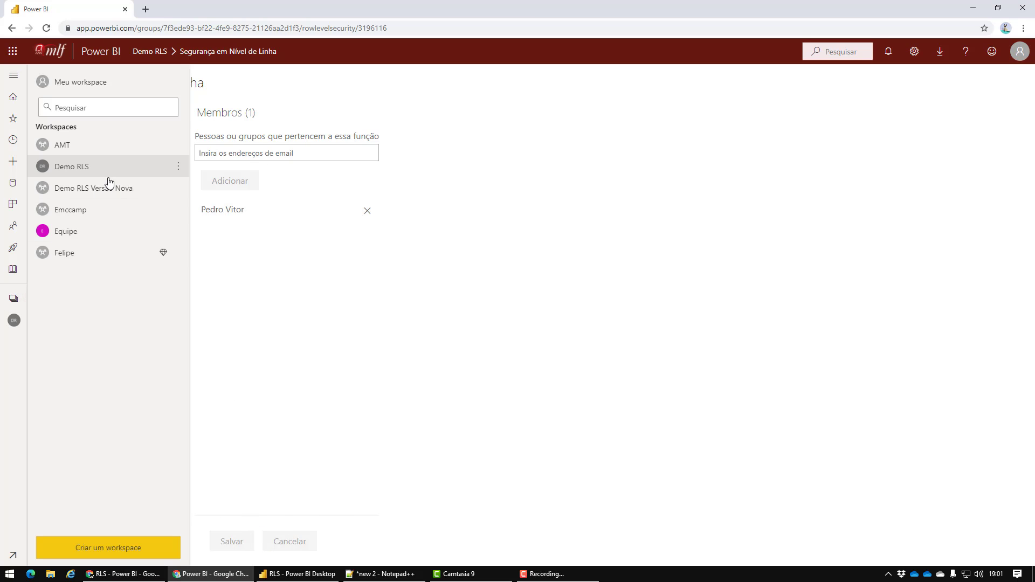
click(106, 188)
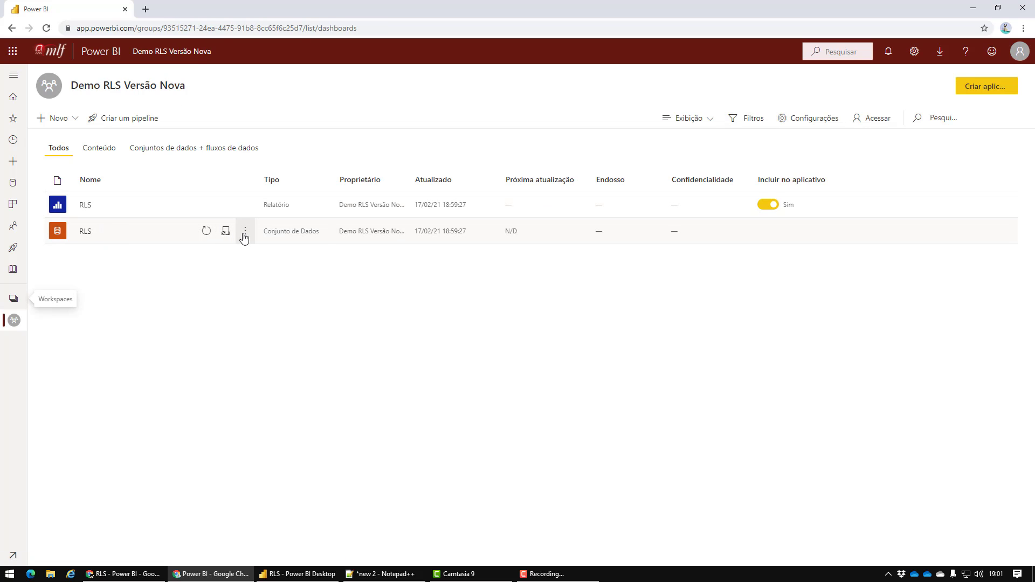
click(245, 231)
click(270, 335)
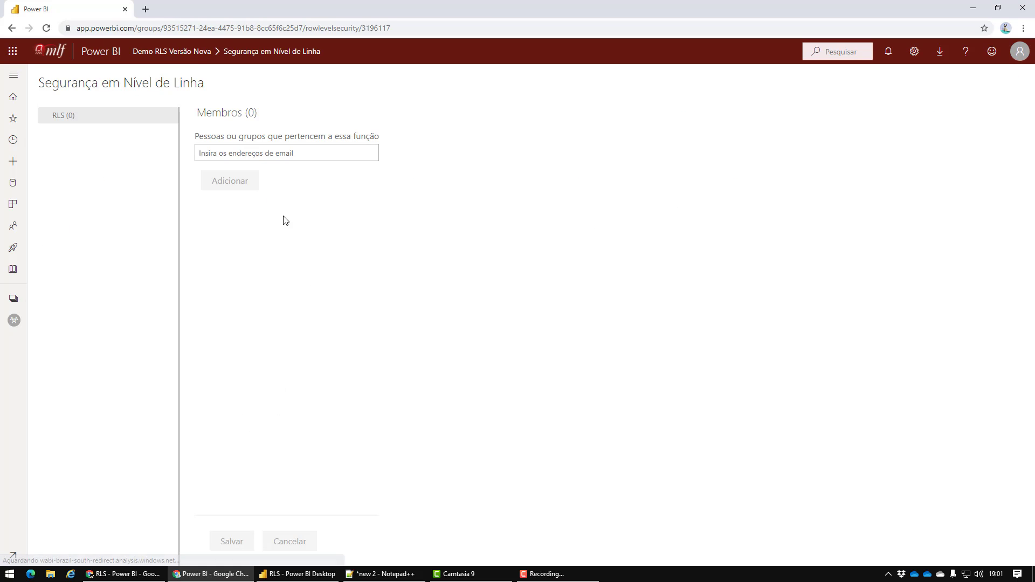
Add the same test member to the RLS role of the Demo RLS Versão Nova dataset and save the role
click(234, 155)
text(pedro)
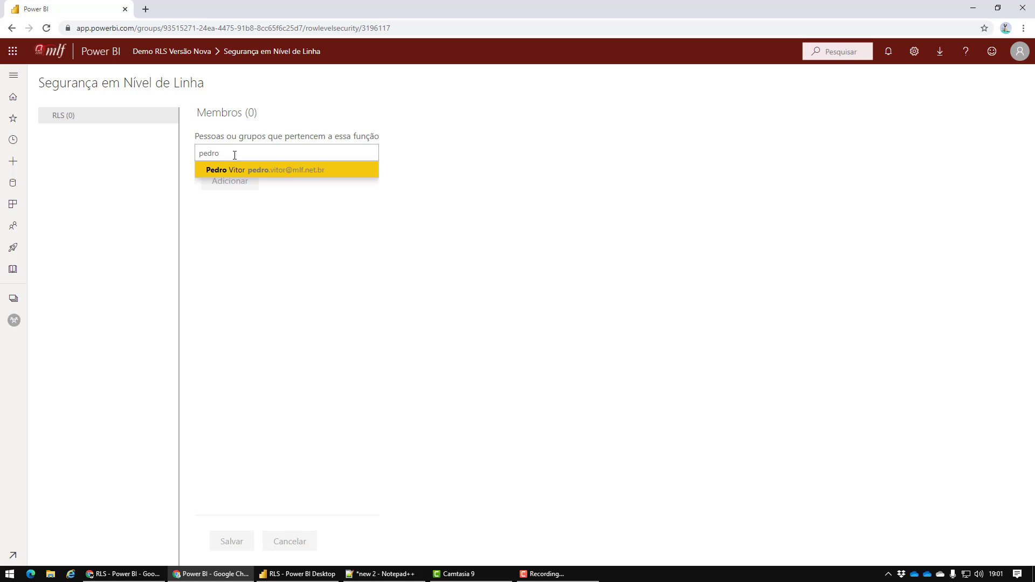
click(229, 170)
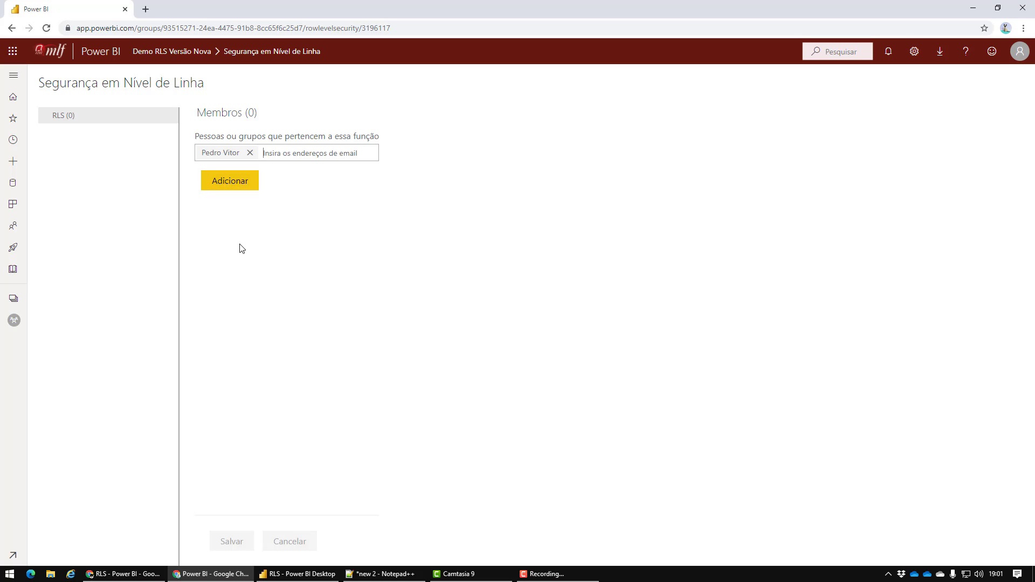
click(231, 183)
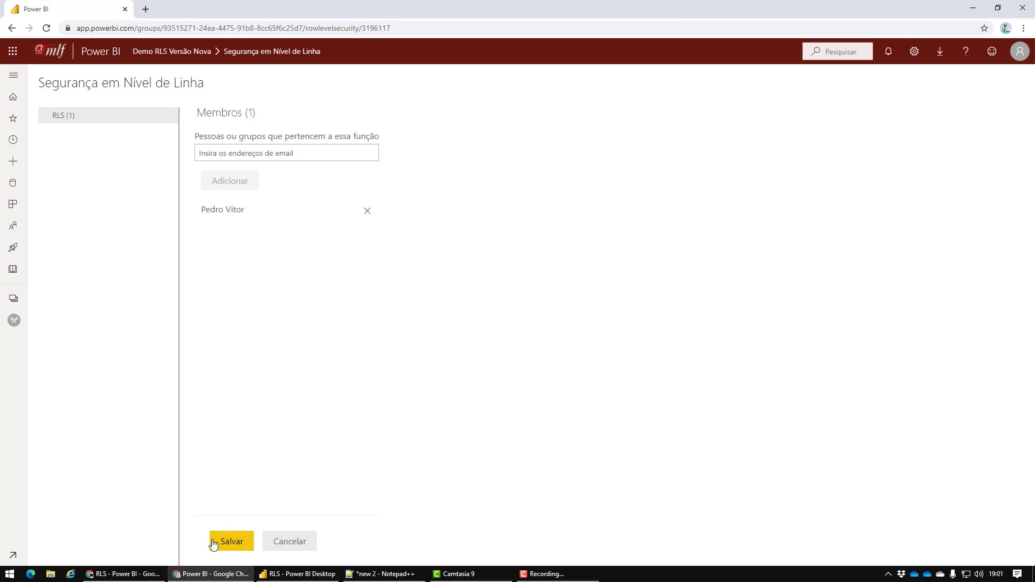
click(225, 544)
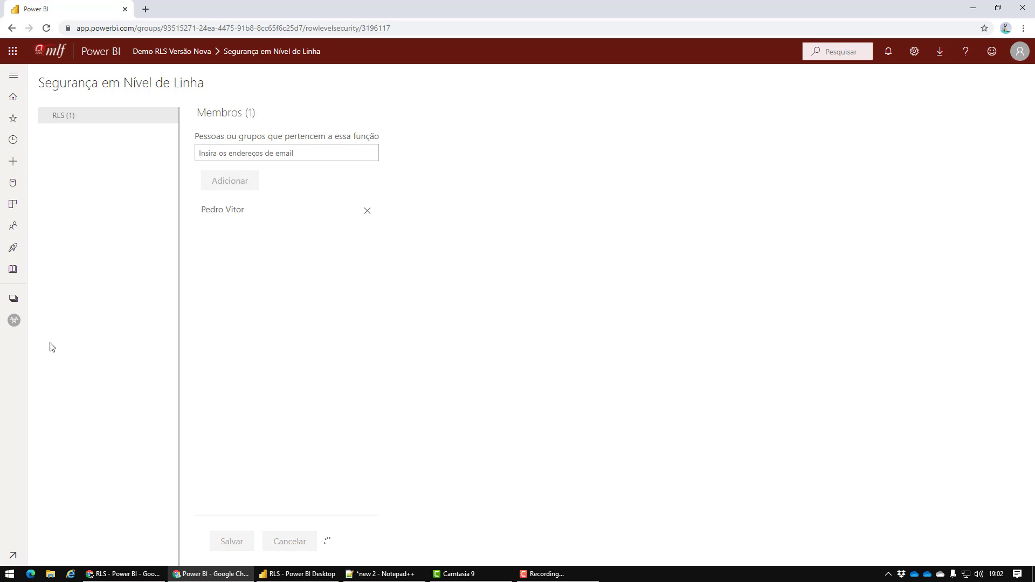
Reload the Demo RLS Versão Nova report in the member's incognito session to check which rows are shown
click(13, 298)
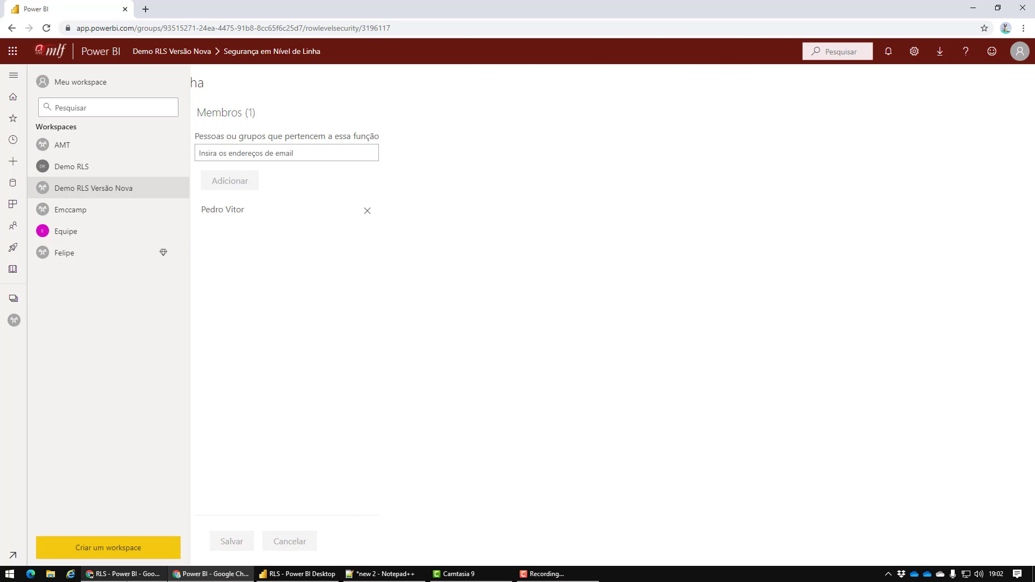
click(107, 574)
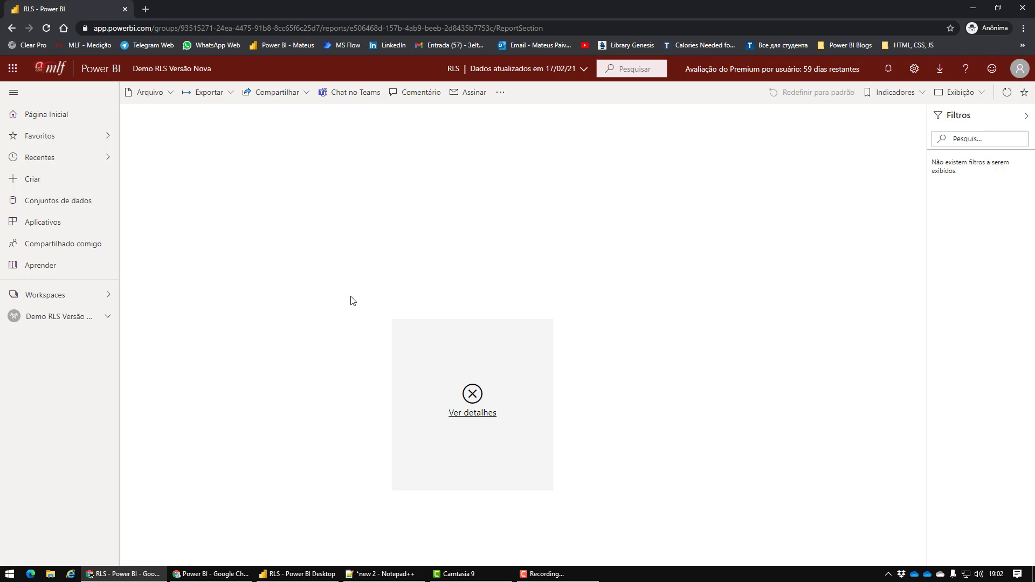
key(F5)
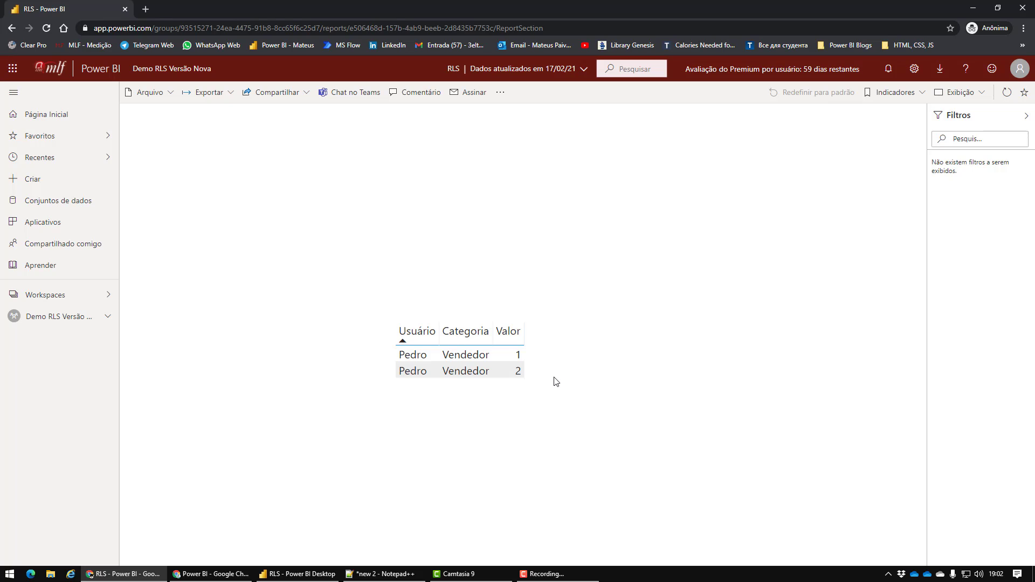
Open the RLS report from the Demo RLS workspace as the member to check its row filtering
click(75, 294)
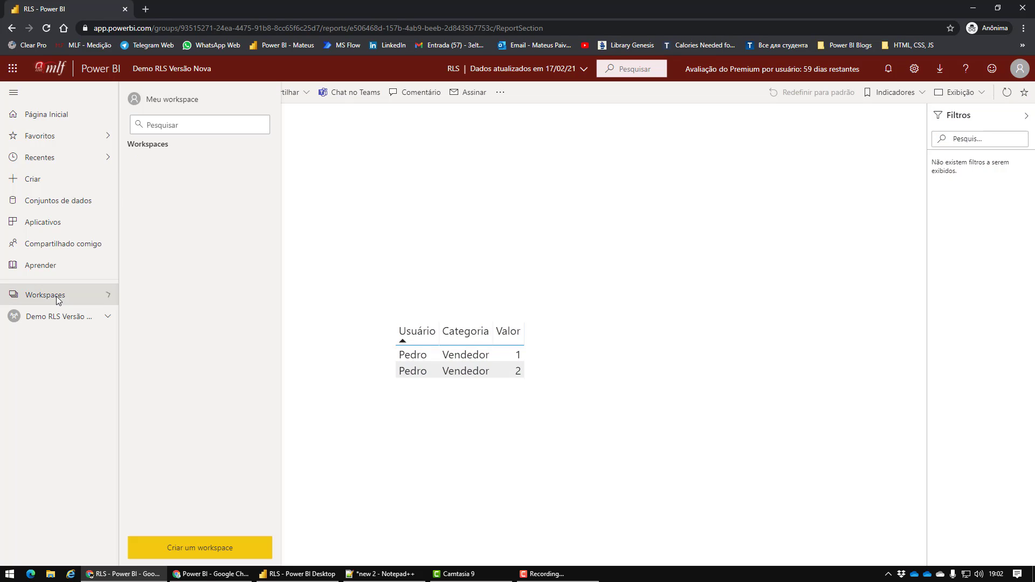
click(173, 163)
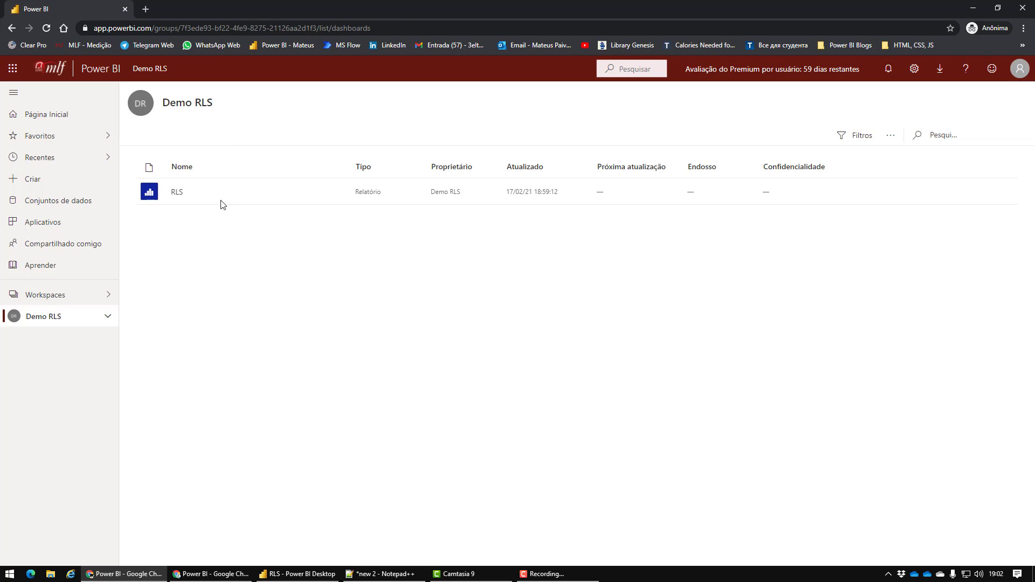
click(178, 193)
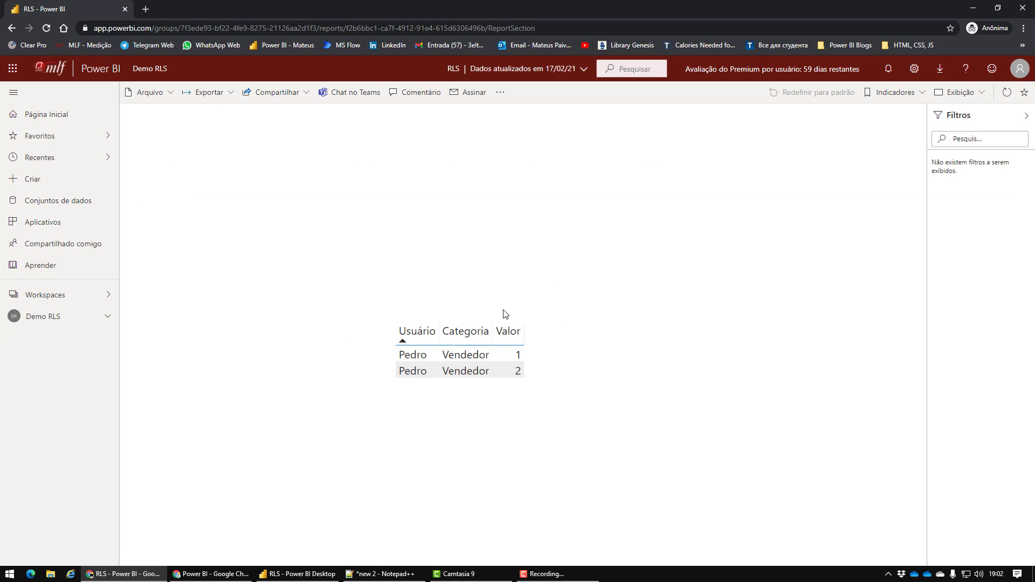
Switch to Power BI Desktop and dismiss the publishing dialog
click(316, 575)
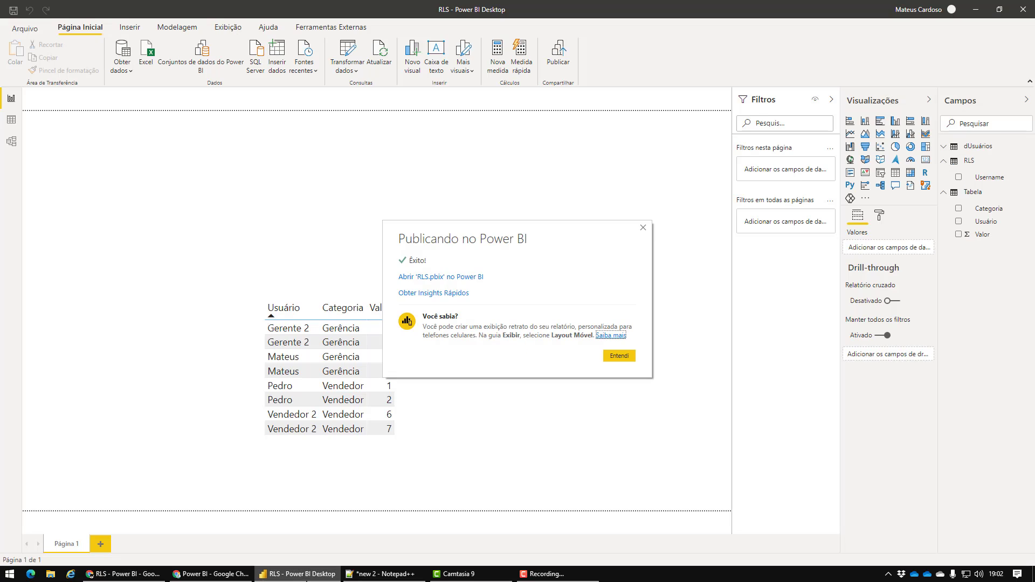
click(616, 353)
In the administrator's browser session, edit the Demo RLS workspace so members can edit Power BI content, and save the setting
click(210, 573)
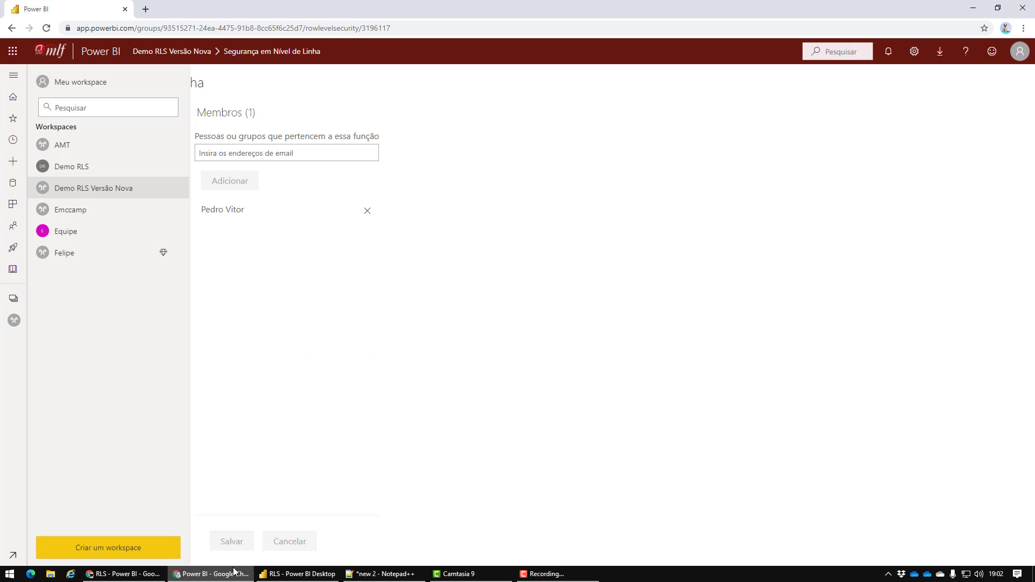
click(13, 298)
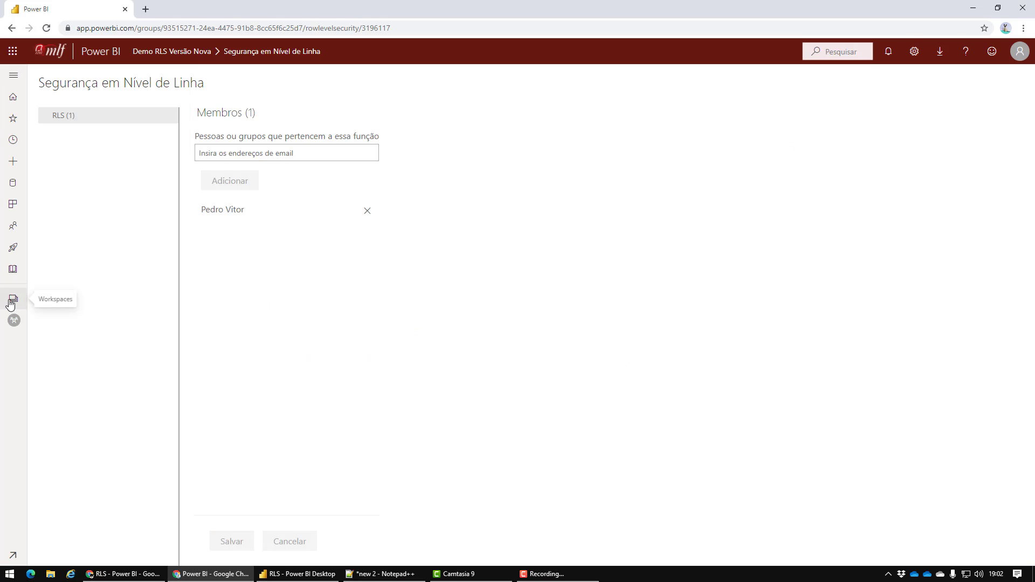
click(13, 298)
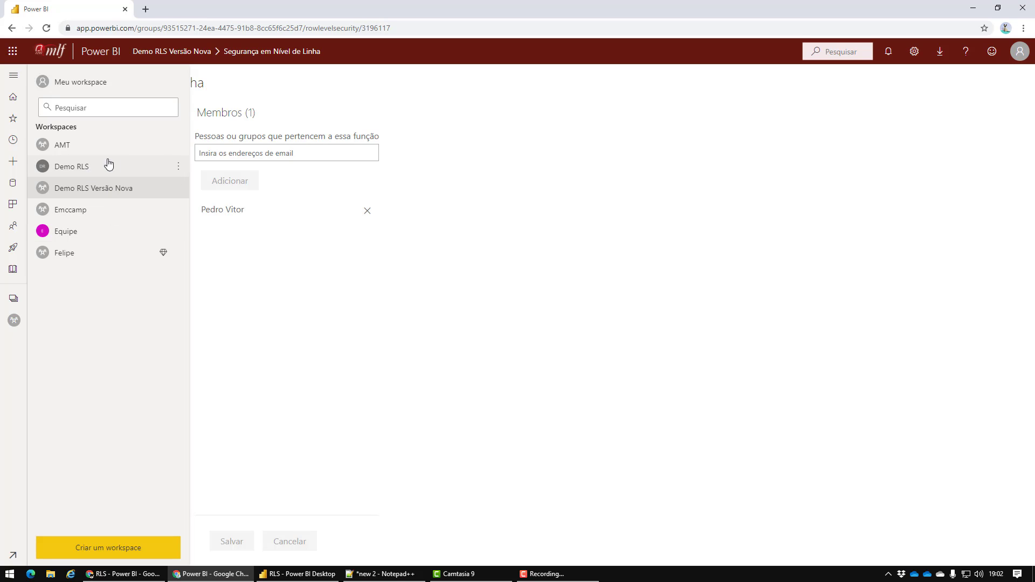
click(89, 170)
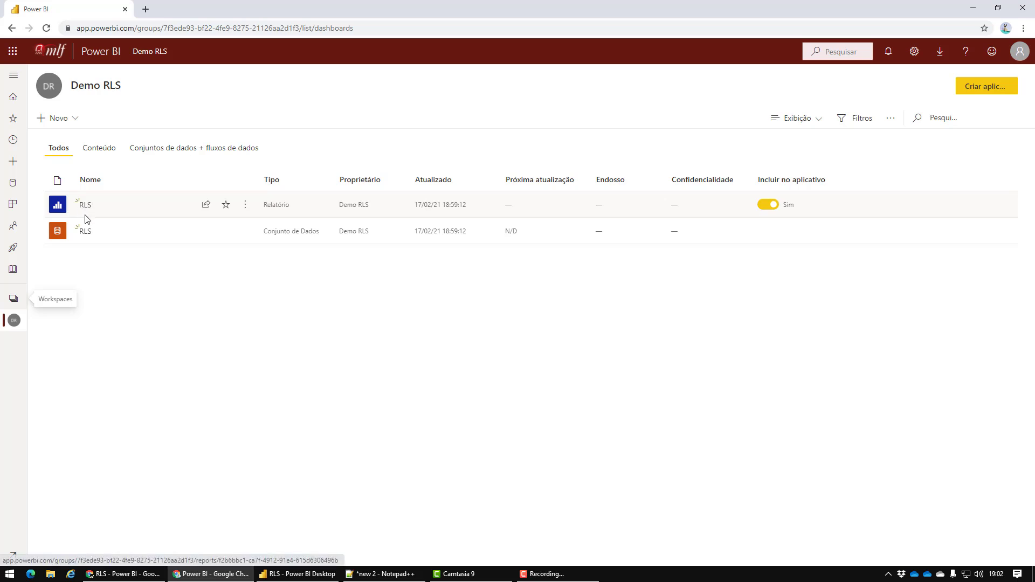
click(16, 295)
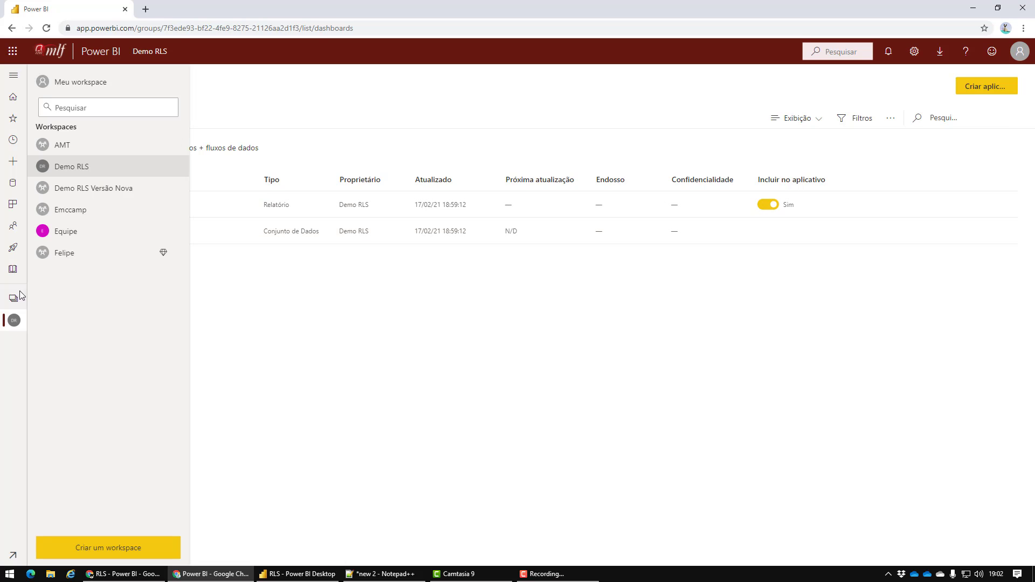
click(179, 166)
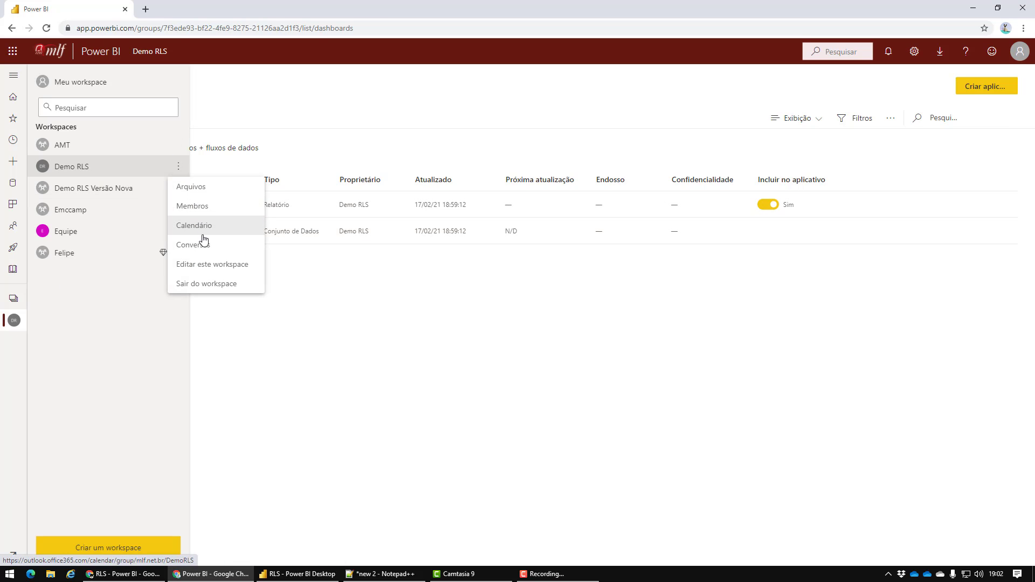
click(208, 264)
click(835, 233)
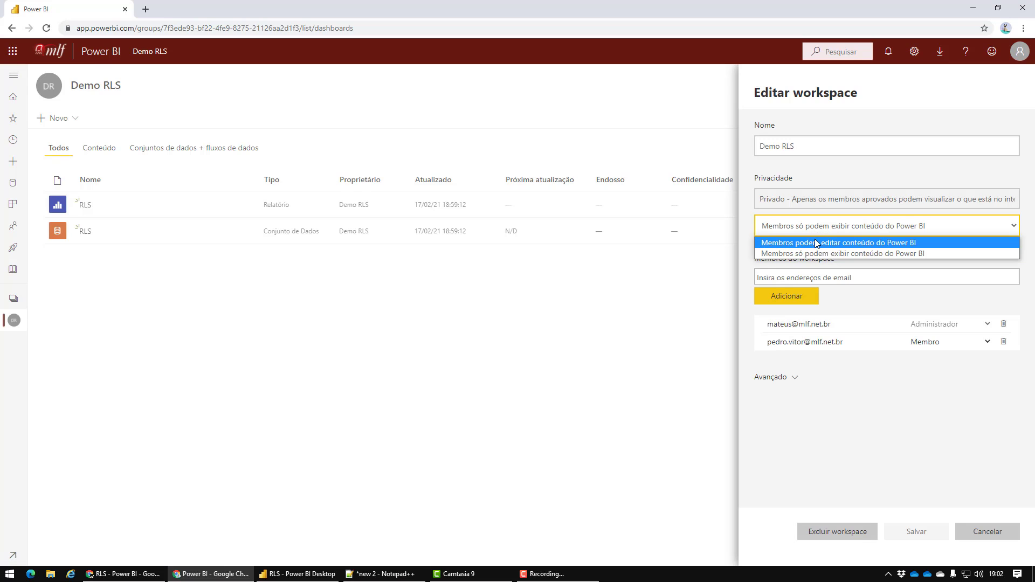
click(835, 243)
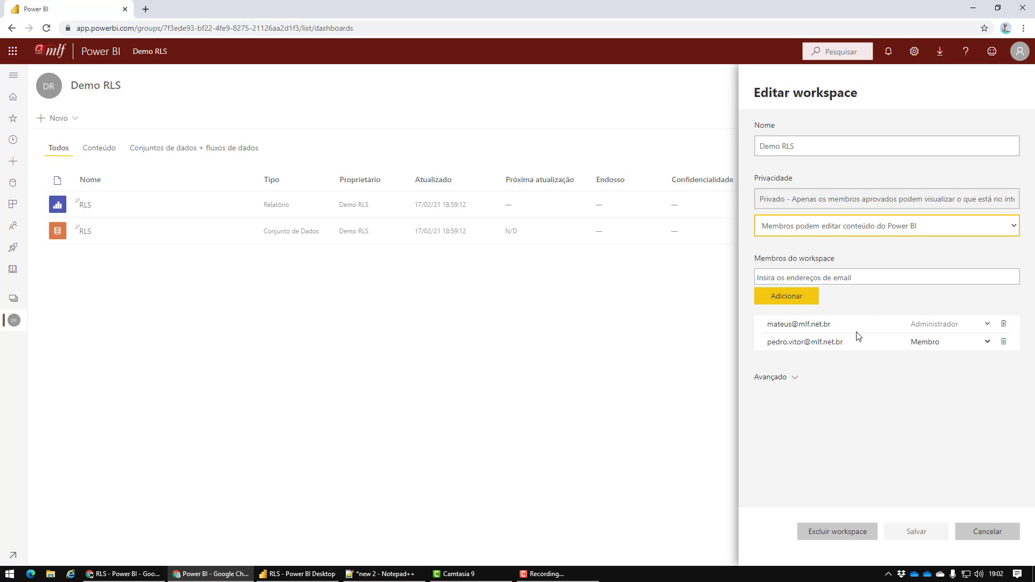
click(886, 415)
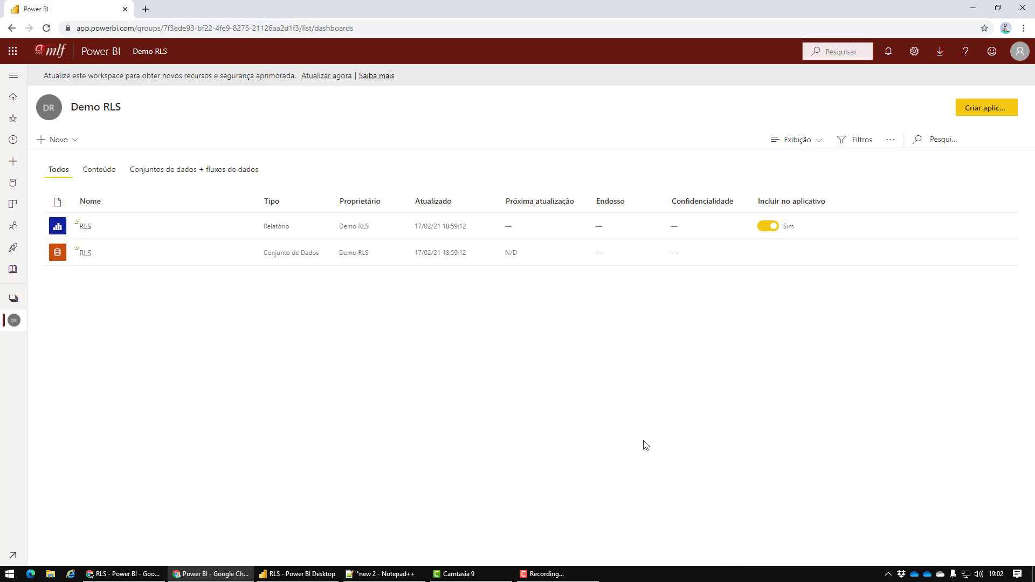
Reload the Demo RLS report in the member's incognito session to test row-level security with the edit permission
click(122, 573)
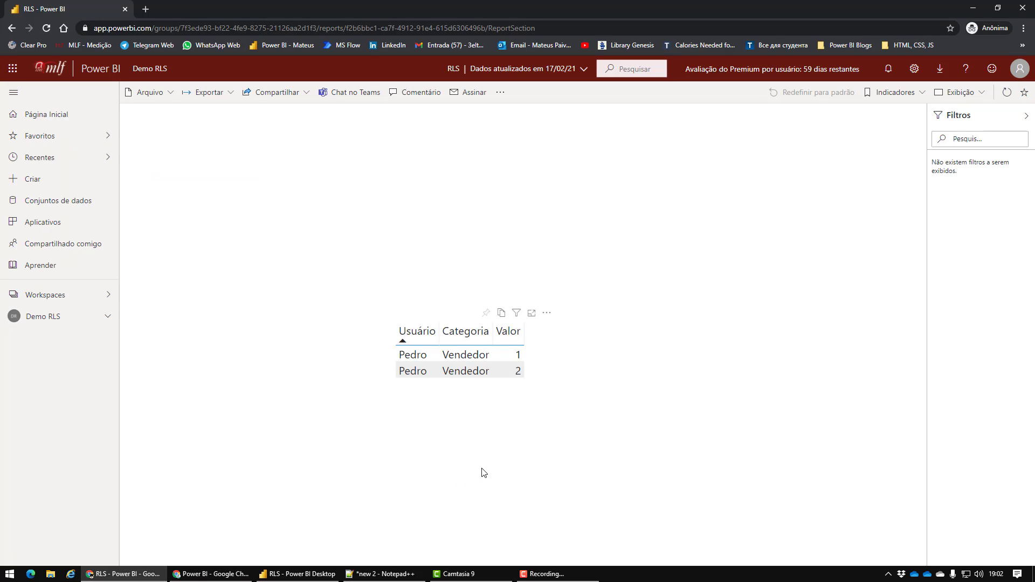
click(29, 301)
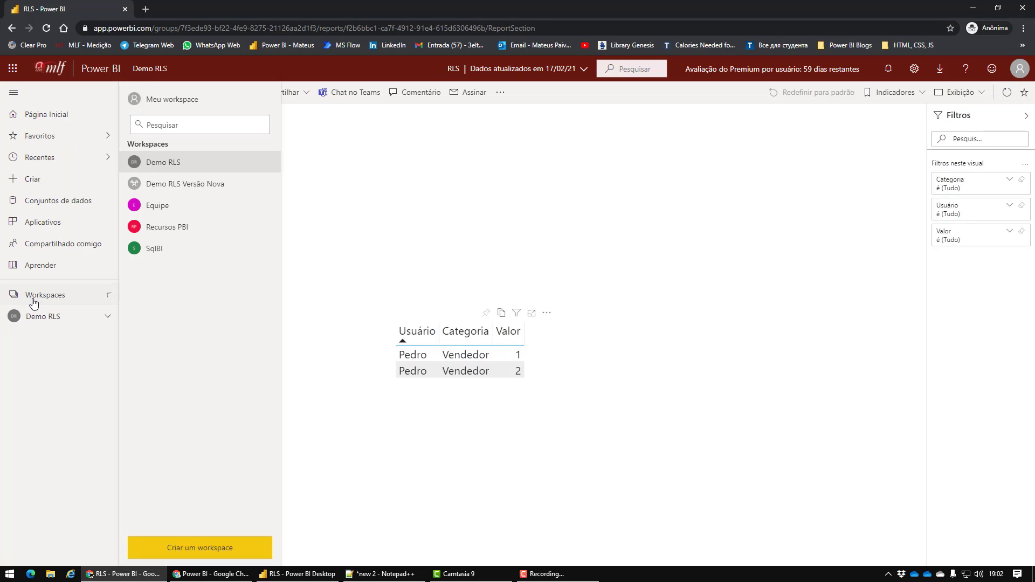
click(631, 411)
key(F5)
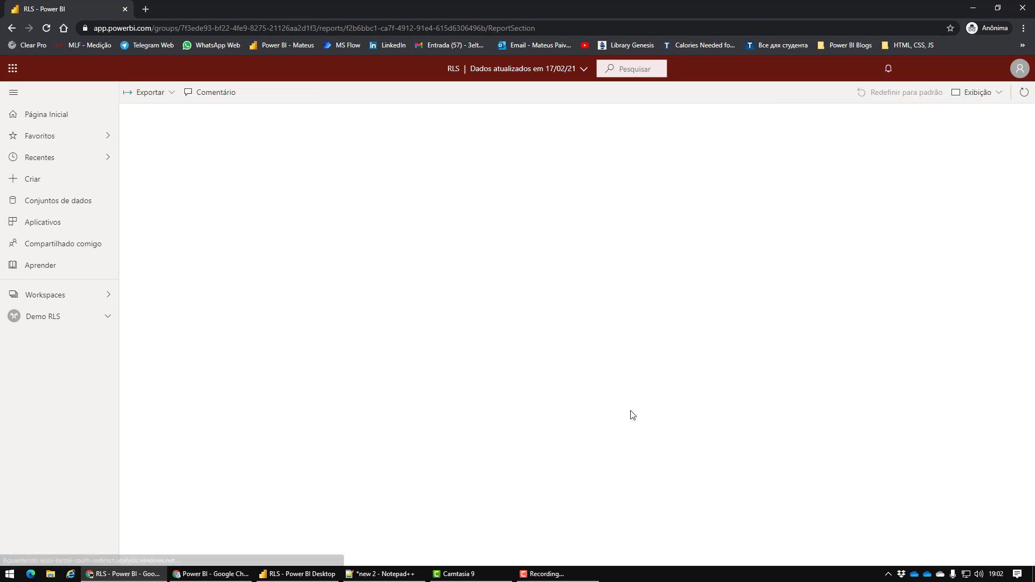
Refresh the member's Demo RLS report once more and compare its rows with the report in Power BI Desktop
key(F5)
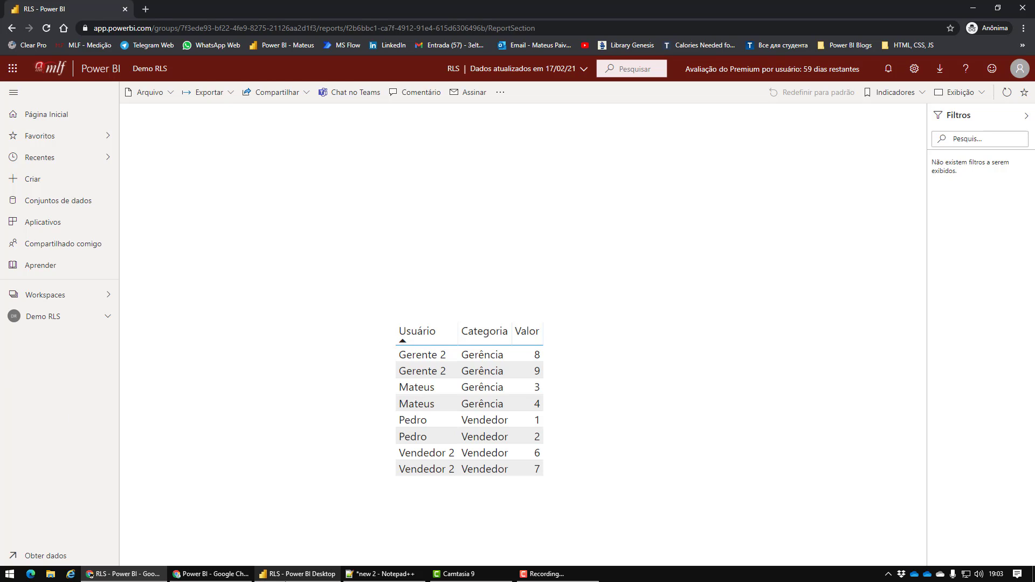
click(259, 571)
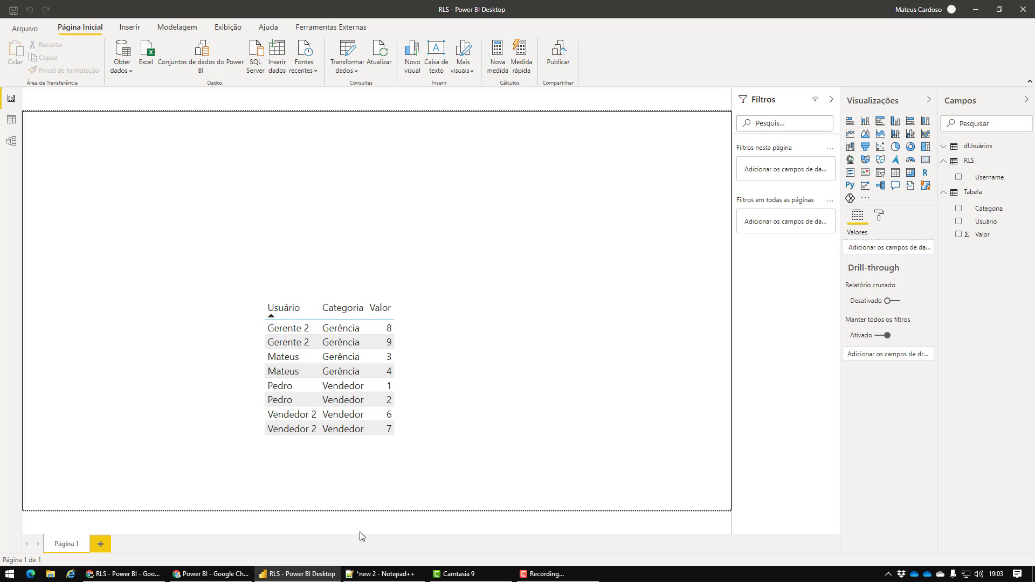
In the administrator's browser session, remove the member from the RLS role of the Demo RLS Versão Nova dataset and save
click(193, 578)
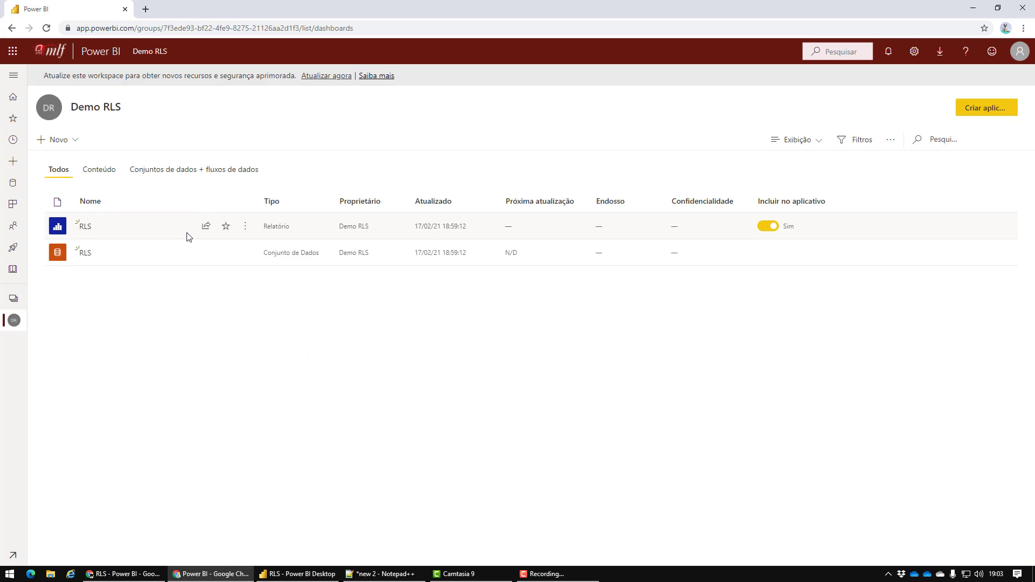
click(16, 300)
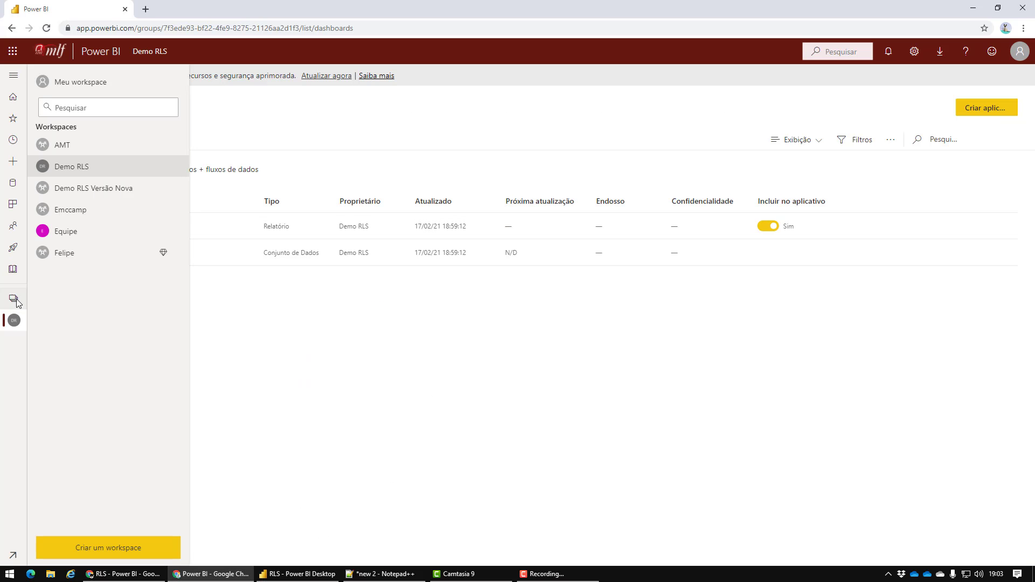
click(92, 195)
click(245, 231)
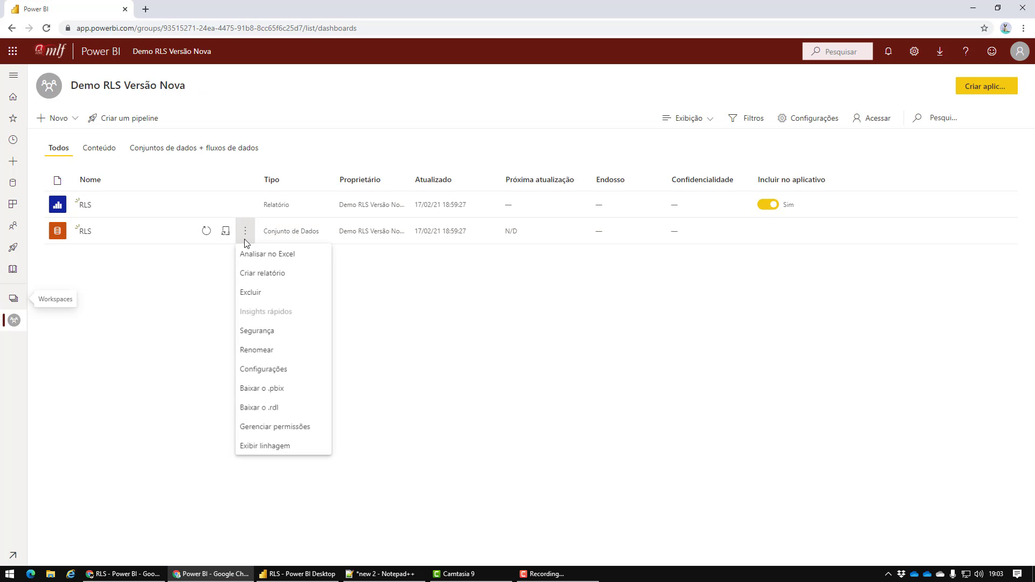
click(271, 338)
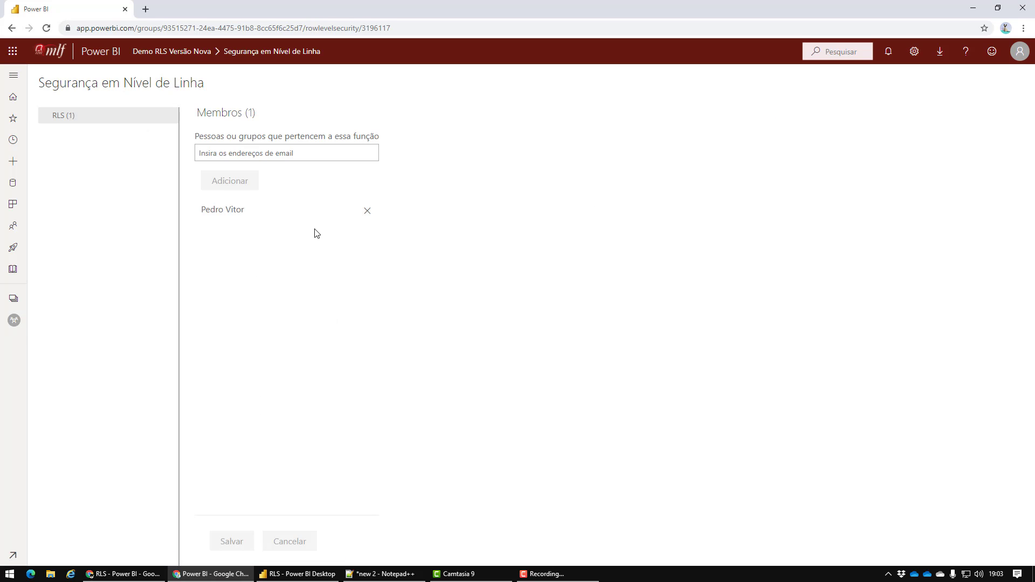
click(367, 210)
click(231, 541)
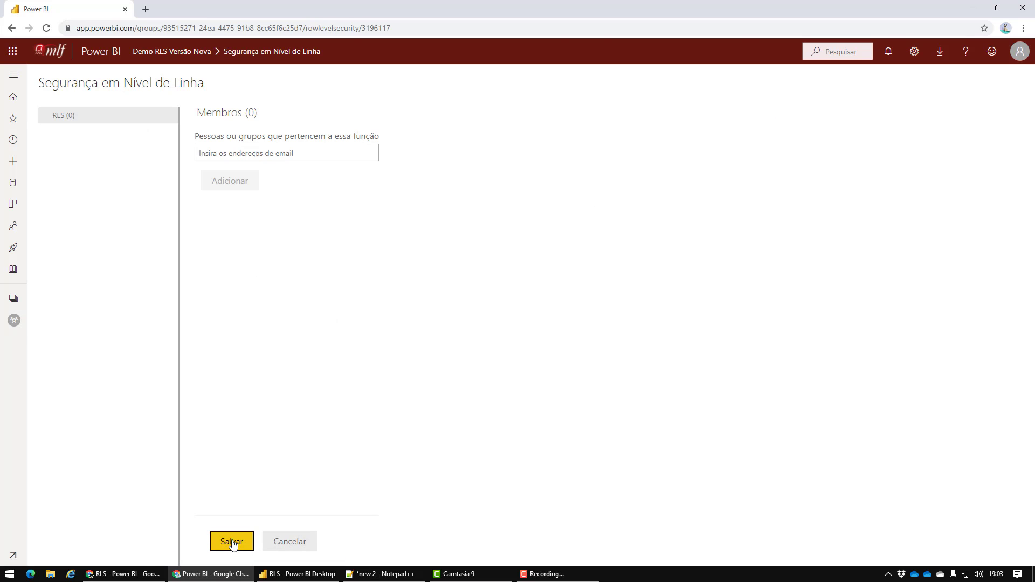
In the member's incognito session, open the RLS report from Demo RLS Versão Nova, view the visual's error details and close them
key(alt+Tab)
click(40, 293)
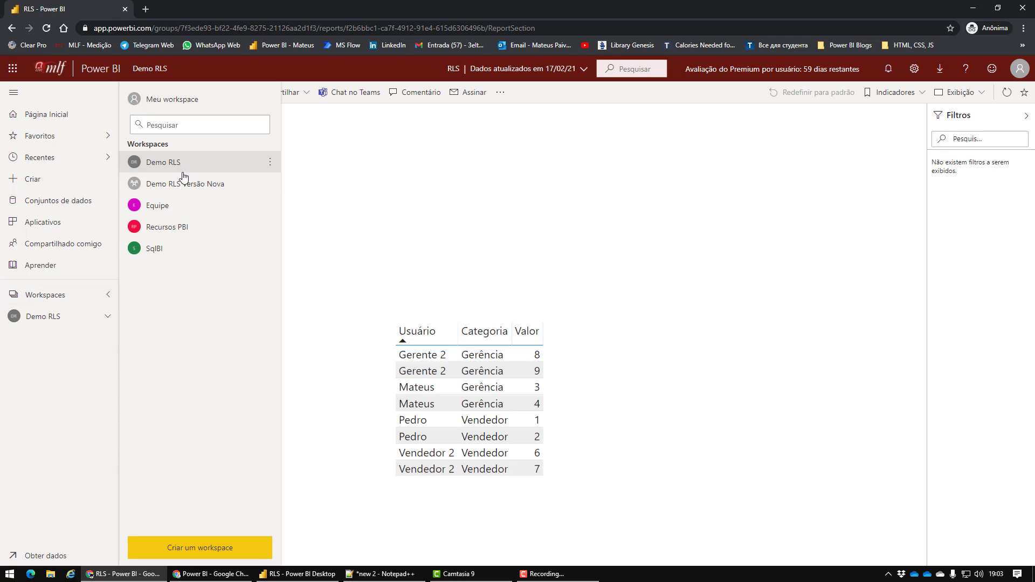
click(183, 186)
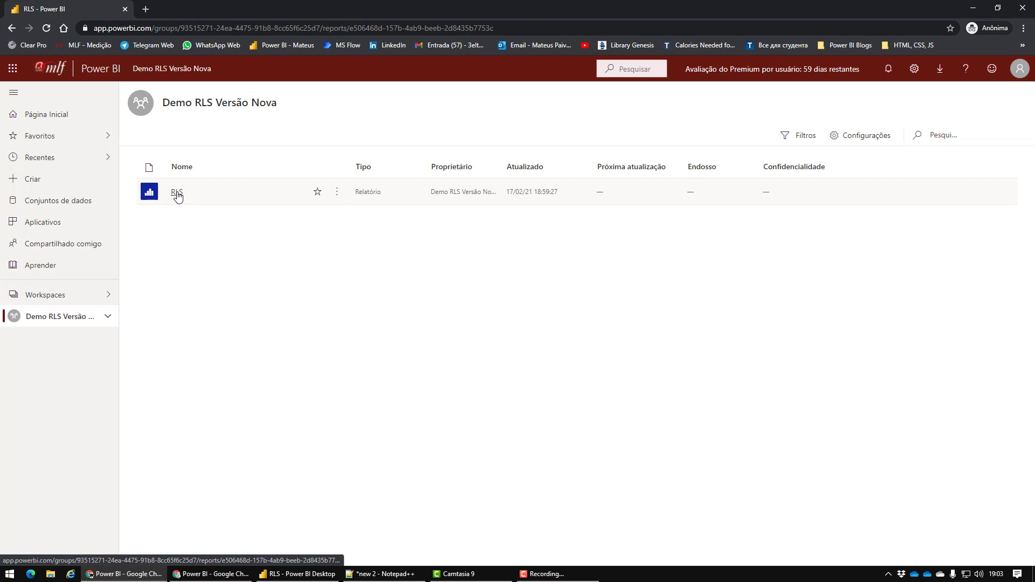
click(173, 191)
click(482, 413)
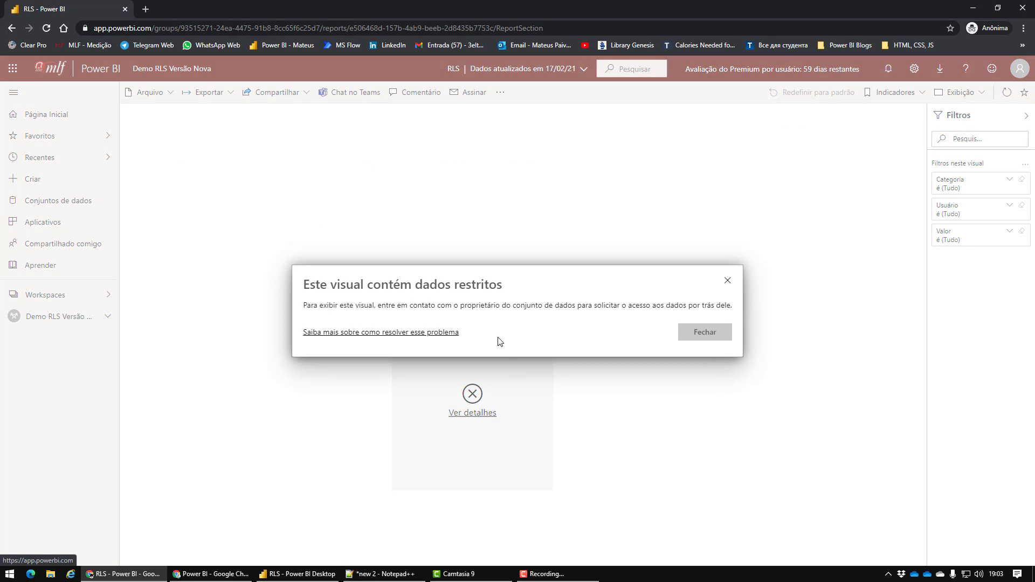
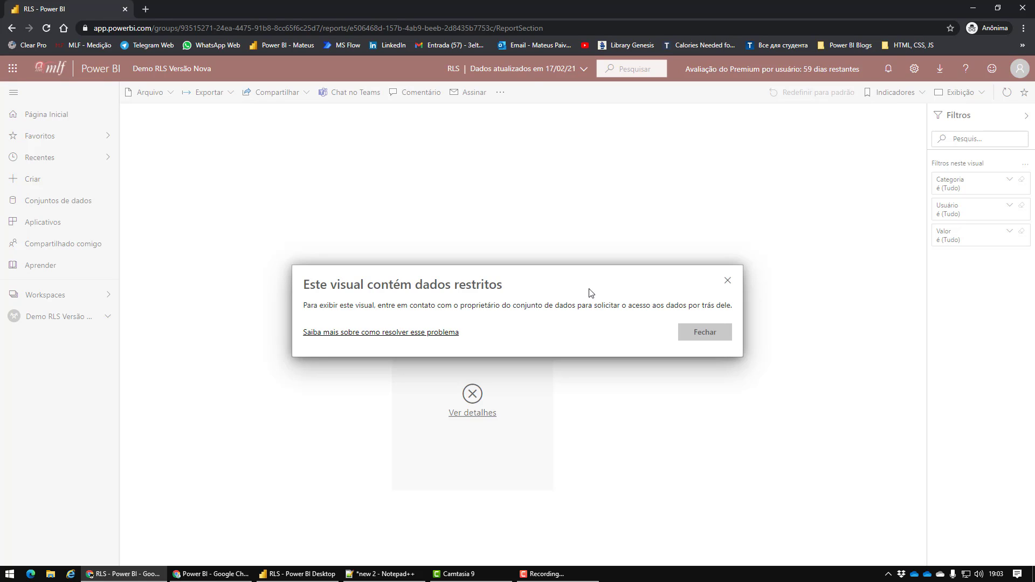
click(727, 280)
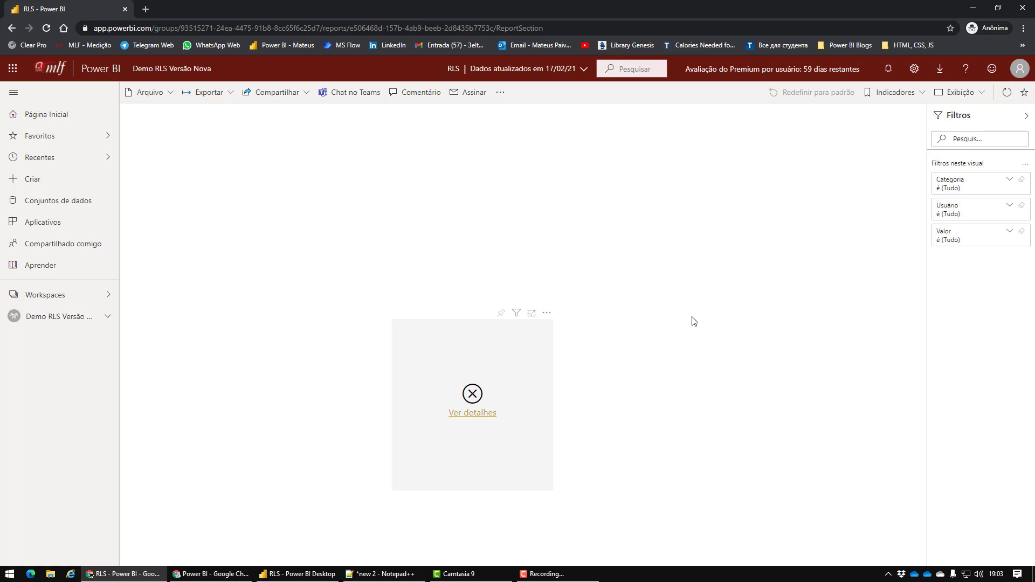
Check which workspace options the member has for Demo RLS Versão Nova
click(100, 297)
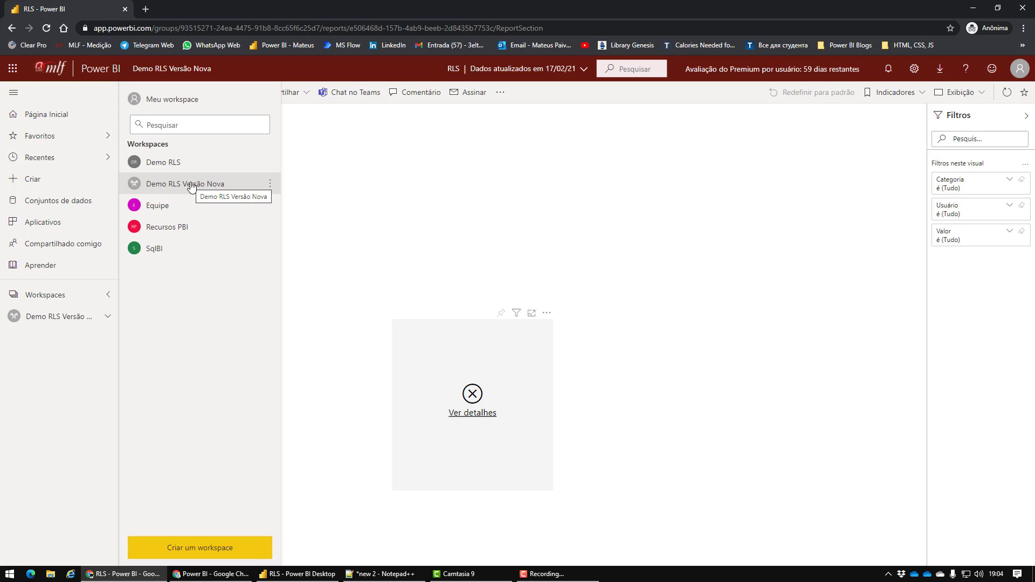
click(65, 298)
click(75, 301)
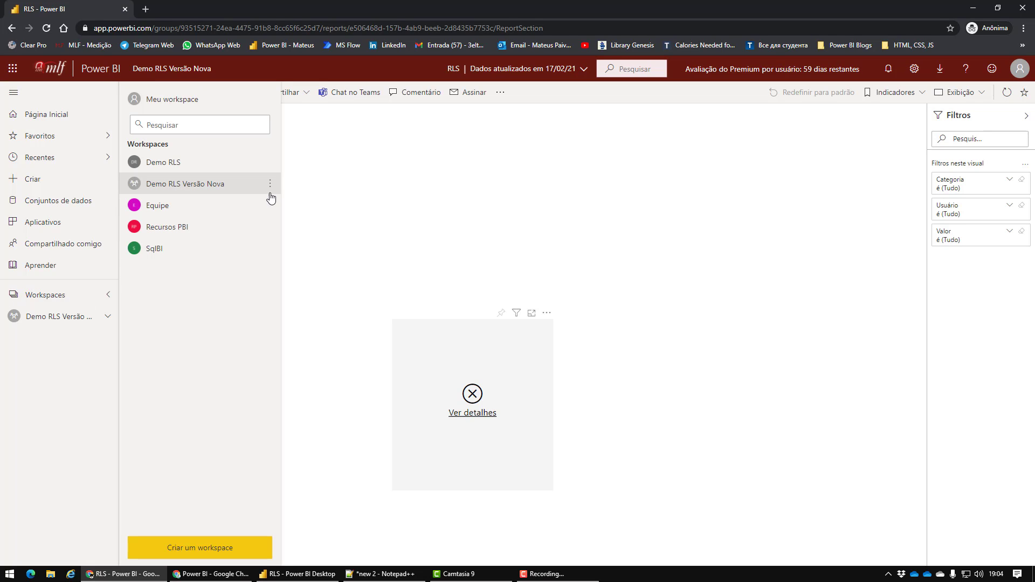
click(270, 184)
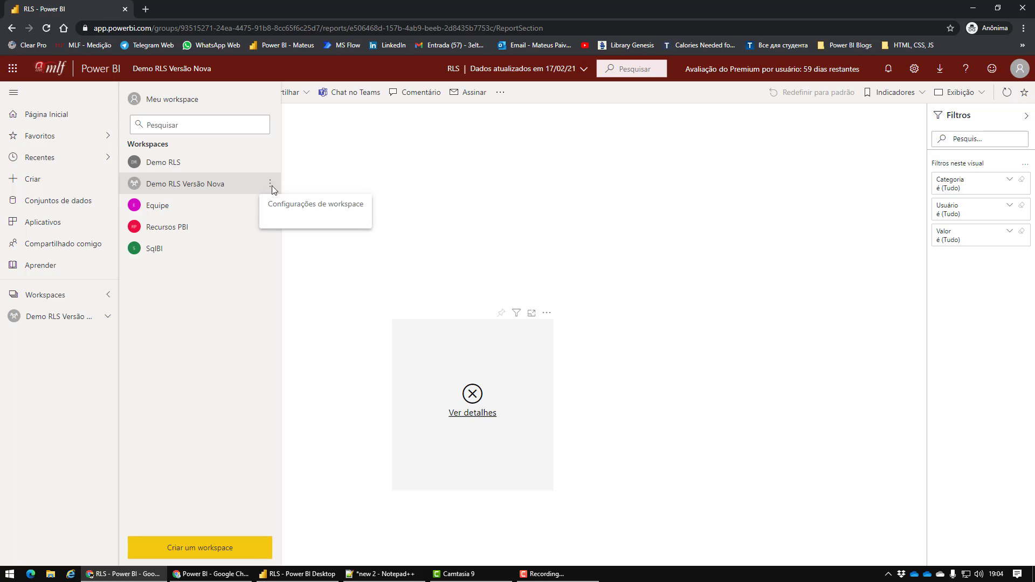
In the administrator's browser session, change the member's access permission in Demo RLS Versão Nova to Contribuidor
click(210, 573)
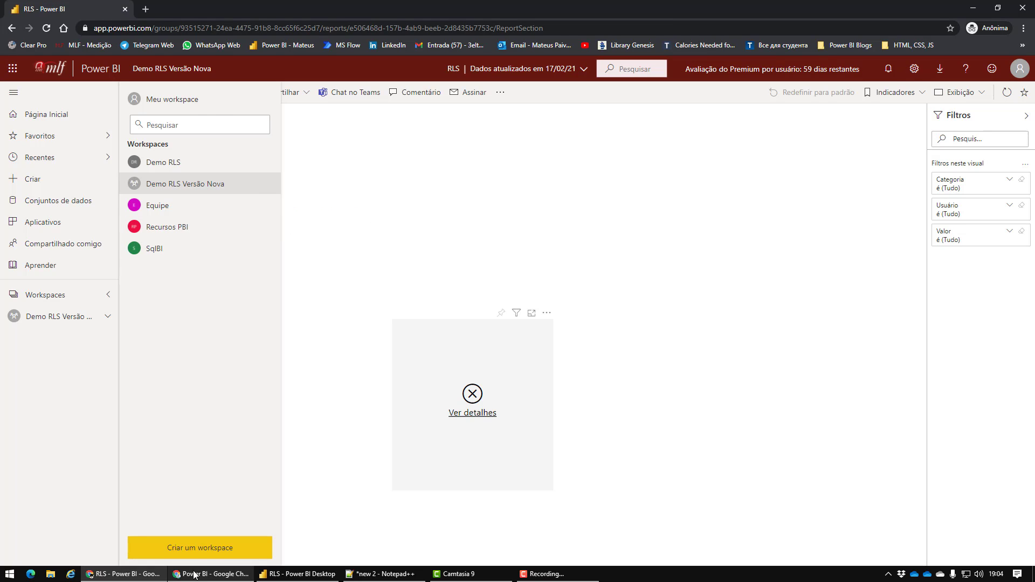
click(13, 299)
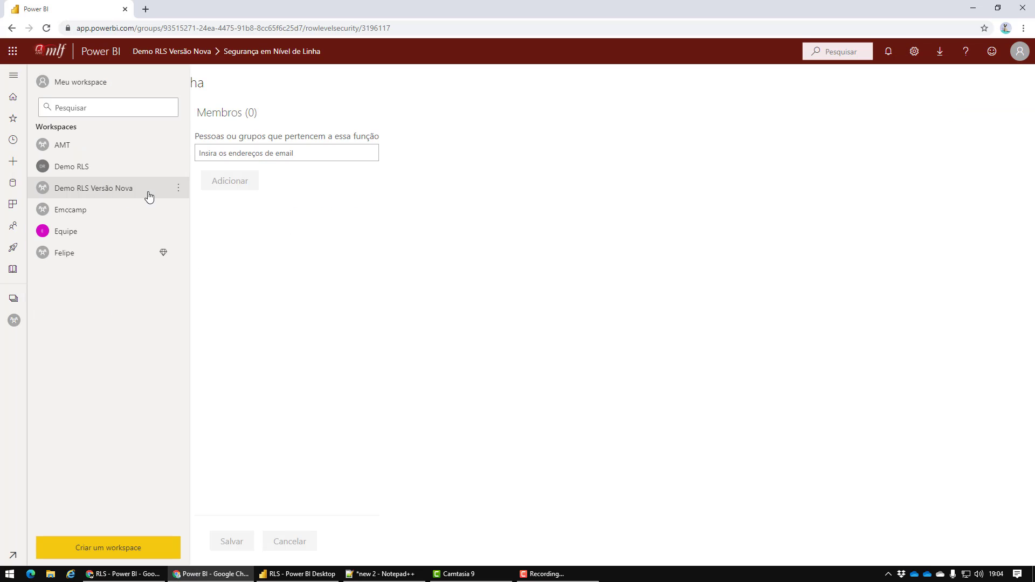
click(178, 193)
click(213, 228)
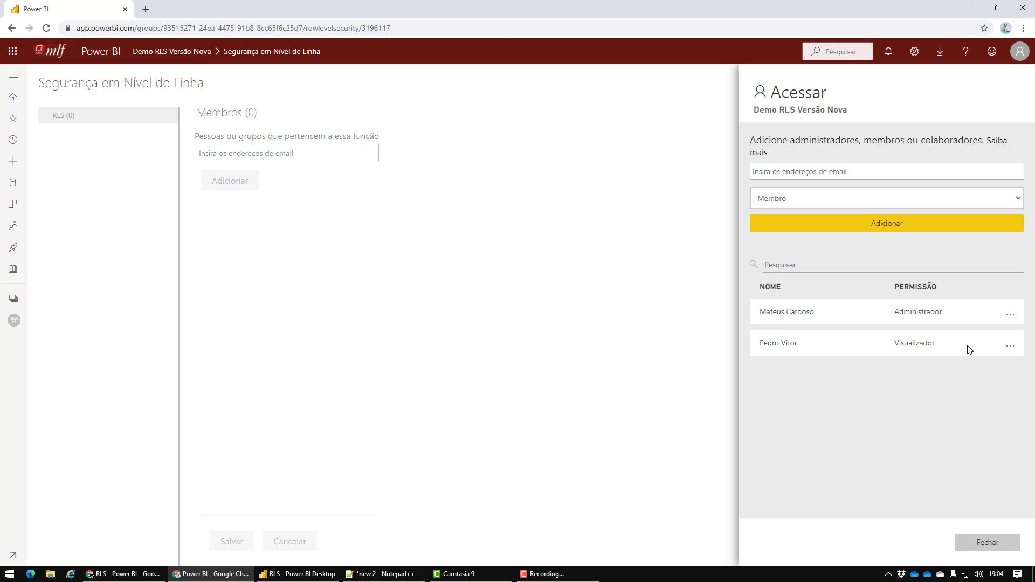
click(1010, 345)
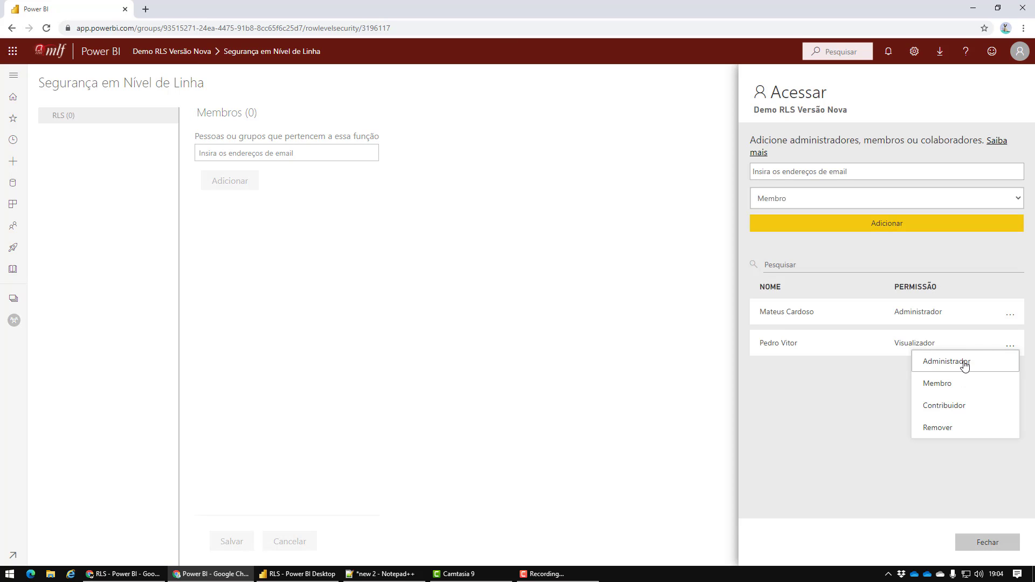
click(957, 404)
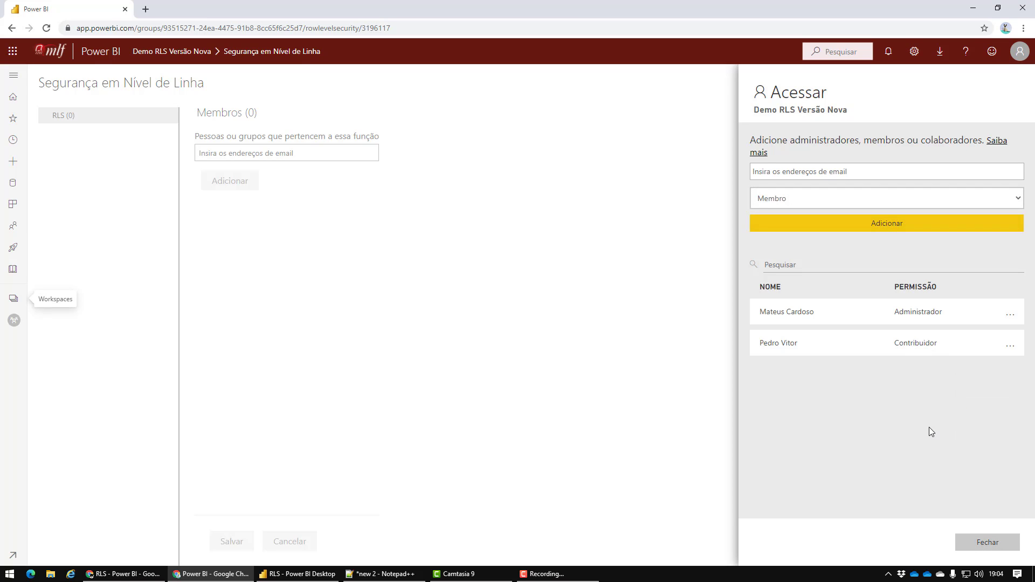
Reopen the Demo RLS Versão Nova report in the member's incognito session to test row-level security with the Contribuidor permission
click(123, 574)
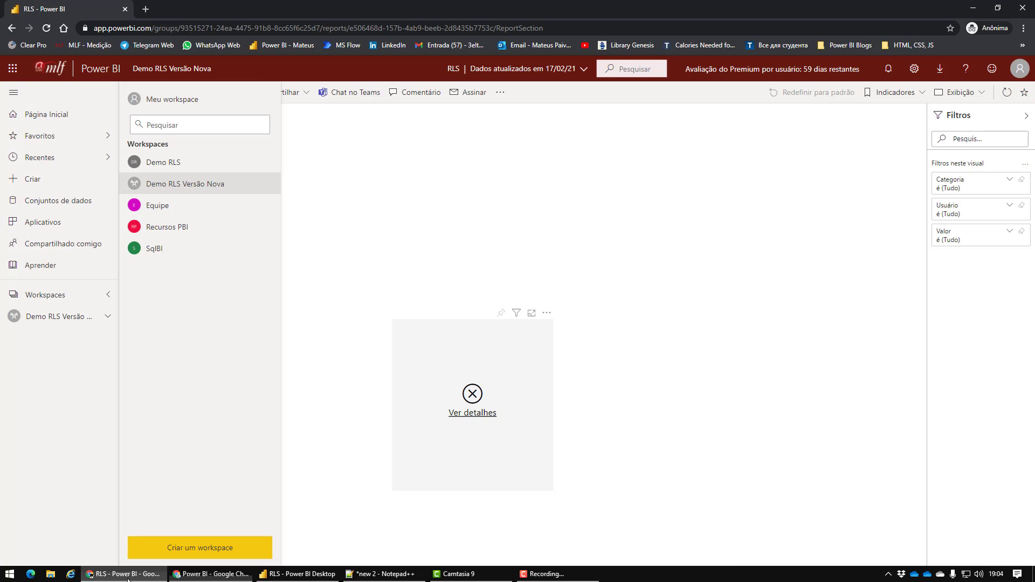
click(198, 185)
click(170, 197)
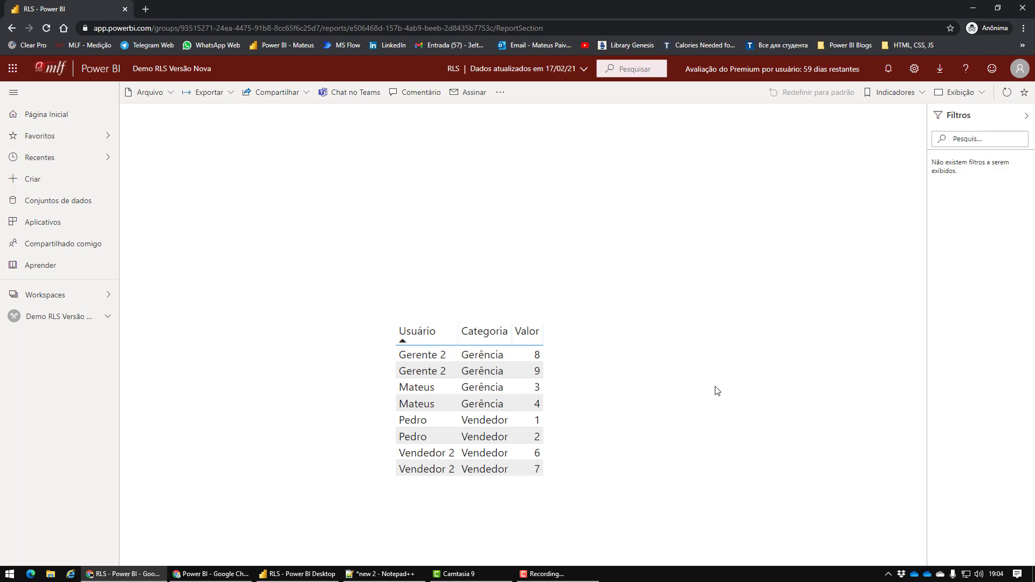
Open the Demo RLS workspace as the member and check which workspace options are available
click(82, 300)
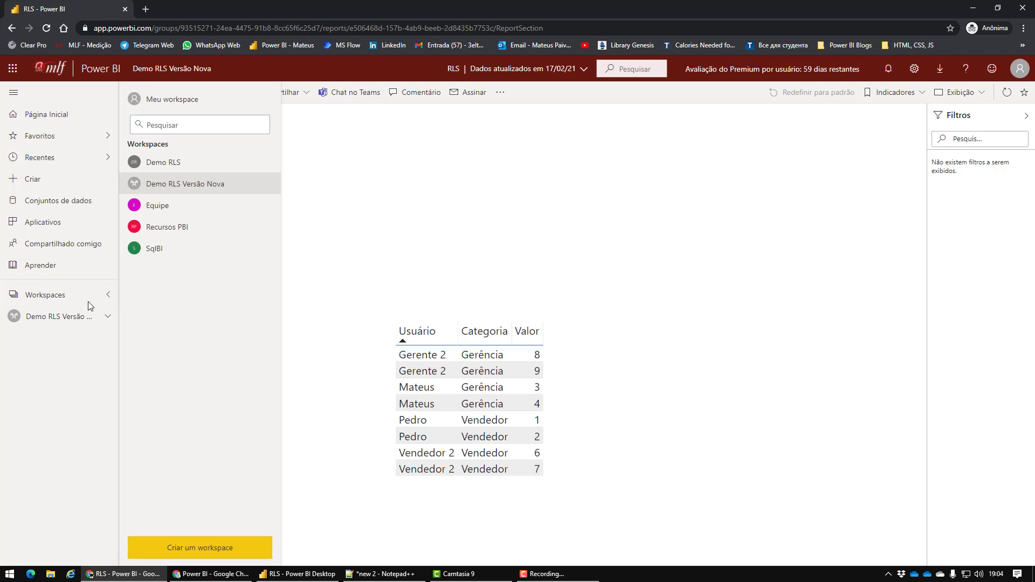
click(183, 164)
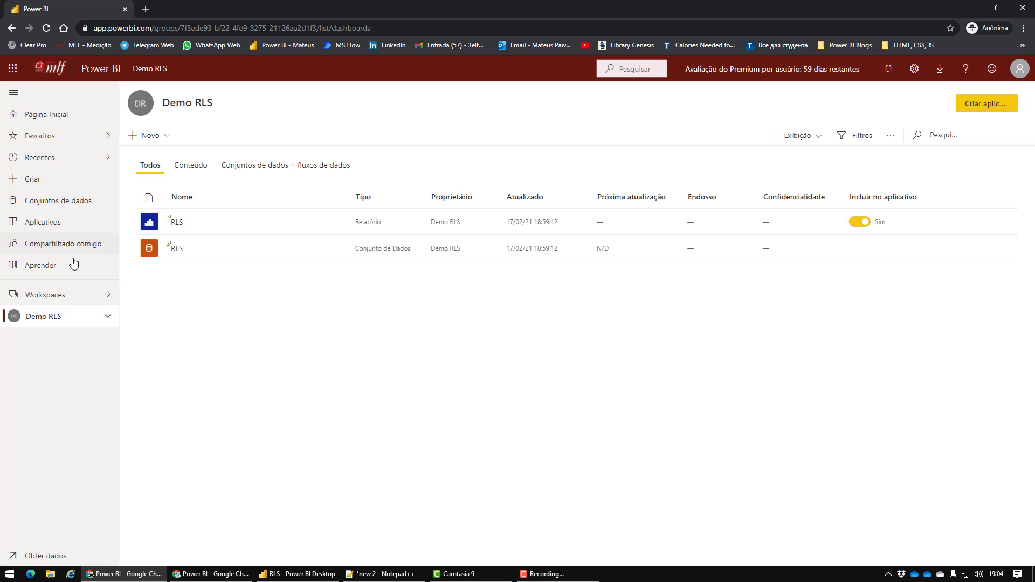
click(45, 300)
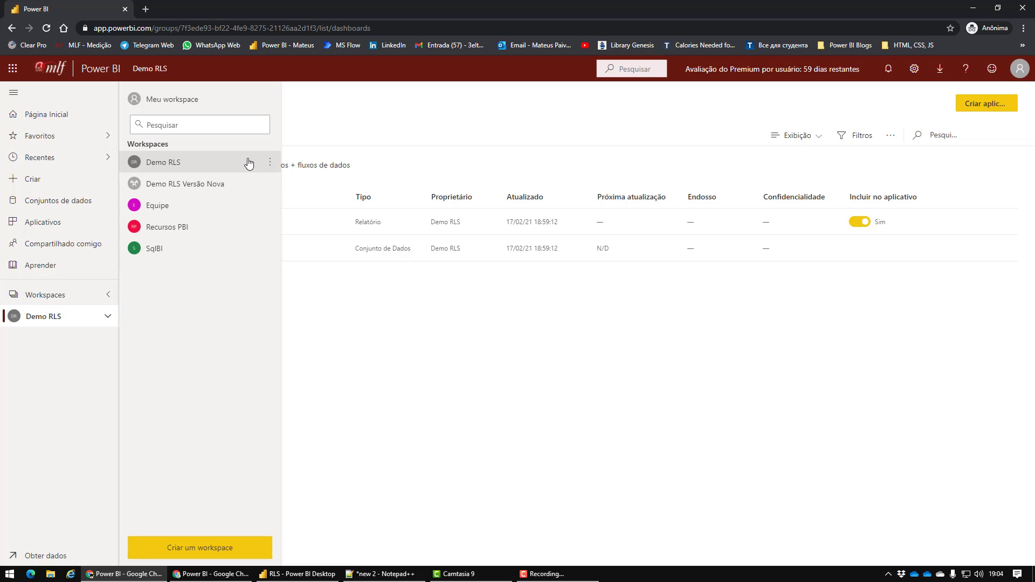
click(270, 163)
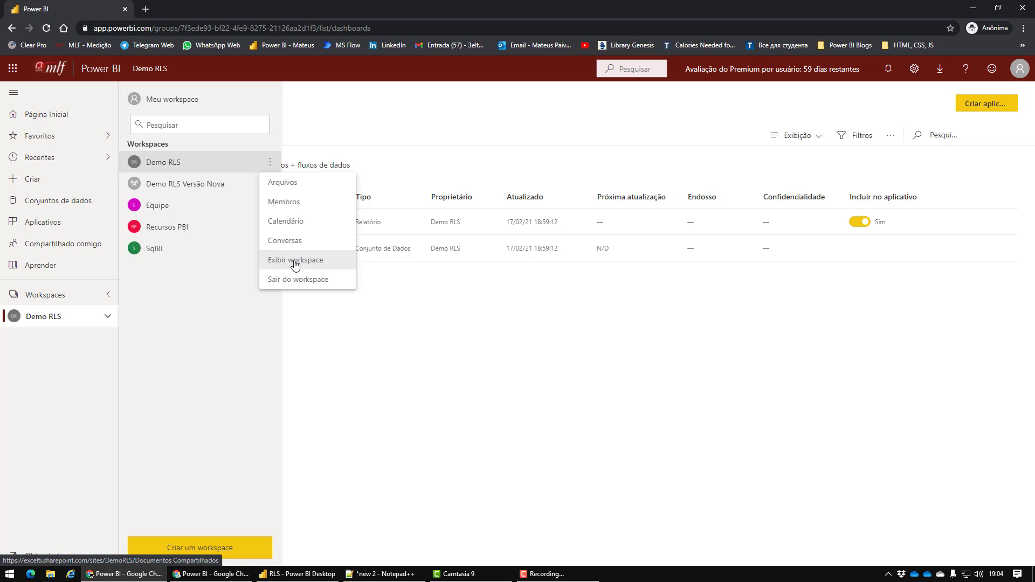
In the administrator's browser session, upgrade the Demo RLS workspace to the new version from its advanced settings, accept the upgrade confirmation and dismiss the summary
click(211, 573)
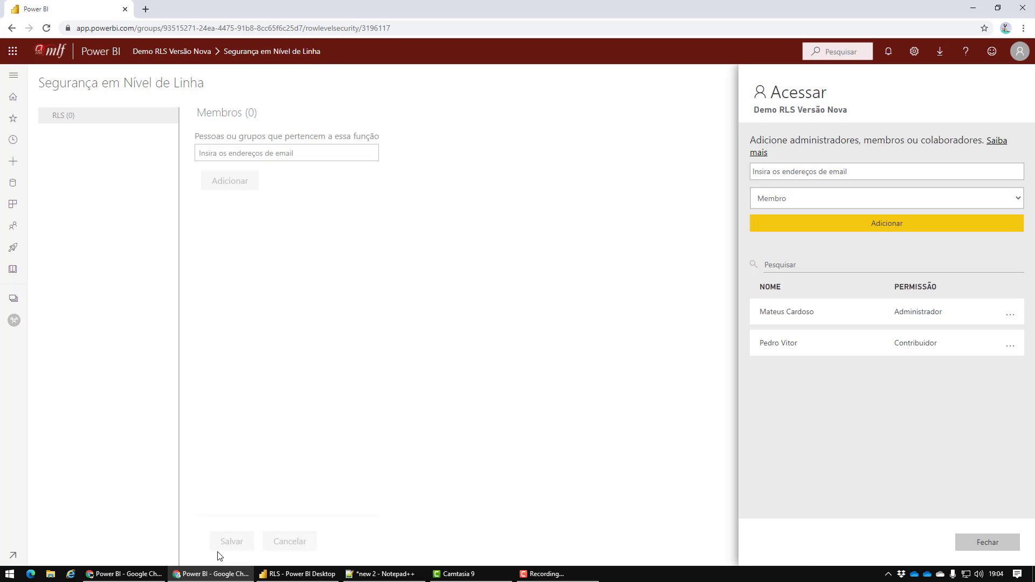
click(14, 301)
click(14, 301)
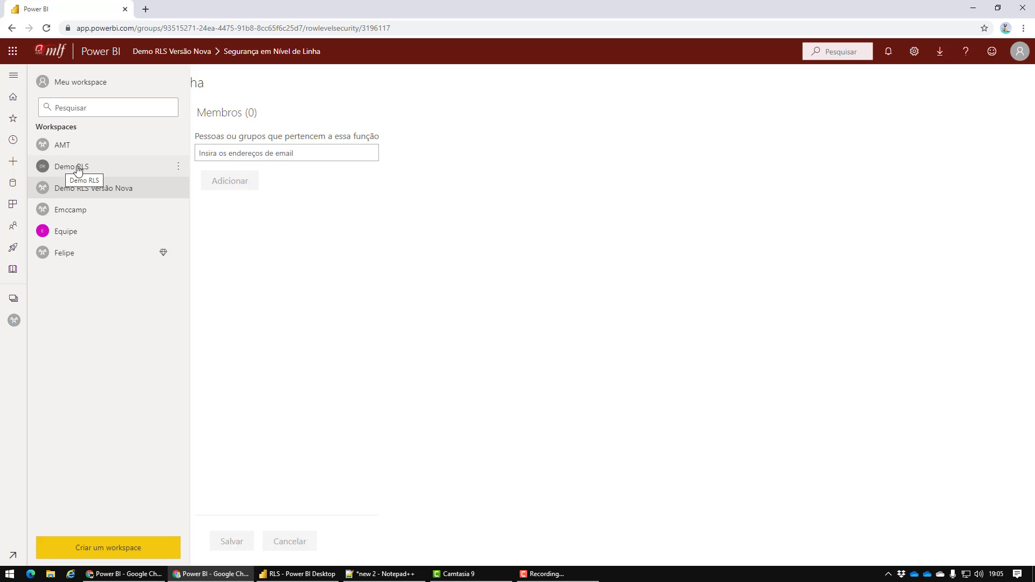
click(179, 169)
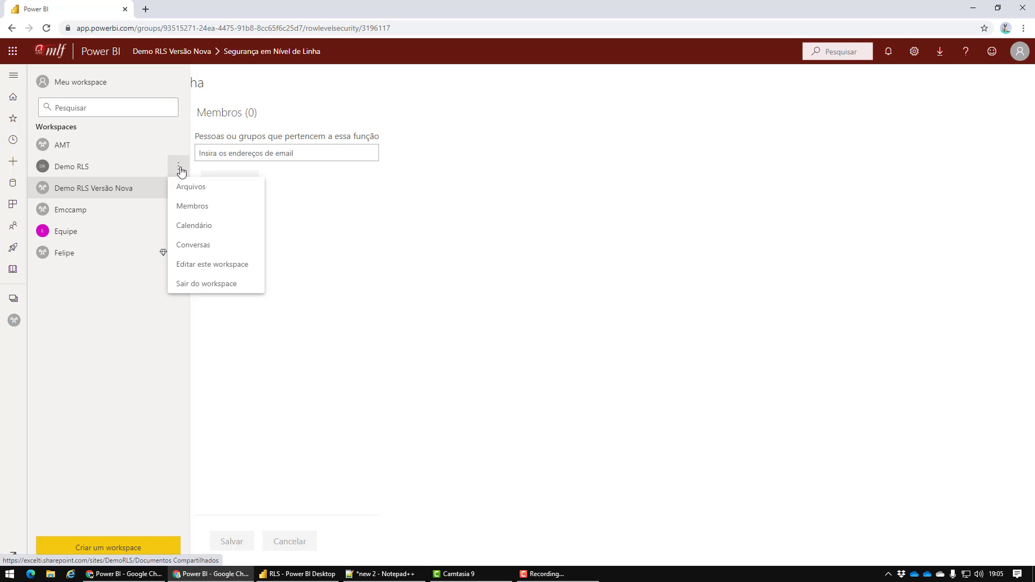
click(215, 270)
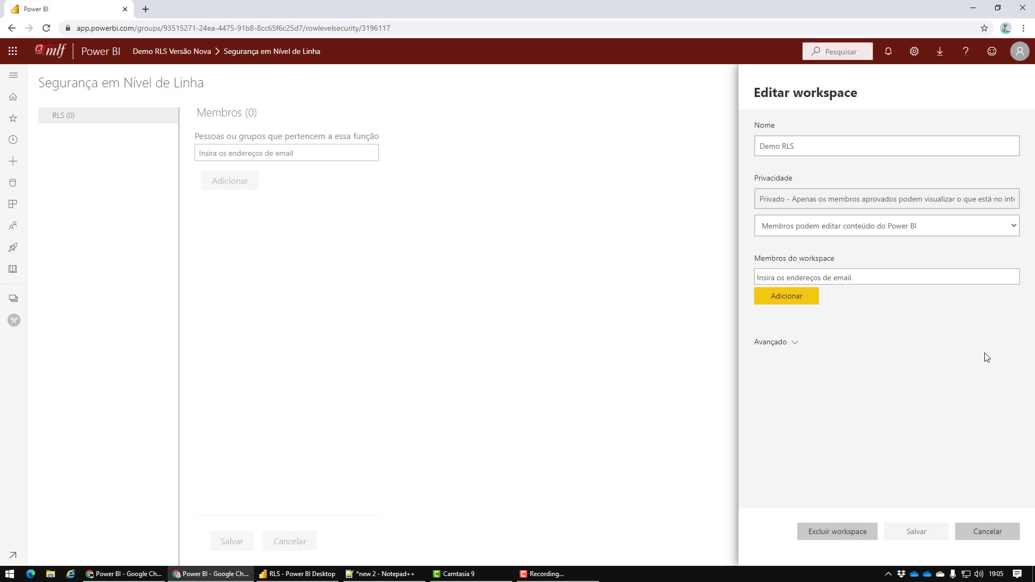
click(776, 379)
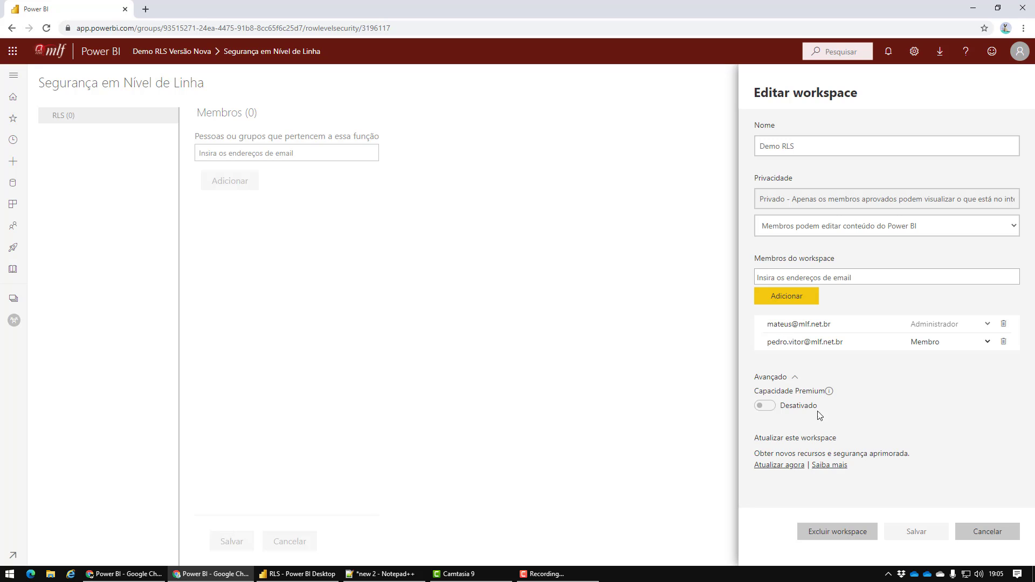
click(783, 466)
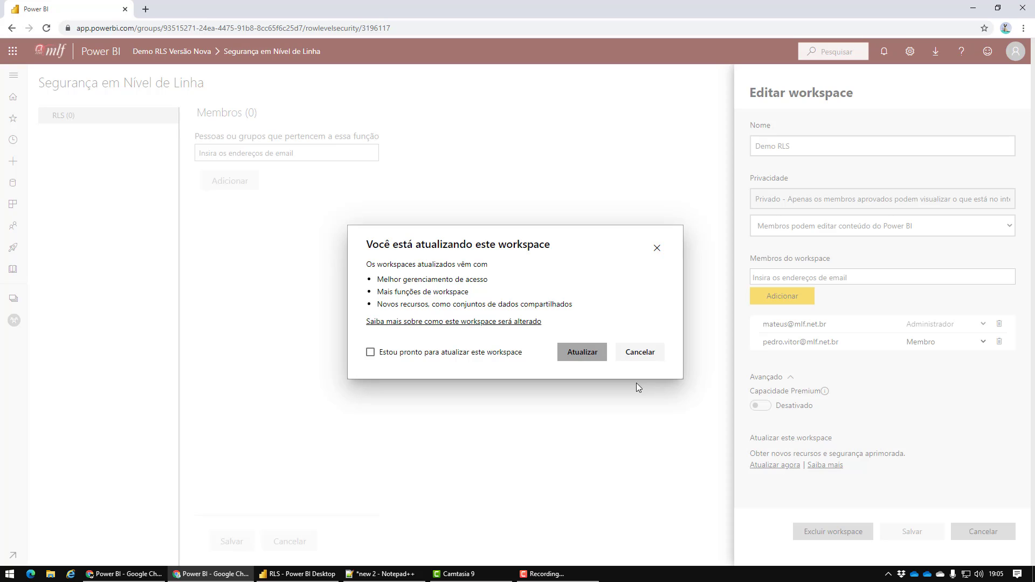
click(370, 352)
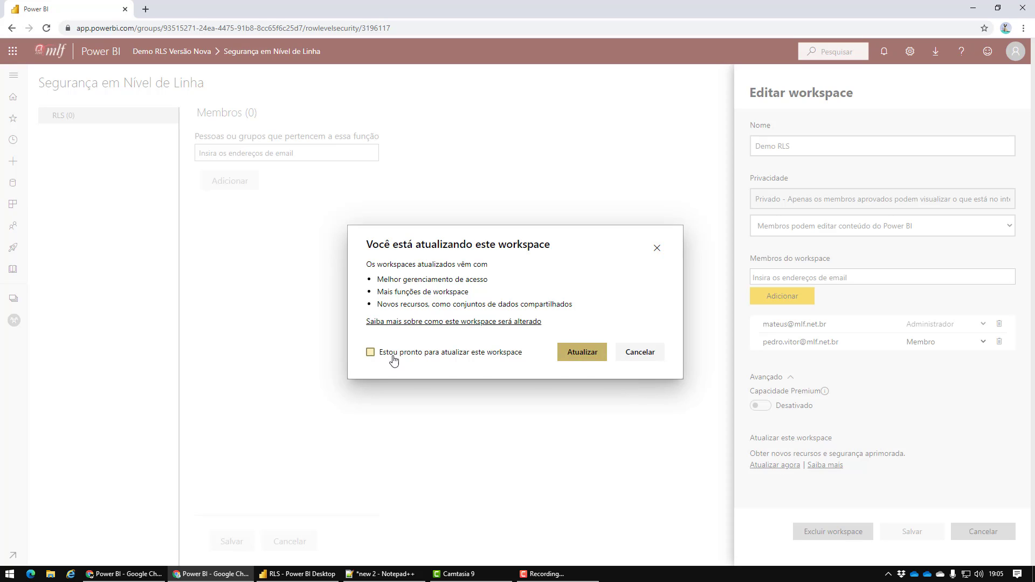
click(579, 353)
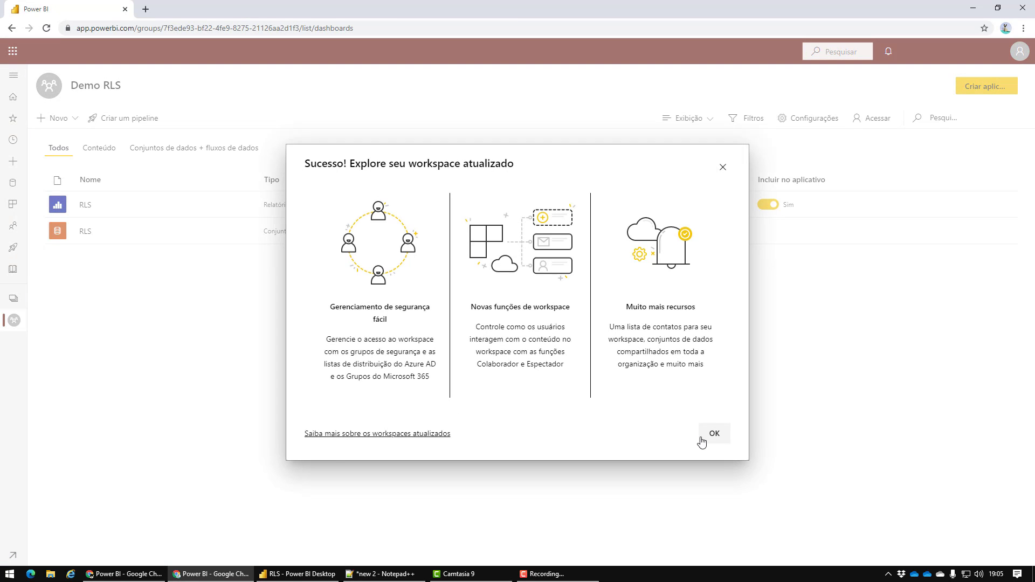
click(714, 435)
Delete the Demo RLS Versão Nova workspace from its settings and accept the deletion
click(13, 298)
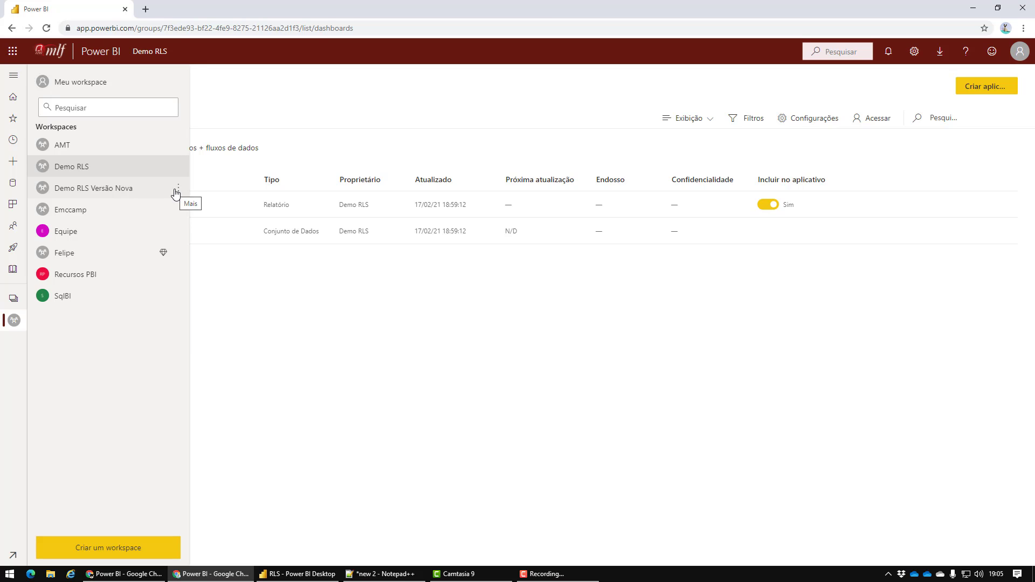
click(177, 189)
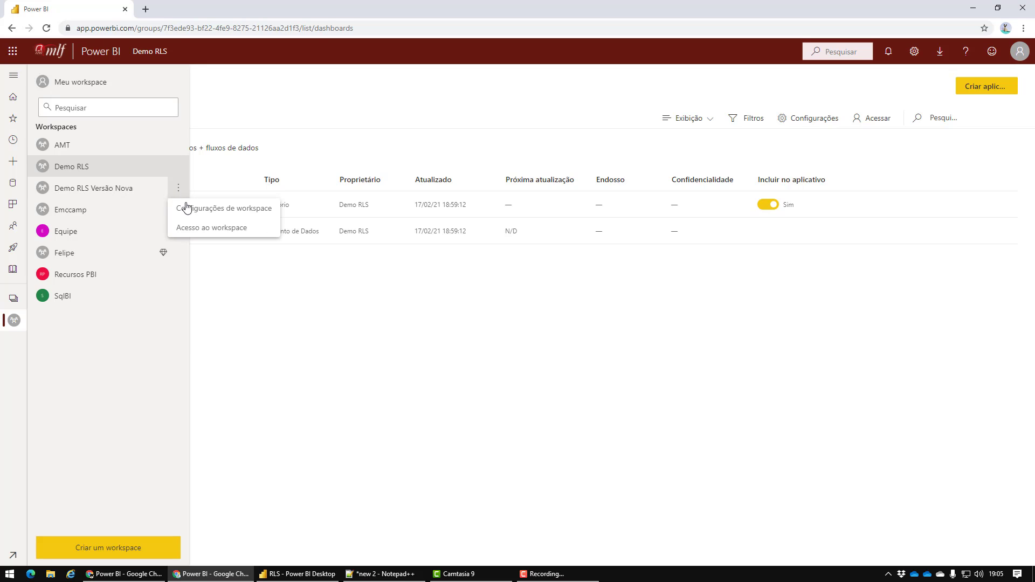
click(201, 576)
click(200, 576)
click(213, 208)
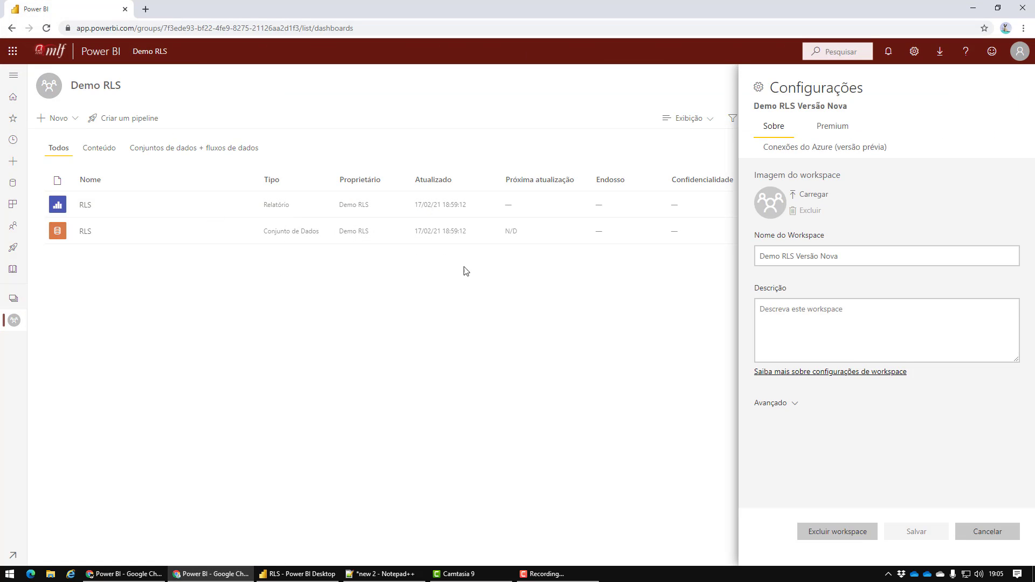
click(851, 533)
click(612, 324)
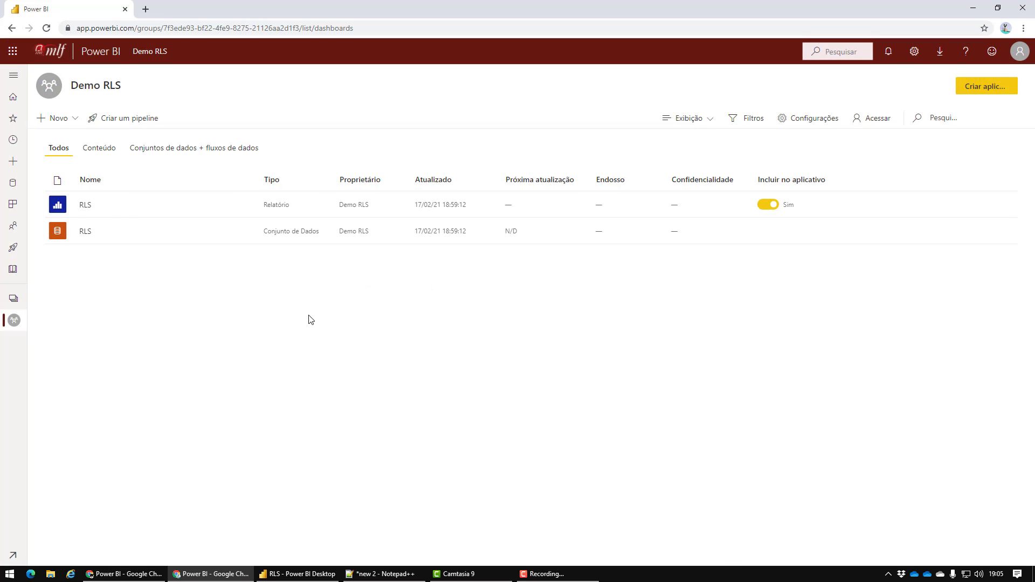
Open the settings of the Demo RLS workspace and review its advanced options, including contact list, workspace OneDrive and reverting to classic
click(14, 298)
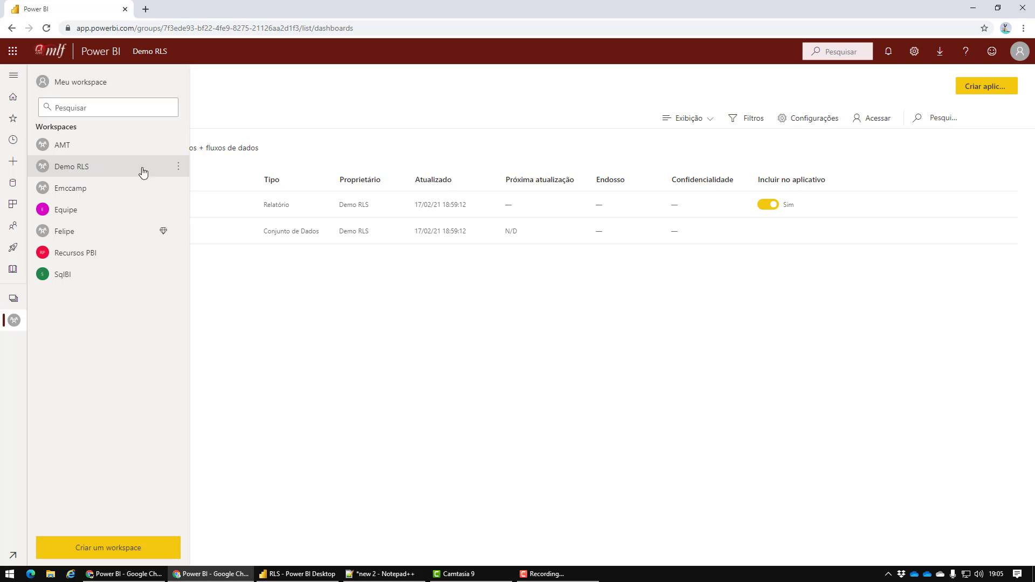
click(179, 168)
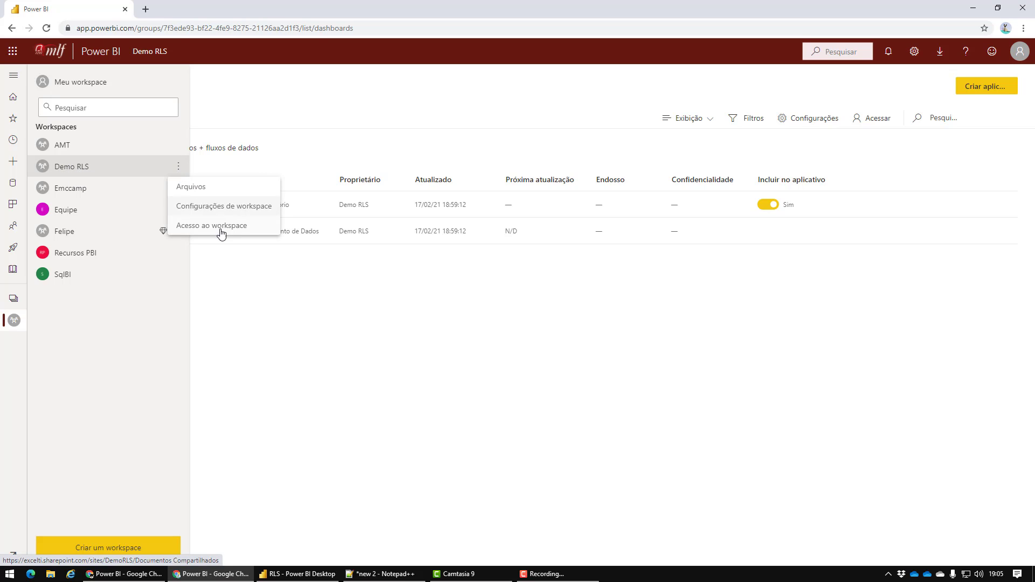
click(195, 206)
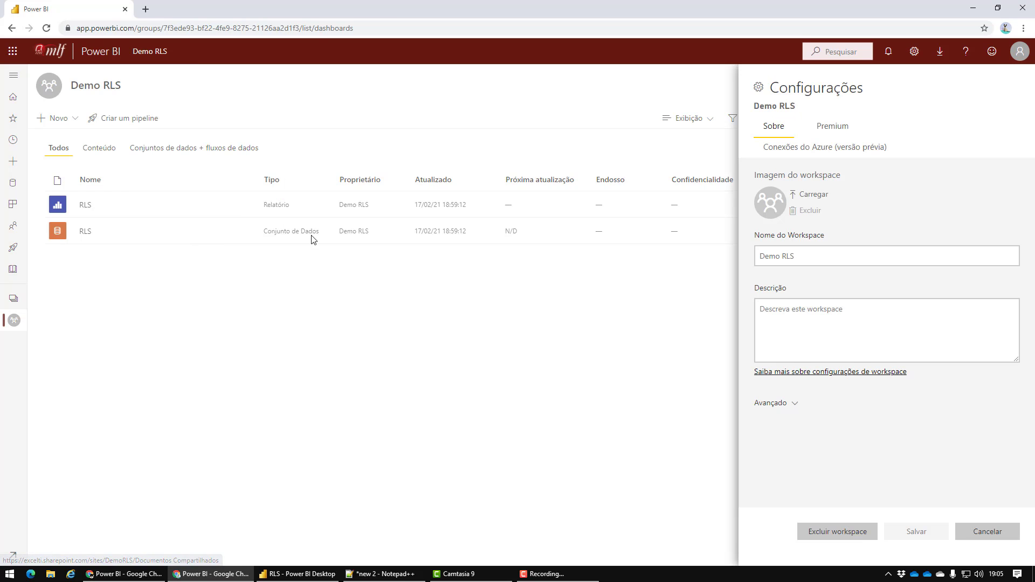
click(792, 404)
scroll(980, 397, down, 2)
scroll(981, 396, down, 1)
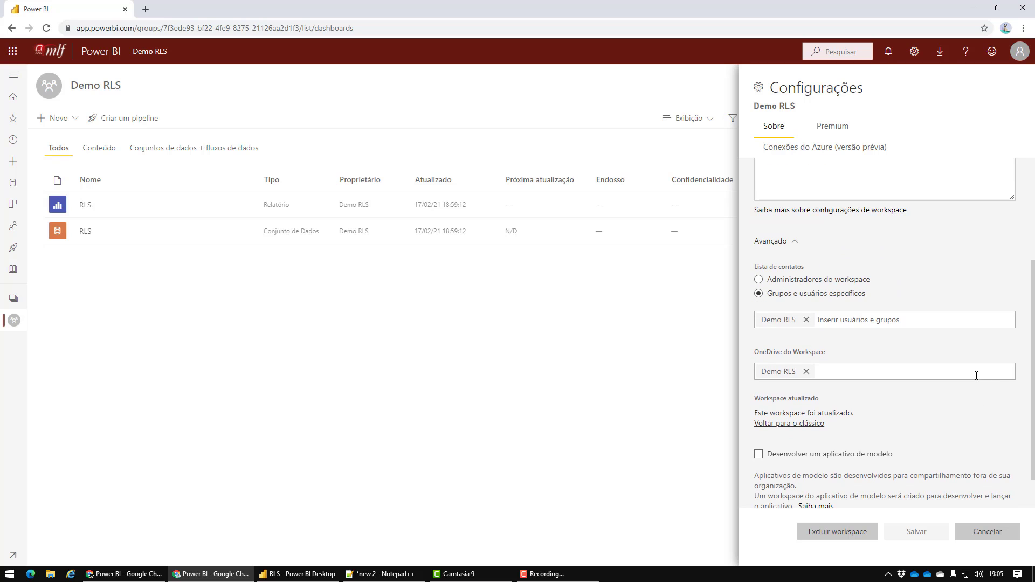
scroll(955, 342, up, 3)
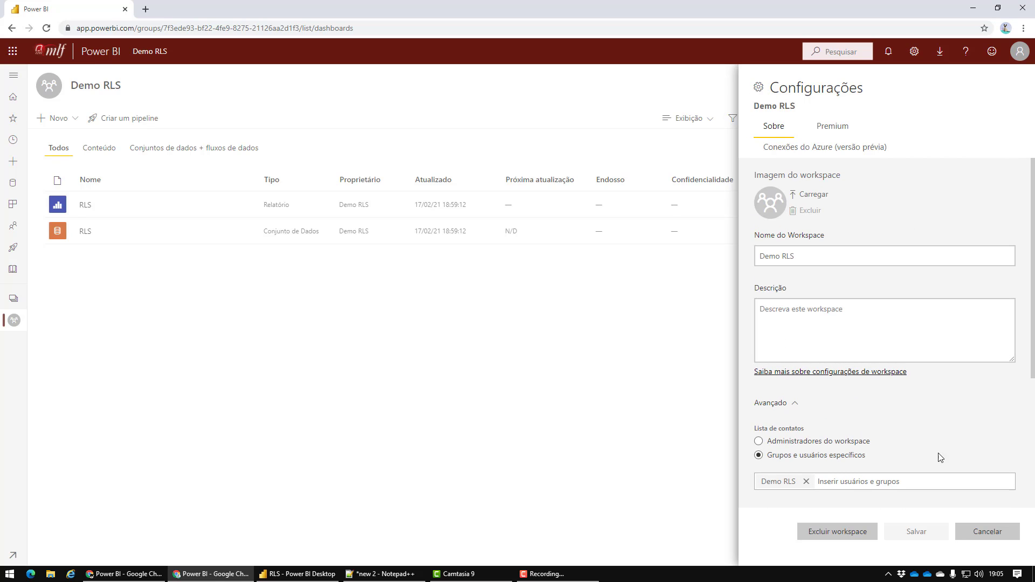
scroll(892, 221, down, 2)
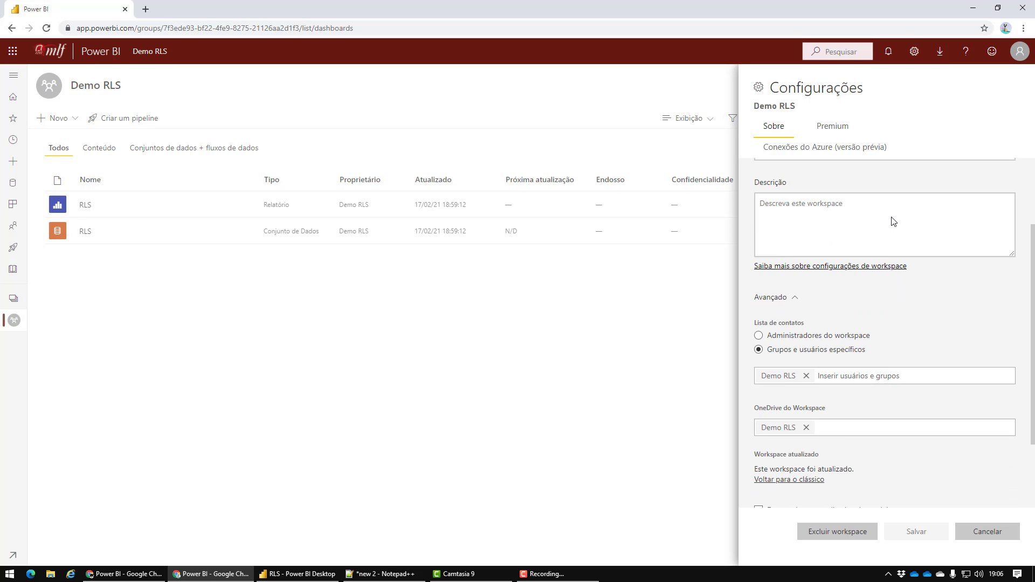
scroll(892, 221, down, 1)
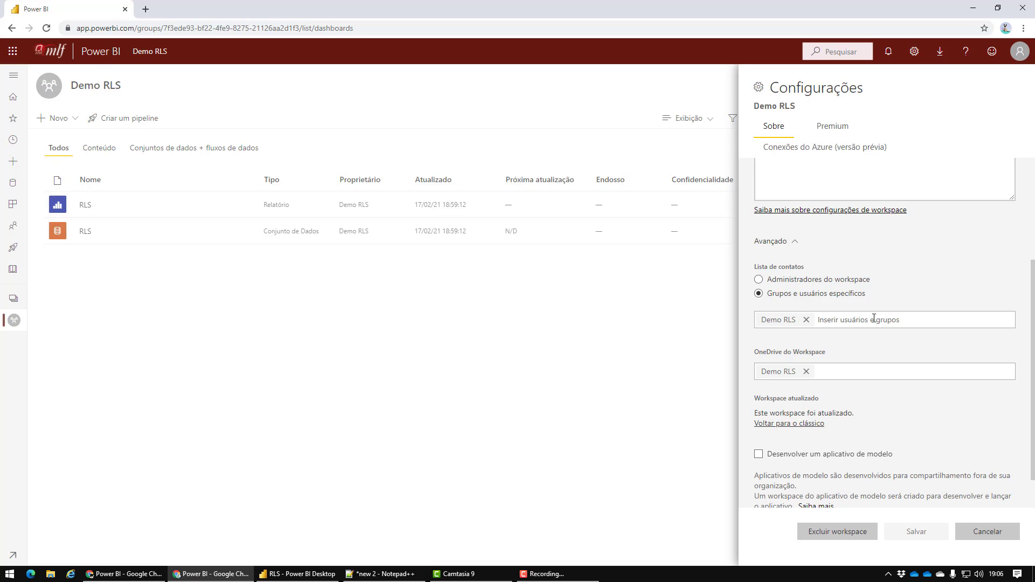
scroll(844, 343, up, 1)
scroll(792, 354, down, 2)
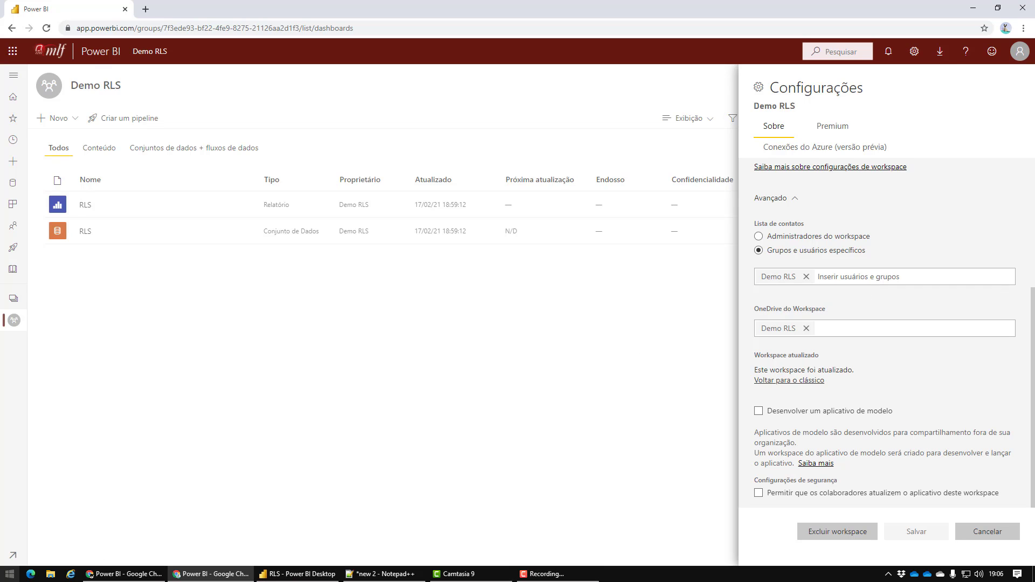
Switch to Microsoft Teams and locate the Demo RLS team linked to the workspace
click(10, 573)
text(tea)
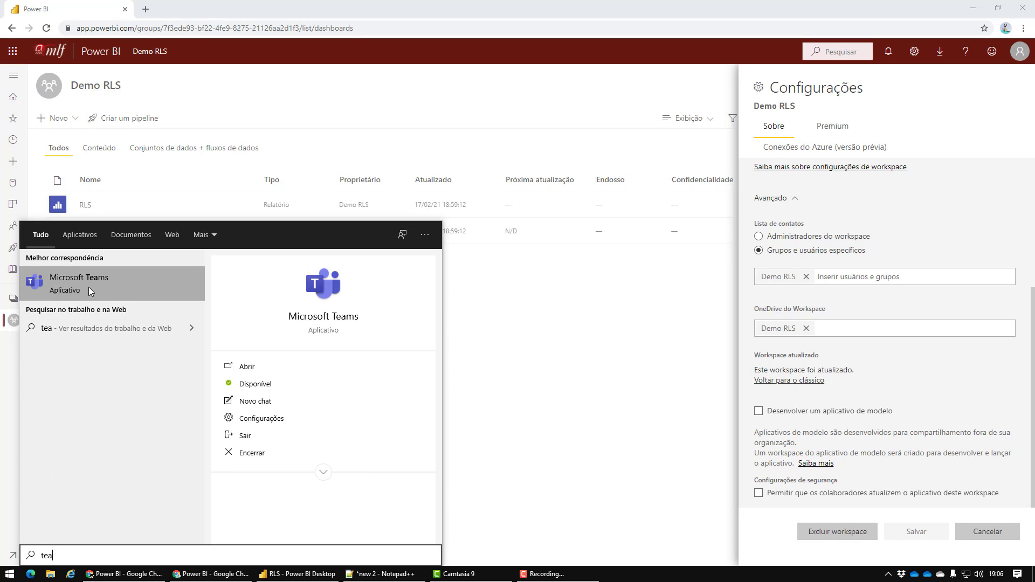
key(Return)
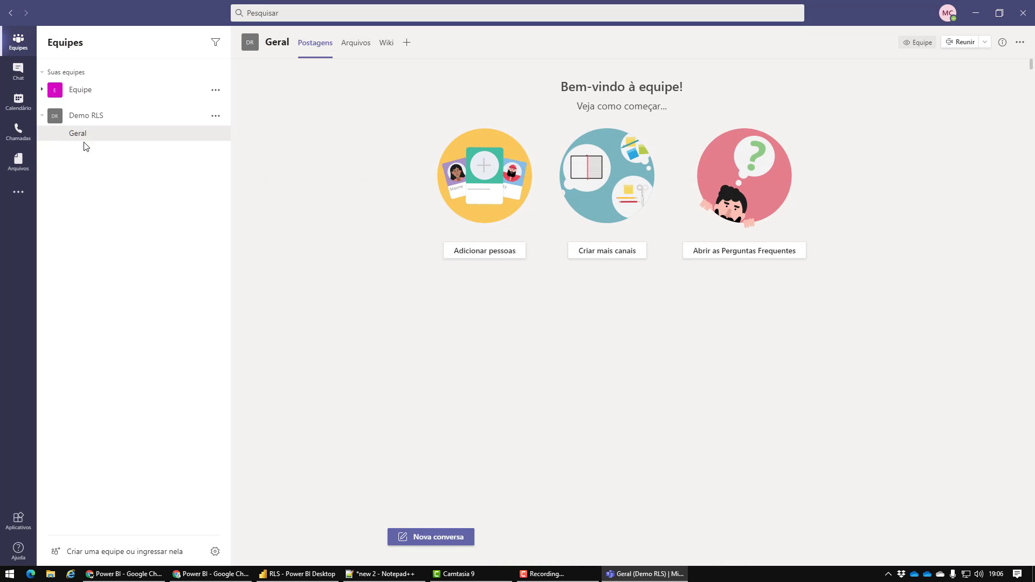
click(110, 116)
click(50, 119)
Return to the administrator's browser session and open the access list of the Demo RLS workspace
click(210, 573)
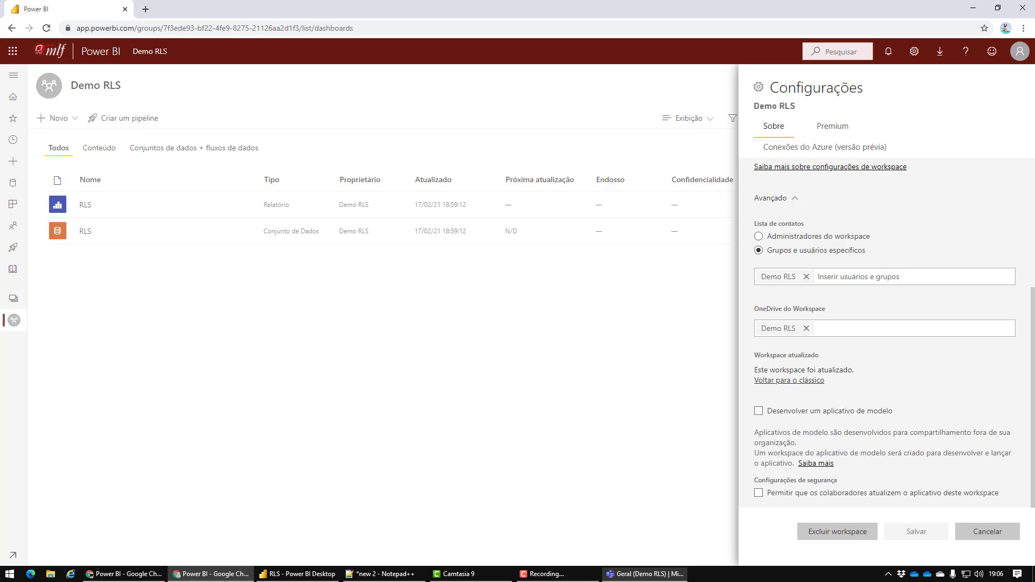
scroll(800, 270, up, 10)
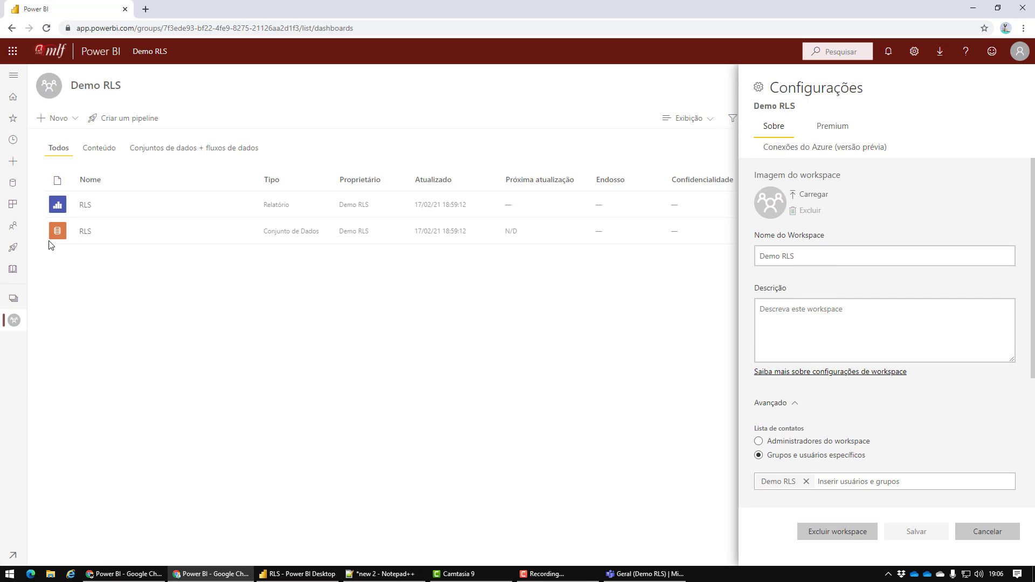
click(15, 306)
click(14, 306)
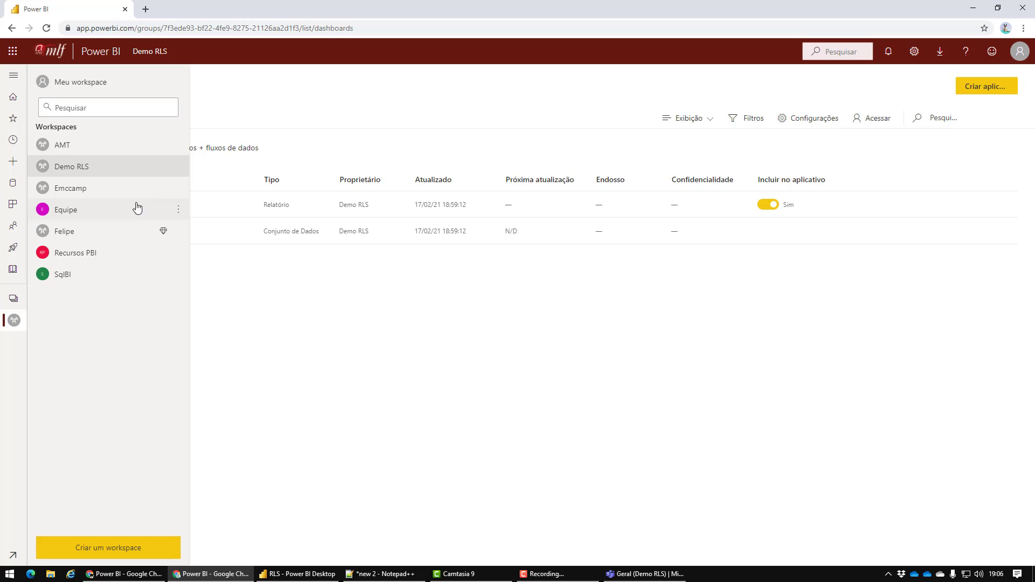
click(180, 168)
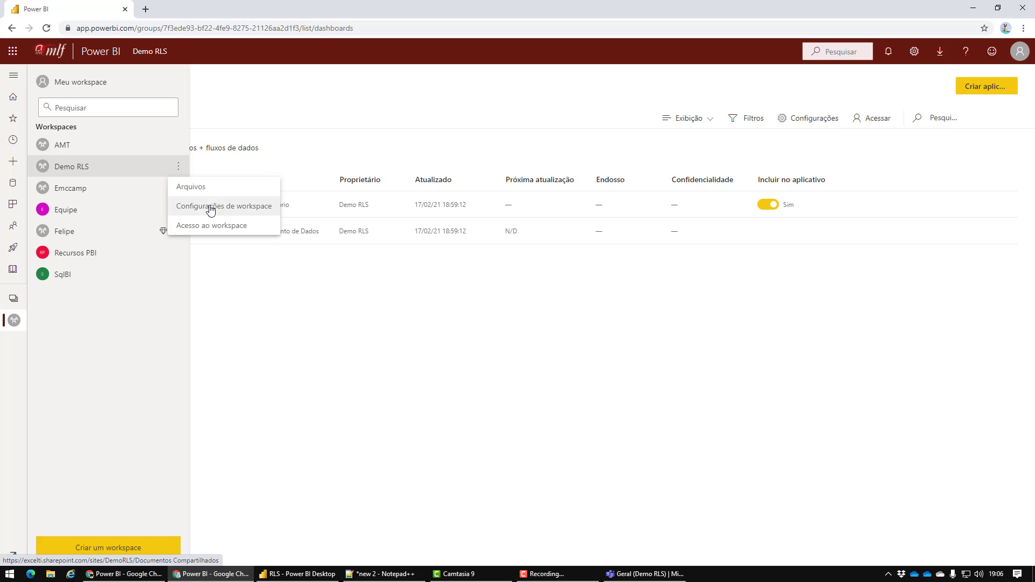
click(208, 226)
Try to add the Demo RLS group to the workspace access by entering demorl, and clear the entry
click(790, 173)
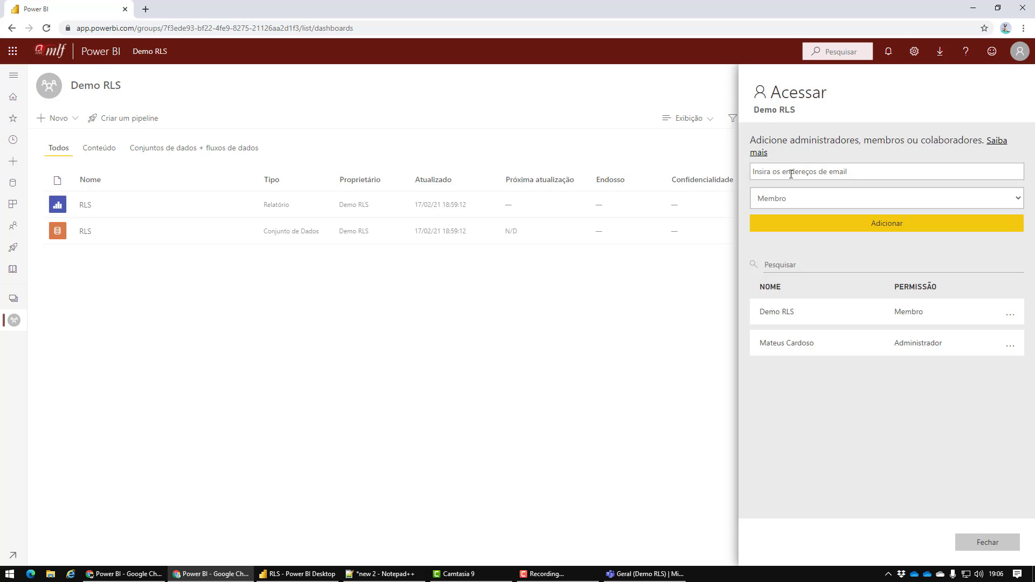
text(demorl)
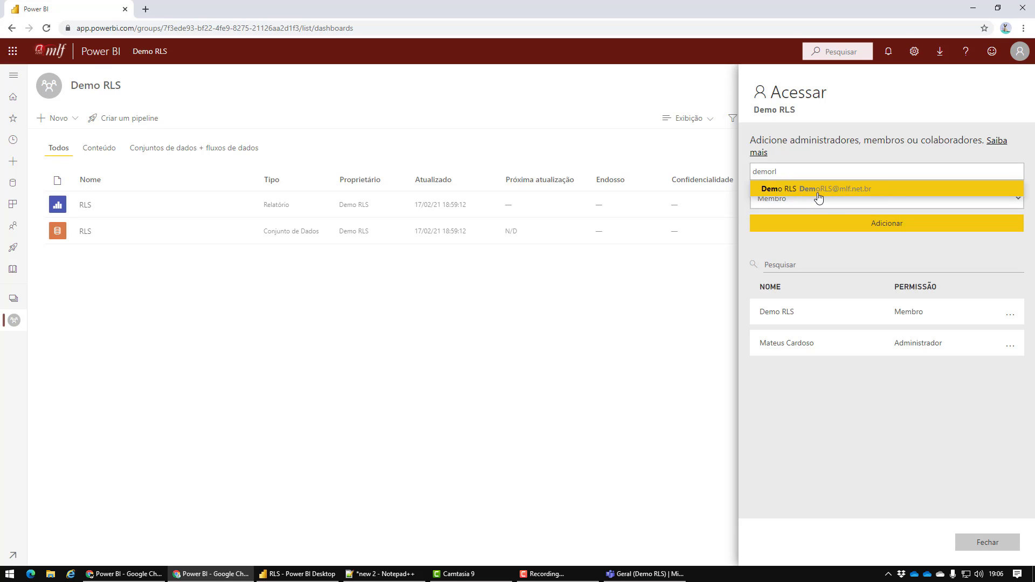
key(Return)
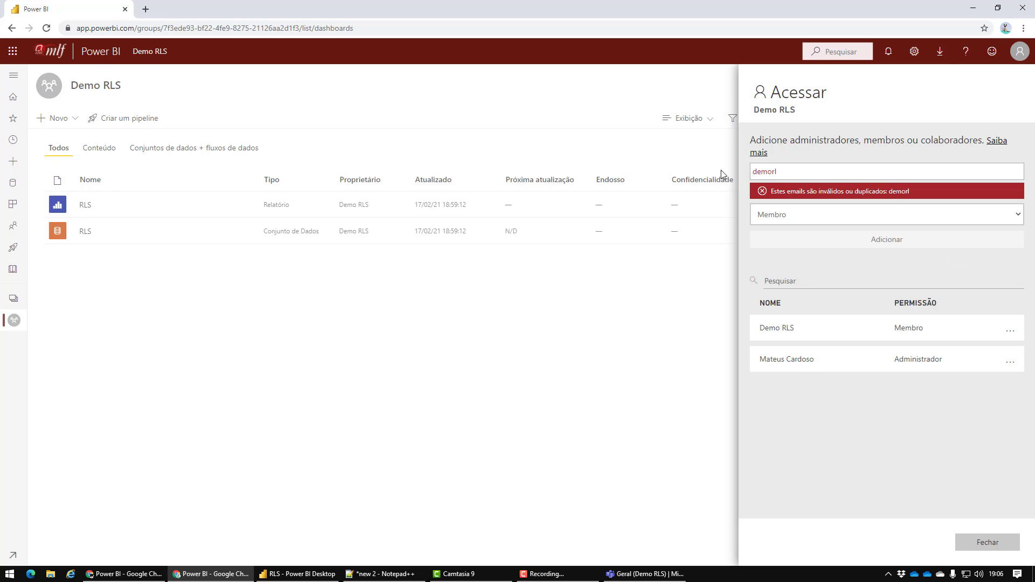
click(768, 171)
click(780, 171)
key(Return)
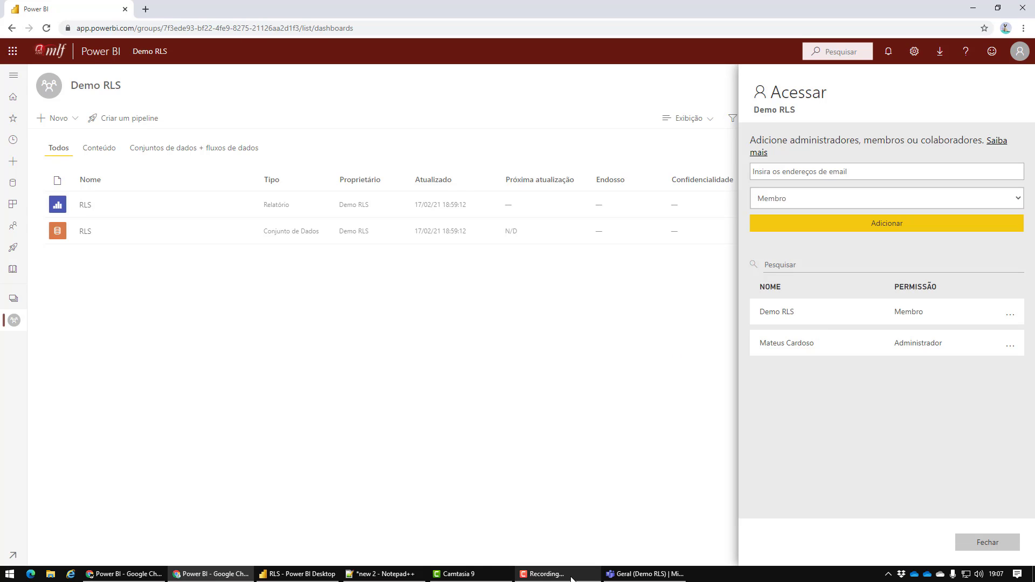
In Microsoft Teams, open the management page of the Demo RLS team and check its owners, members and guests
click(644, 573)
click(162, 120)
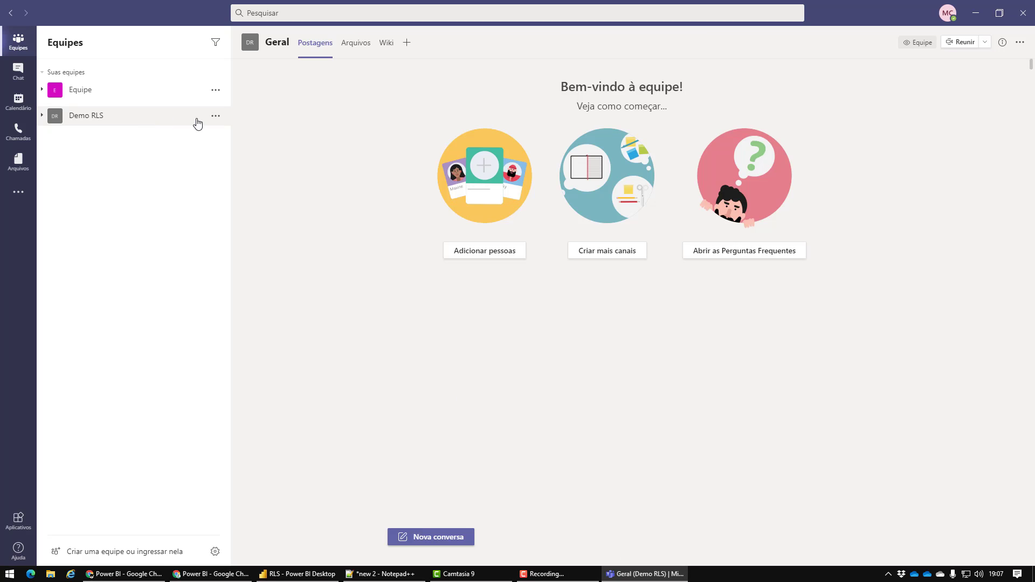
click(216, 116)
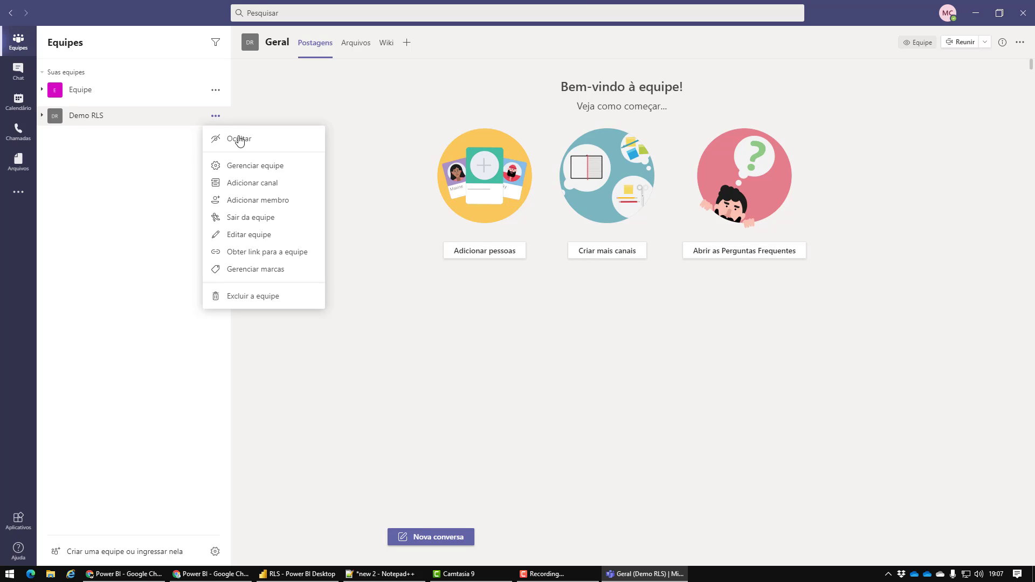
click(254, 168)
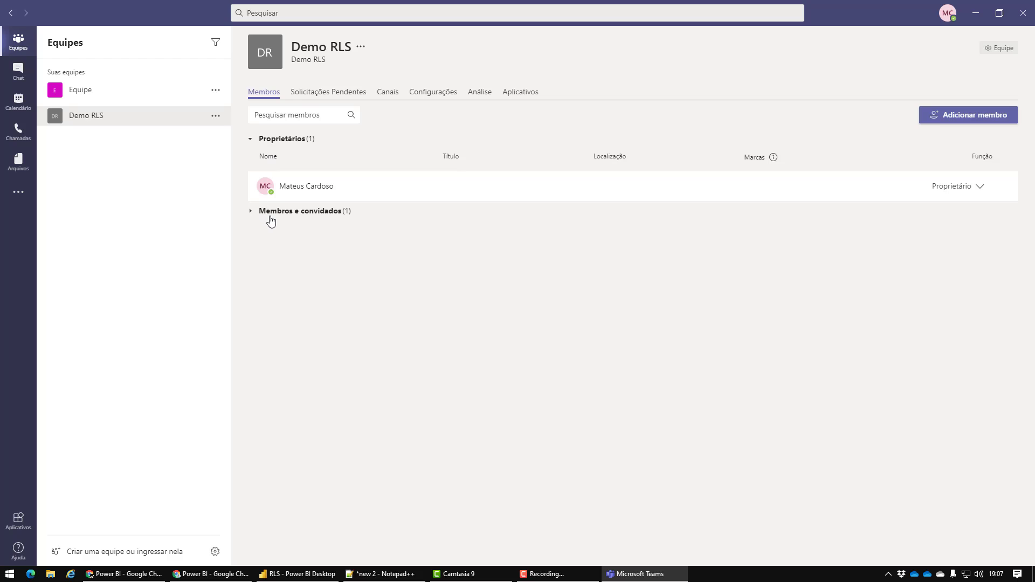
click(251, 212)
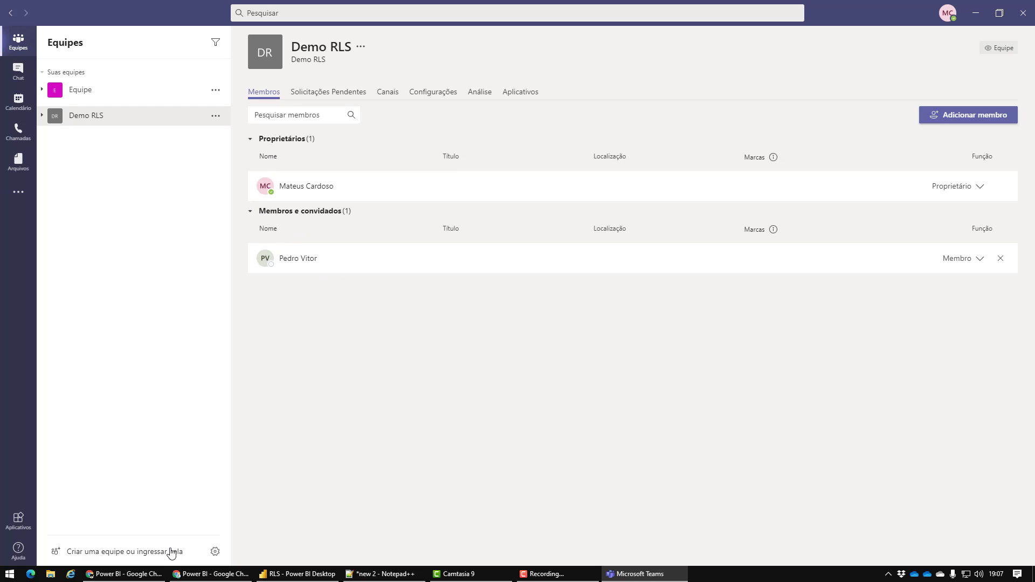
In the member's incognito session, check the Demo RLS workspace's options and its details, and return to the workspace list
click(145, 575)
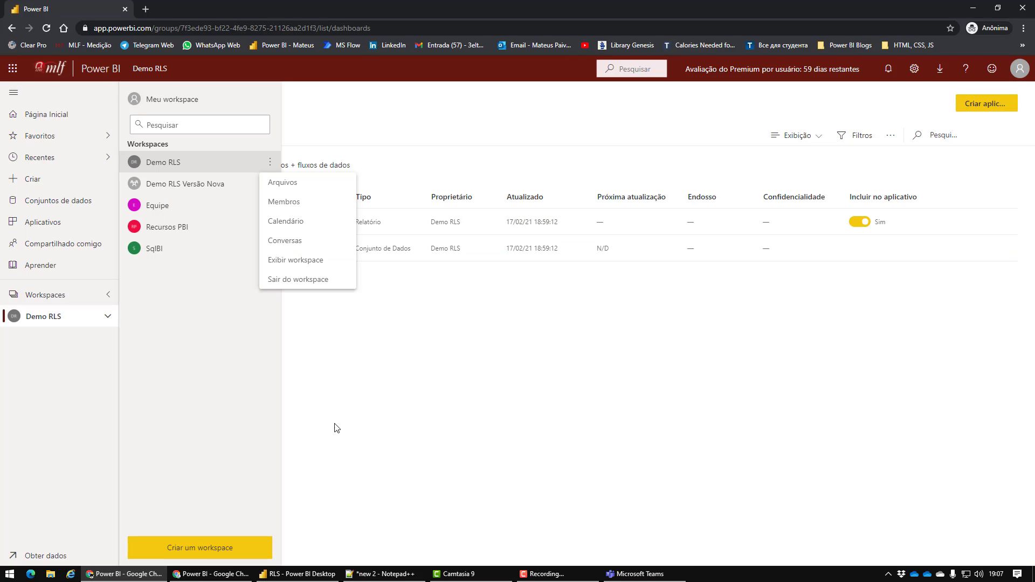
click(222, 397)
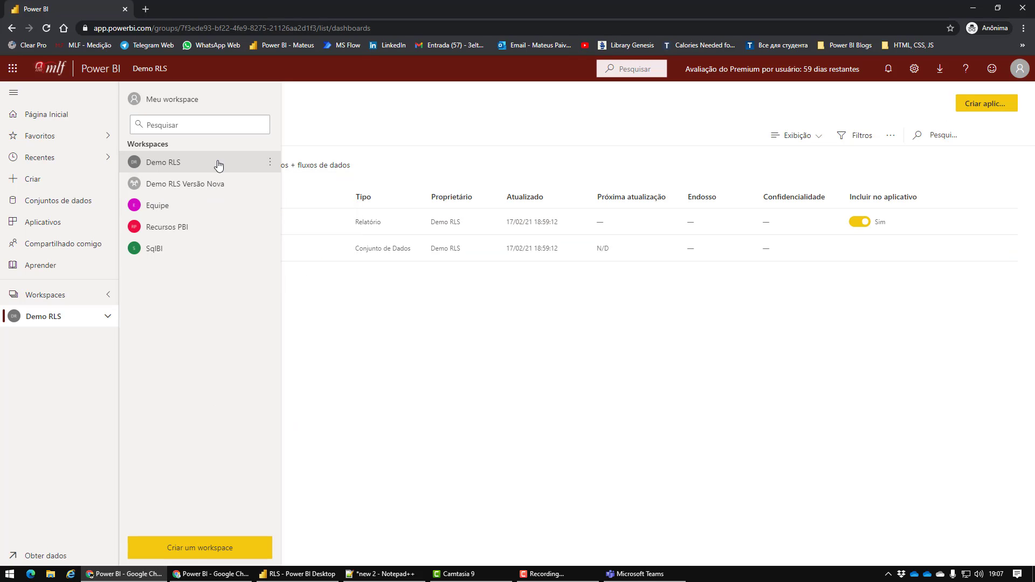
click(268, 163)
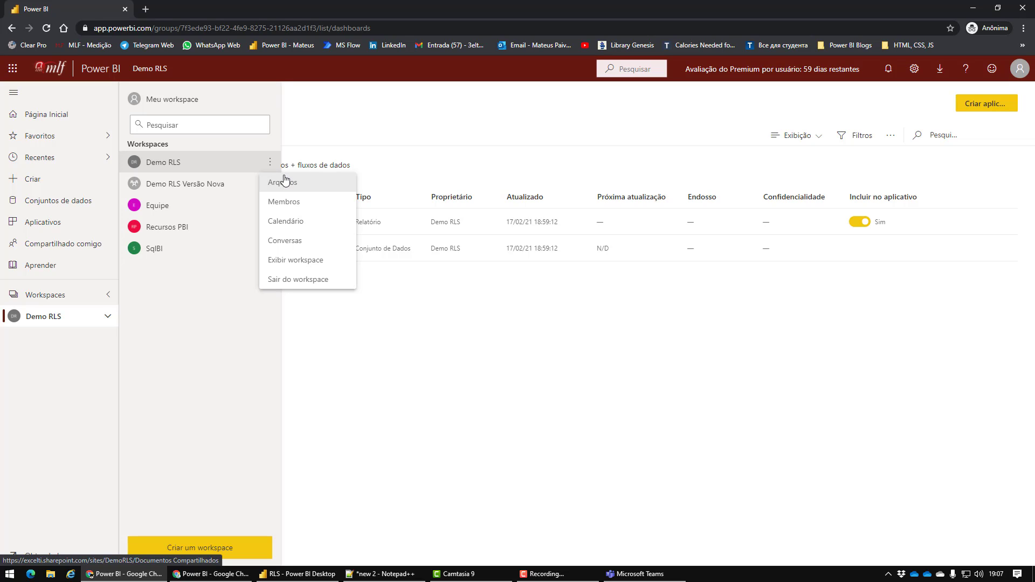
click(295, 260)
click(702, 353)
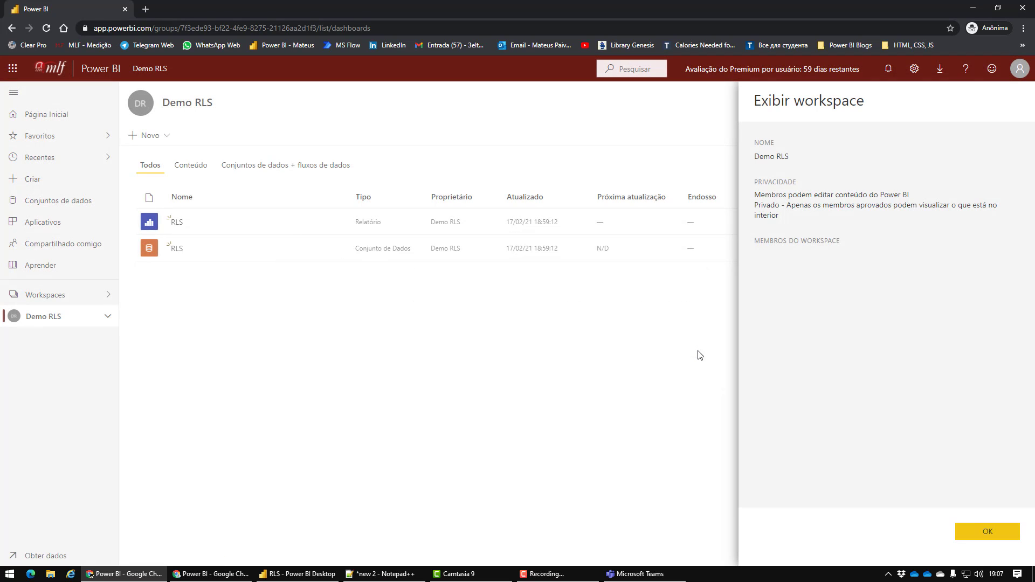
click(39, 296)
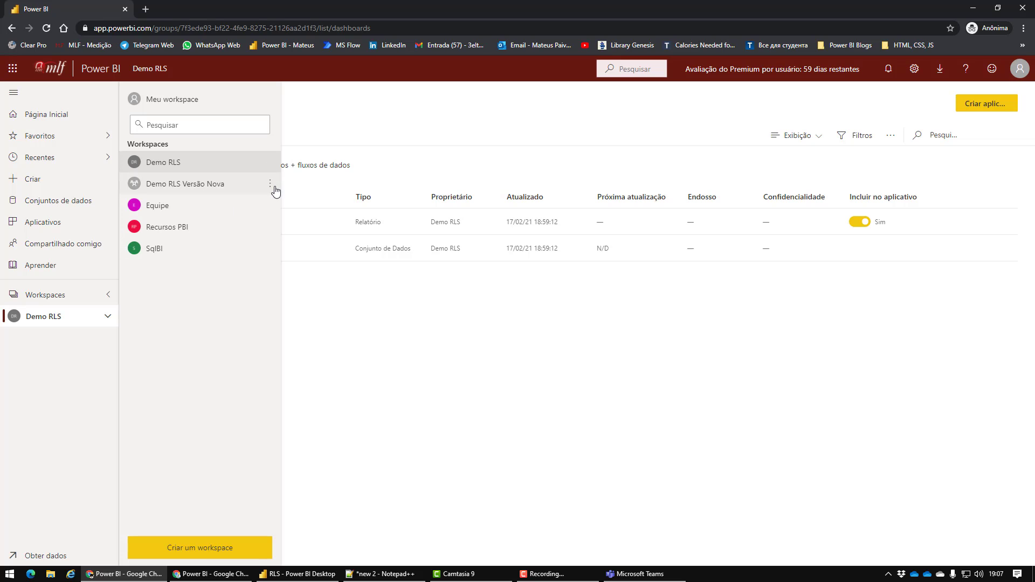
In the administrator's browser session, reopen the Demo RLS workspace access list and open the permission options of the Demo RLS group
click(210, 573)
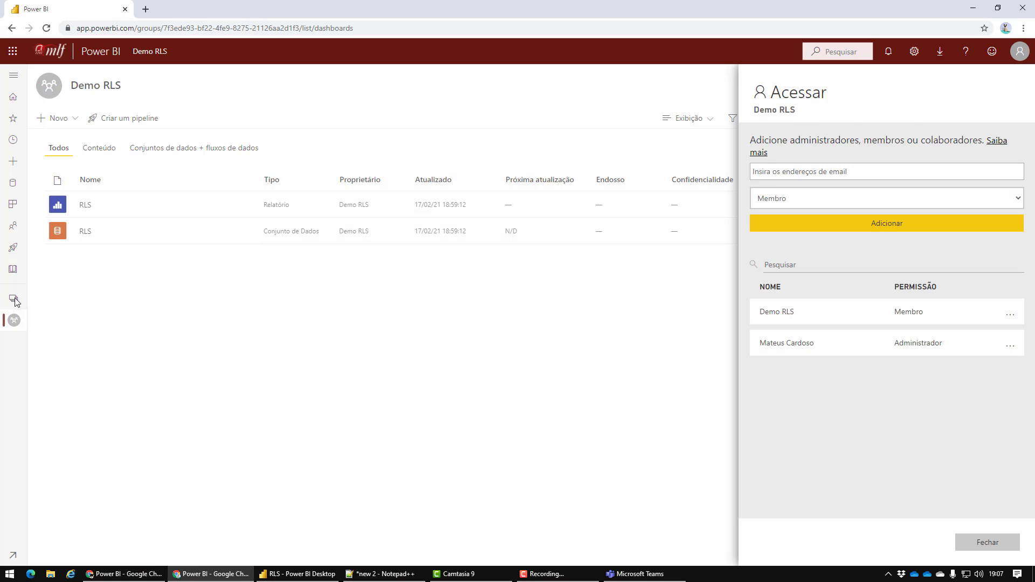
click(15, 302)
click(178, 166)
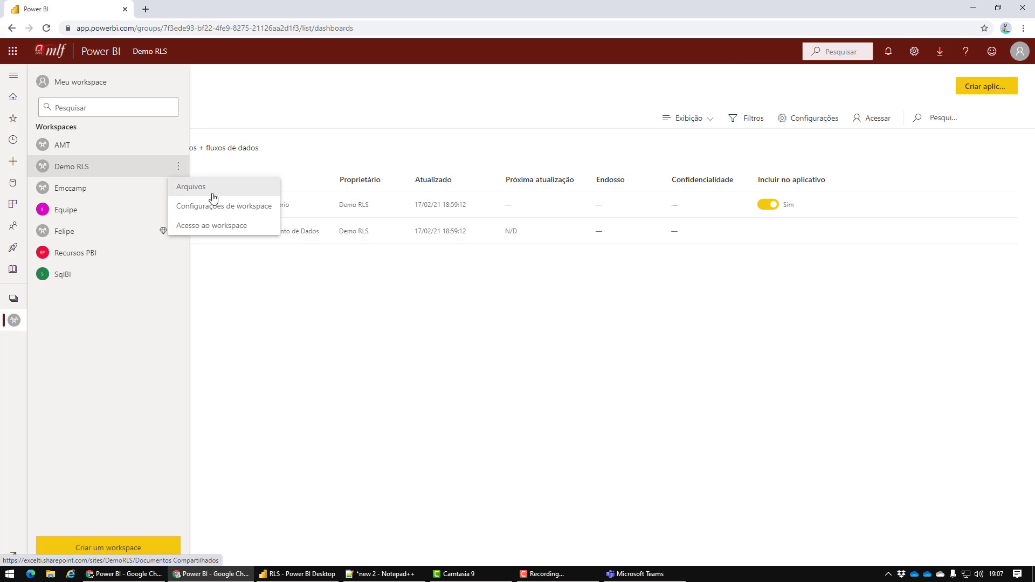
click(222, 230)
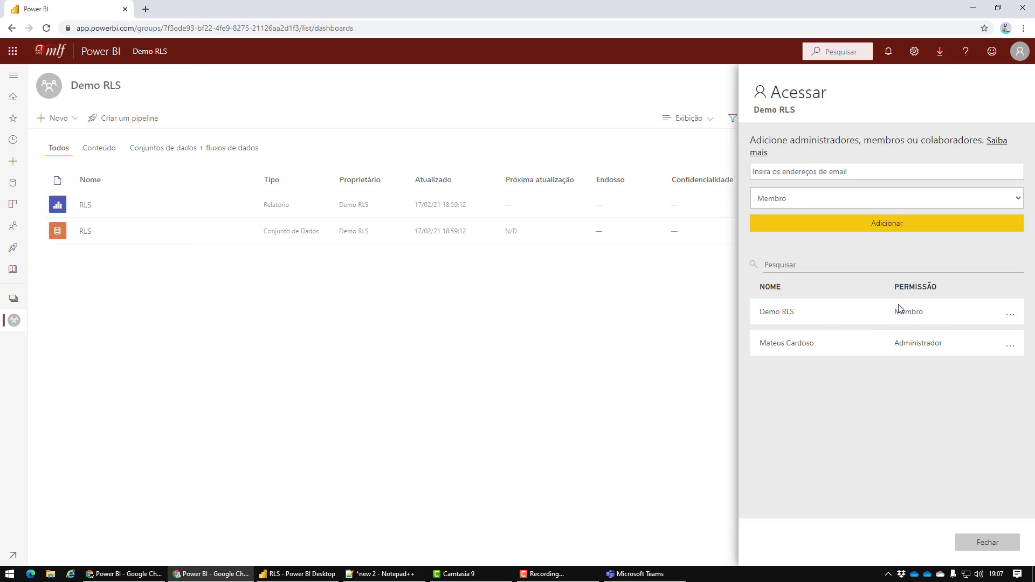
click(1007, 317)
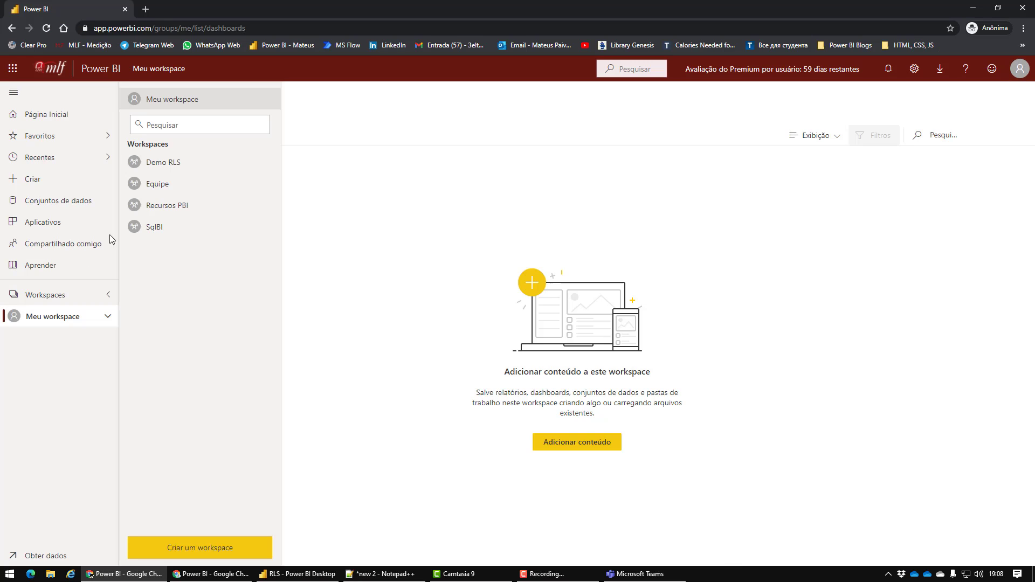
In the member's incognito session, open the RLS report from the Demo RLS workspace to check its rows
click(162, 159)
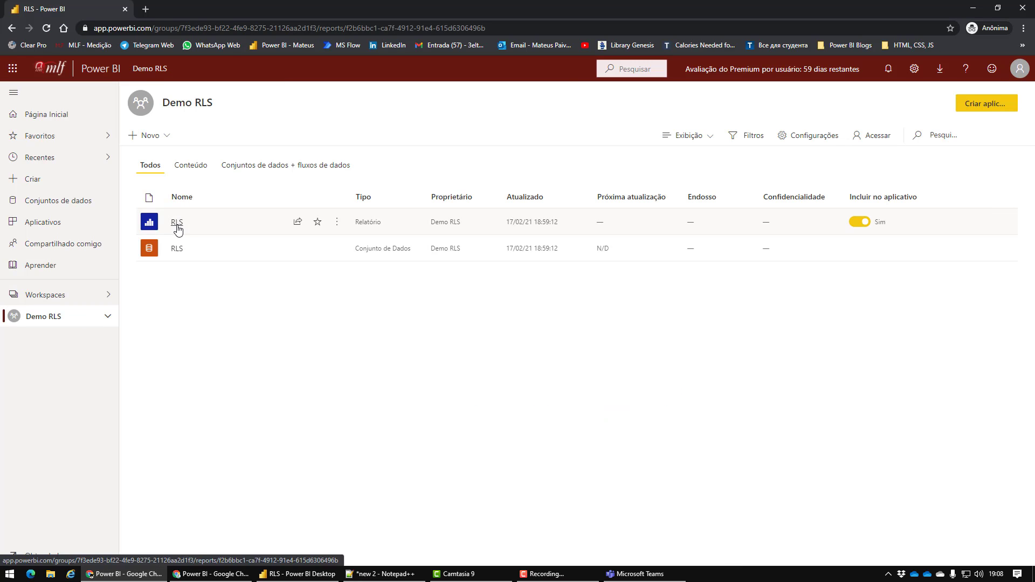
click(177, 223)
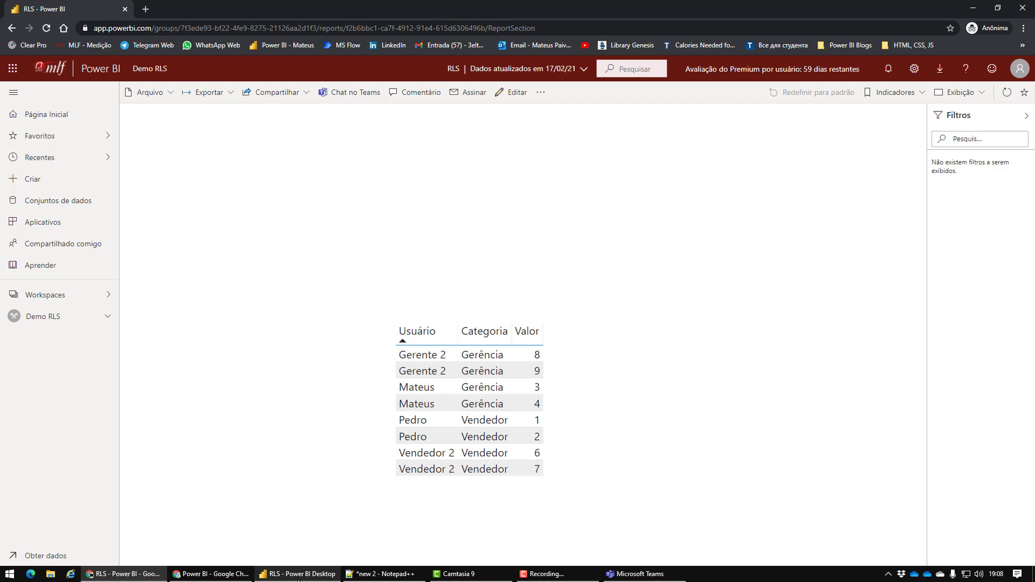
In the administrator's browser session, set the Demo RLS group's permission to Visualizador in the Demo RLS workspace access
click(234, 579)
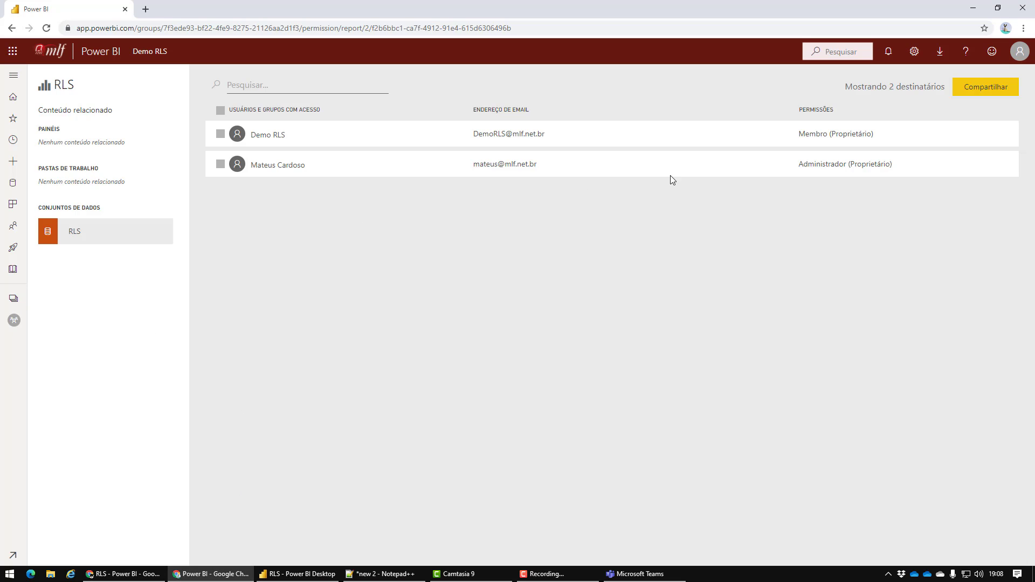
click(14, 299)
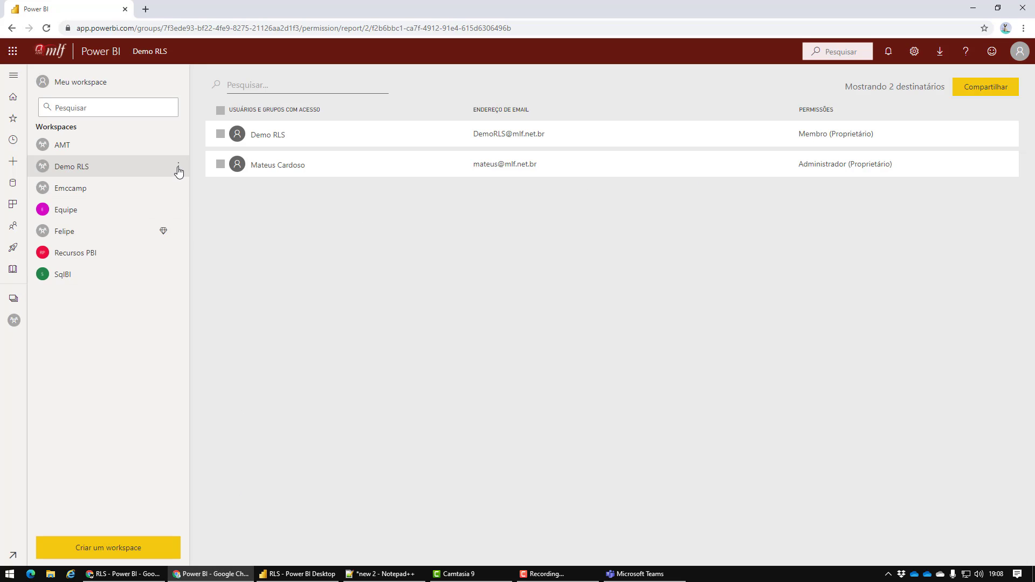
click(179, 167)
click(220, 226)
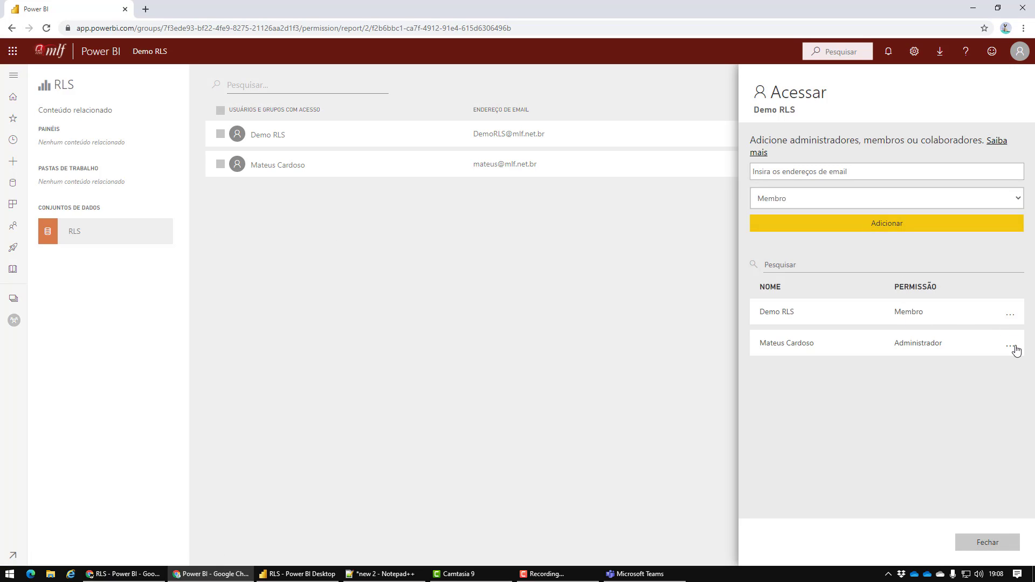
click(1012, 319)
click(961, 374)
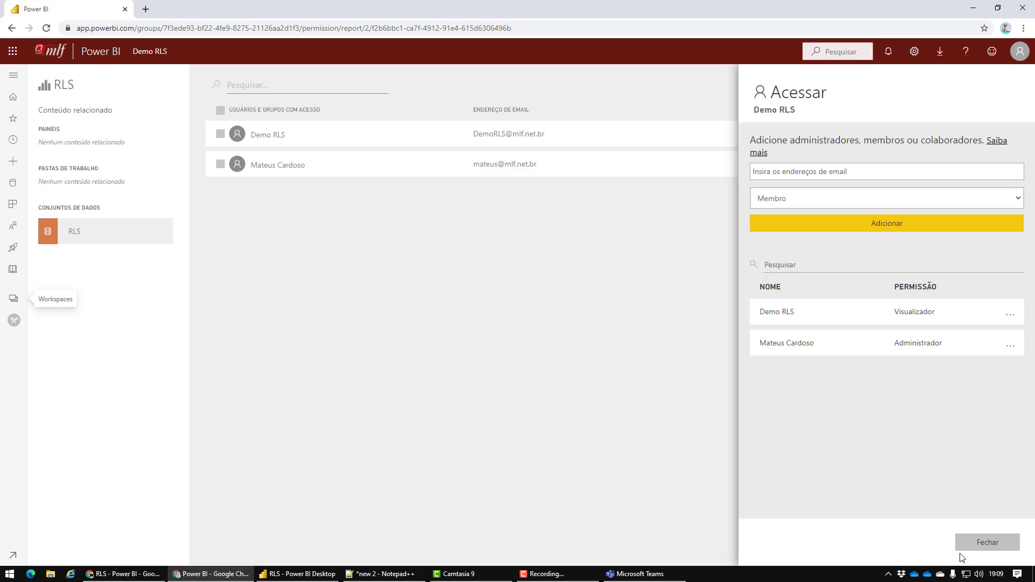
click(981, 542)
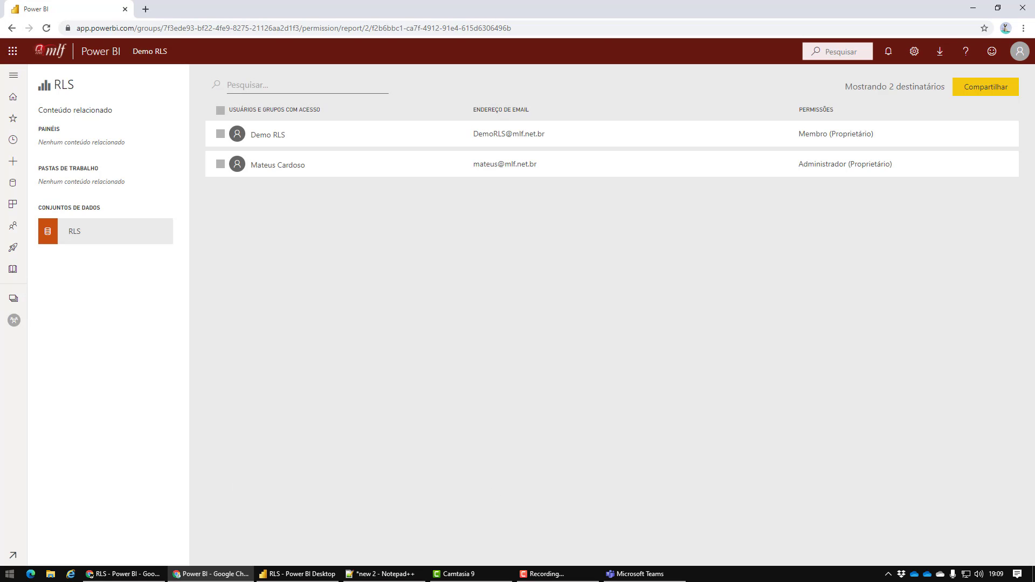
Reload the RLS report in the member's incognito session and check which rows the table shows
click(124, 573)
key(F5)
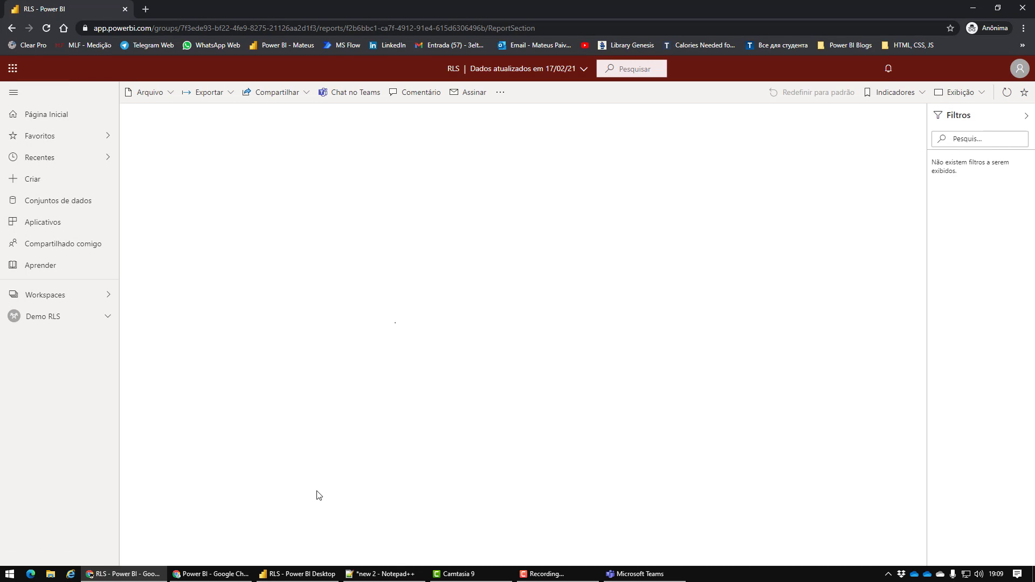
click(230, 574)
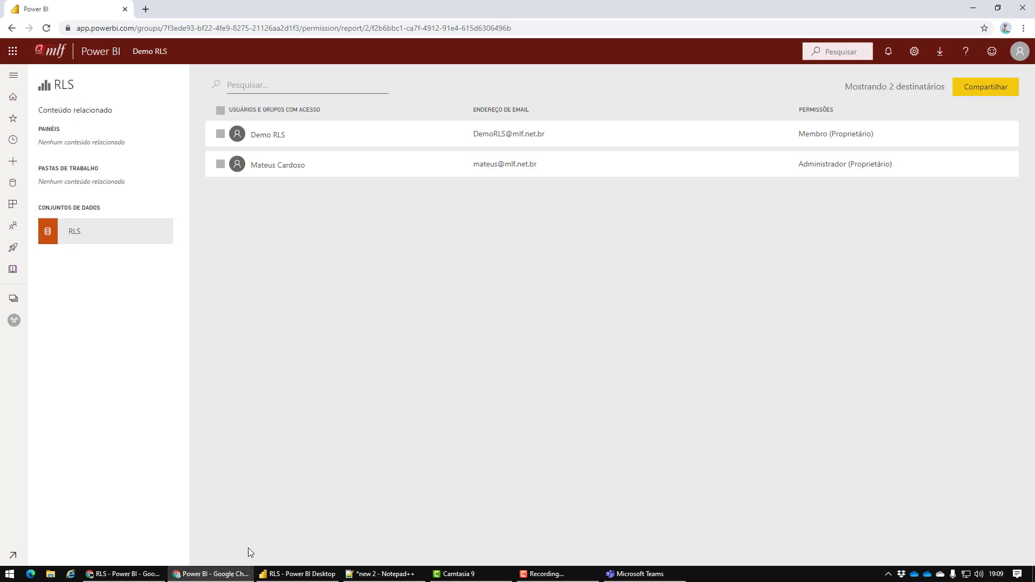
key(alt+Tab)
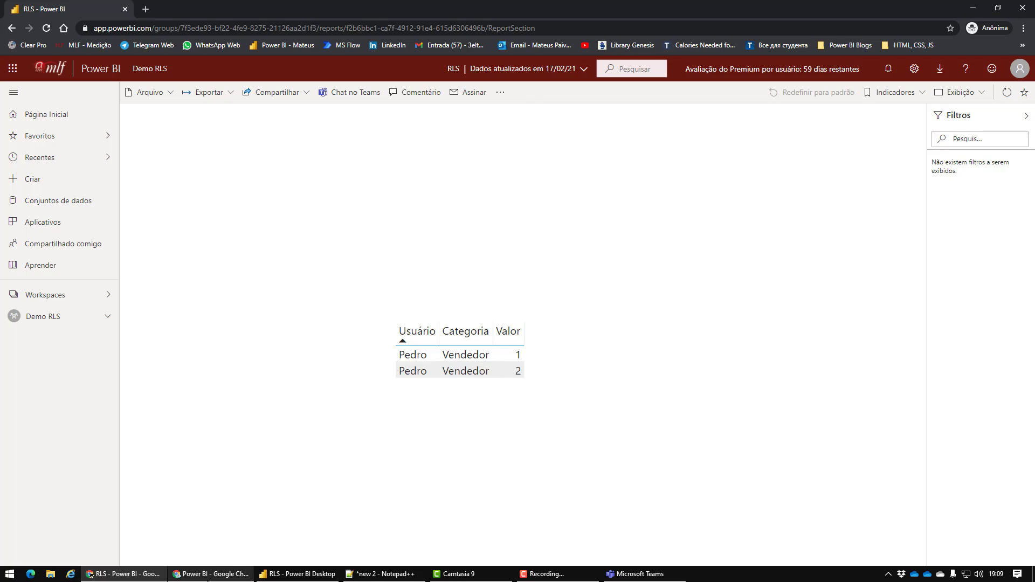
In the administrator's browser session, open the row-level security settings of the RLS dataset in the Demo RLS workspace
key(alt+Tab)
click(14, 299)
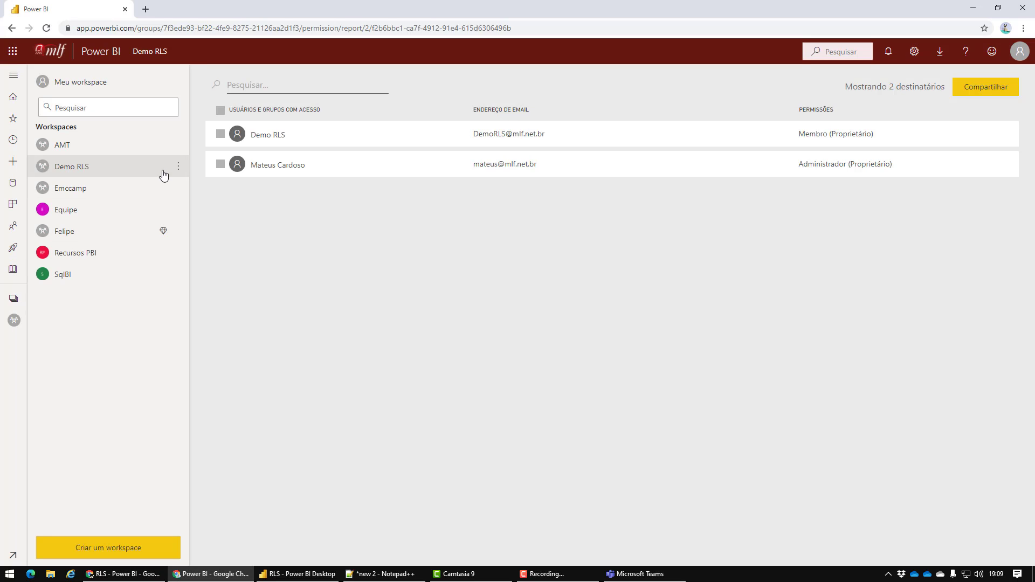
click(178, 168)
click(97, 169)
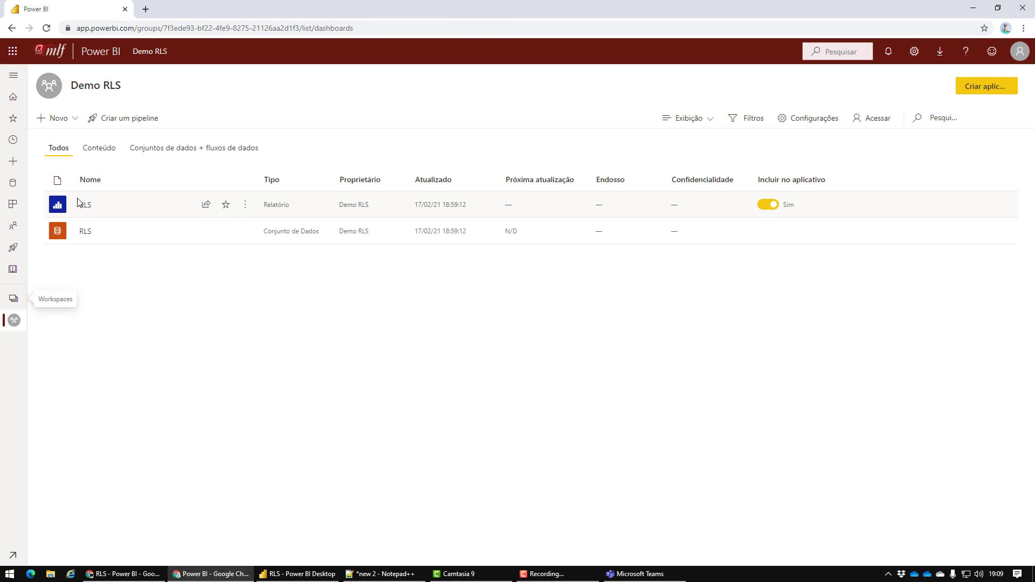
click(245, 231)
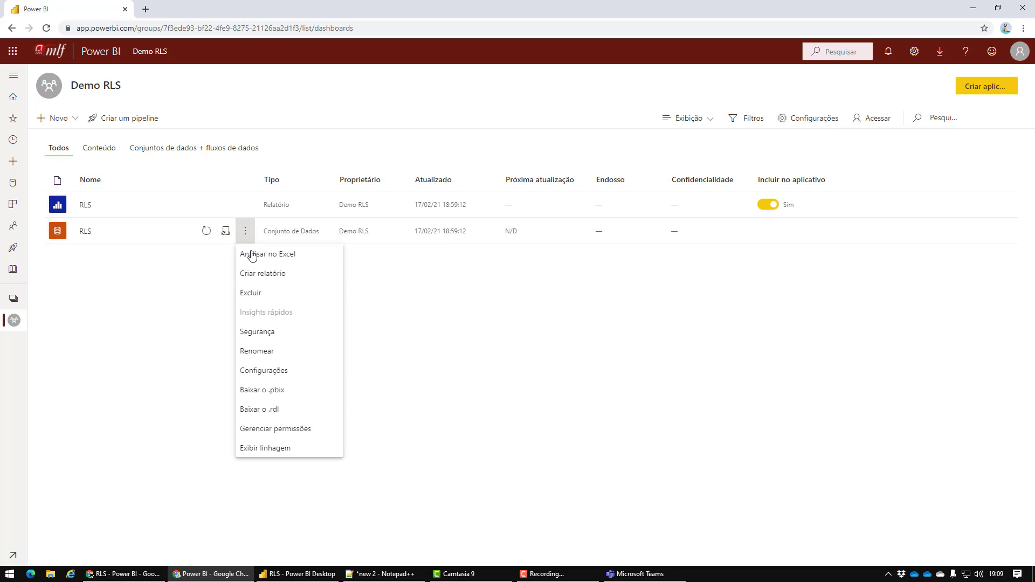
click(271, 337)
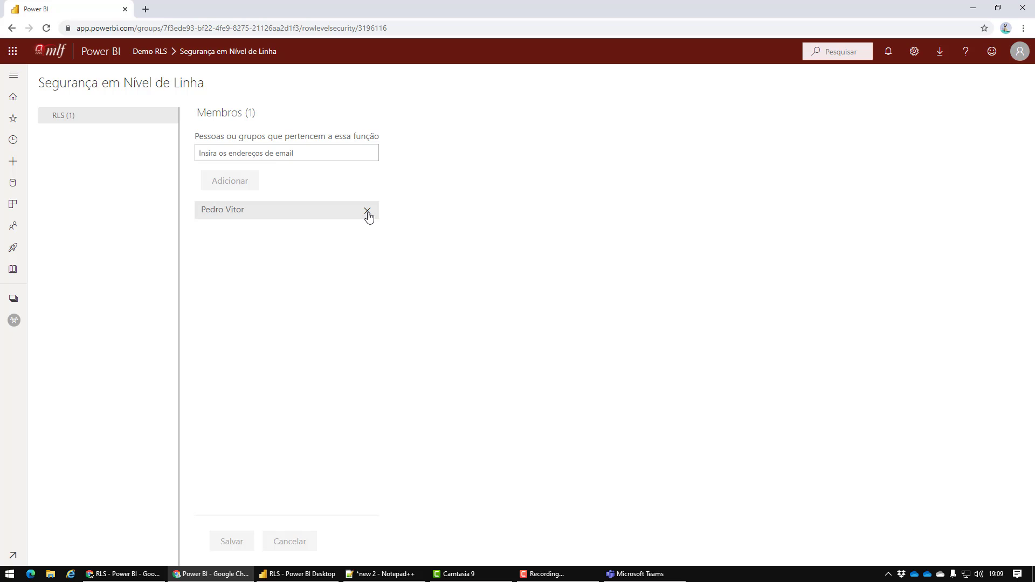
Remove the existing member from the RLS role and search for the Demo RLS group by entering demo
click(367, 211)
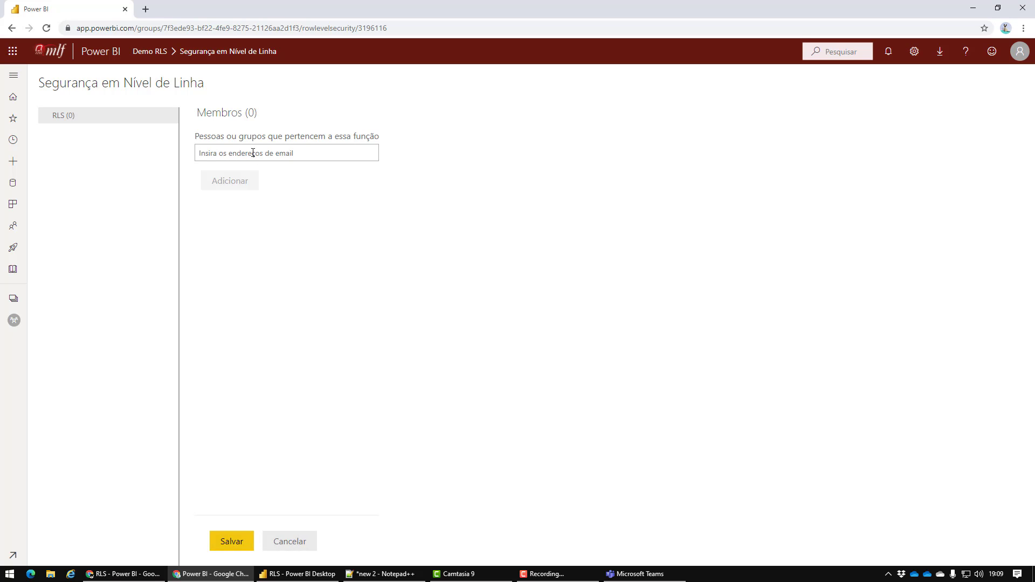
click(253, 153)
text(demo)
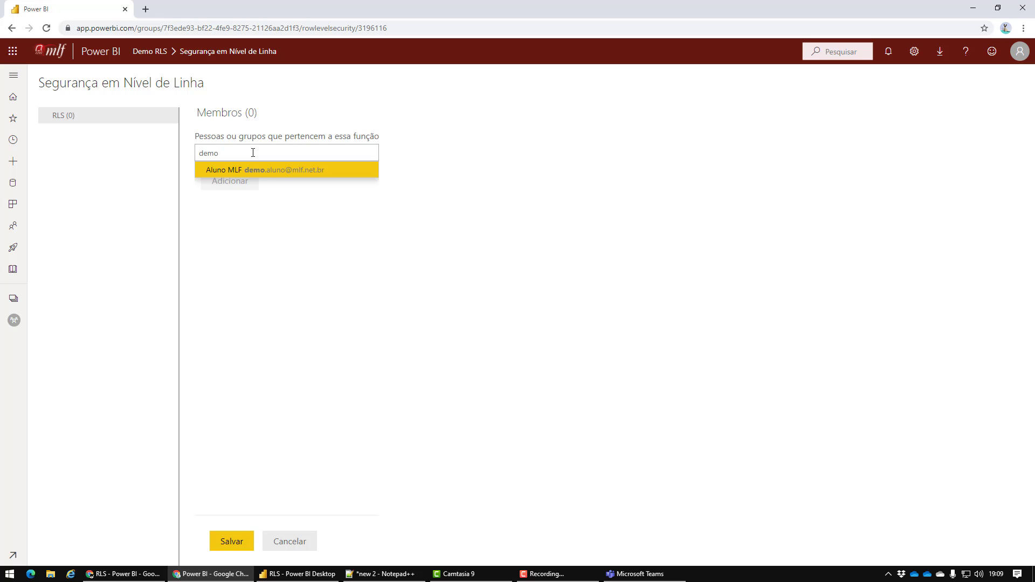
In Notepad++, add the line "4 - Apenas grupos de segurança podem ser adicionados na regra de segurança do dataset."
click(376, 575)
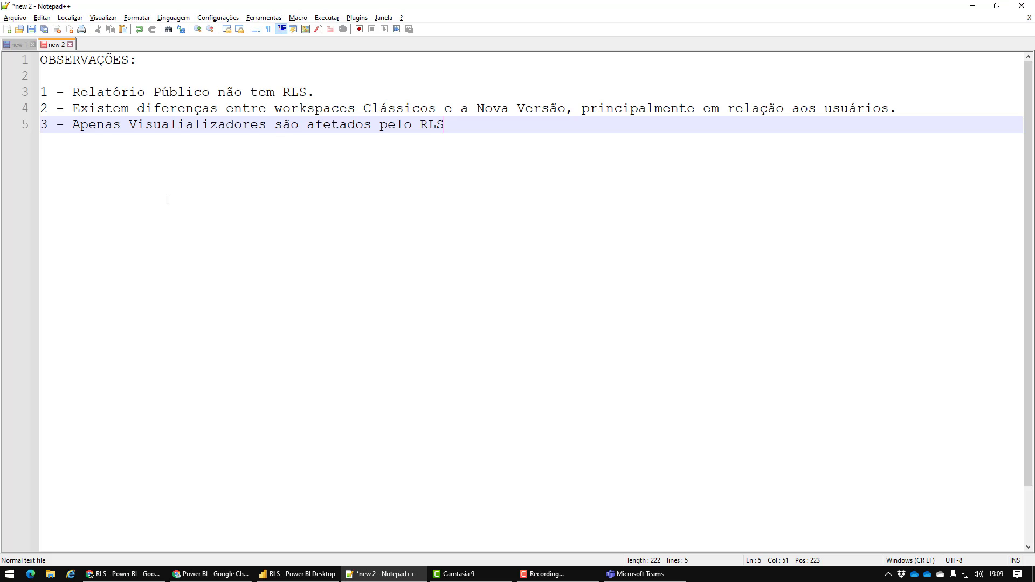
key(Return)
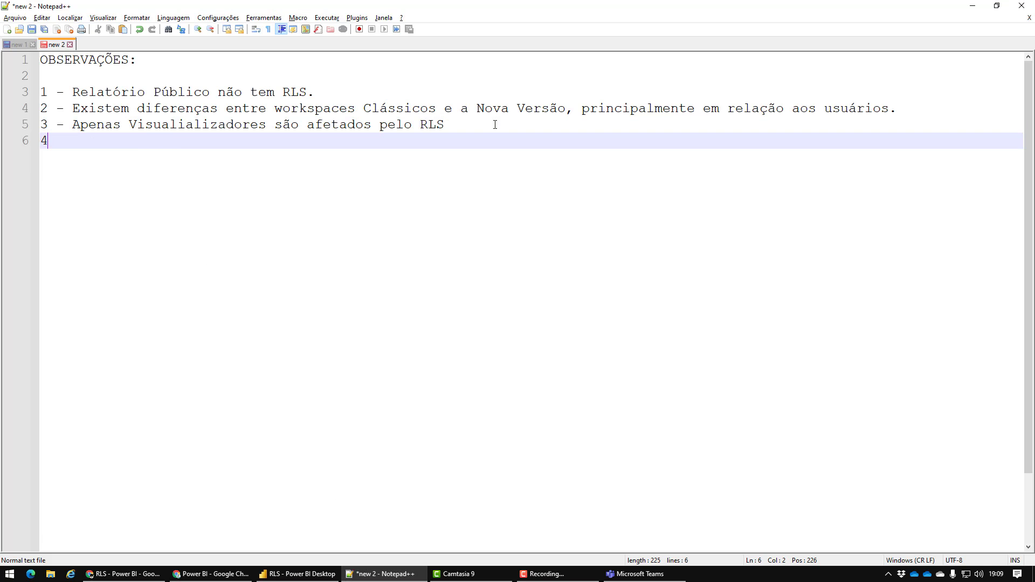
text(4 - Para a)
key(BackSpace)
key(BackSpace)
key(BackSpace)
key(BackSpace)
text(Apena)
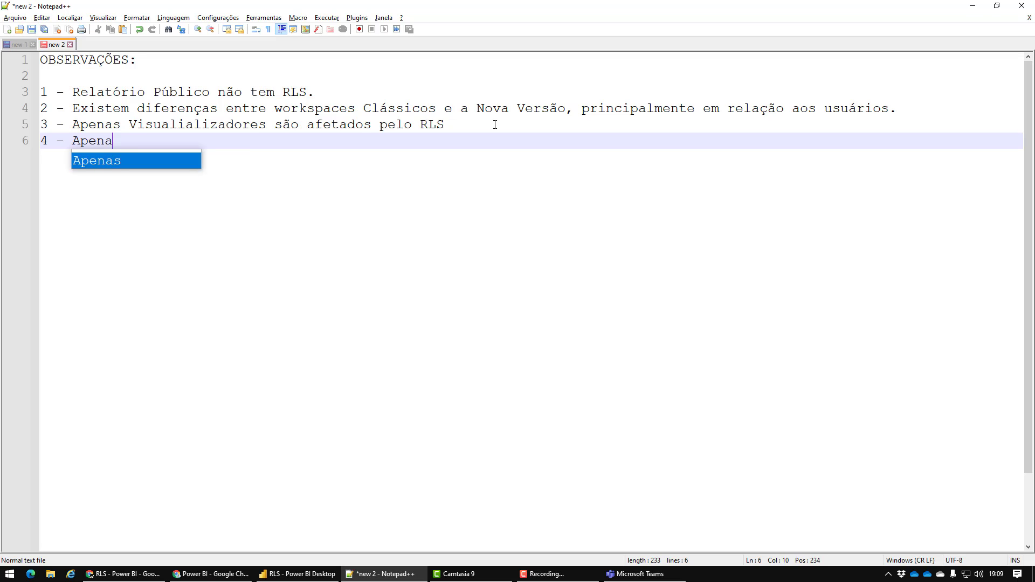
text(s grupos )
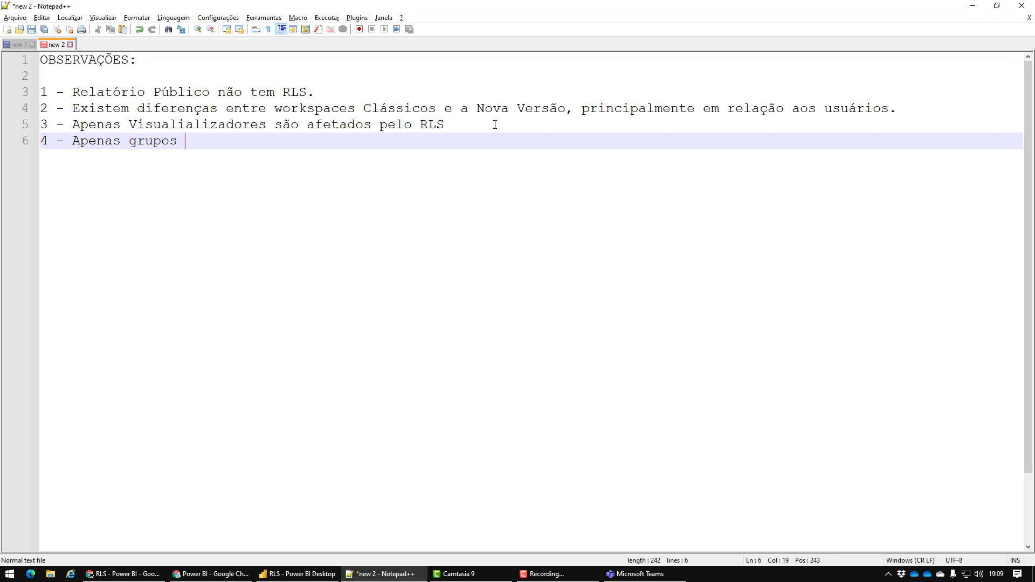
text(de segurança podem )
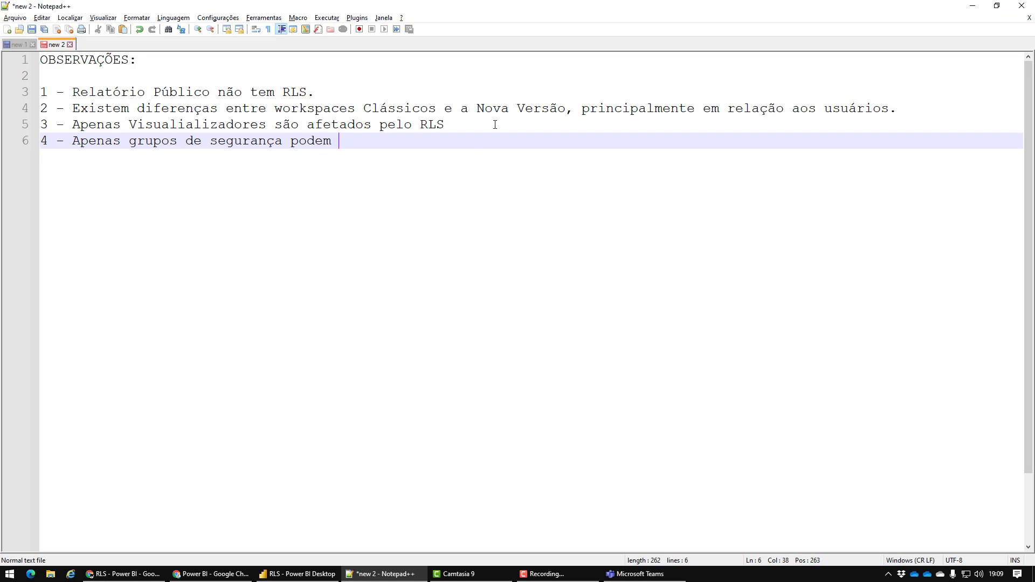
text(ser adicionadosn na r)
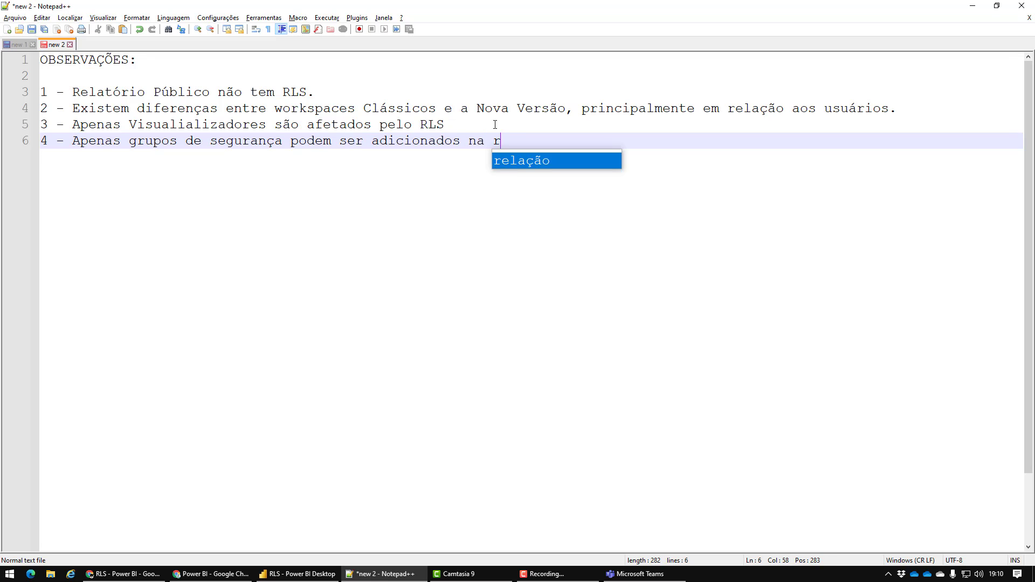
text(egra de segur)
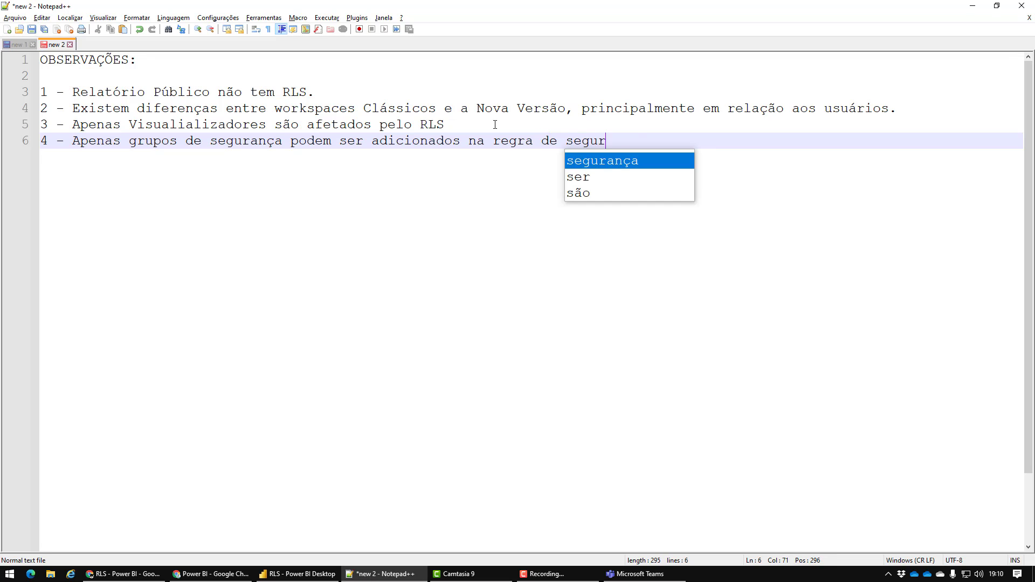
text(ança do dataset.)
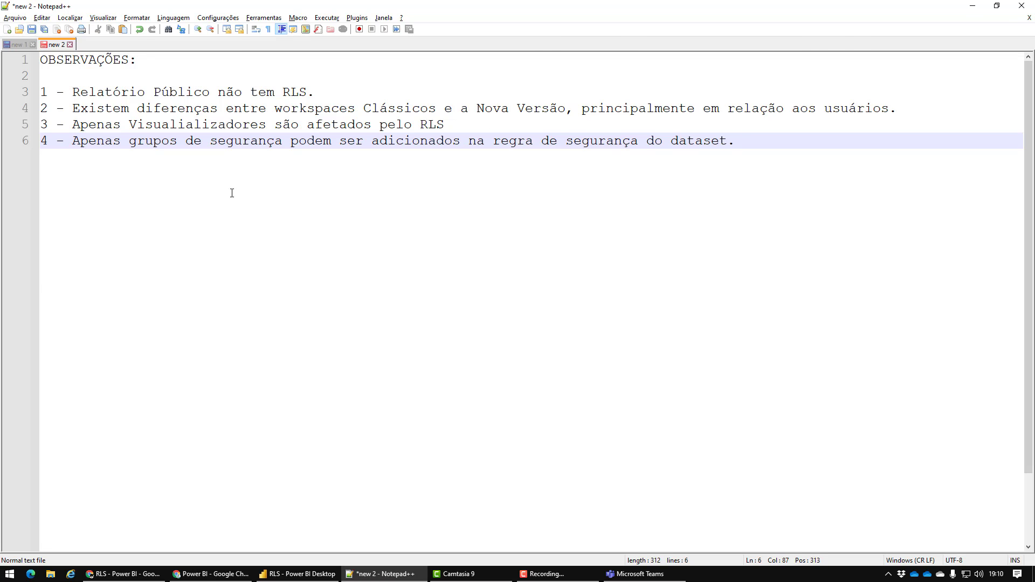
Back in the administrator's Power BI session, clear the demo entry from the RLS role's member field
key(alt+Tab)
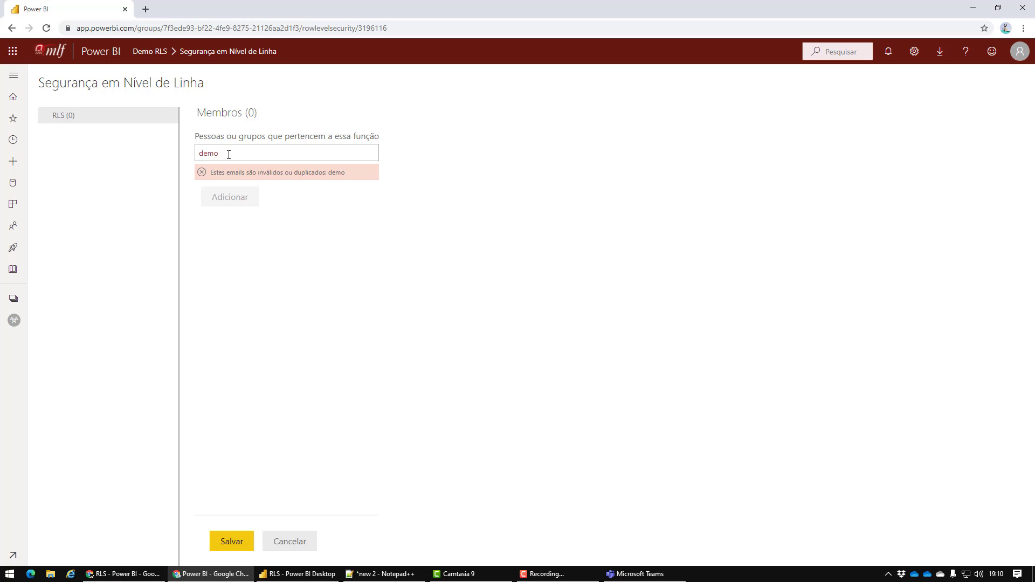
key(BackSpace)
key(BackSpace)
key(BackSpace)
key(BackSpace)
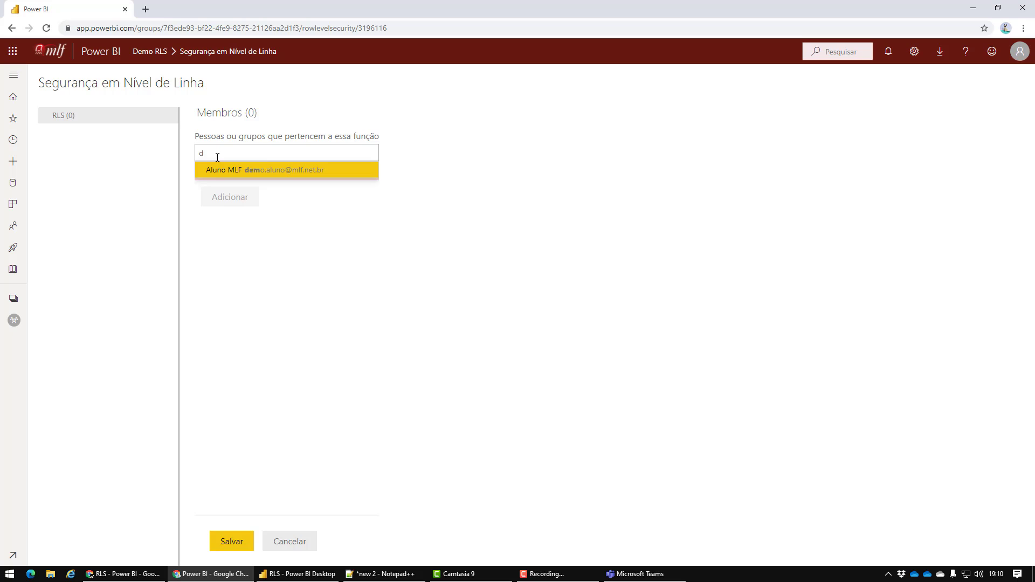
click(13, 300)
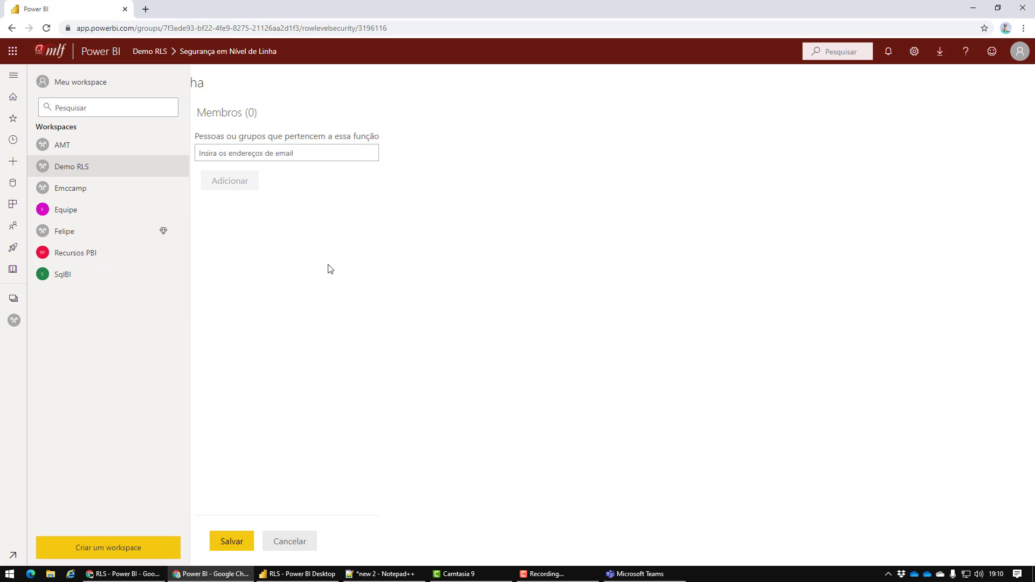
key(Escape)
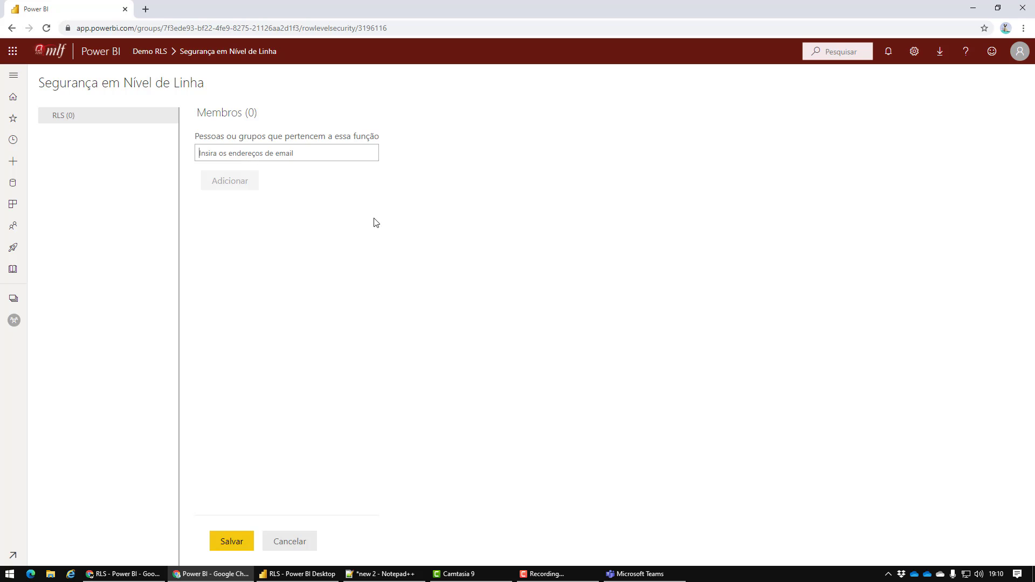
Check the Demo RLS team's members in Microsoft Teams and review the RLS report in the member's incognito session
click(638, 573)
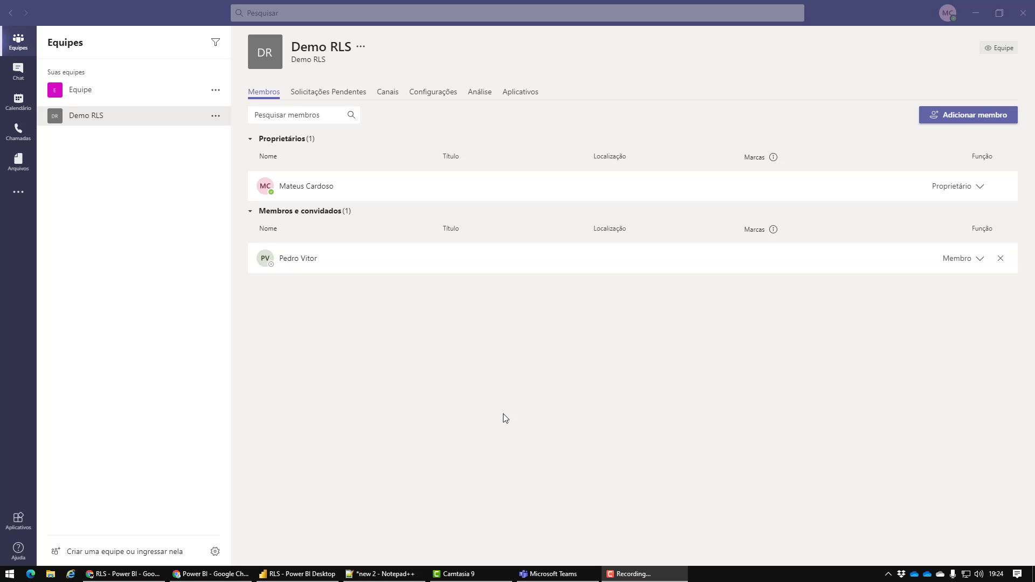
click(147, 576)
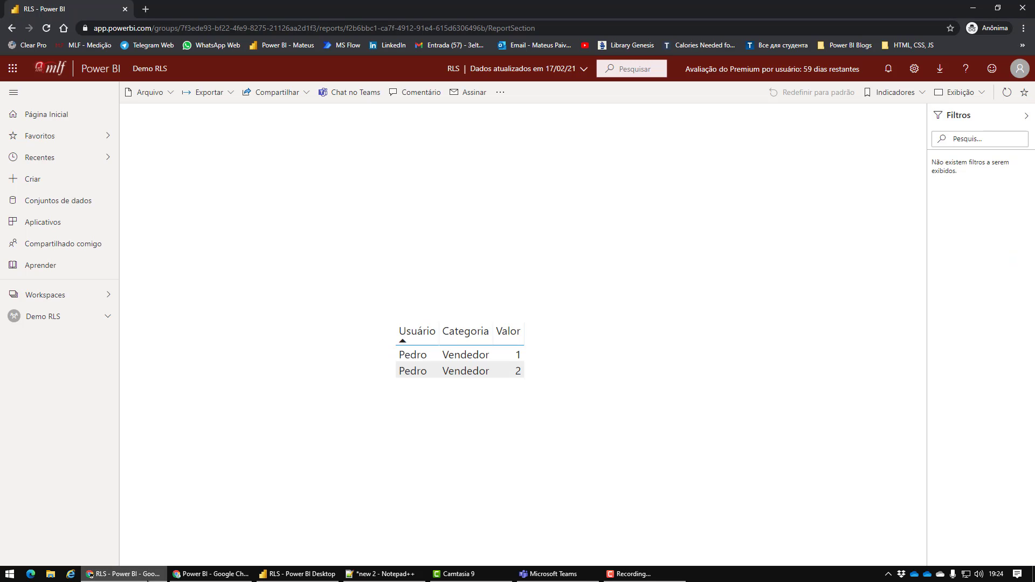
In the administrator's browser session, close the workspace access list and remove Demo RLS Grupo de Segurança from the RLS role
click(210, 573)
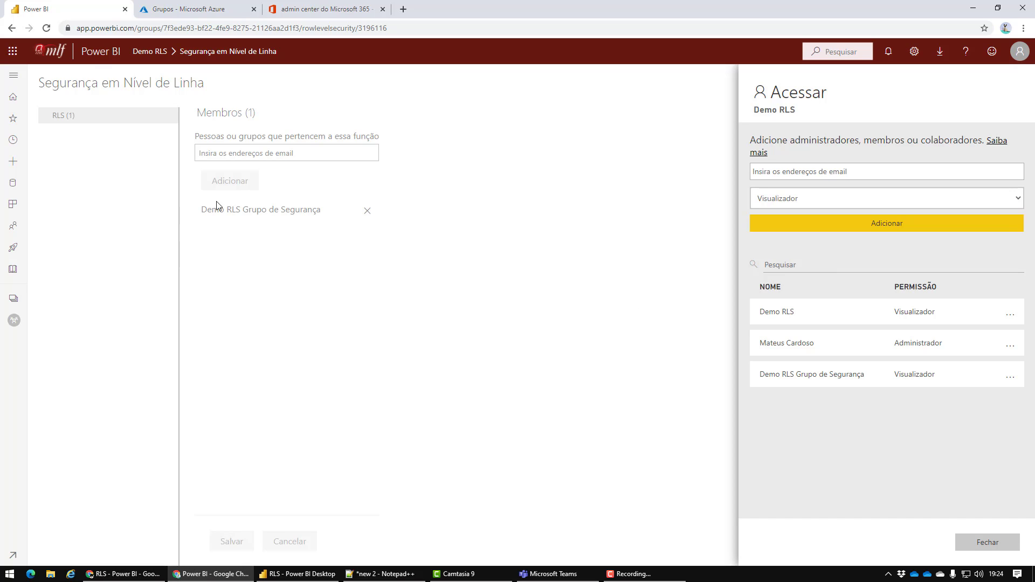
click(249, 153)
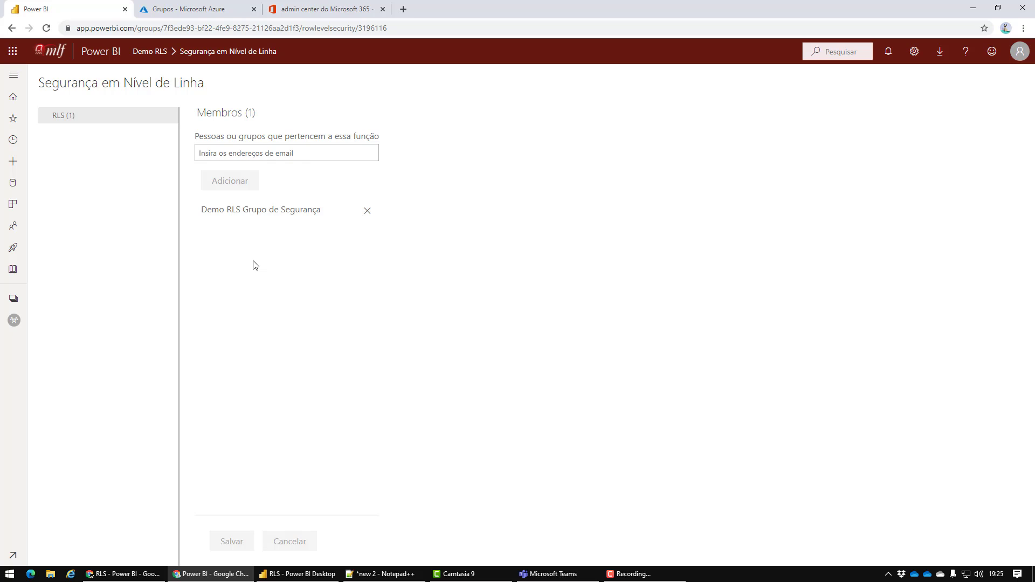
click(367, 211)
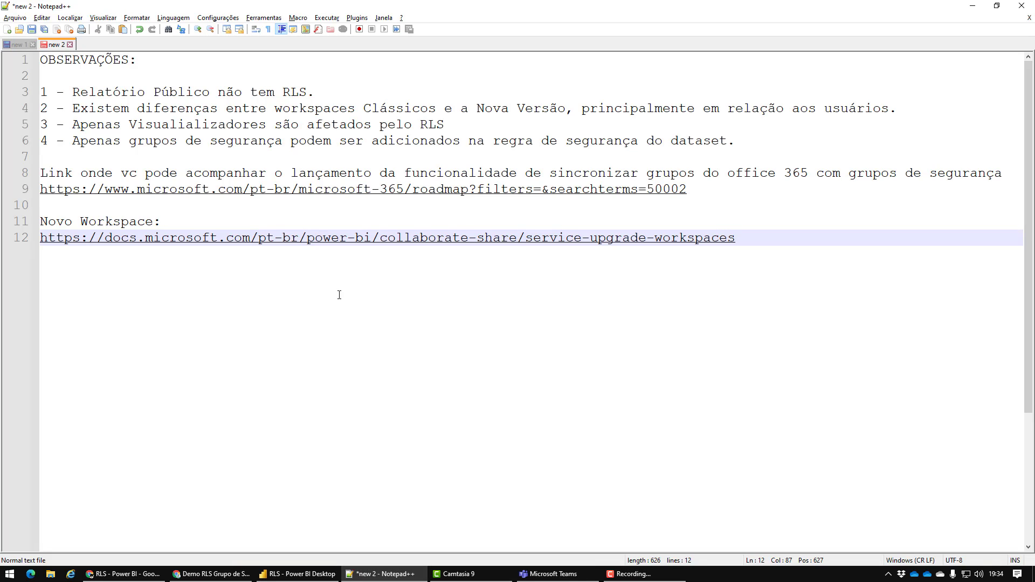
In the Notepad++ notes, select the full Microsoft 365 roadmap link about syncing Office 365 groups with security groups
click(647, 193)
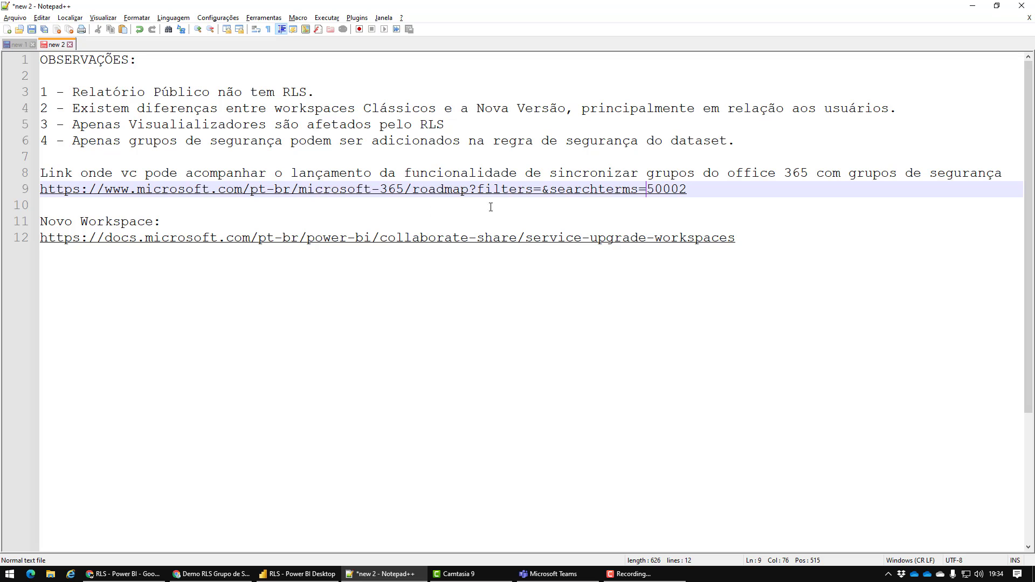
click(664, 193)
drag(714, 194, 37, 191)
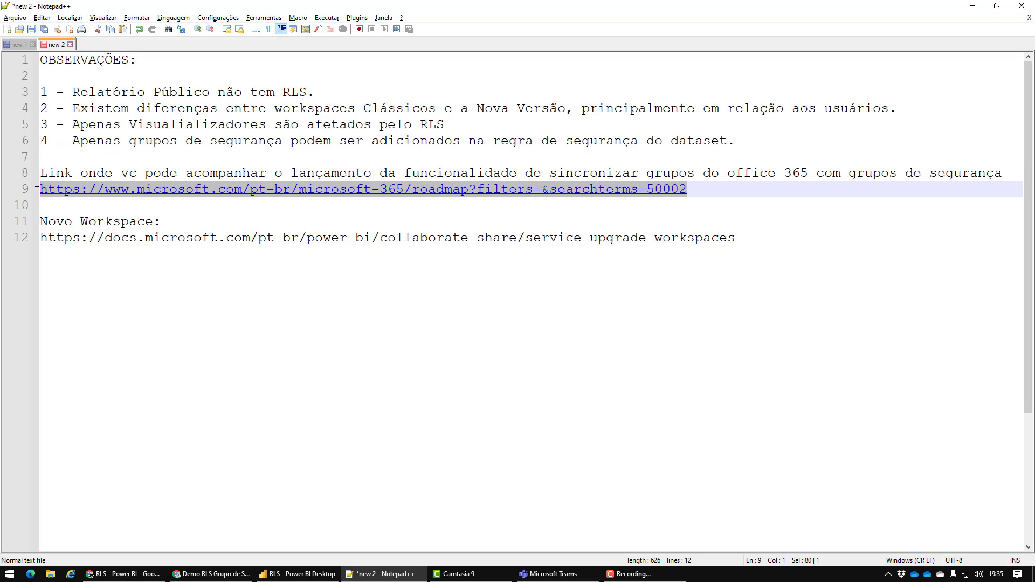
Copy the Microsoft 365 roadmap link from the notes, open it in the administrator's browser and review the Office 365: Group Driven Membership entry
key(ctrl+c)
key(alt+Tab)
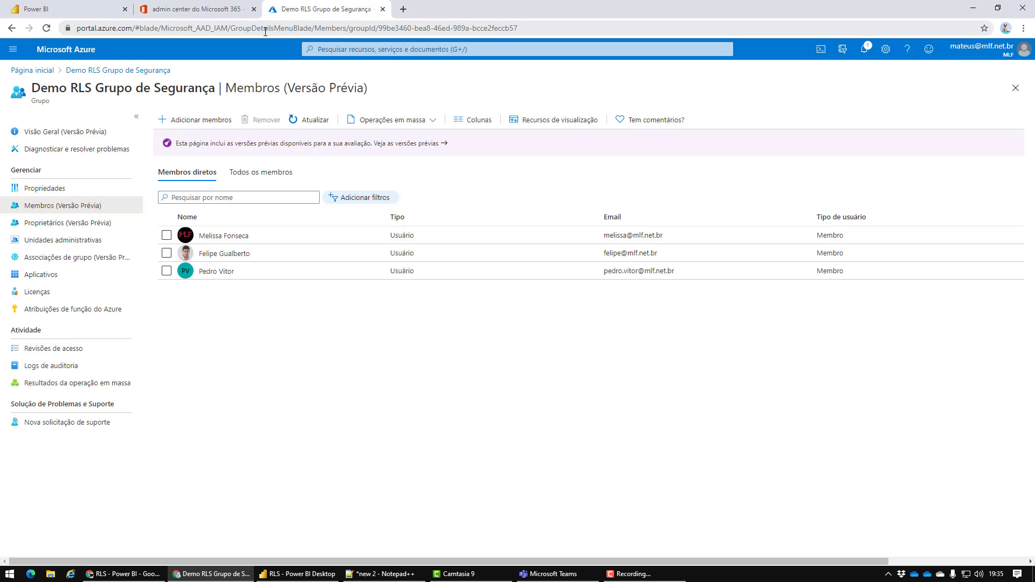
click(266, 30)
key(ctrl+v)
key(Return)
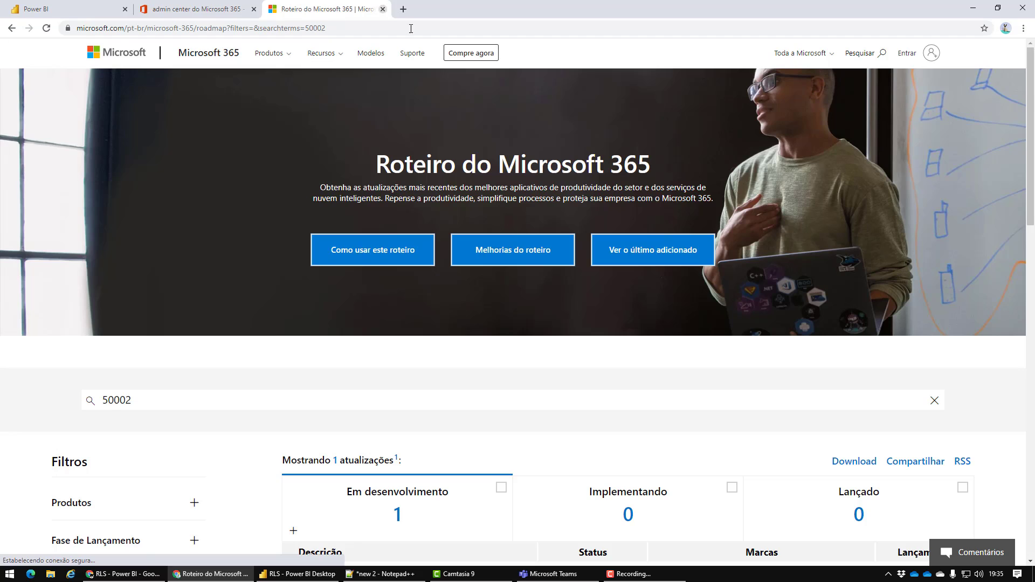
scroll(480, 212, down, 3)
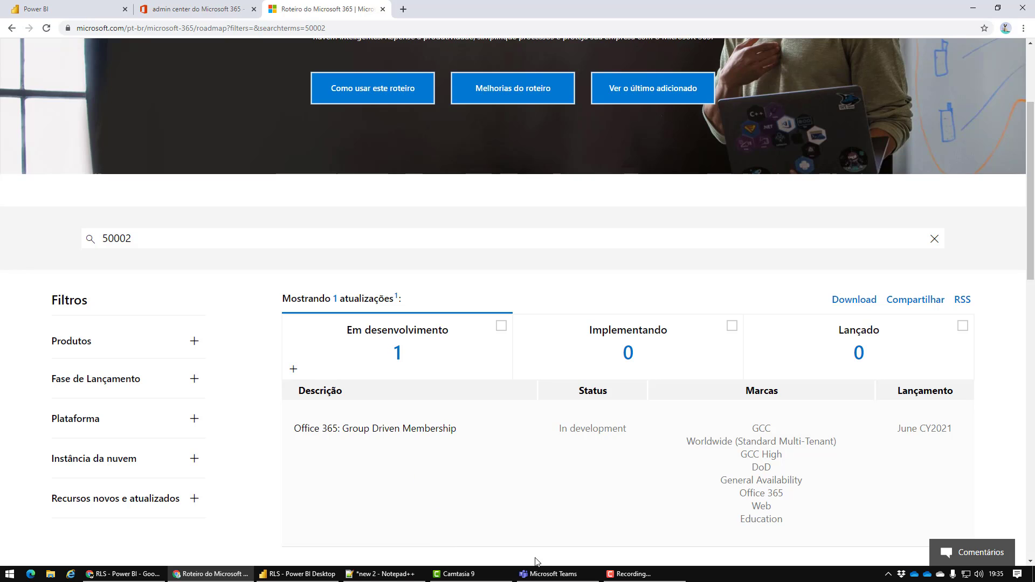
In the administrator's browser, close the Microsoft 365 admin center page and return to the Demo RLS row-level security page
click(303, 576)
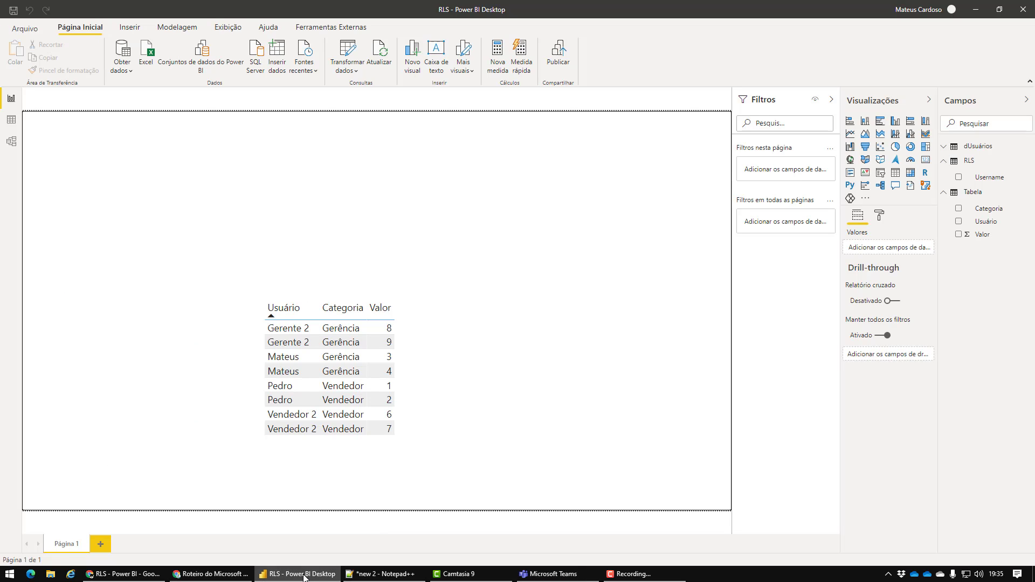
click(124, 573)
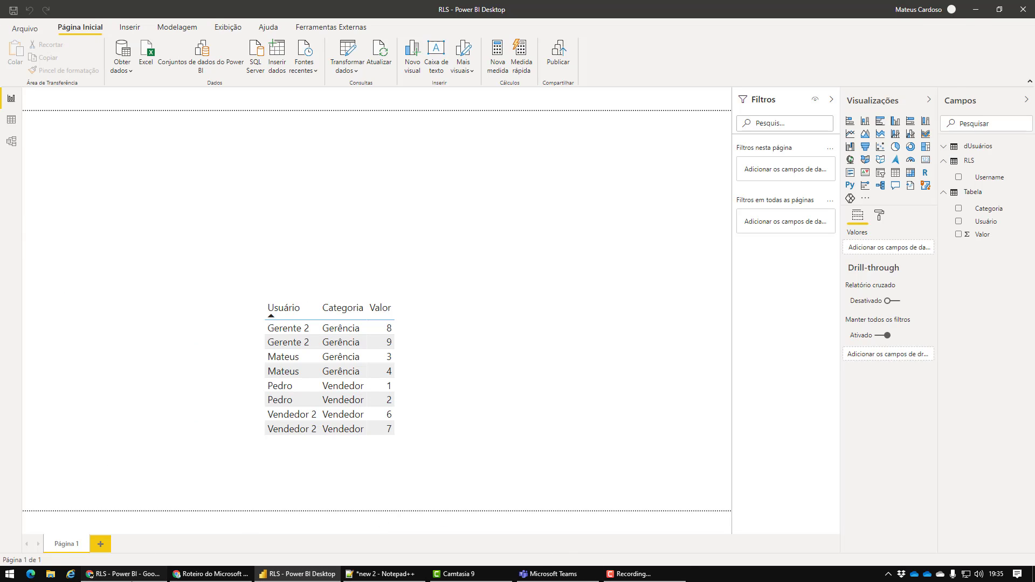
click(210, 573)
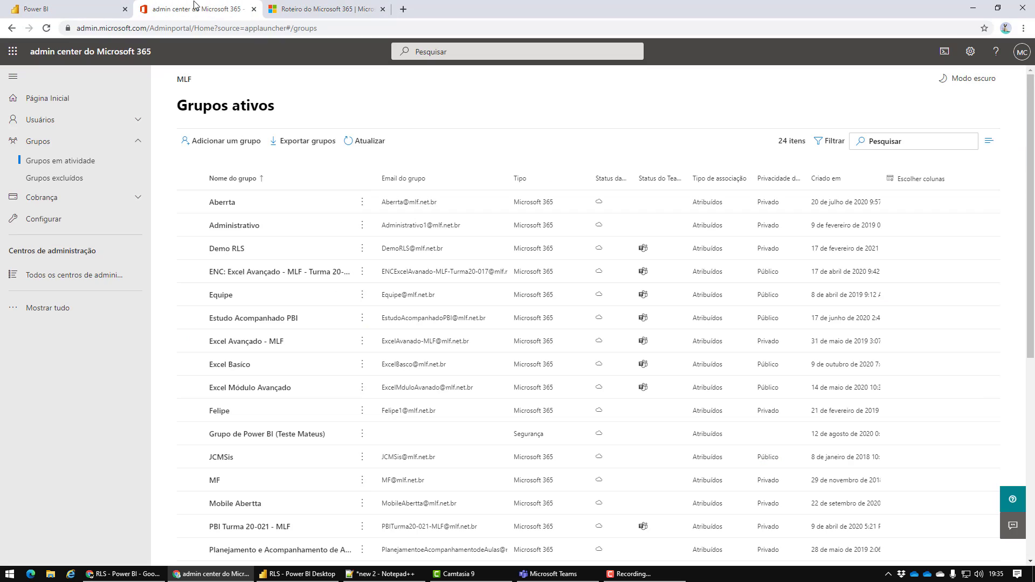
click(199, 9)
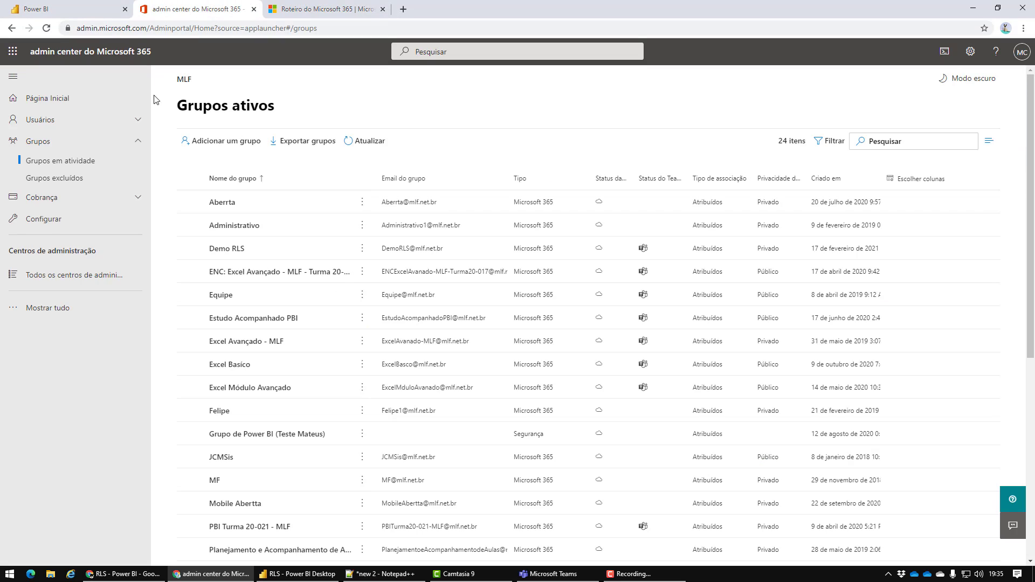
click(253, 9)
click(60, 10)
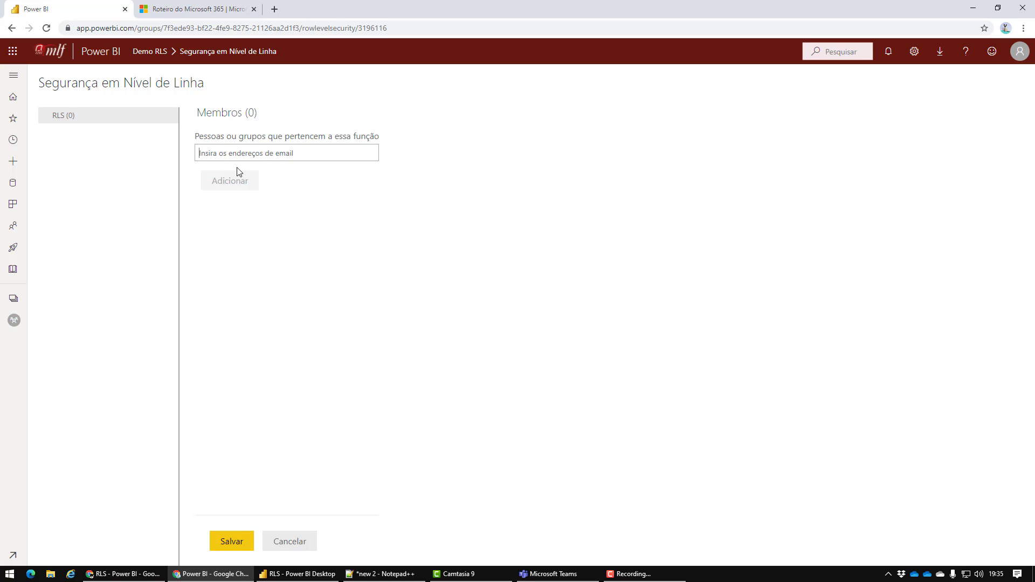
Add the individual demo member to the RLS role and save the role membership
text(pedro)
click(243, 170)
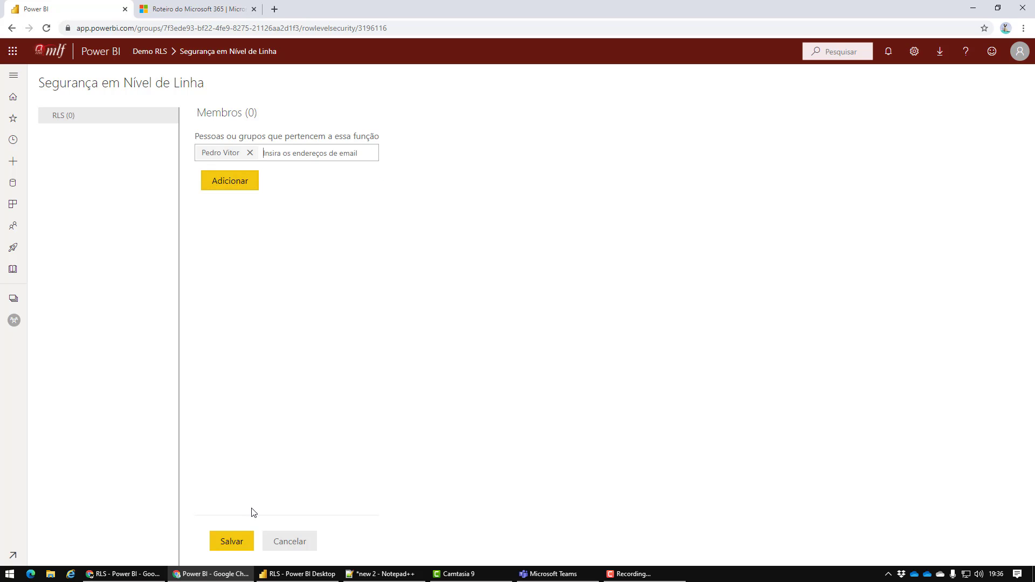
click(232, 542)
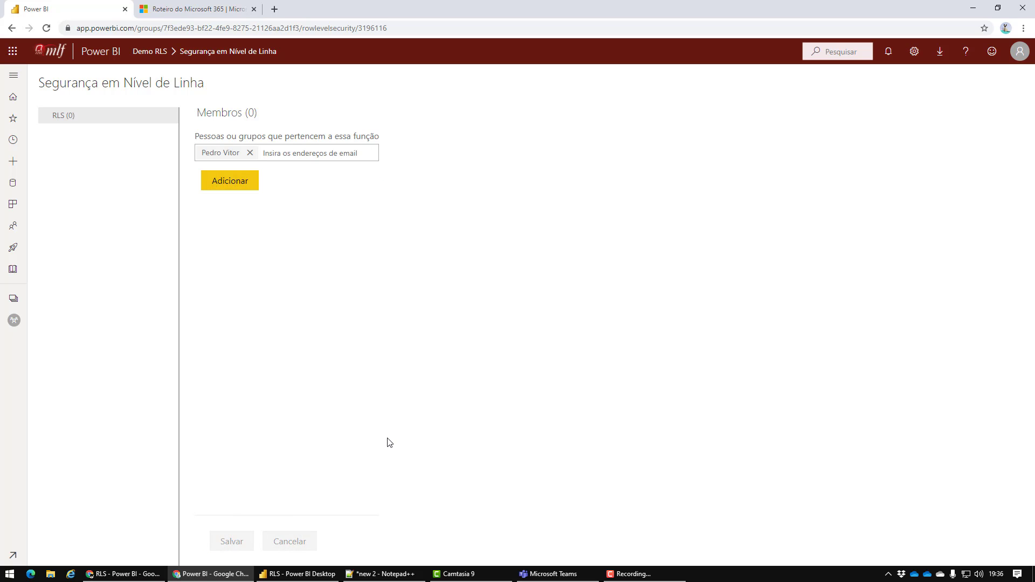
click(231, 184)
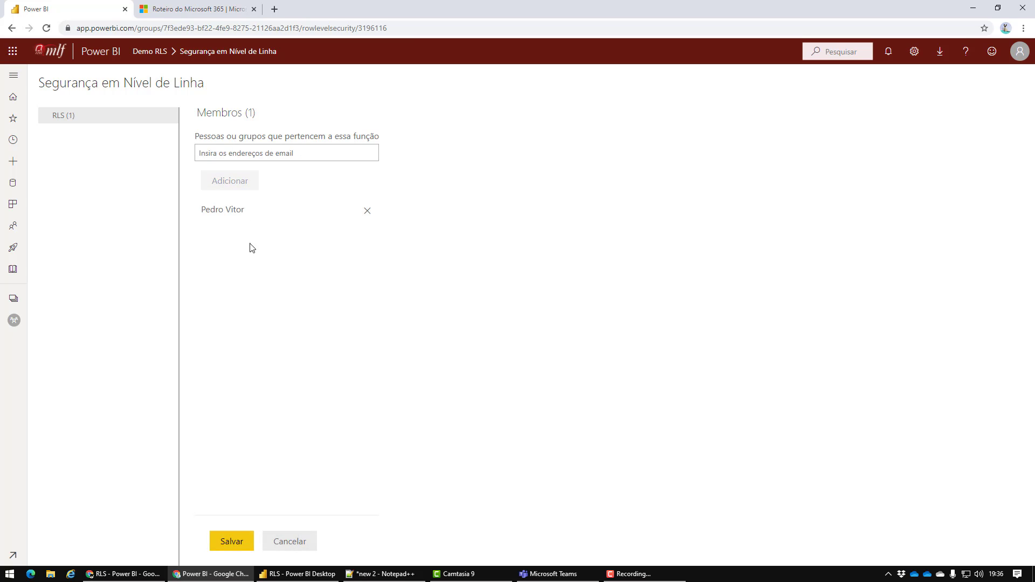
click(231, 538)
Switch to Power BI Desktop, examine the model relationships between RLS, dUsuários and Tabela, and return to the report view
click(305, 573)
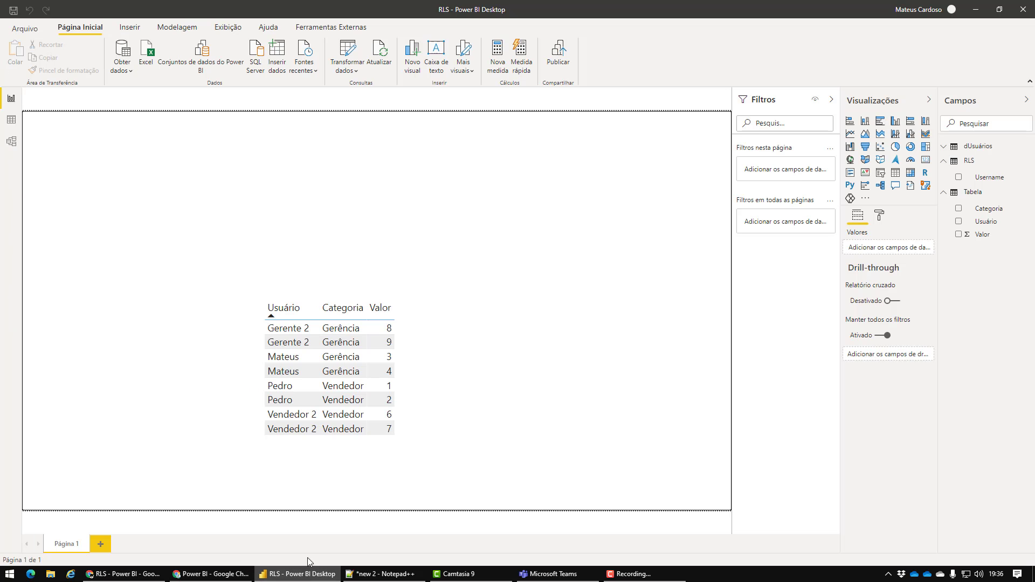
click(10, 141)
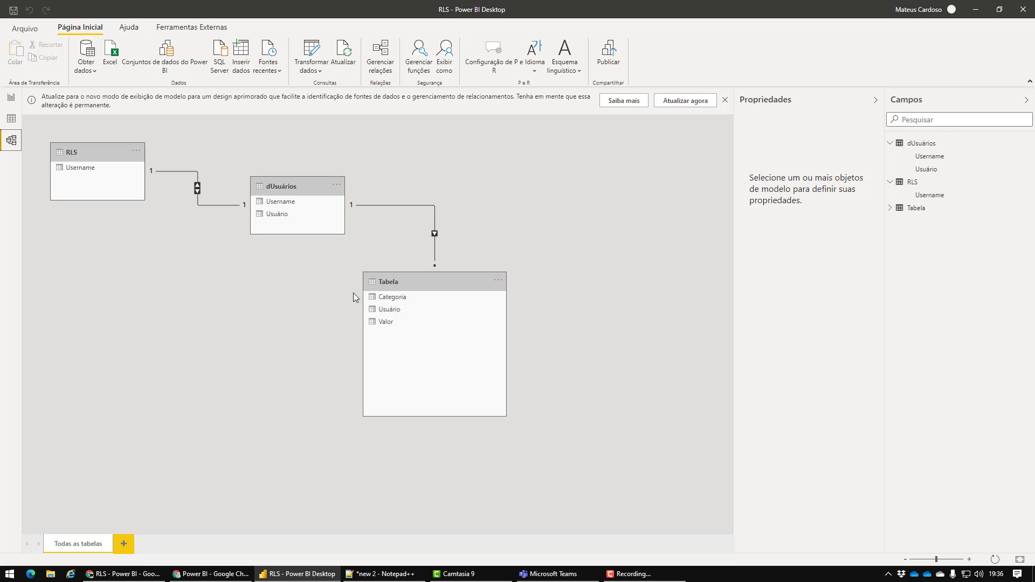
click(13, 100)
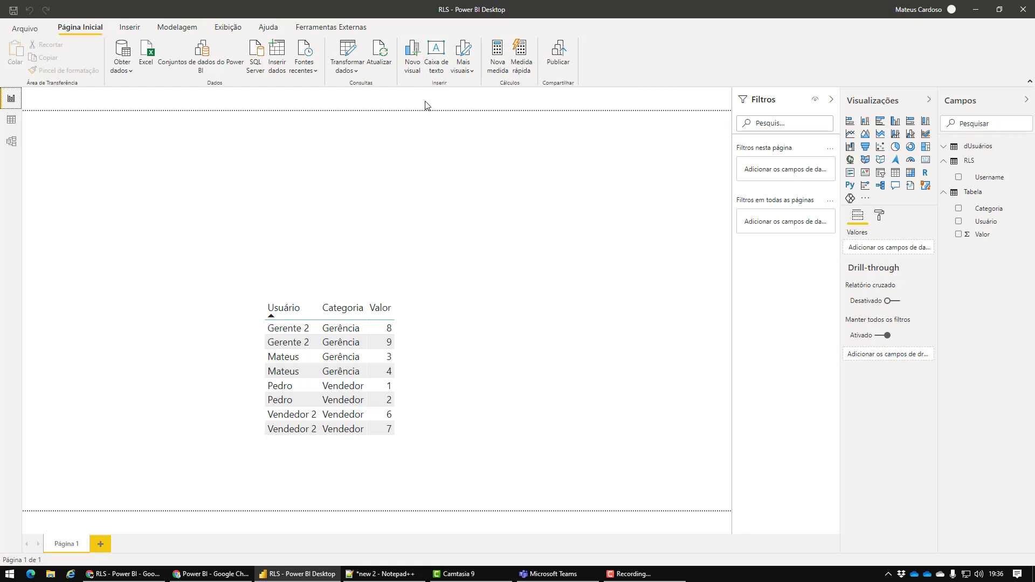
Create a new security role named Apenas Gerência in the report's role manager
click(176, 27)
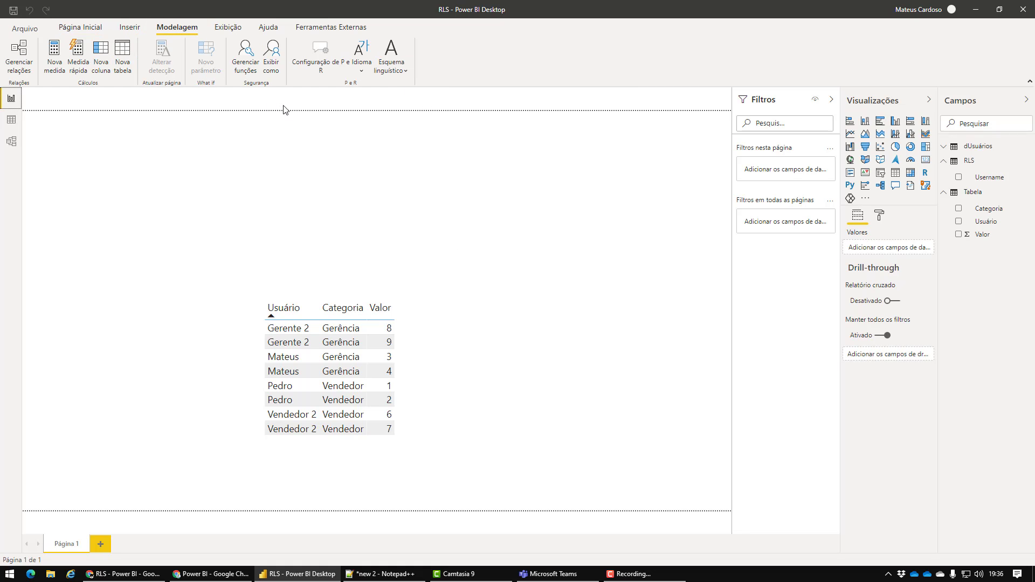
click(242, 70)
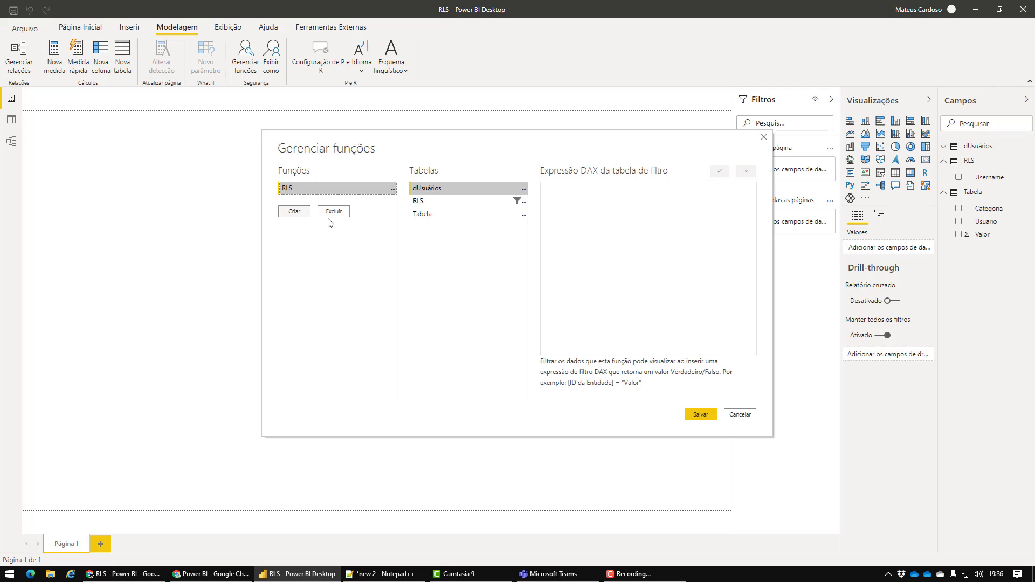
click(291, 213)
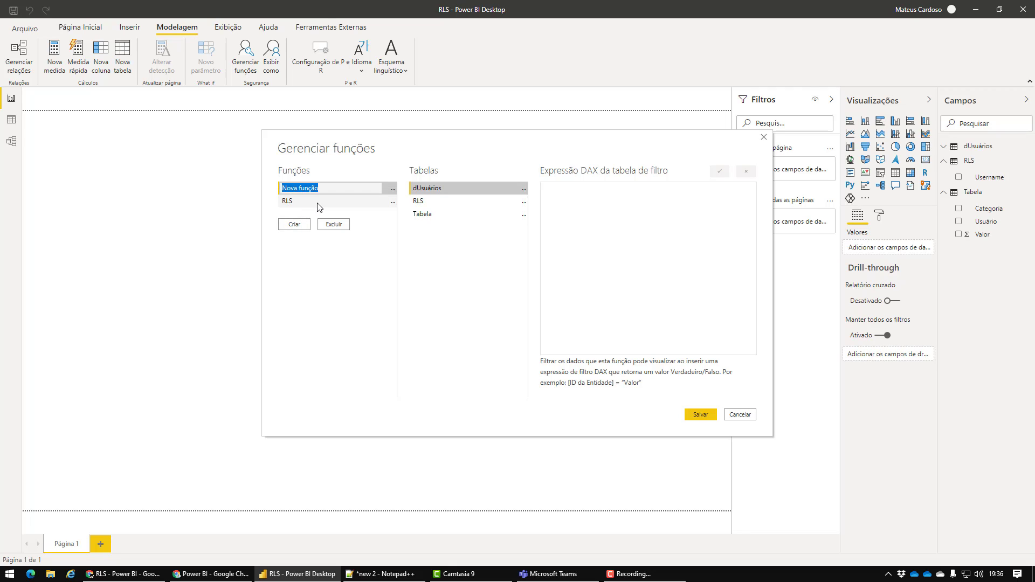
text(Apenas Gerência)
click(361, 261)
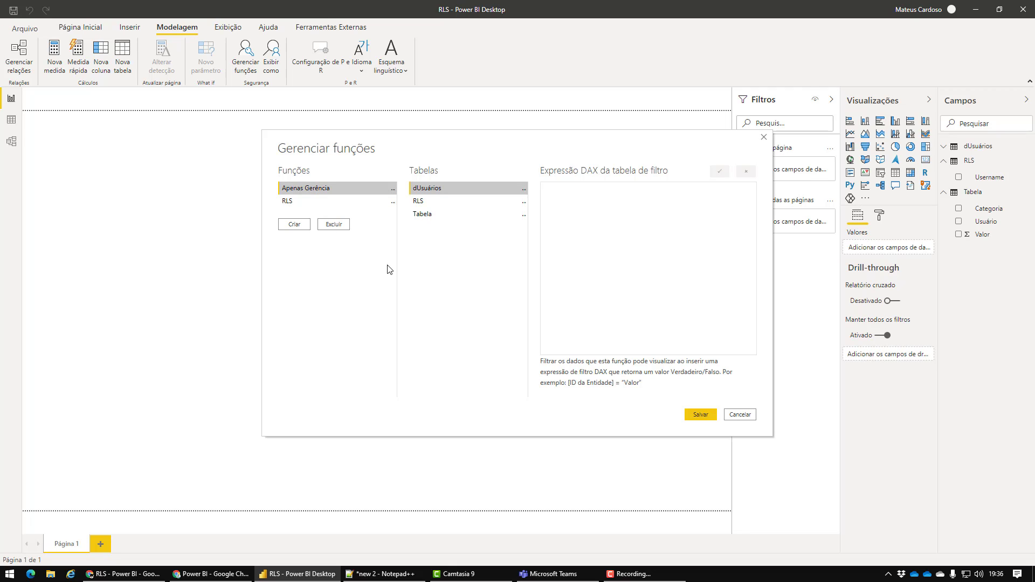
Give the Apenas Gerência role a Tabela filter of [Categoria] = "Gerencia" and save the roles
click(524, 215)
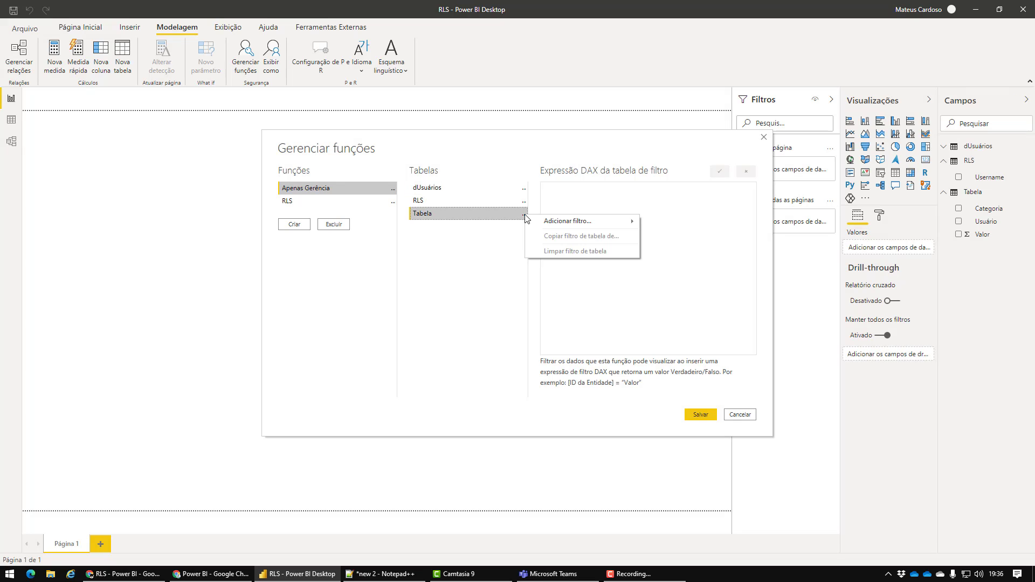
mouse_move(577, 220)
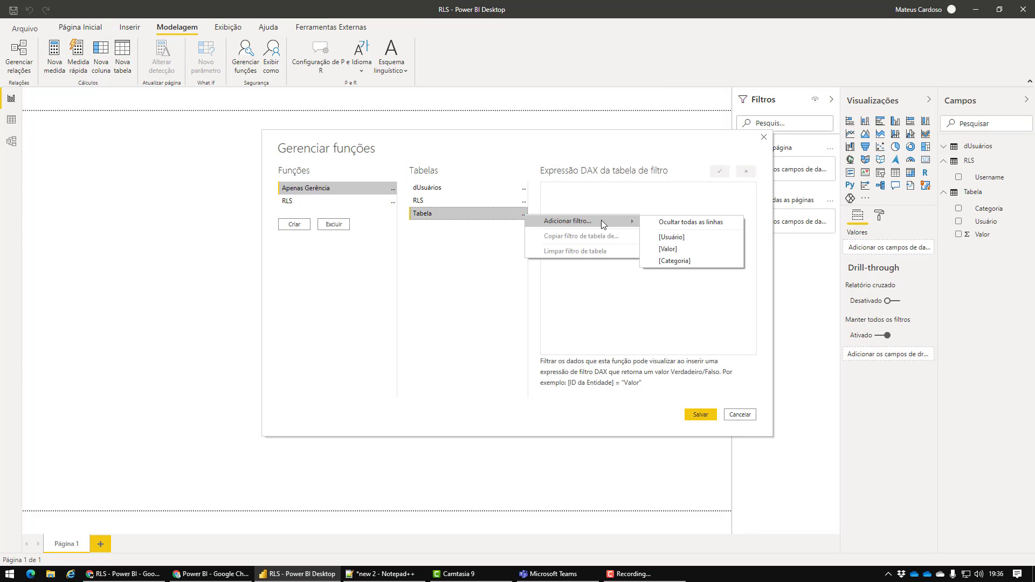
click(684, 264)
double_click(608, 193)
text(Gerencia)
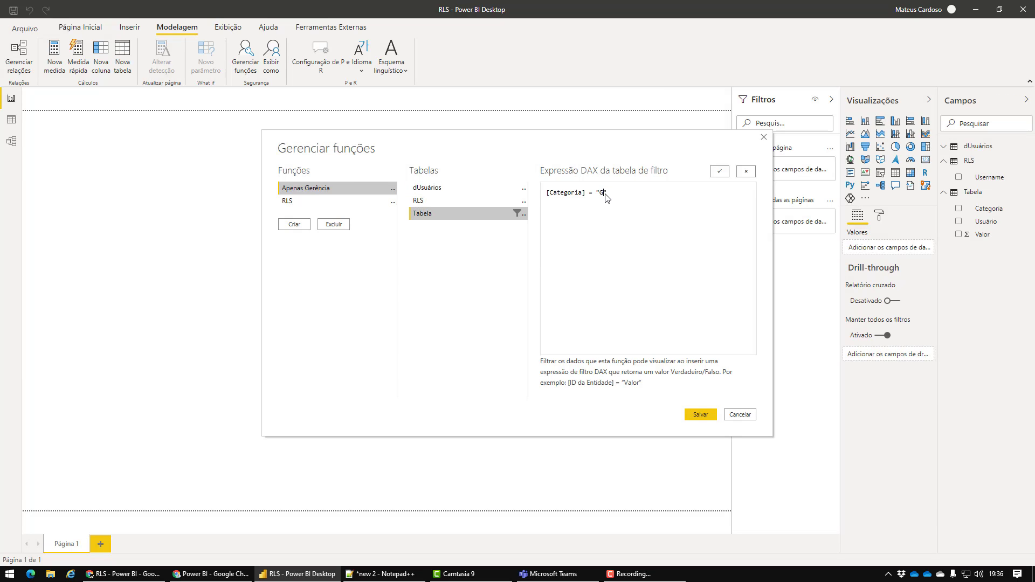
click(700, 414)
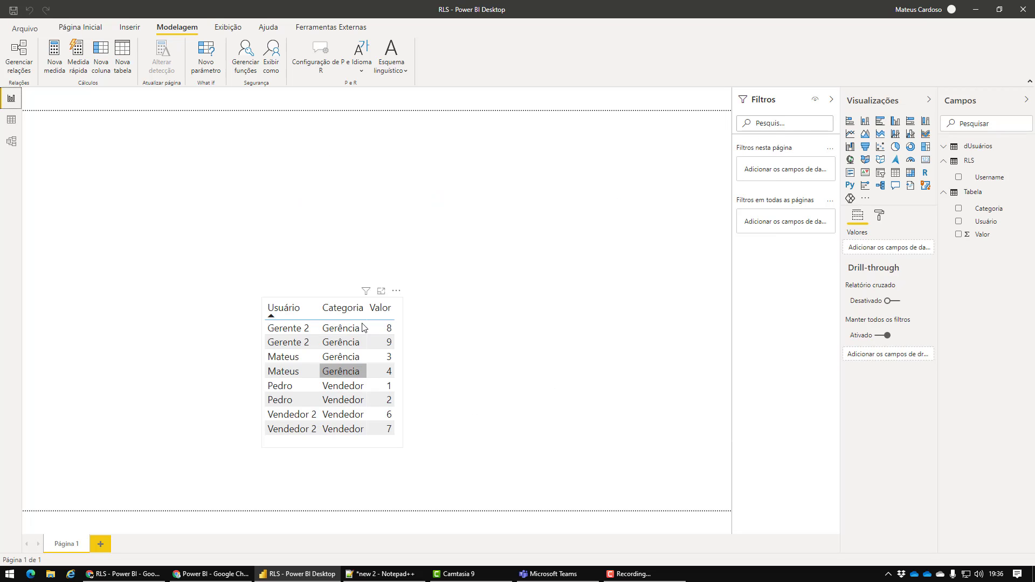
Correct the Apenas Gerência role's Tabela filter value to "Gerência" and save the roles
click(244, 62)
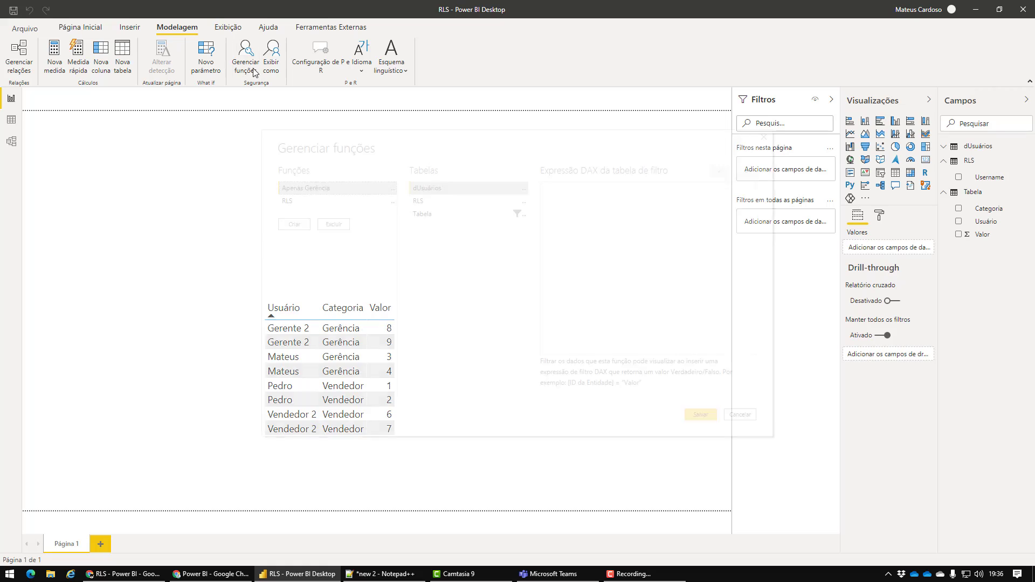
click(471, 218)
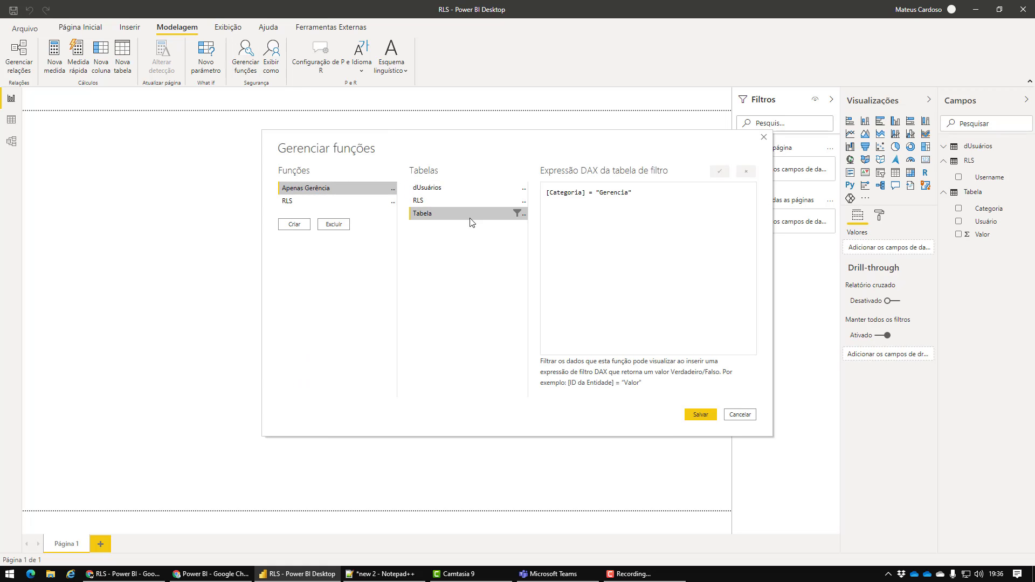
click(613, 192)
key(BackSpace)
text(ên)
click(699, 414)
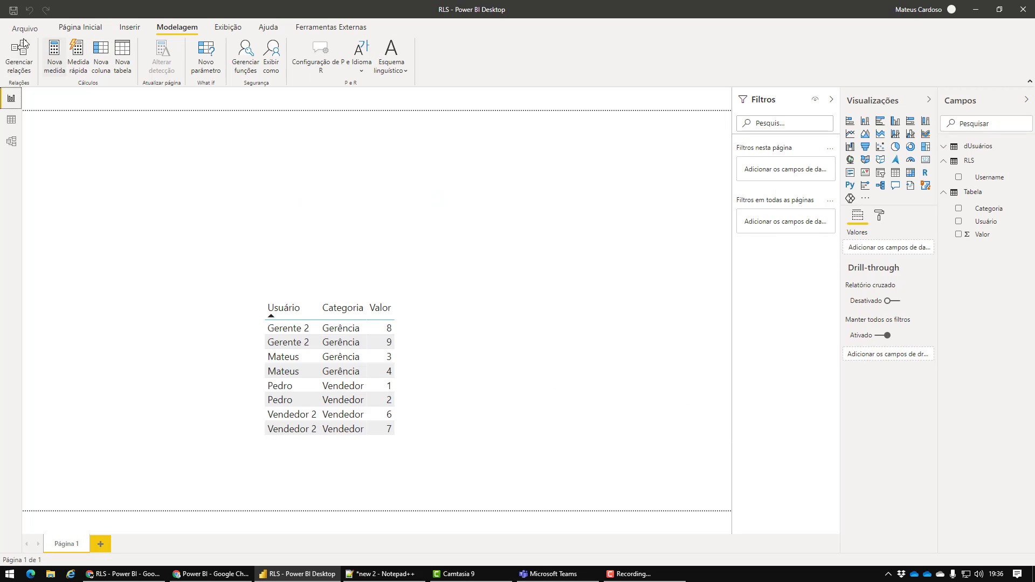
Save the RLS report and publish it to the Demo RLS workspace, replacing the existing version
click(80, 27)
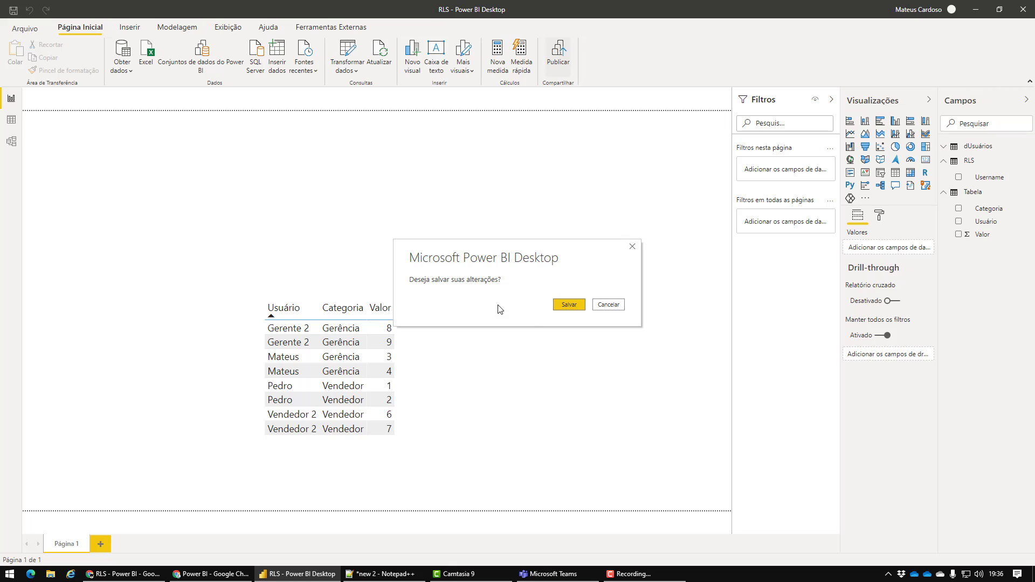
click(572, 305)
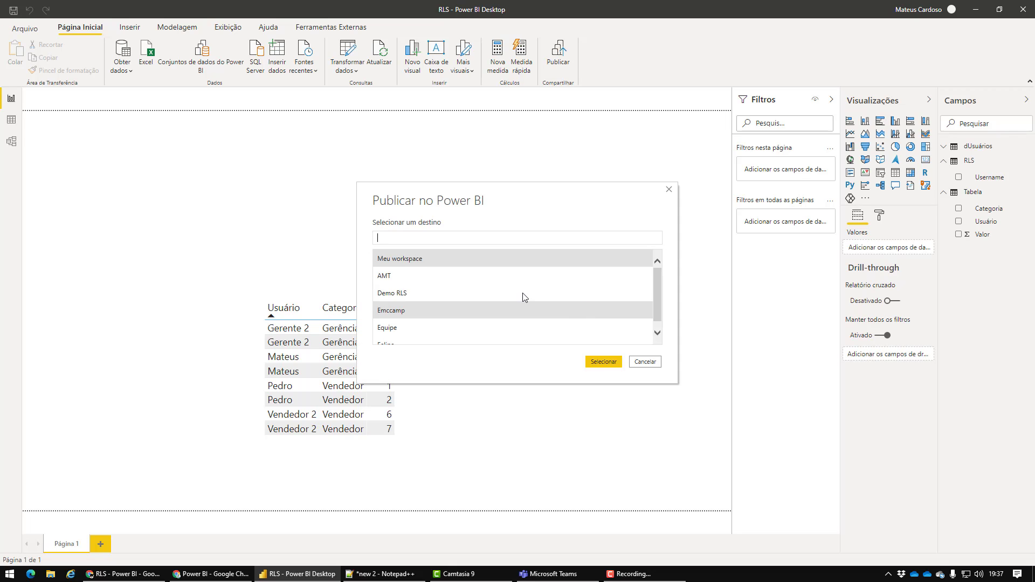
click(409, 295)
click(603, 361)
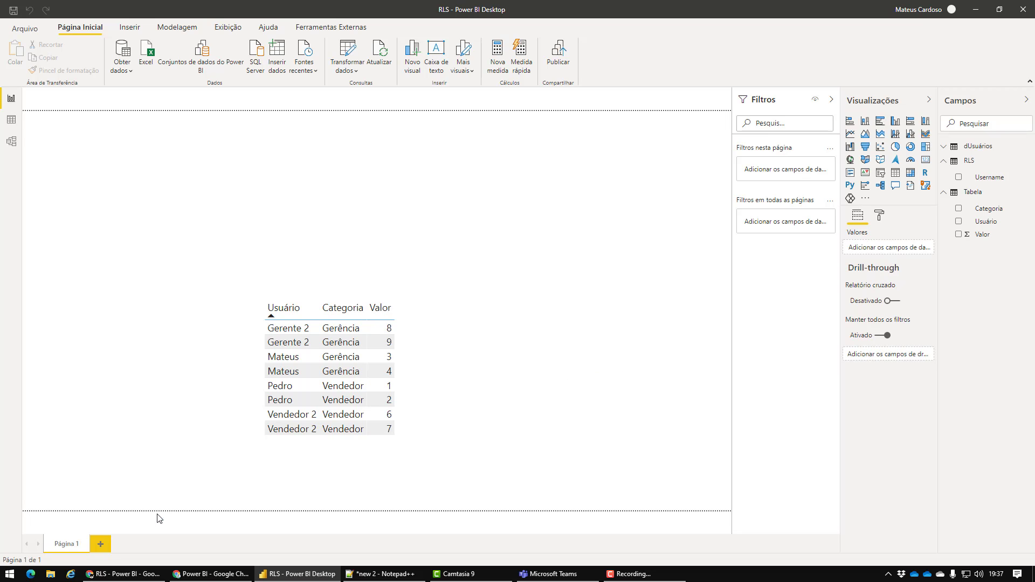
click(595, 356)
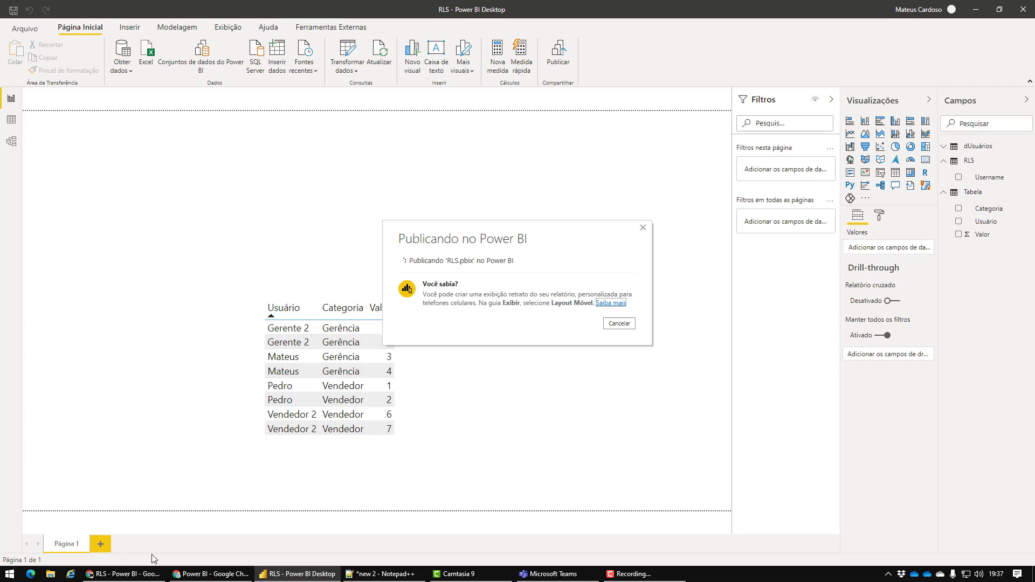
Check the RLS report in the member's incognito session, and reload the row-level security page in the administrator's session
click(147, 575)
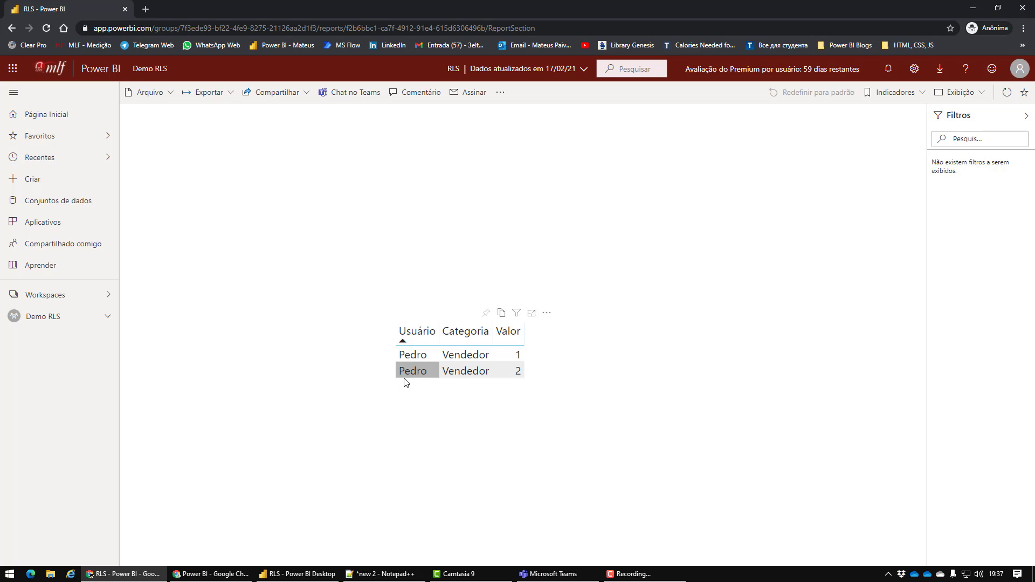
click(232, 580)
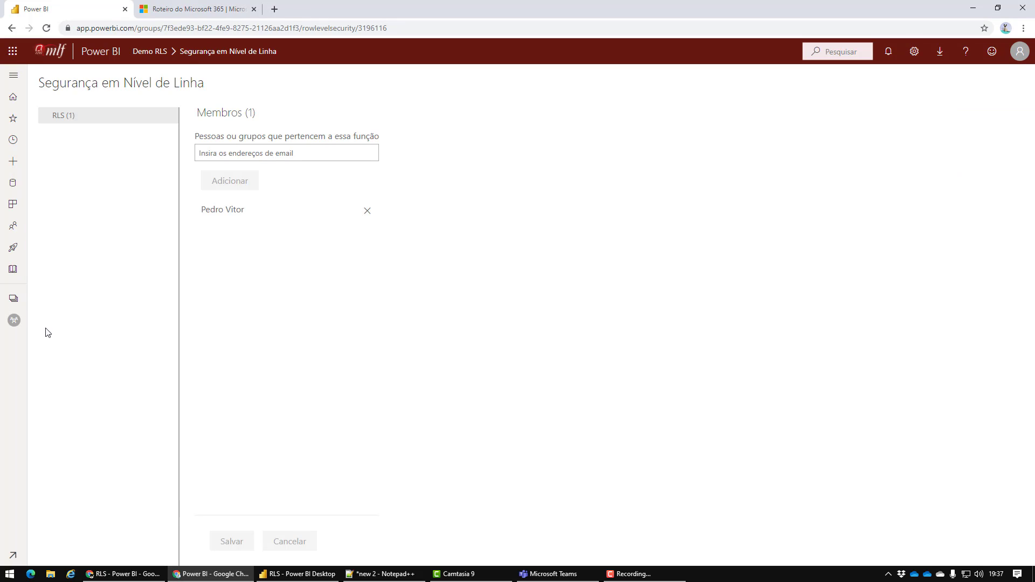
click(13, 298)
click(387, 301)
key(F5)
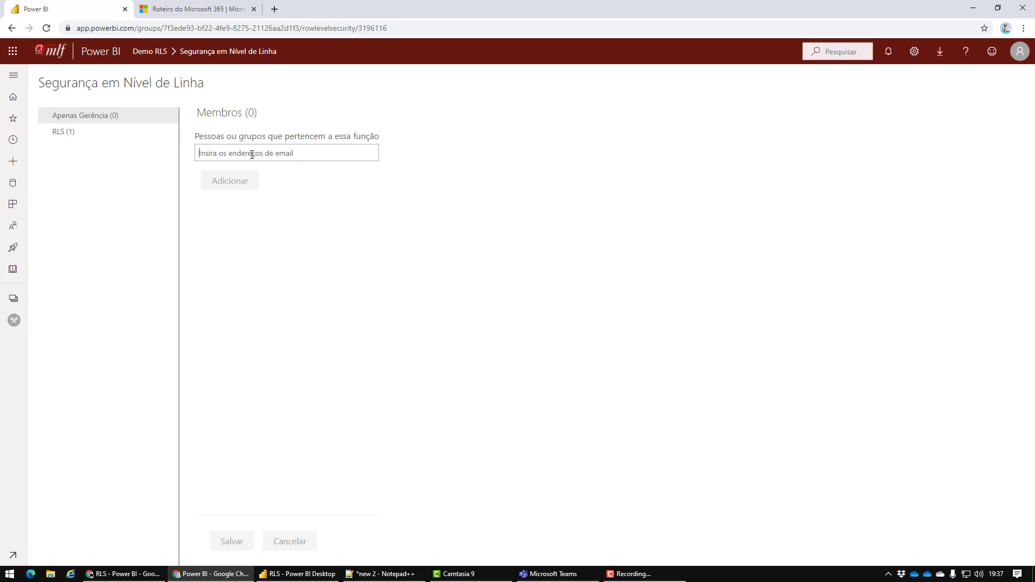
Add the test member's account to the Apenas Gerência role on the row-level security page
text(pedro)
click(251, 172)
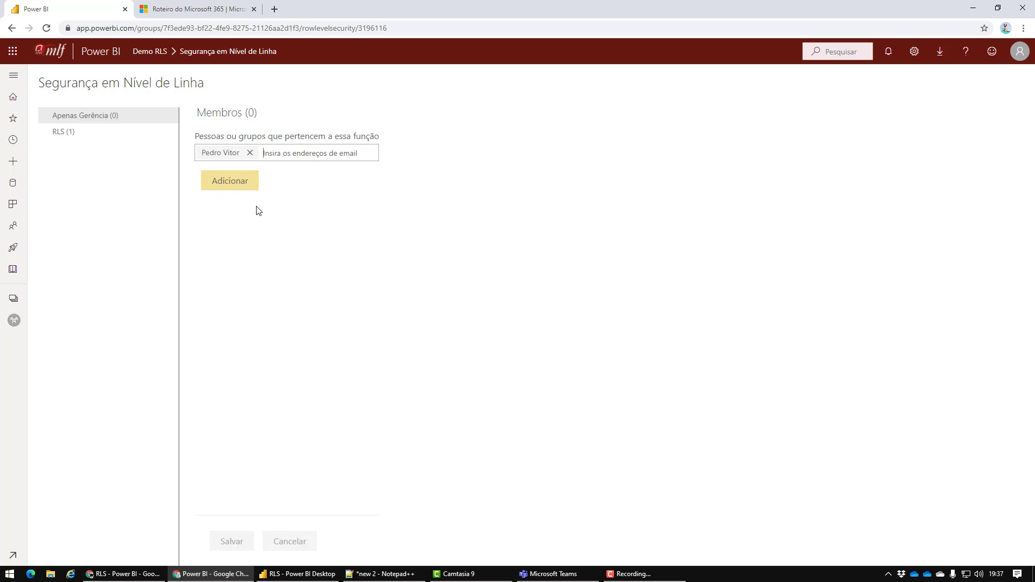
click(237, 185)
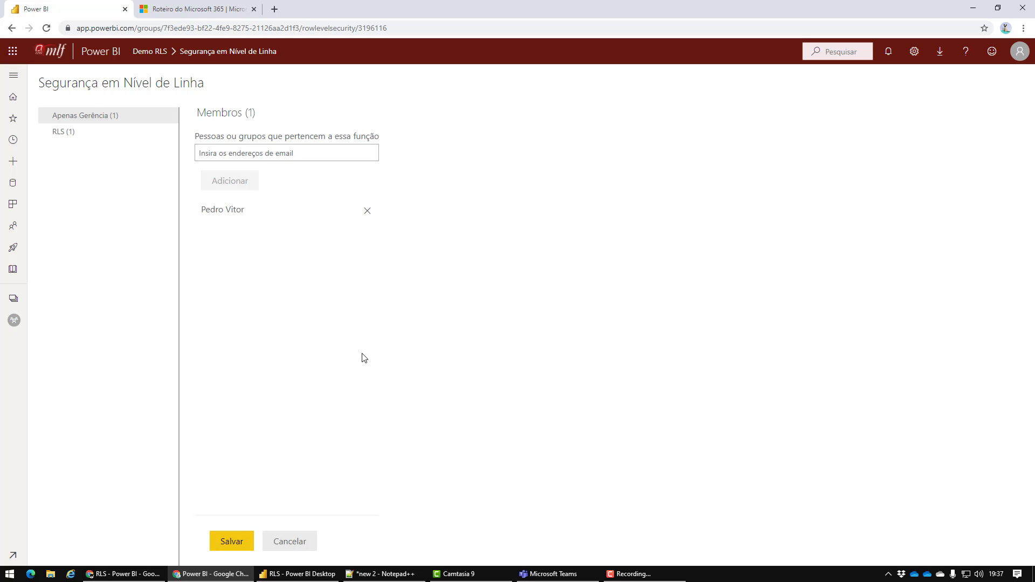
View the full table in Power BI Desktop, and reload the RLS report in the member's incognito session
click(298, 573)
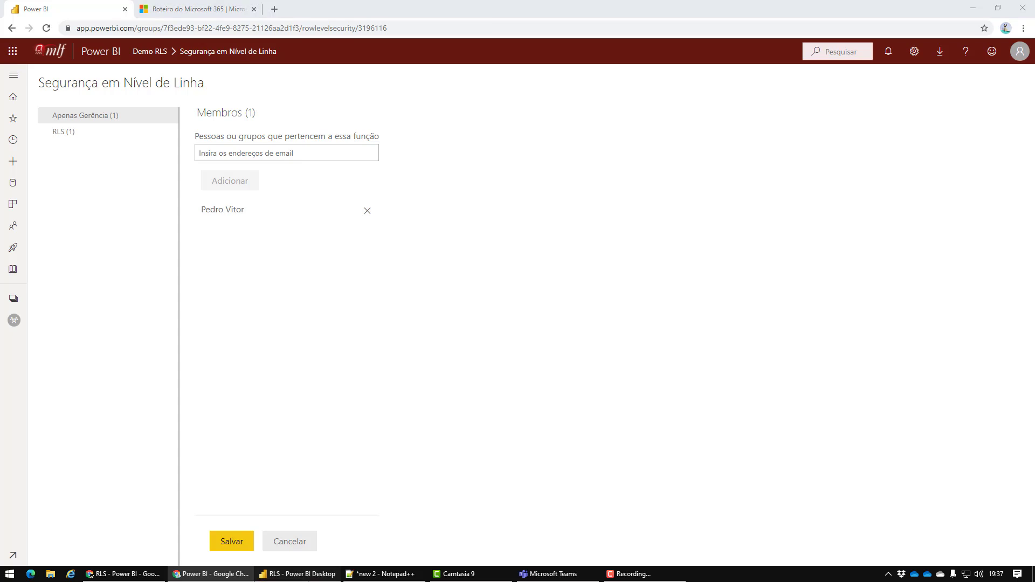
click(618, 355)
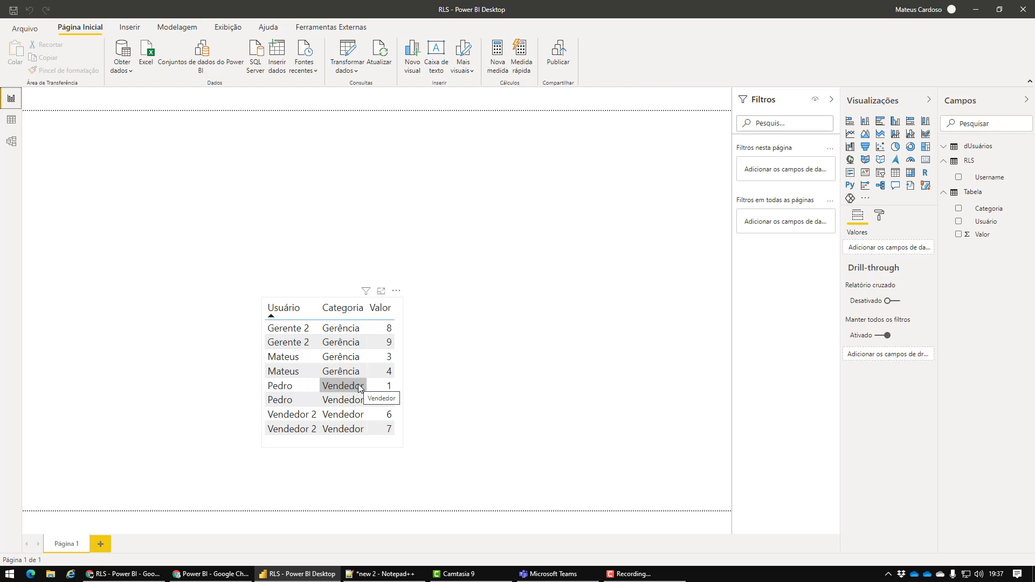
click(124, 573)
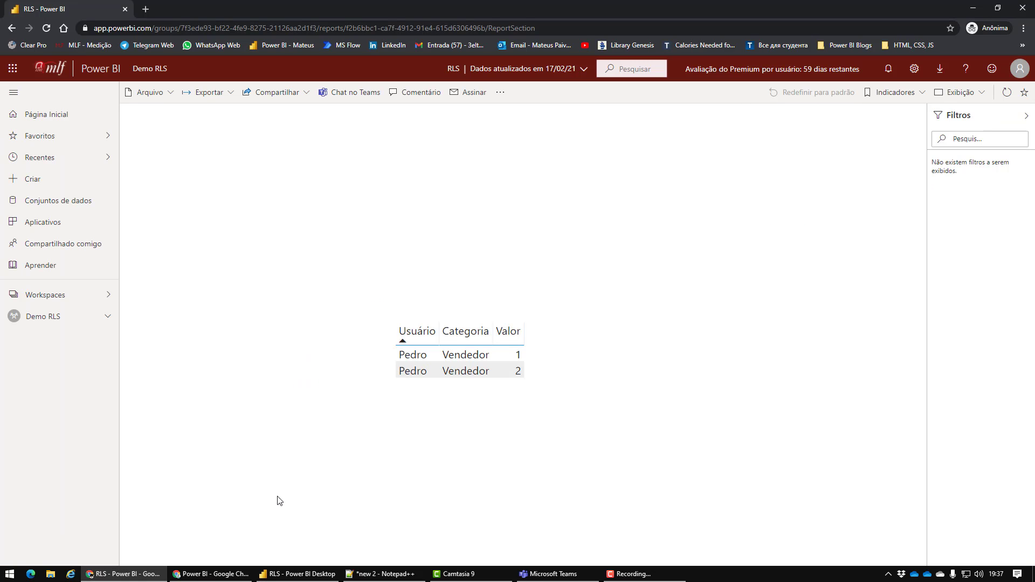
key(F5)
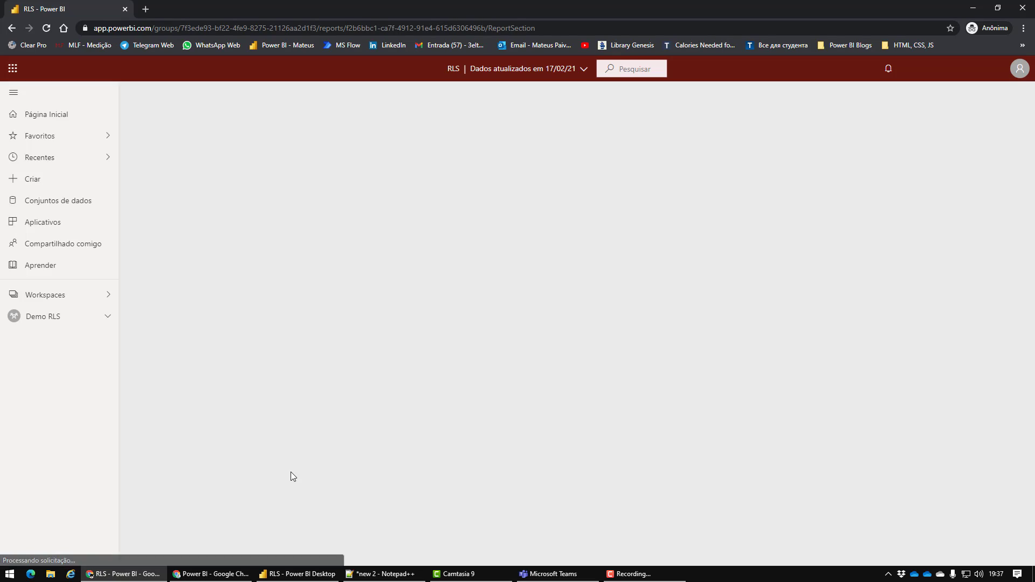
key(F5)
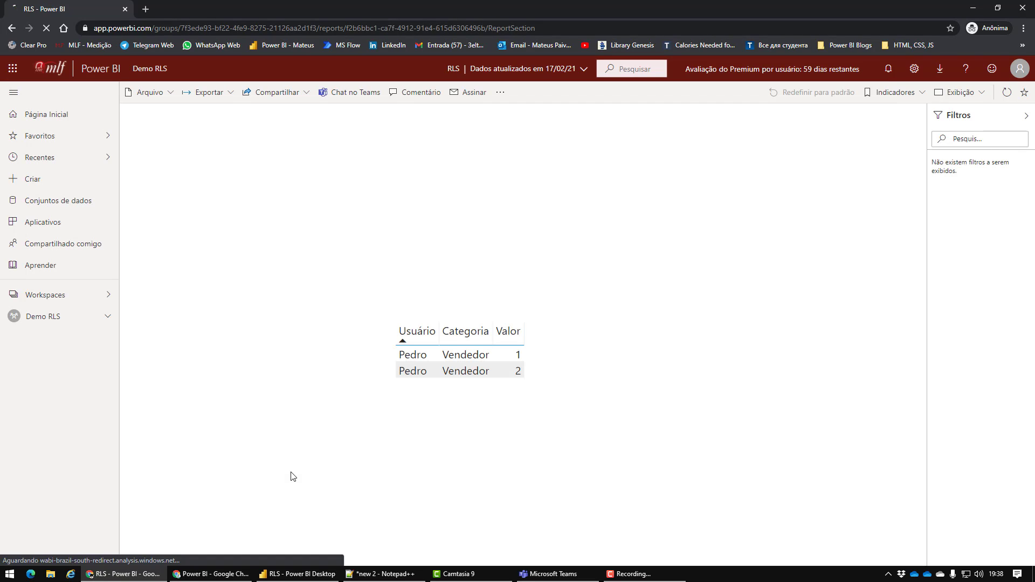
key(F5)
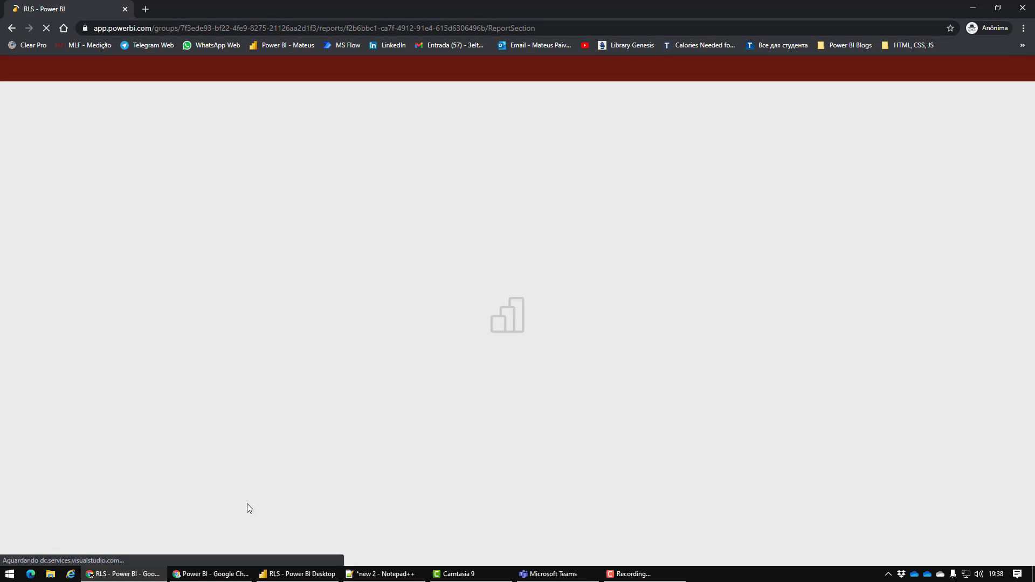
Save the Apenas Gerência role membership, then reload the member's RLS report and compare it with the table in Power BI Desktop
click(210, 574)
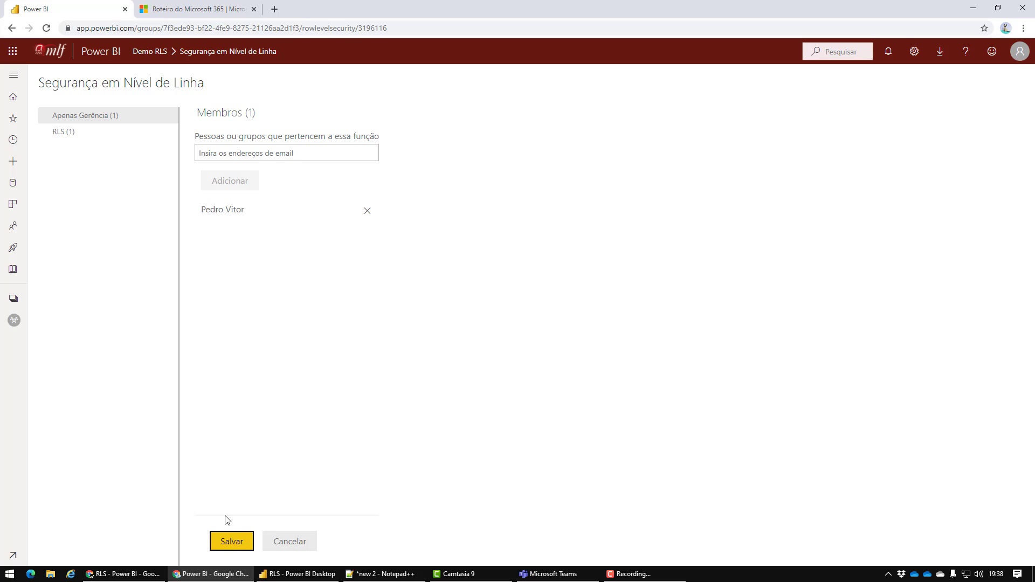
click(231, 544)
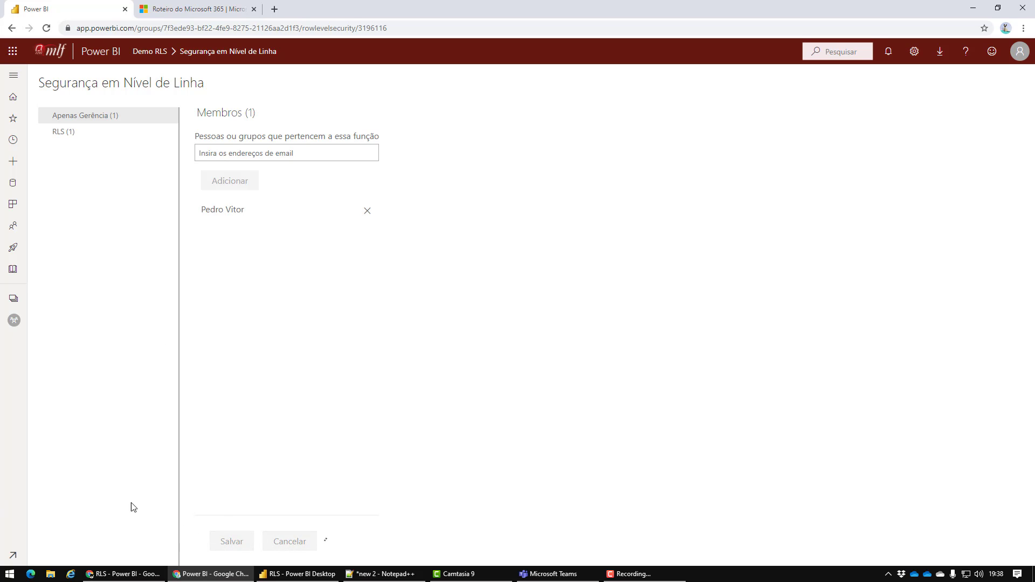
click(124, 574)
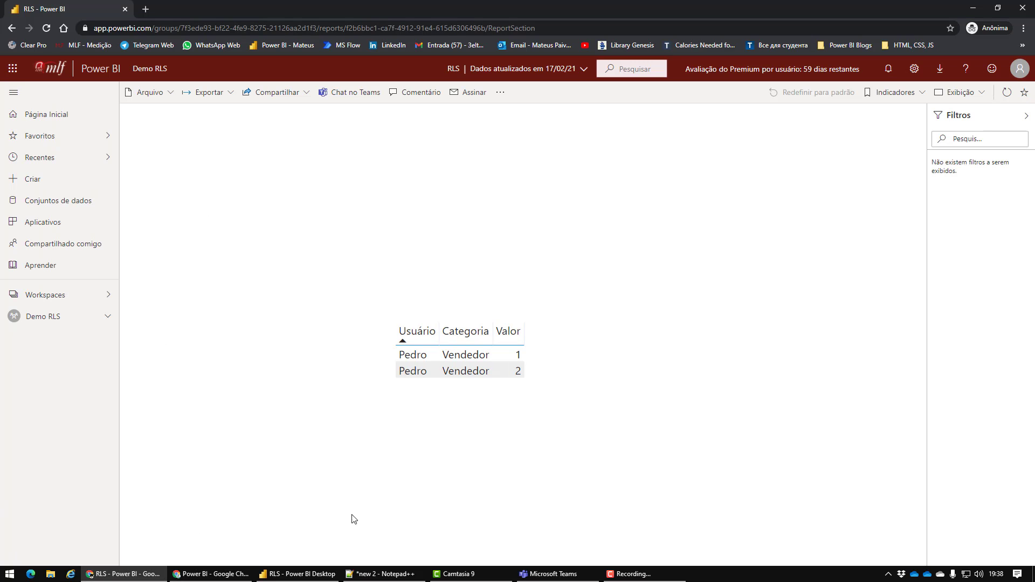
key(F5)
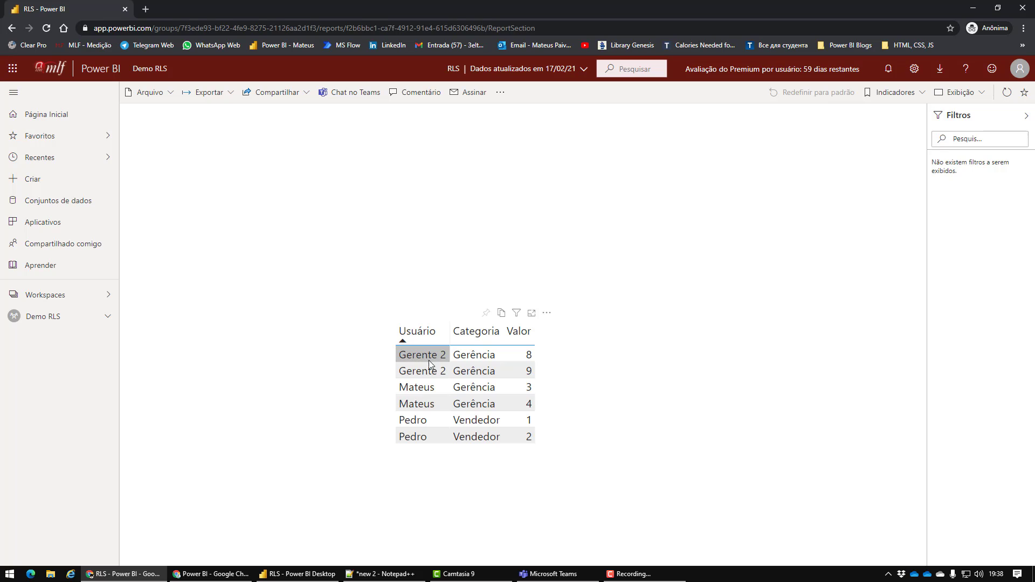
click(271, 575)
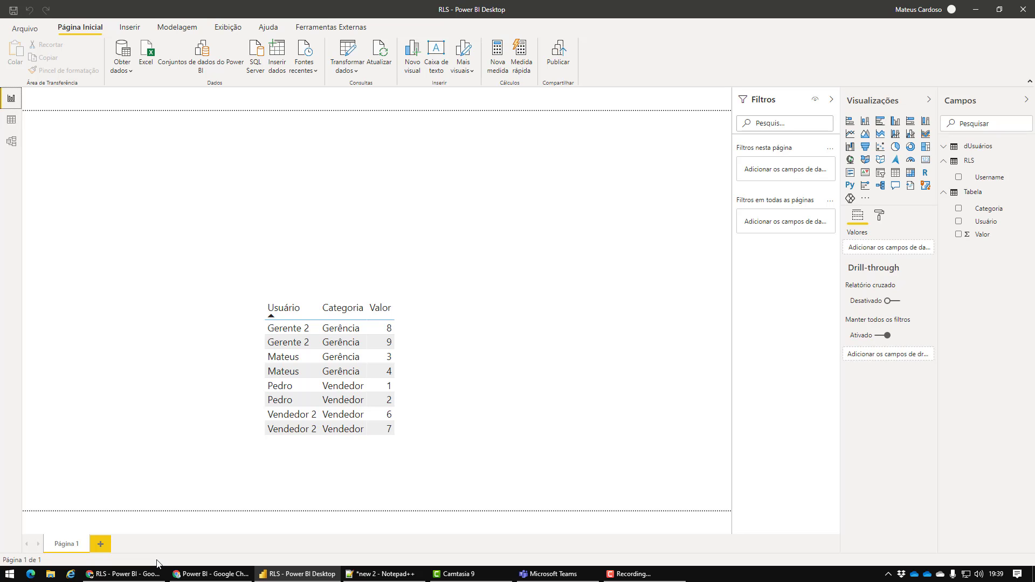
click(123, 573)
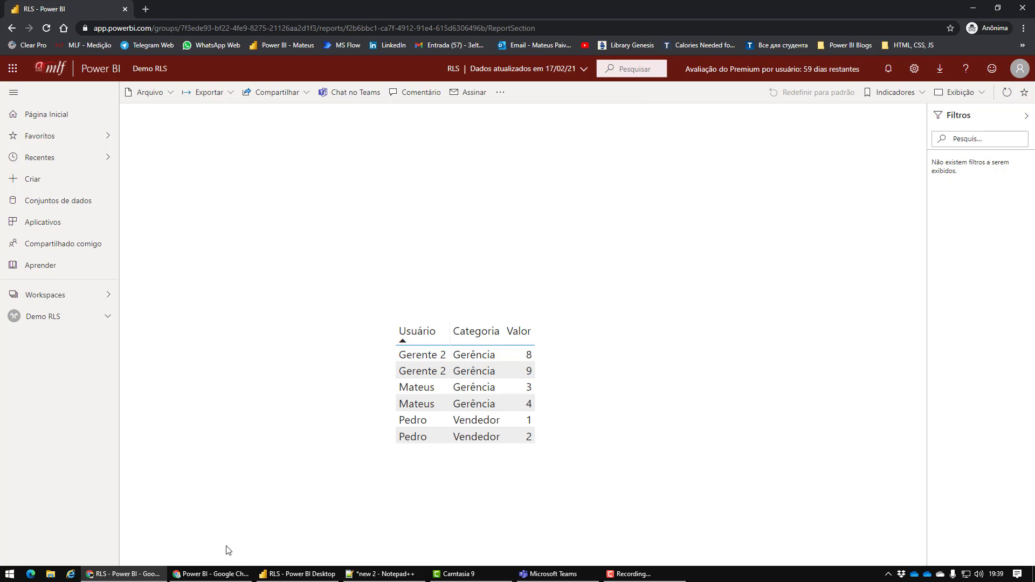
In Power BI Desktop, rename the Apenas Gerência role to "Apenas Vendedor"
click(296, 574)
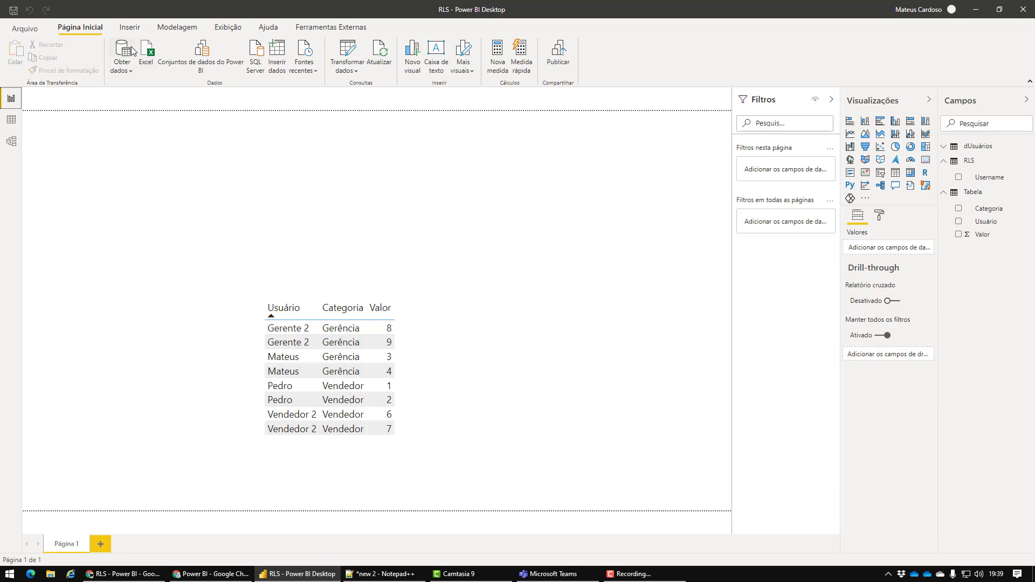
click(174, 29)
click(246, 64)
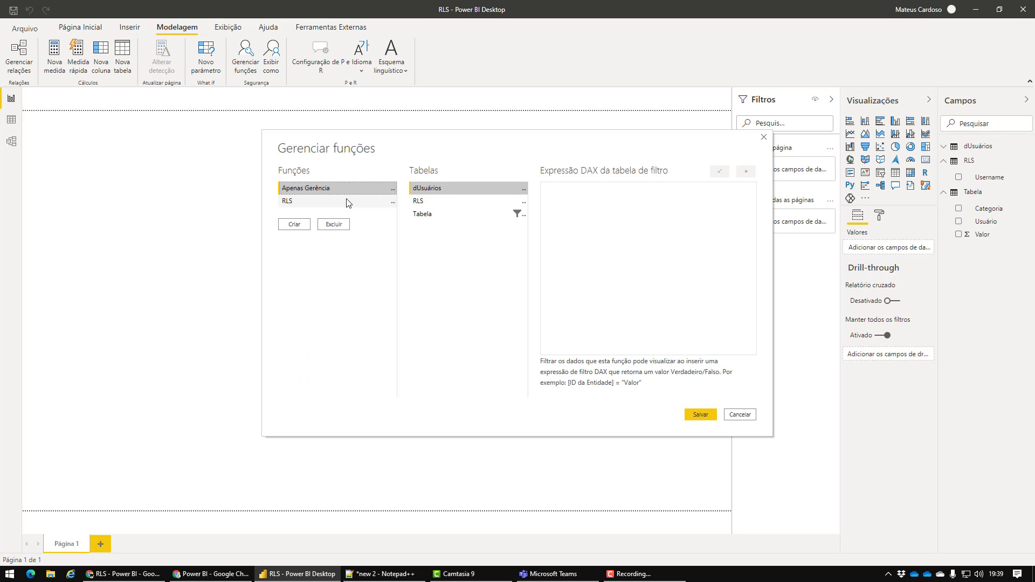
double_click(330, 192)
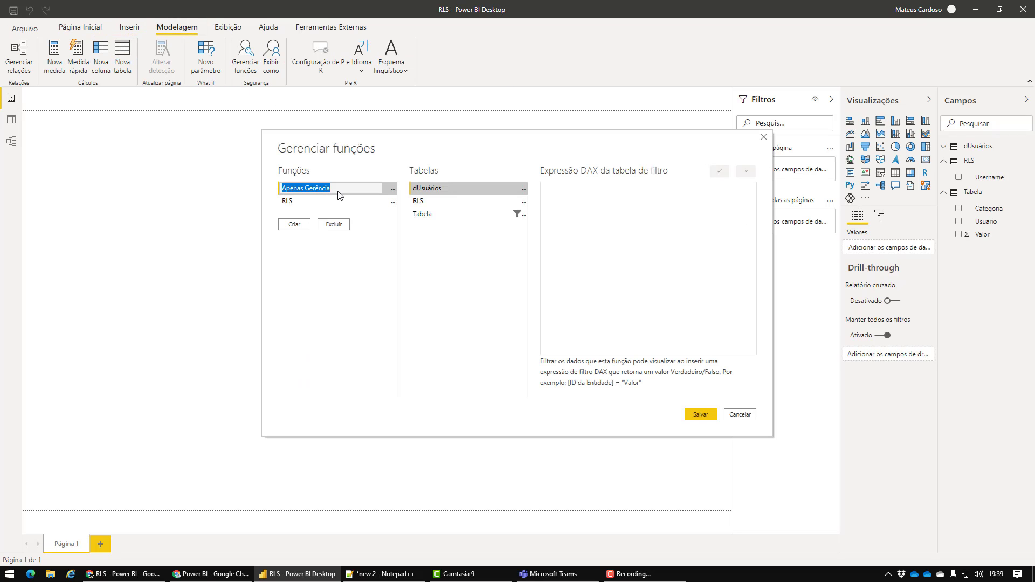
click(337, 192)
key(BackSpace)
key(BackSpace)
key(BackSpace)
key(BackSpace)
key(BackSpace)
key(BackSpace)
key(BackSpace)
key(BackSpace)
text(Vendedor)
key(Return)
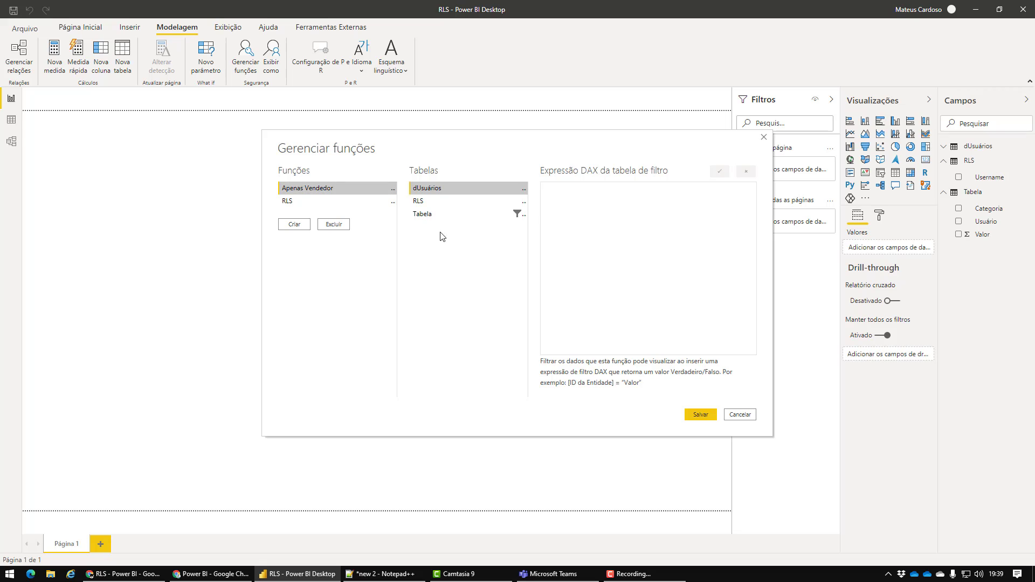
Change the Apenas Vendedor role's Tabela filter to [Categoria] = "Vendedor" and save the roles
click(432, 213)
double_click(623, 192)
text(Ven)
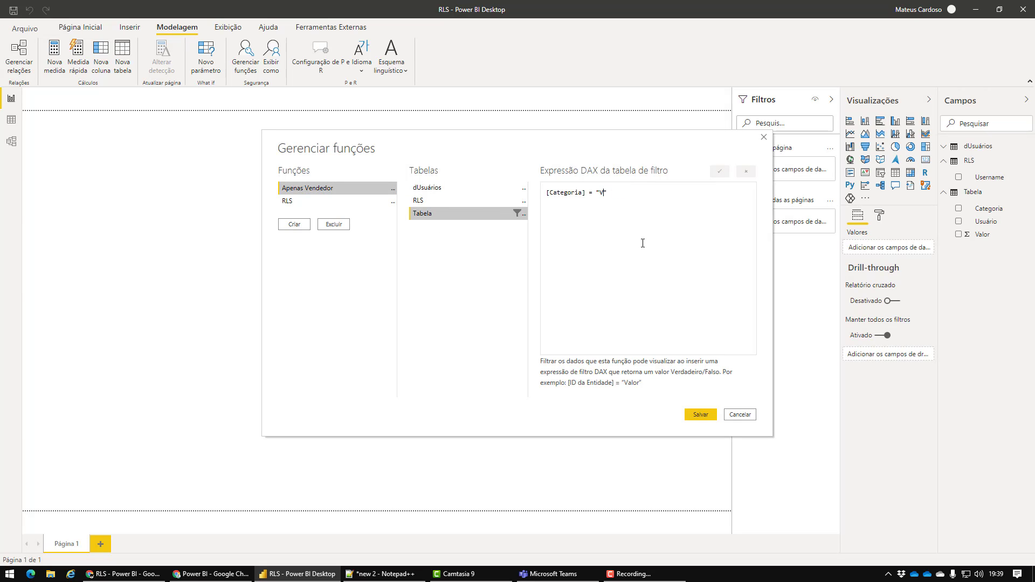
text(dedor)
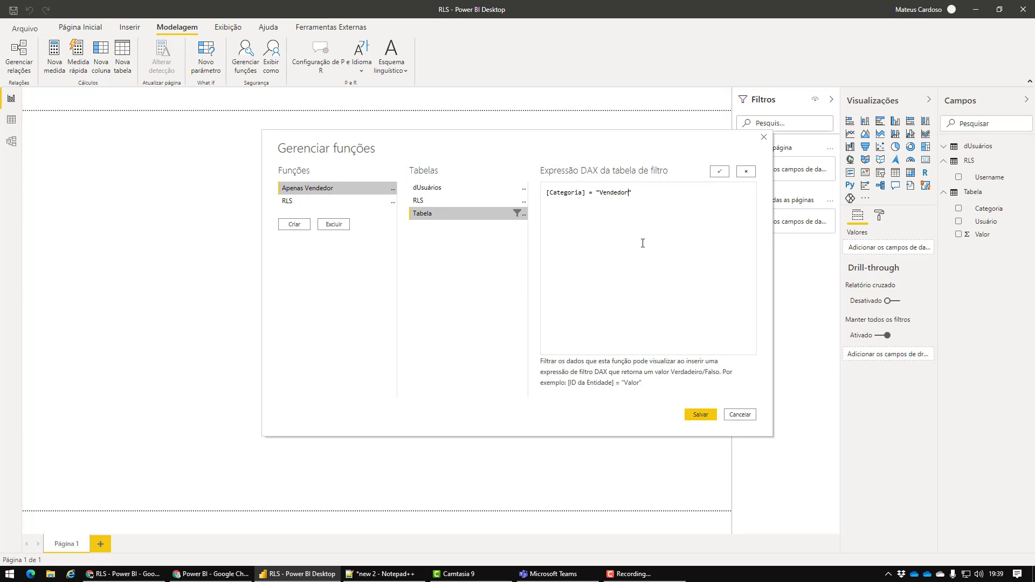
click(701, 416)
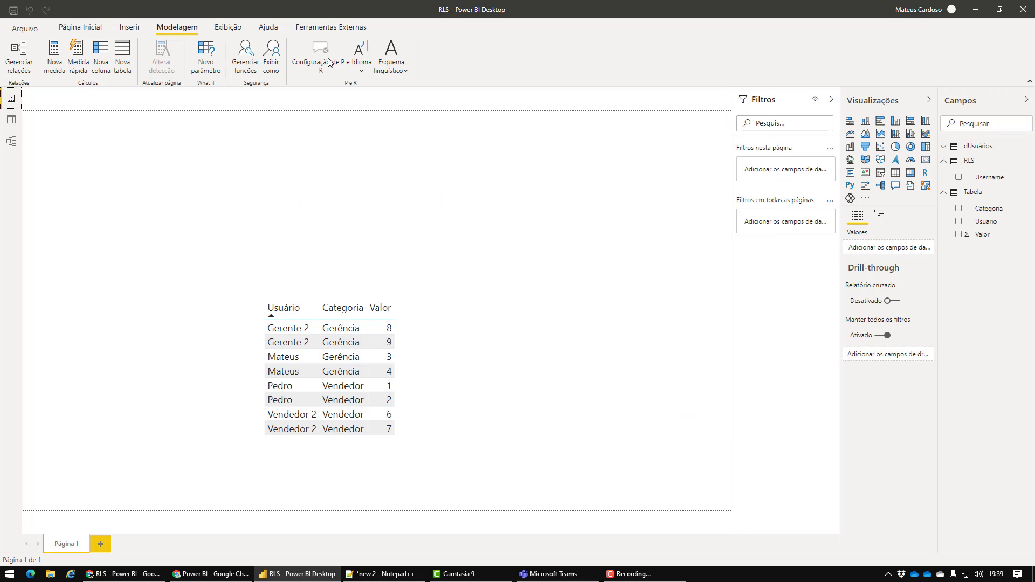
Save the report with the Apenas Vendedor role and republish it to the Demo RLS workspace, replacing the existing version
click(80, 28)
click(559, 54)
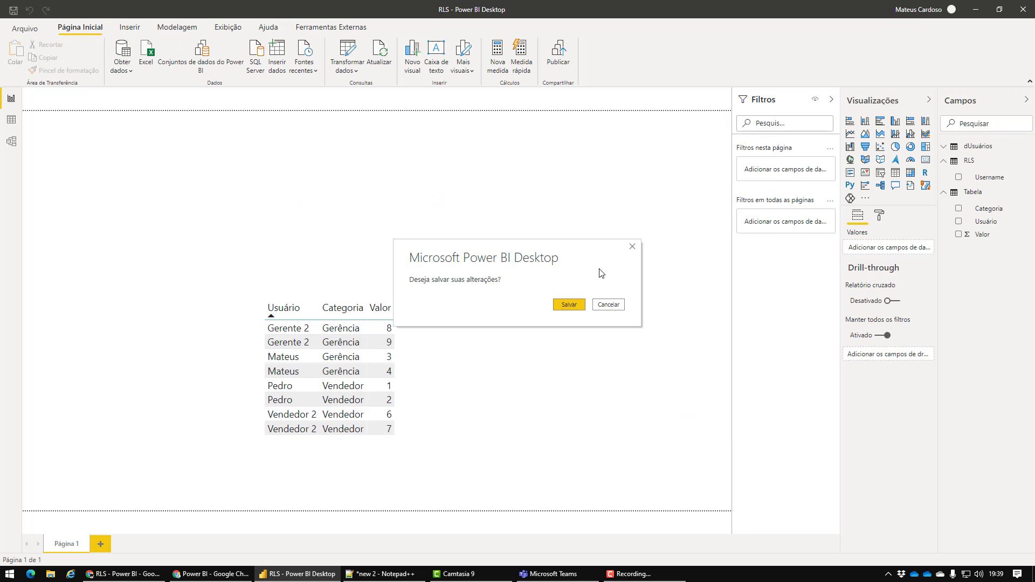
click(569, 305)
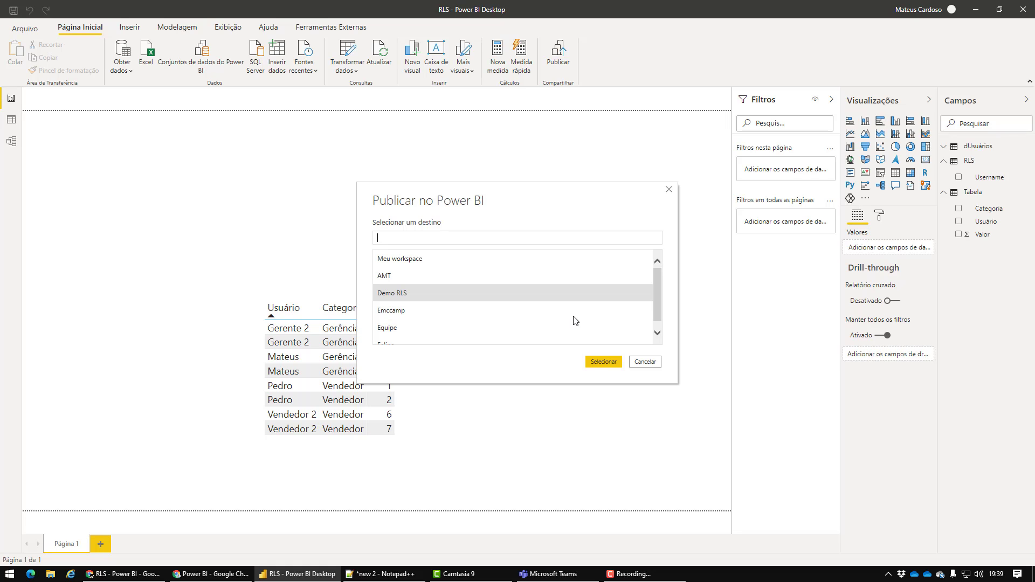
click(601, 364)
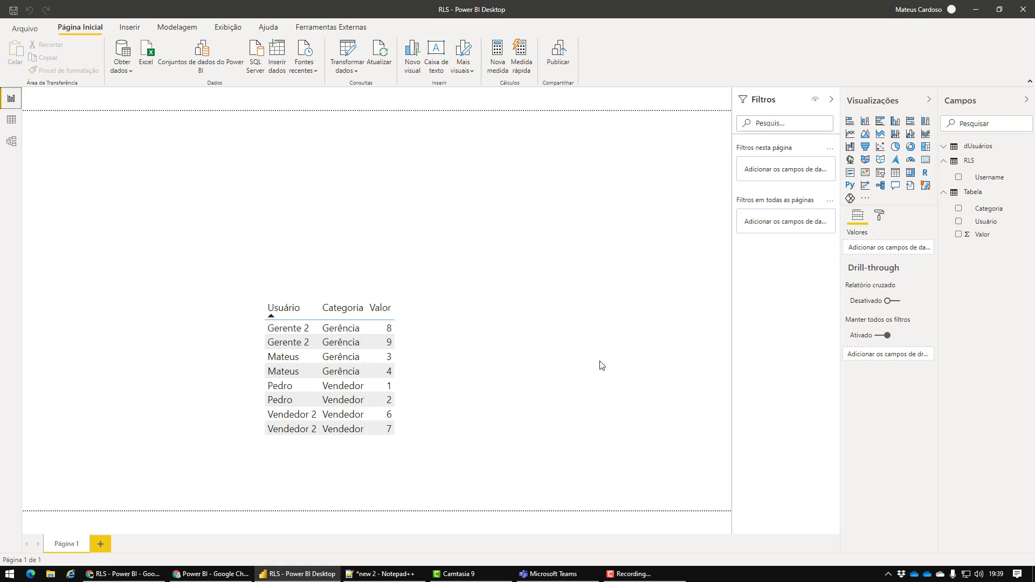
click(589, 357)
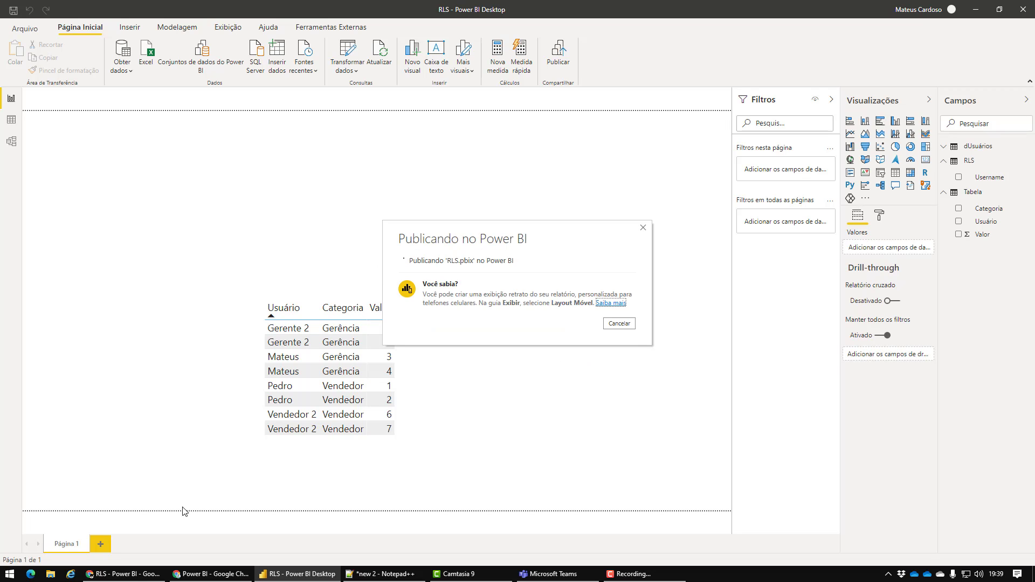
Check the RLS and Apenas Vendedor role members in the administrator's reloaded security page, and reload the report in the member's incognito session
click(160, 573)
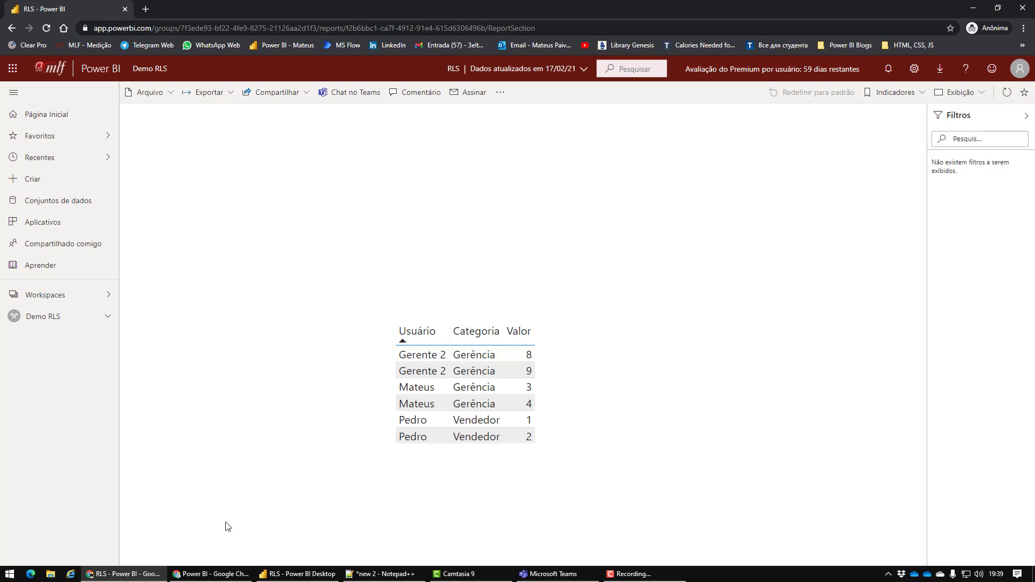
click(211, 574)
key(F5)
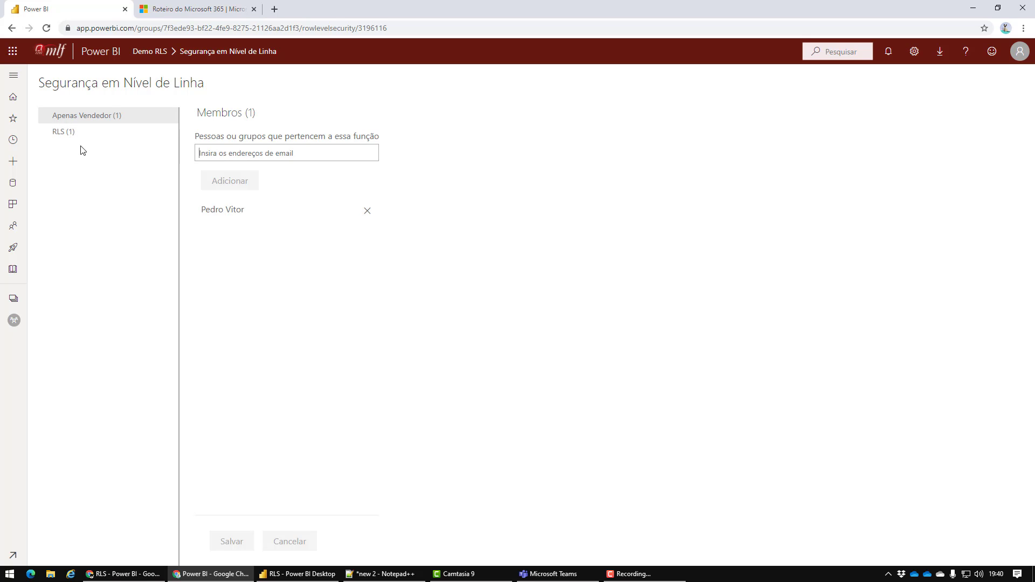
click(75, 132)
click(90, 116)
key(alt+Tab)
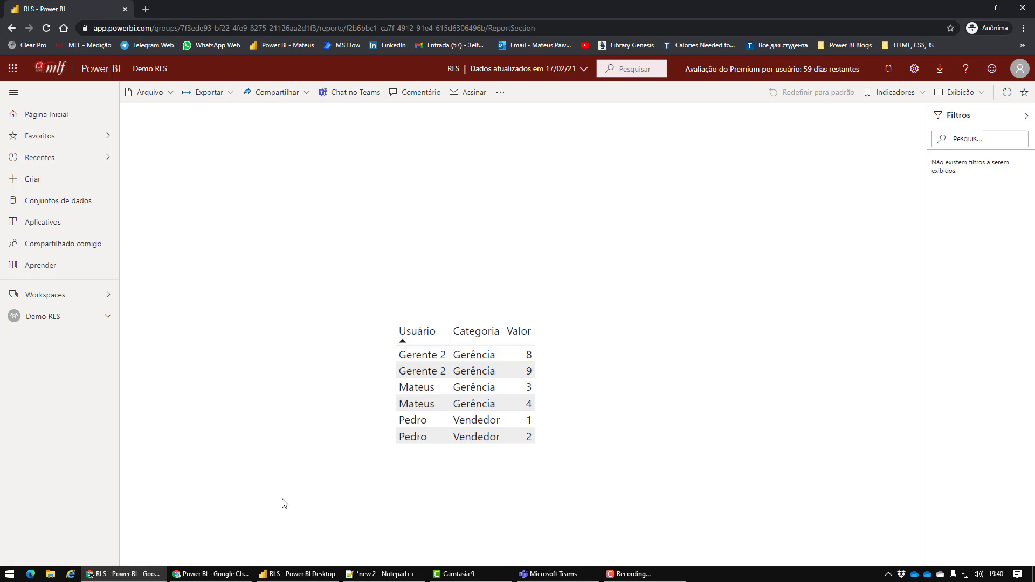
key(F5)
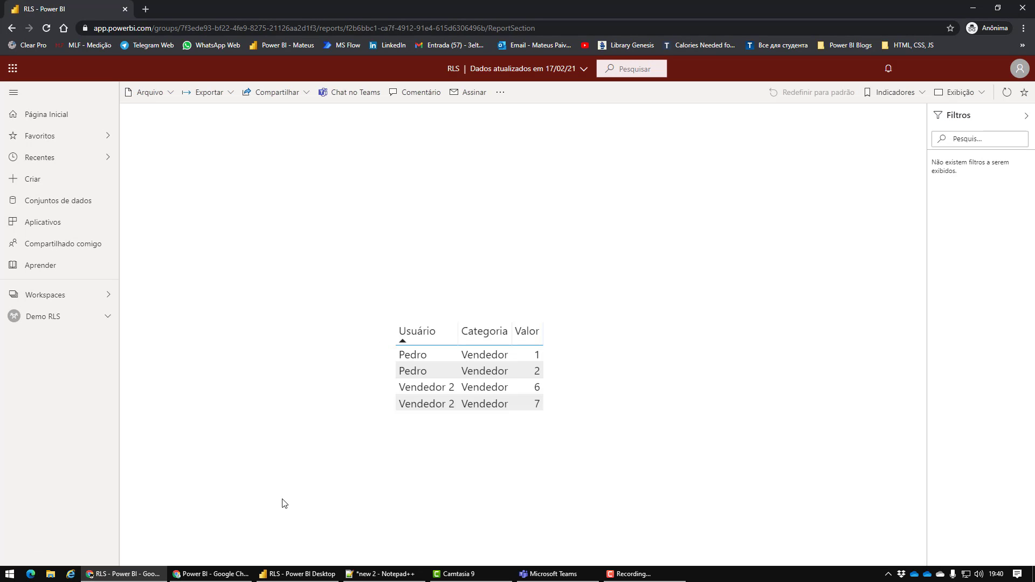